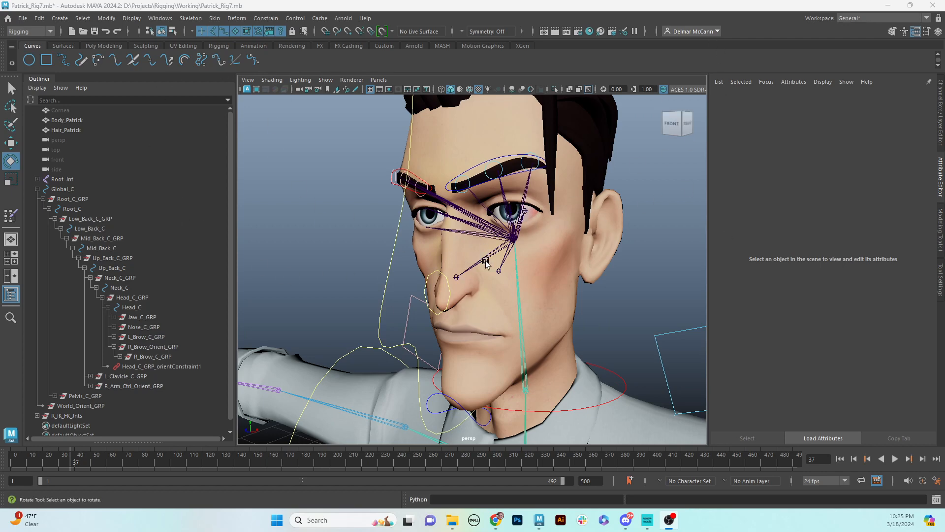
# Collapse the Global_C hierarchy and create a new NURBS circle at the character's feet
pyautogui.keyDown('alt'); pyautogui.moveTo(533, 241); pyautogui.dragTo(585, 201, button='middle'); pyautogui.keyUp('alt')
pyautogui.keyDown('alt'); pyautogui.moveTo(586, 201); pyautogui.dragTo(465, 224, button='right'); pyautogui.keyUp('alt')
pyautogui.keyDown('alt'); pyautogui.moveTo(465, 224); pyautogui.dragTo(497, 216); pyautogui.keyUp('alt')
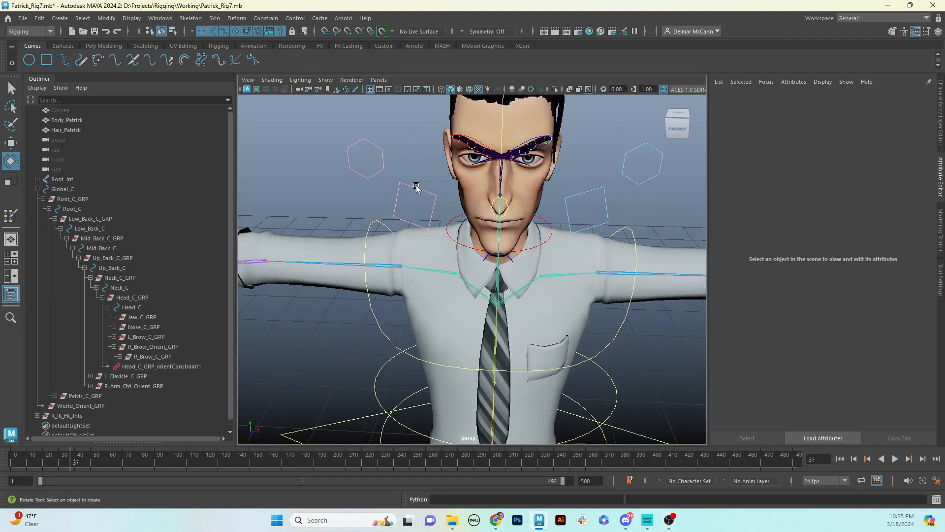
pyautogui.click(38, 189)
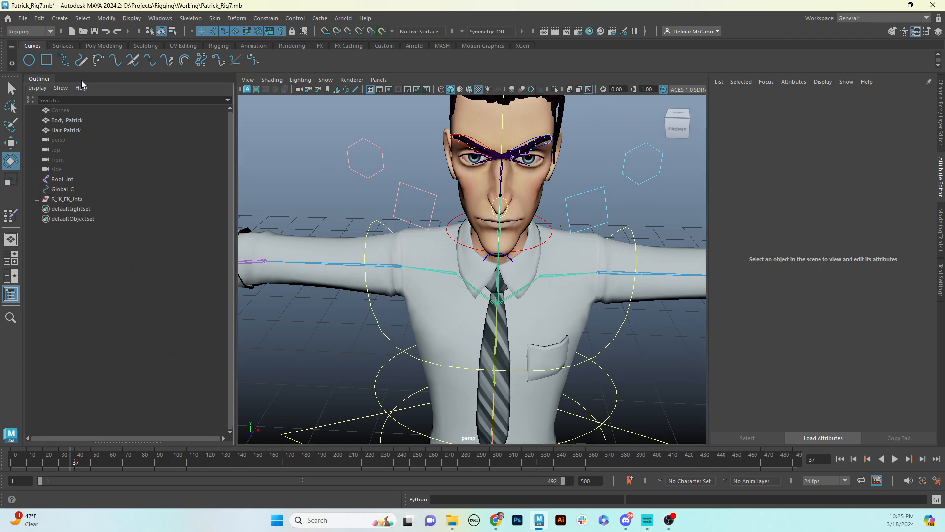
pyautogui.click(29, 59)
pyautogui.keyDown('alt'); pyautogui.moveTo(478, 342); pyautogui.dragTo(426, 109, button='middle'); pyautogui.keyUp('alt')
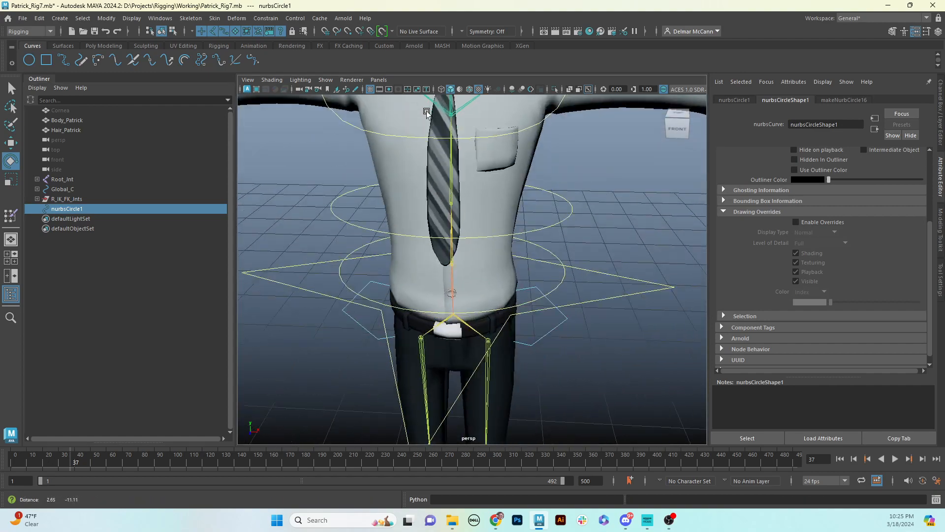
pyautogui.keyDown('alt'); pyautogui.moveTo(394, 324); pyautogui.dragTo(294, 340, button='right'); pyautogui.keyUp('alt')
pyautogui.keyDown('alt'); pyautogui.moveTo(388, 344); pyautogui.dragTo(396, 354); pyautogui.keyUp('alt')
pyautogui.keyDown('alt'); pyautogui.moveTo(451, 371); pyautogui.dragTo(430, 256, button='middle'); pyautogui.keyUp('alt')
pyautogui.keyDown('alt'); pyautogui.moveTo(430, 256); pyautogui.dragTo(435, 295); pyautogui.keyUp('alt')
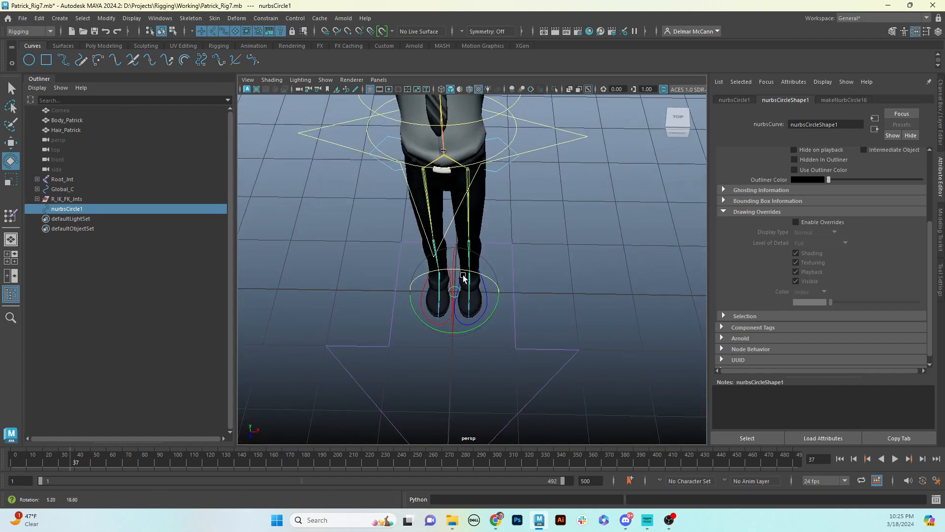
# Rename the new NURBS circle L_Eye_C
pyautogui.doubleClick(69, 211)
pyautogui.write('L')
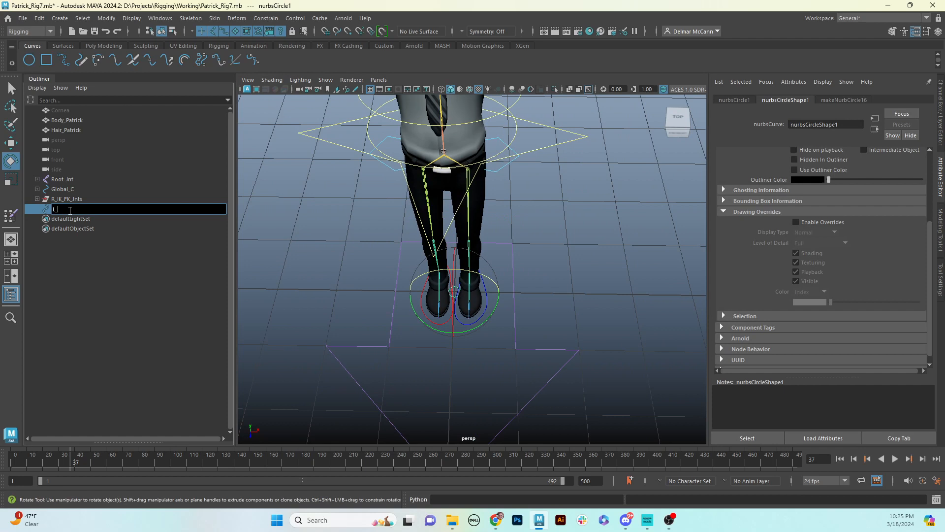
pyautogui.write('_Eye_C')
pyautogui.press('Return')
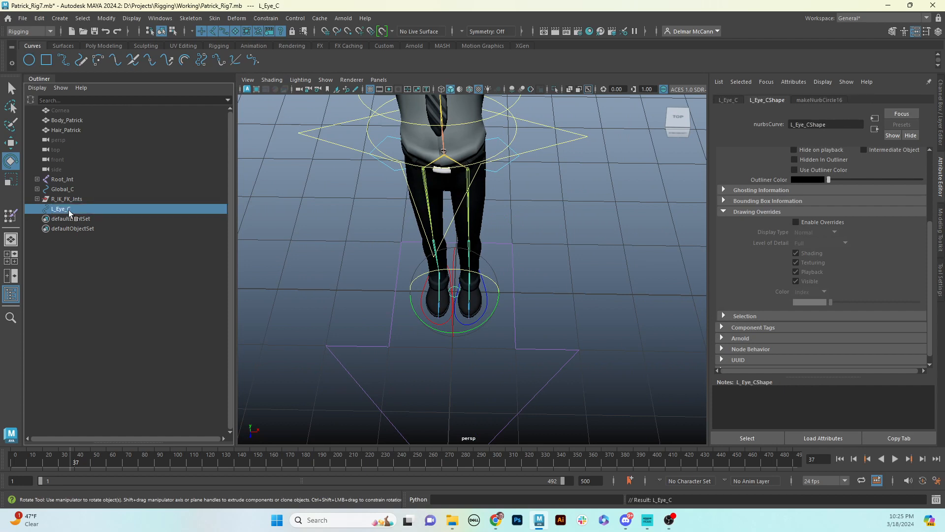
# Group the L_Eye_C circle and name the group L_Eye_C_GRP
pyautogui.click(66, 210)
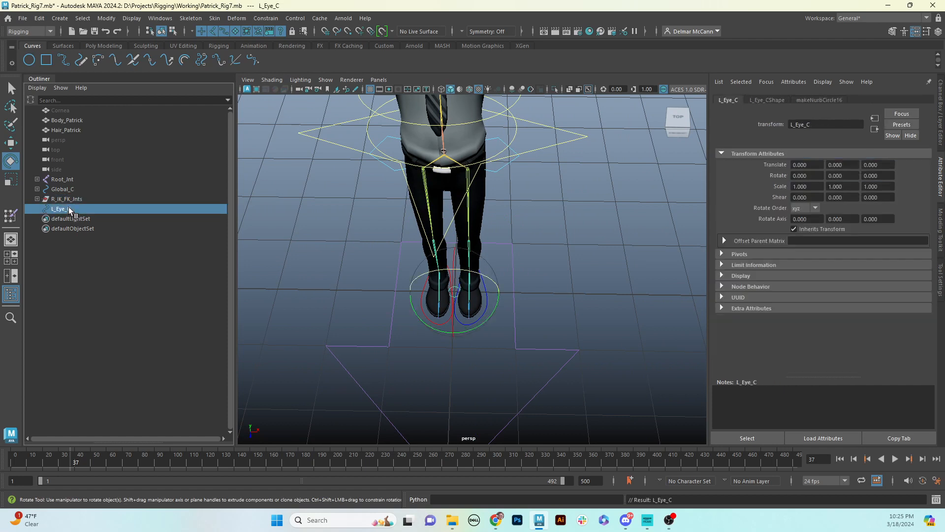
pyautogui.hotkey('ctrl', 'g')
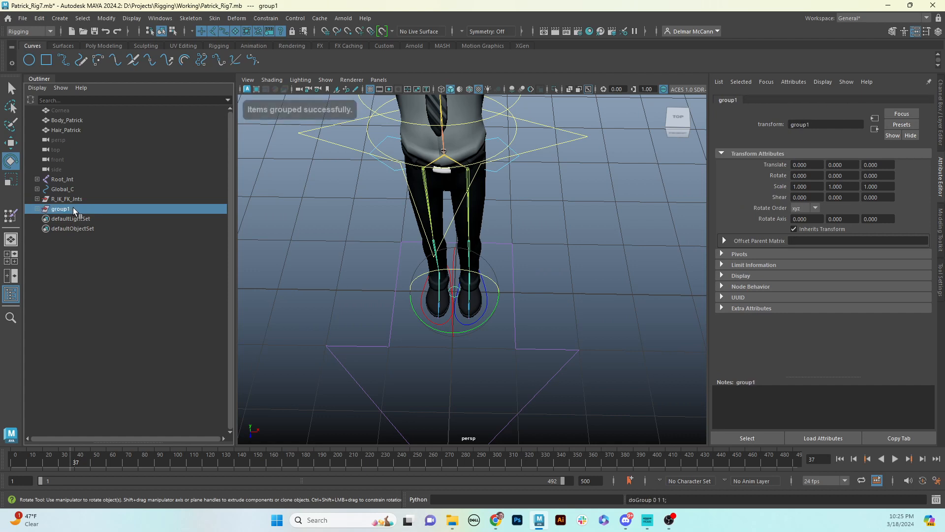
pyautogui.doubleClick(73, 209)
pyautogui.write('L')
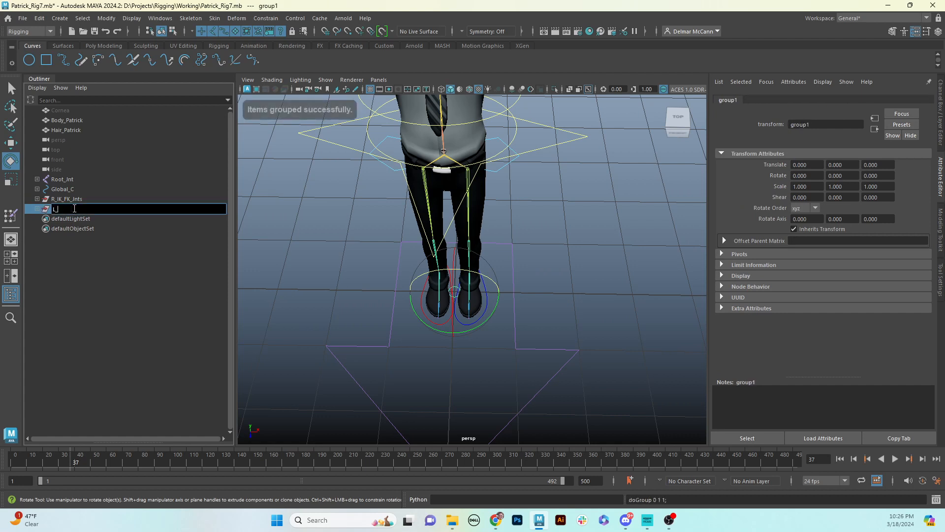
pyautogui.write('_Eye_C_GRP')
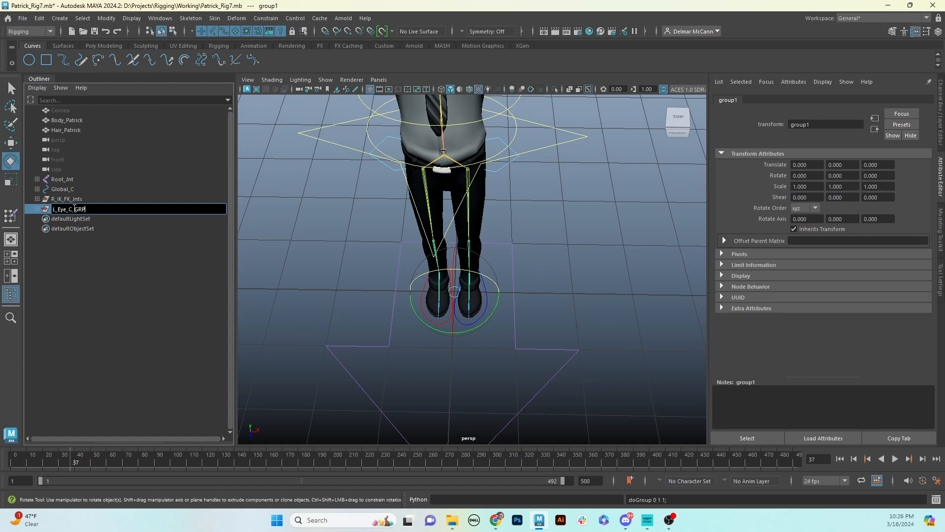
pyautogui.press('Return')
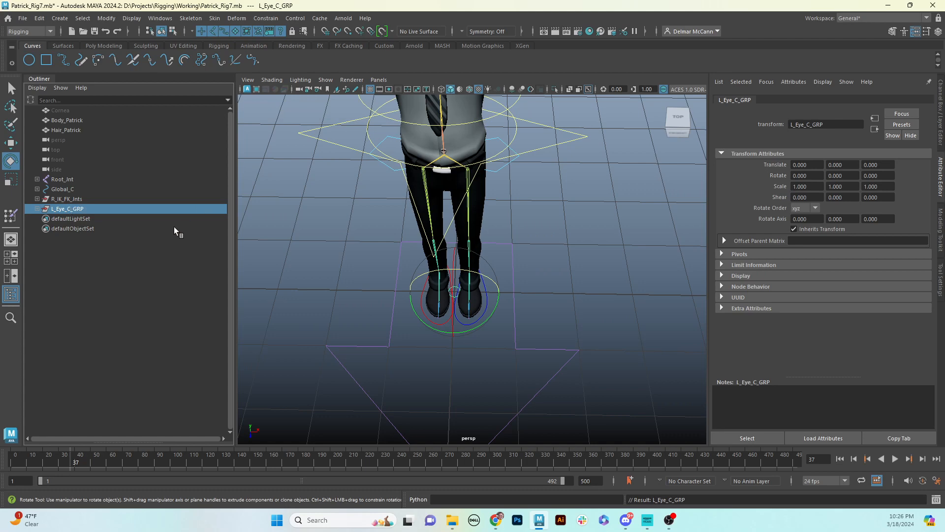
# Move L_Eye_C_GRP with point snapping from the feet up to the character's left eye area
pyautogui.click(74, 199)
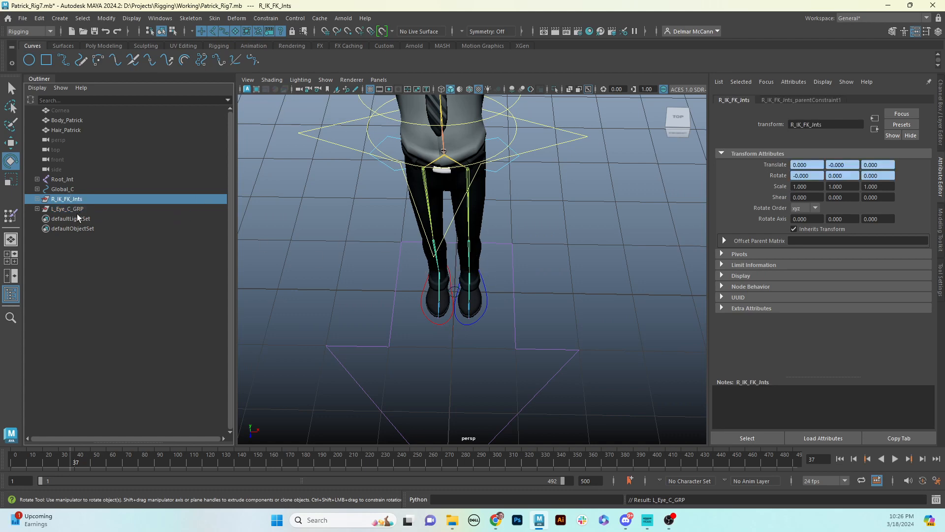
pyautogui.click(77, 216)
pyautogui.click(77, 209)
pyautogui.keyDown('alt'); pyautogui.moveTo(475, 298); pyautogui.dragTo(498, 292); pyautogui.keyUp('alt')
pyautogui.press('w')
pyautogui.keyDown('alt'); pyautogui.moveTo(502, 290); pyautogui.dragTo(511, 295, button='middle'); pyautogui.keyUp('alt')
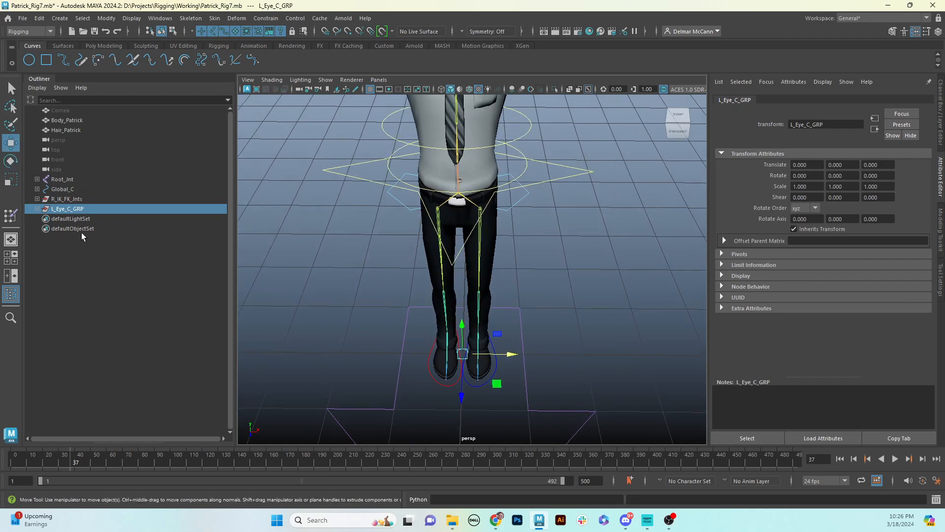
pyautogui.keyDown('alt'); pyautogui.moveTo(424, 292); pyautogui.dragTo(442, 266); pyautogui.keyUp('alt')
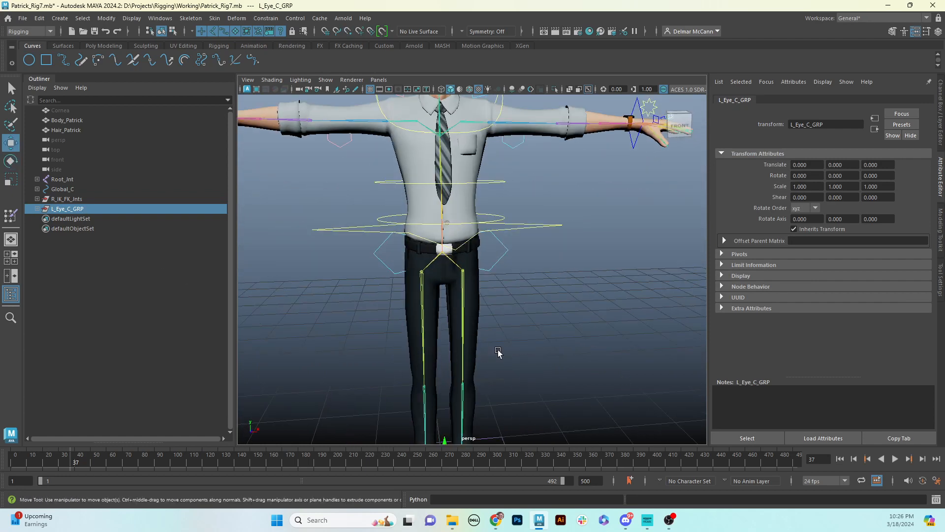
pyautogui.keyDown('alt'); pyautogui.moveTo(532, 381); pyautogui.dragTo(540, 251, button='middle'); pyautogui.keyUp('alt')
pyautogui.press('v')
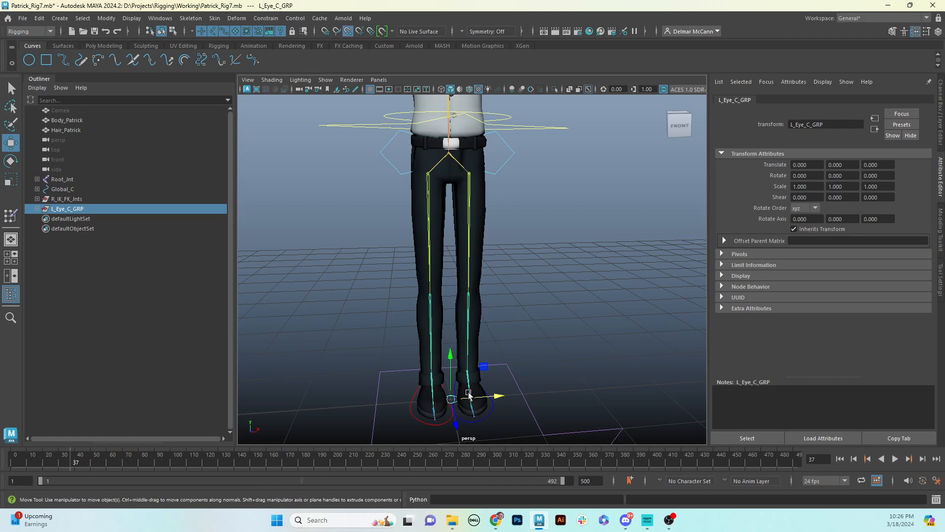
pyautogui.moveTo(453, 399); pyautogui.dragTo(449, 106)
pyautogui.keyDown('alt'); pyautogui.moveTo(449, 177); pyautogui.dragTo(437, 357, button='middle'); pyautogui.keyUp('alt')
pyautogui.press('v')
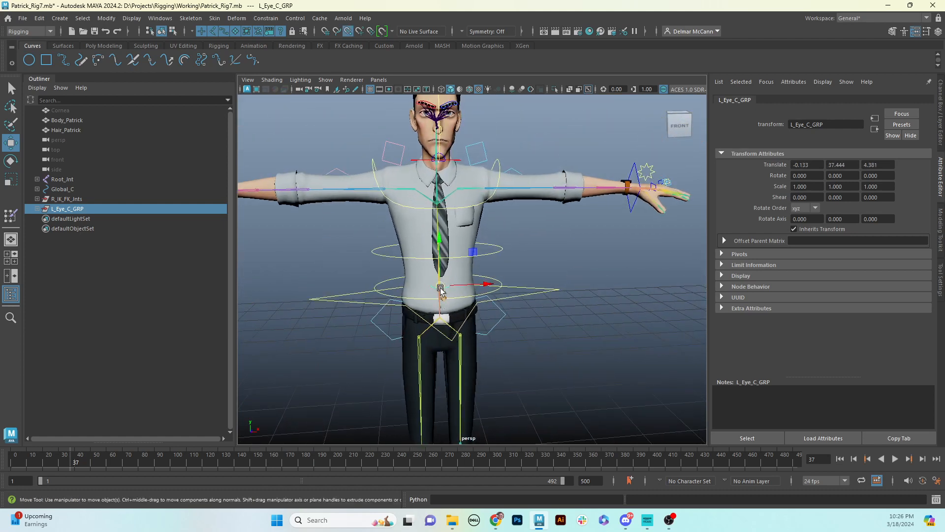
pyautogui.moveTo(440, 286); pyautogui.dragTo(450, 117)
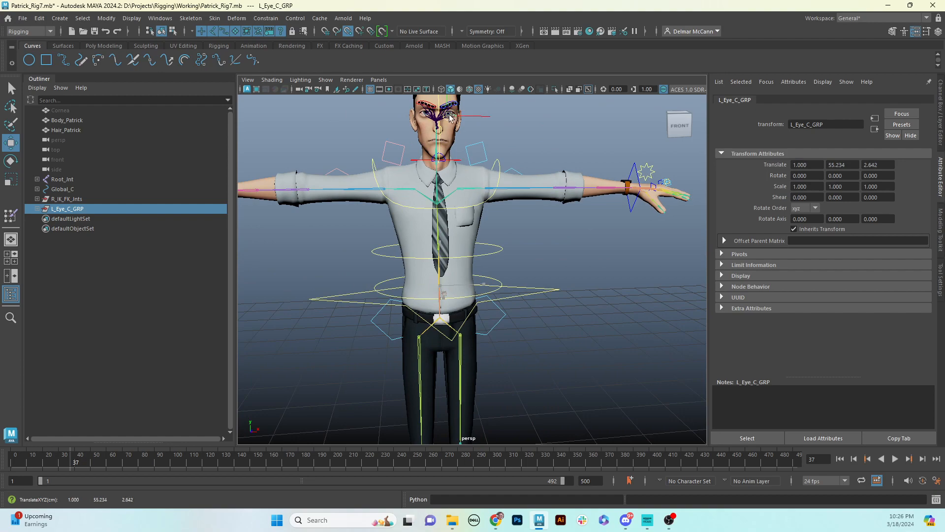
# Snap L_Eye_C_GRP onto the joint at the center of the left eye, viewing the mesh shaded without textures
pyautogui.press('f')
pyautogui.keyDown('alt'); pyautogui.moveTo(475, 154); pyautogui.dragTo(522, 228); pyautogui.keyUp('alt')
pyautogui.scroll(2, 522, 228)
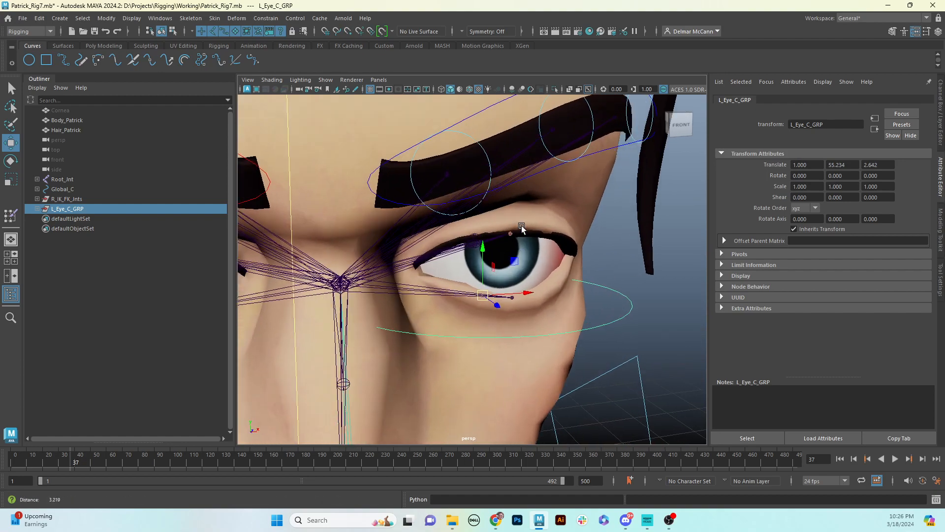
pyautogui.scroll(1, 522, 228)
pyautogui.press('4')
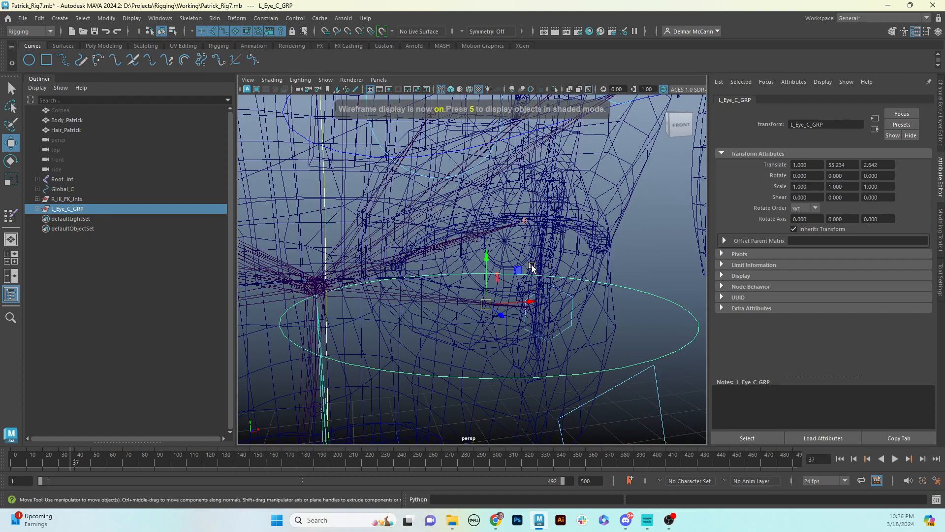
pyautogui.press('5')
pyautogui.moveTo(532, 279)
pyautogui.keyDown('alt'); pyautogui.mouseDown()
pyautogui.moveTo(520, 285)
pyautogui.moveTo(492, 271)
pyautogui.moveTo(501, 268)
pyautogui.mouseUp(); pyautogui.keyUp('alt')
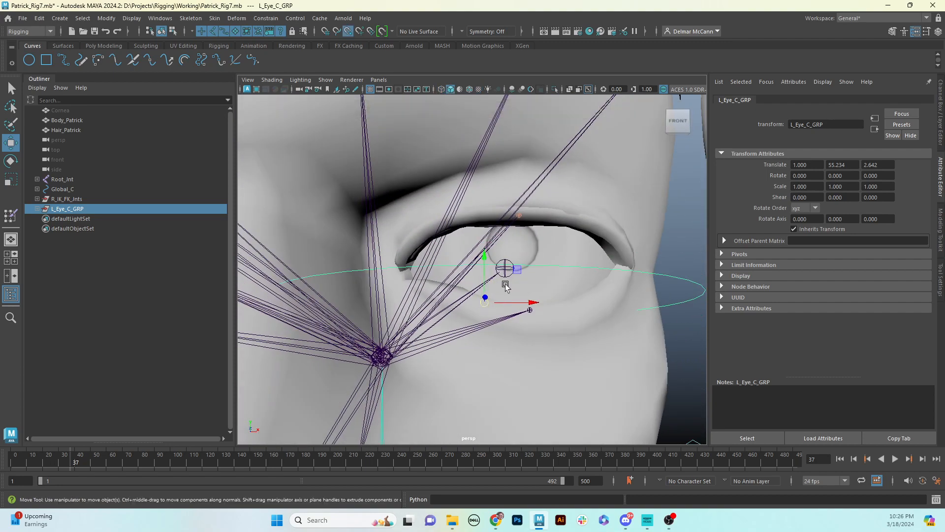
pyautogui.moveTo(485, 302); pyautogui.dragTo(436, 302)
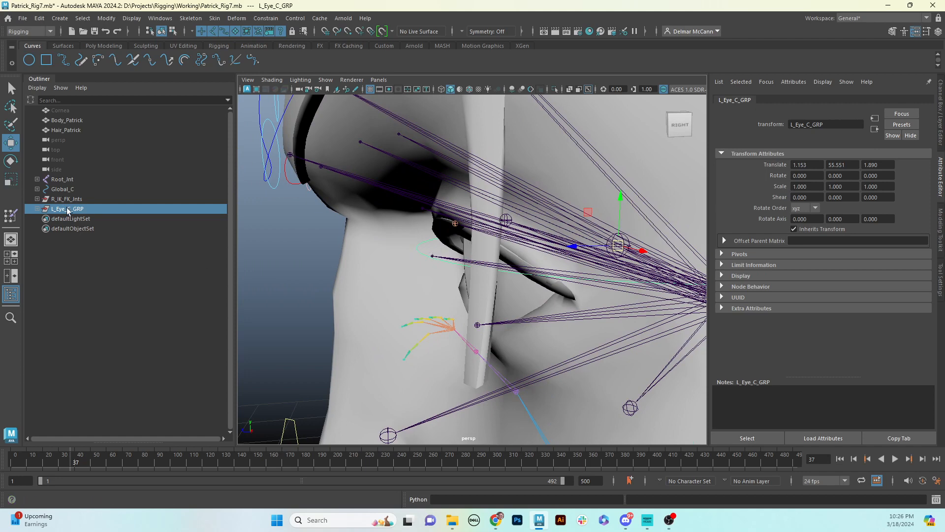
# Move L_Eye_C_GRP straight forward in front of the face to about 14.5 in Translate Z and display its channel values
pyautogui.press('f')
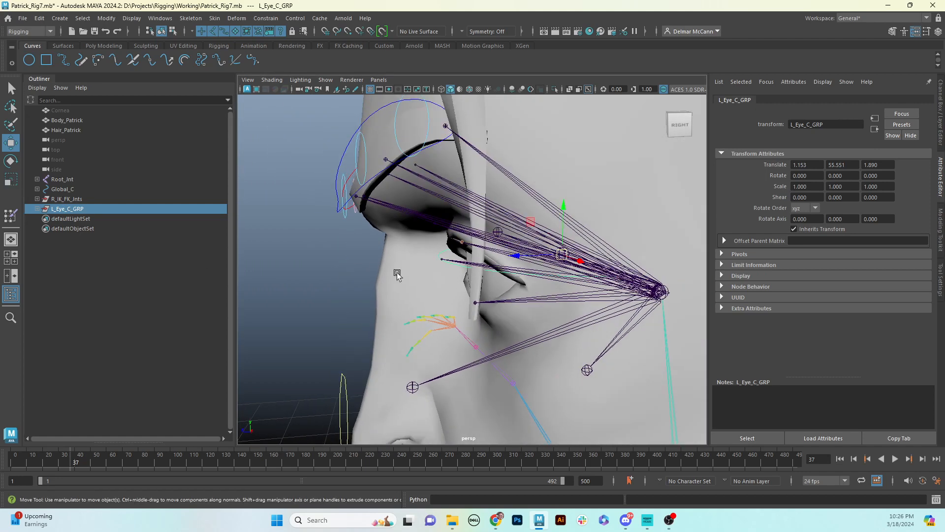
pyautogui.scroll(-10, 398, 274)
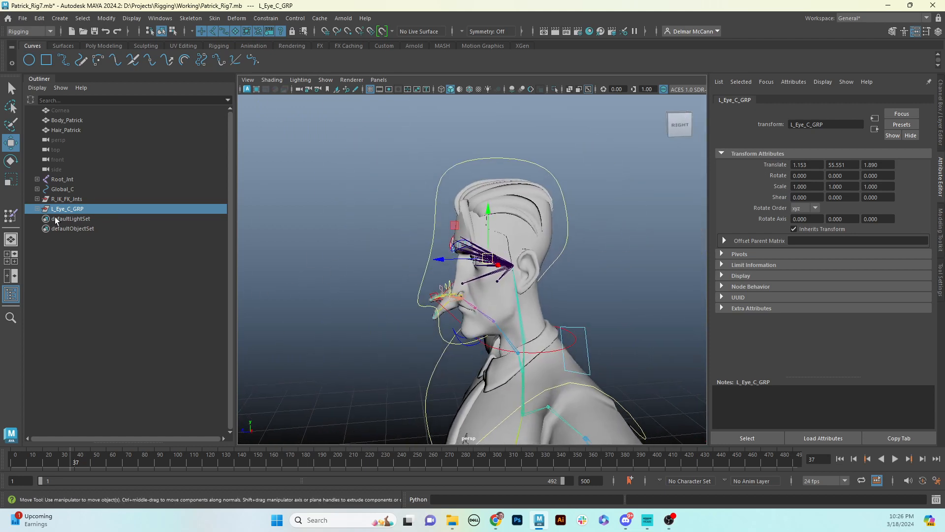
pyautogui.keyDown('alt'); pyautogui.moveTo(495, 269); pyautogui.dragTo(338, 280); pyautogui.keyUp('alt')
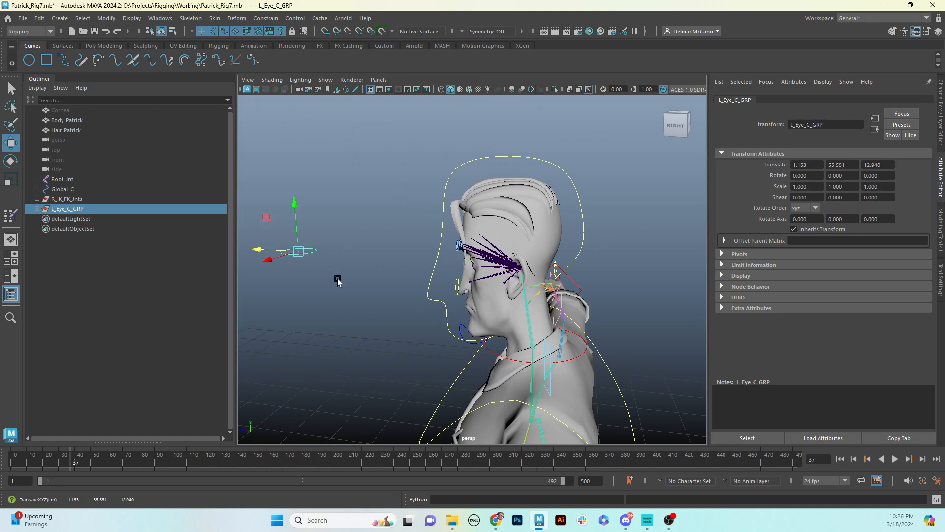
pyautogui.keyDown('alt'); pyautogui.moveTo(338, 280); pyautogui.dragTo(527, 227, button='middle'); pyautogui.keyUp('alt')
pyautogui.keyDown('alt'); pyautogui.moveTo(535, 225); pyautogui.dragTo(431, 243, button='right'); pyautogui.keyUp('alt')
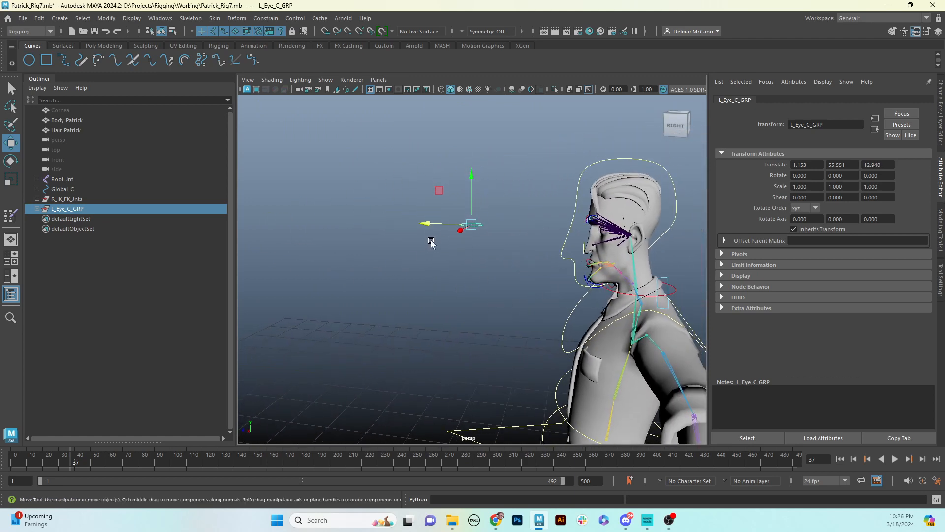
pyautogui.moveTo(433, 223); pyautogui.dragTo(414, 223)
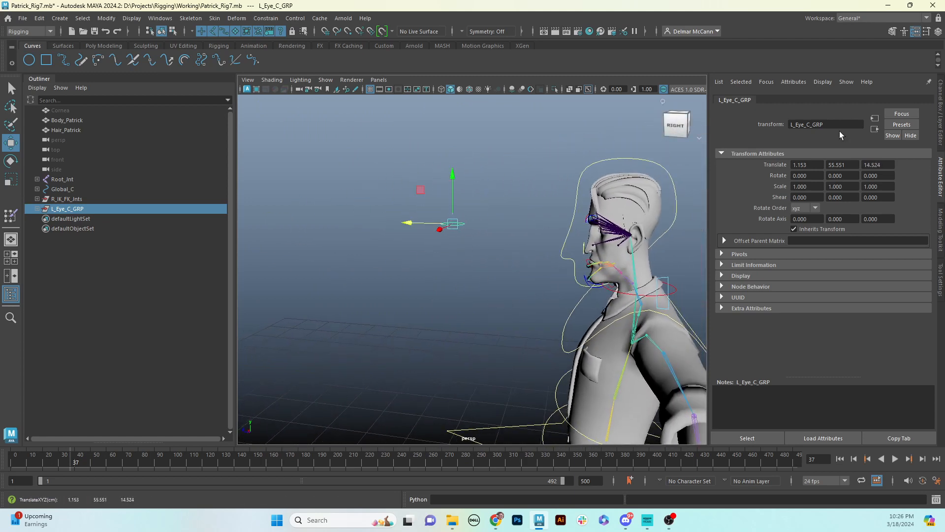
pyautogui.click(940, 114)
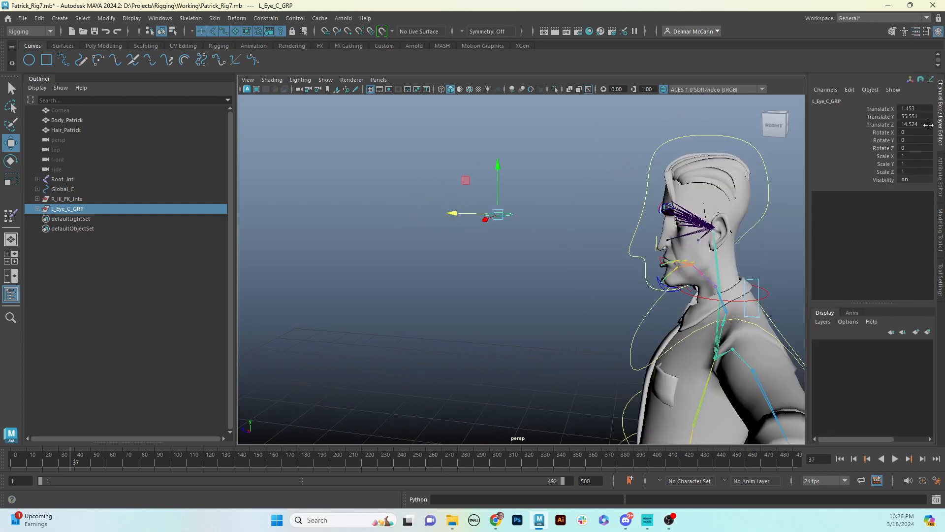
# Select all control vertices of the L_Eye_C circle and rotate them about X so the circle stands upright facing forward
pyautogui.keyDown('alt'); pyautogui.moveTo(474, 242); pyautogui.dragTo(415, 275); pyautogui.keyUp('alt')
pyautogui.keyDown('alt'); pyautogui.moveTo(416, 274); pyautogui.dragTo(537, 234, button='right'); pyautogui.keyUp('alt')
pyautogui.keyDown('alt'); pyautogui.moveTo(537, 233); pyautogui.dragTo(483, 222); pyautogui.keyUp('alt')
pyautogui.click(528, 151)
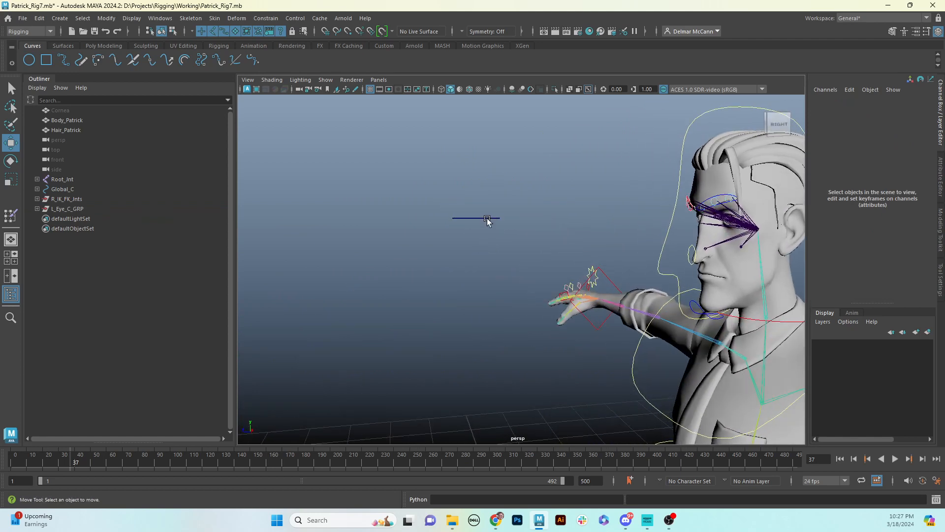
pyautogui.click(487, 218)
pyautogui.press('F8')
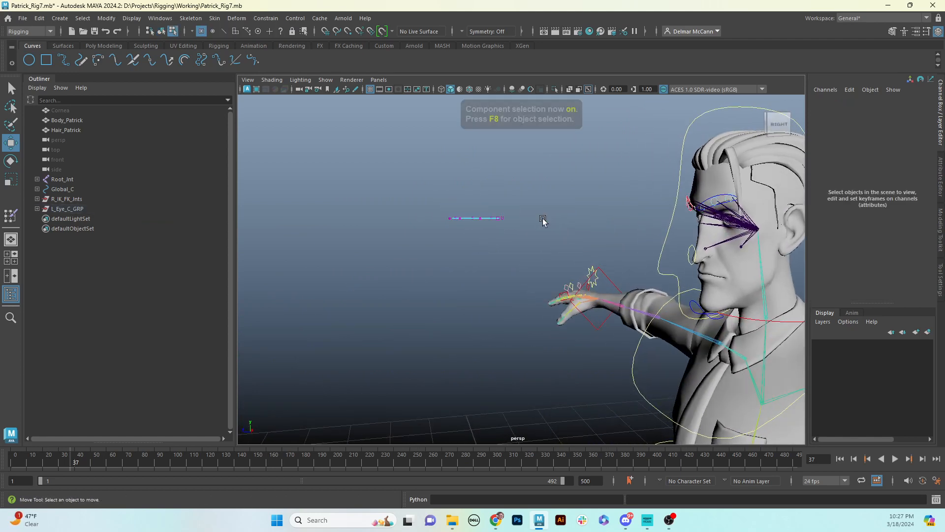
pyautogui.moveTo(416, 179); pyautogui.dragTo(543, 241)
pyautogui.press('e')
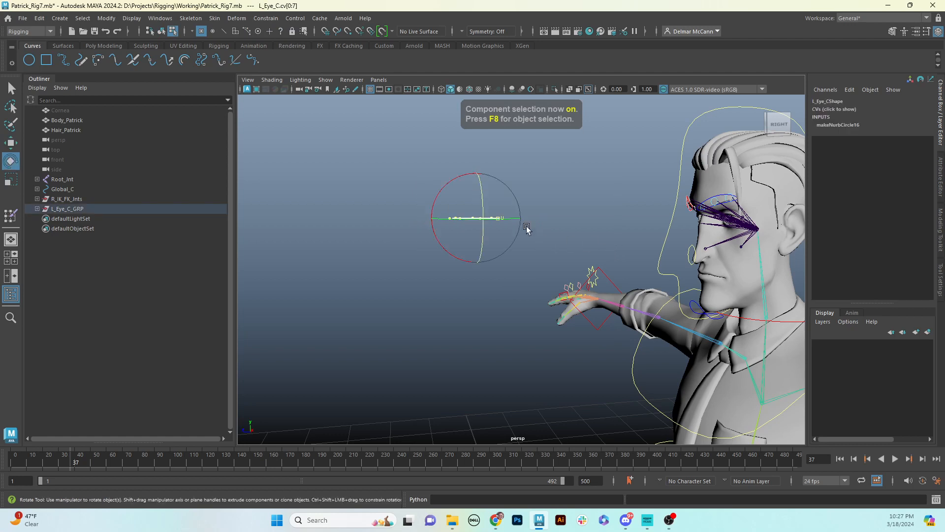
pyautogui.moveTo(456, 183); pyautogui.dragTo(423, 279)
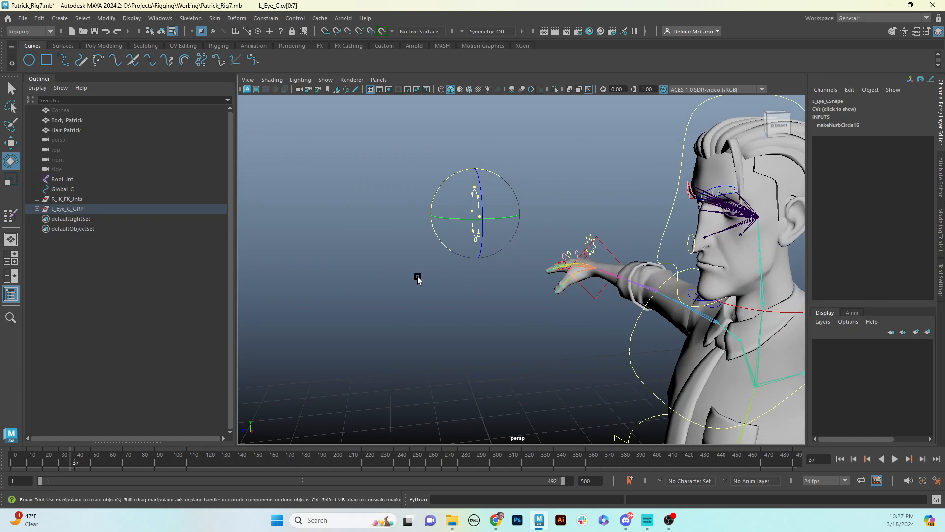
# Try moving the L_Eye_C circle's control vertices back along Z to the left eye
pyautogui.press('w')
pyautogui.moveTo(431, 213); pyautogui.dragTo(686, 215)
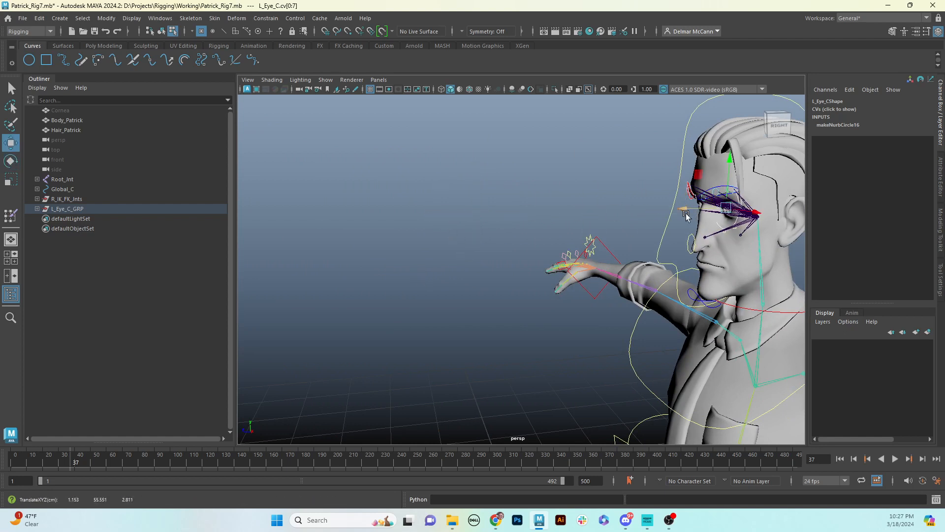
pyautogui.hotkey('ctrl', 'z')
# Return from component editing to object selection mode and clear the selection of the eye circle
pyautogui.keyDown('alt'); pyautogui.moveTo(510, 241); pyautogui.dragTo(465, 234); pyautogui.keyUp('alt')
pyautogui.press('r')
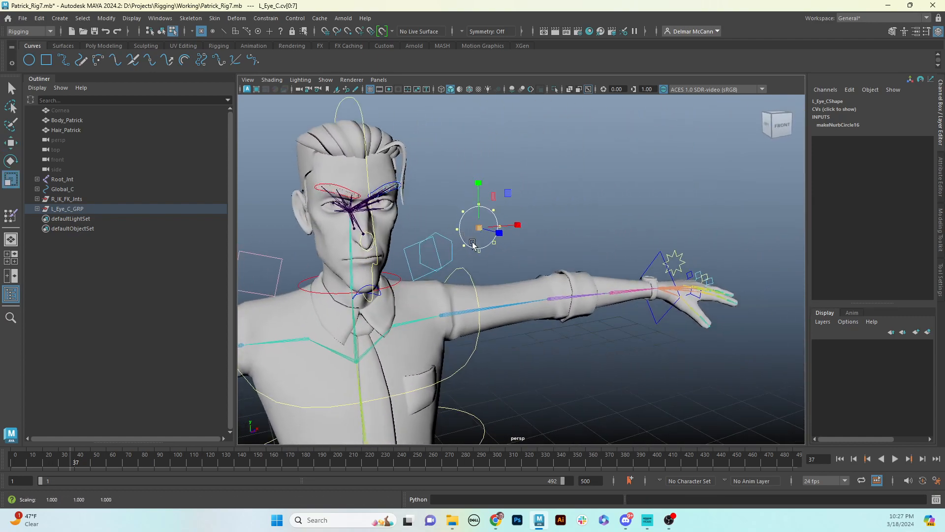
pyautogui.keyDown('alt'); pyautogui.moveTo(502, 267); pyautogui.dragTo(492, 268); pyautogui.keyUp('alt')
pyautogui.press('F8')
pyautogui.click(568, 215)
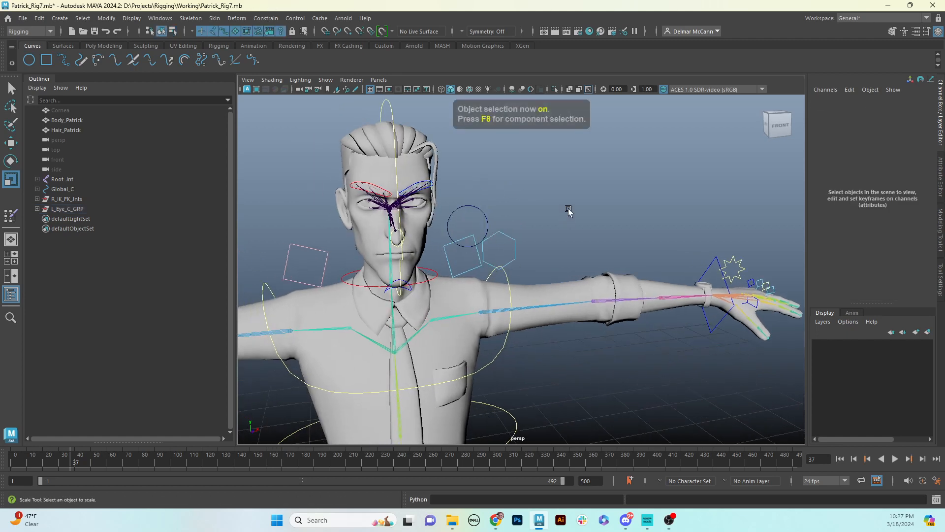
pyautogui.keyDown('alt'); pyautogui.moveTo(560, 214); pyautogui.dragTo(536, 209); pyautogui.keyUp('alt')
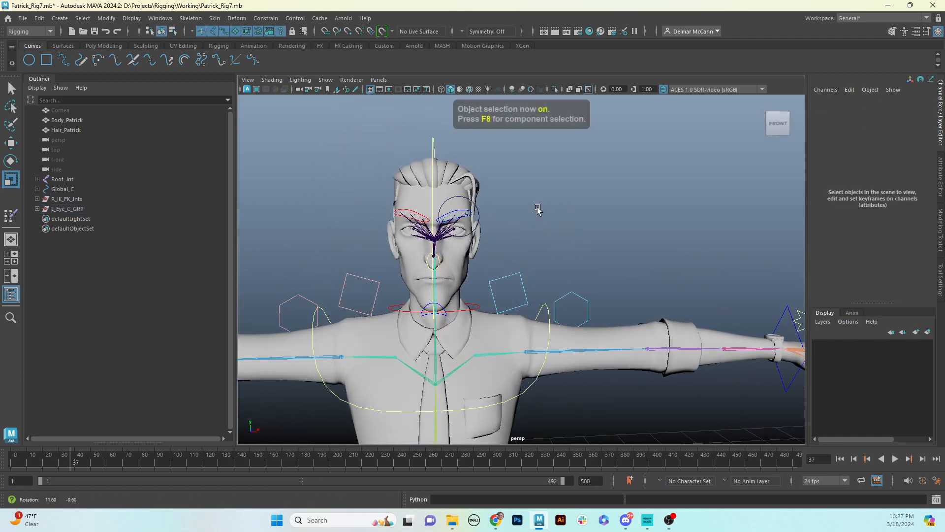
# Duplicate L_Eye_C_GRP and rename the copy Eye_C_GRP for the main eye control
pyautogui.click(477, 217)
pyautogui.click(97, 209)
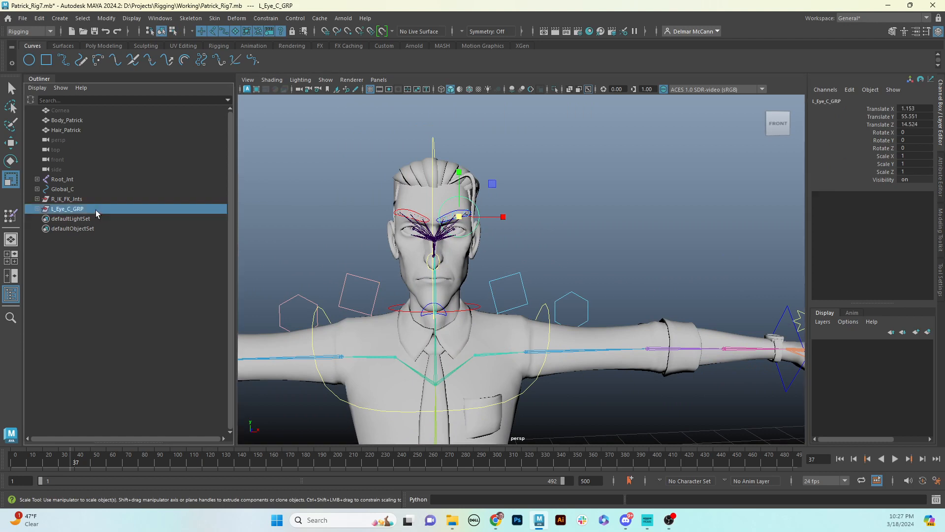
pyautogui.click(76, 199)
pyautogui.click(82, 209)
pyautogui.hotkey('ctrl', 'd')
pyautogui.doubleClick(92, 218)
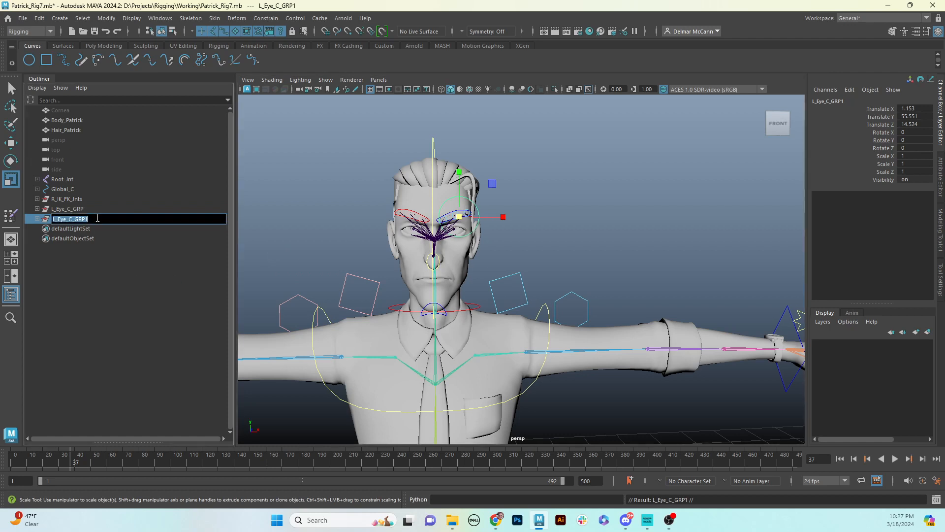
pyautogui.click(59, 219)
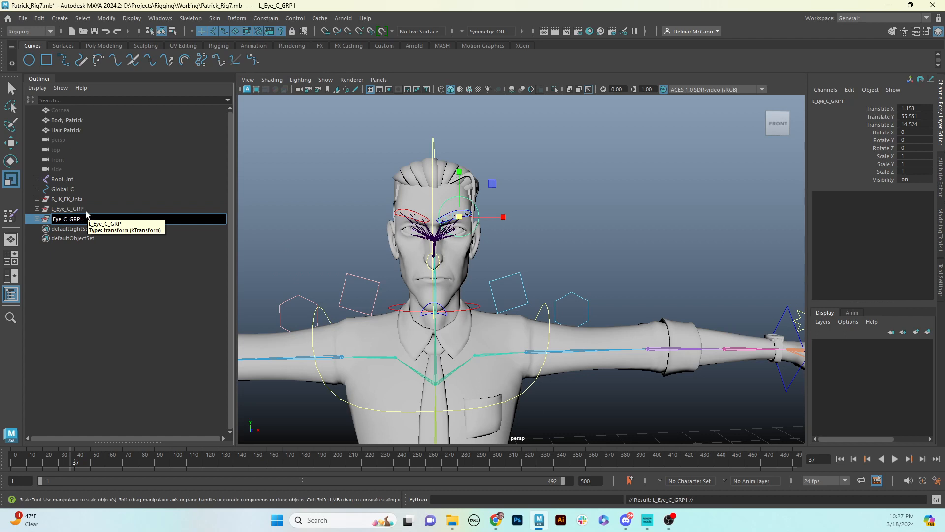
# Expand Eye_C_GRP and rename the control curve inside it Eye_C
pyautogui.click(36, 219)
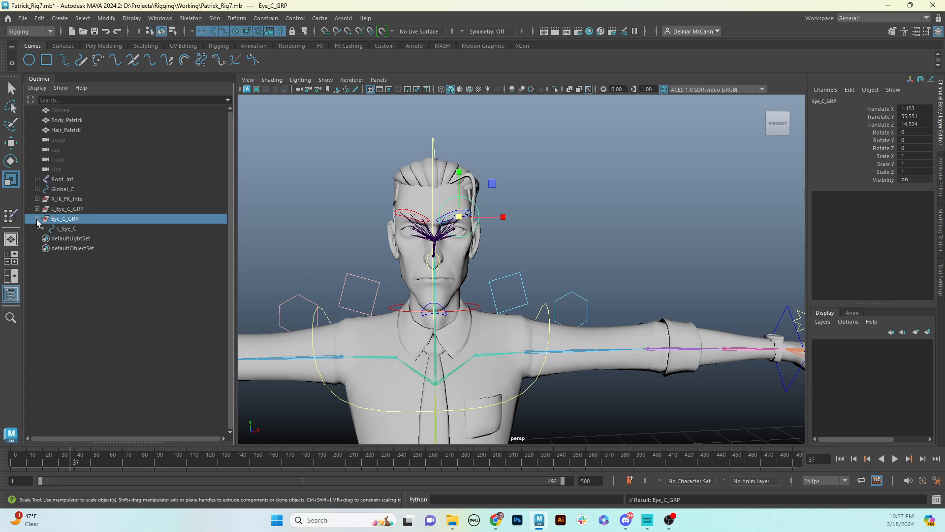
pyautogui.doubleClick(73, 228)
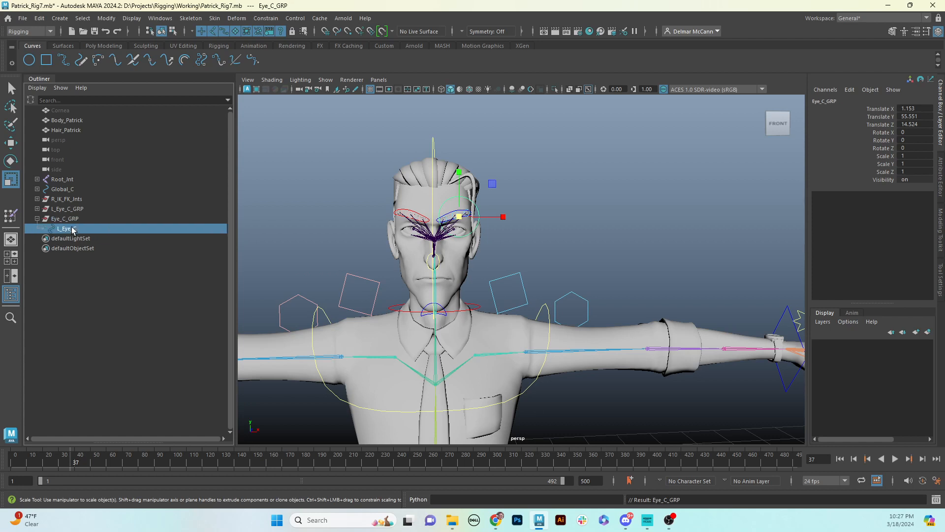
pyautogui.click(65, 229)
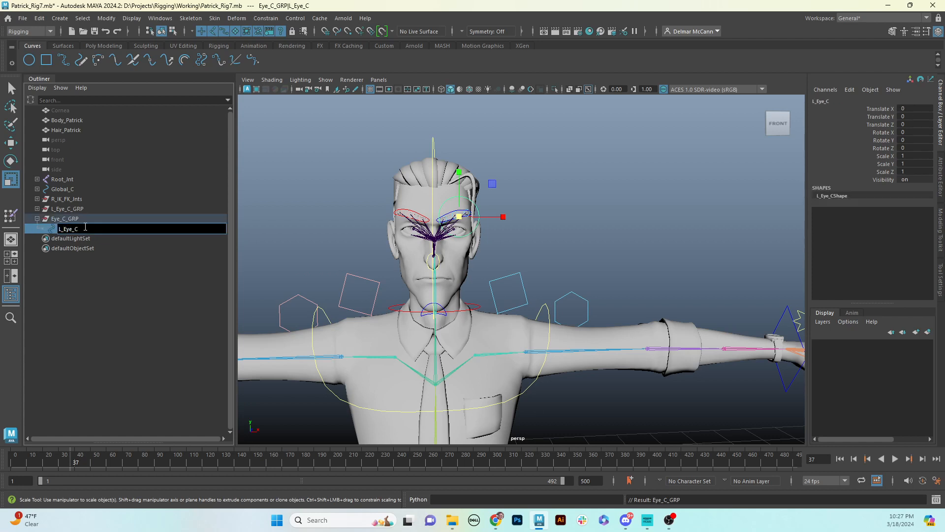
pyautogui.press('BackSpace')
pyautogui.press('BackSpace')
pyautogui.press('Return')
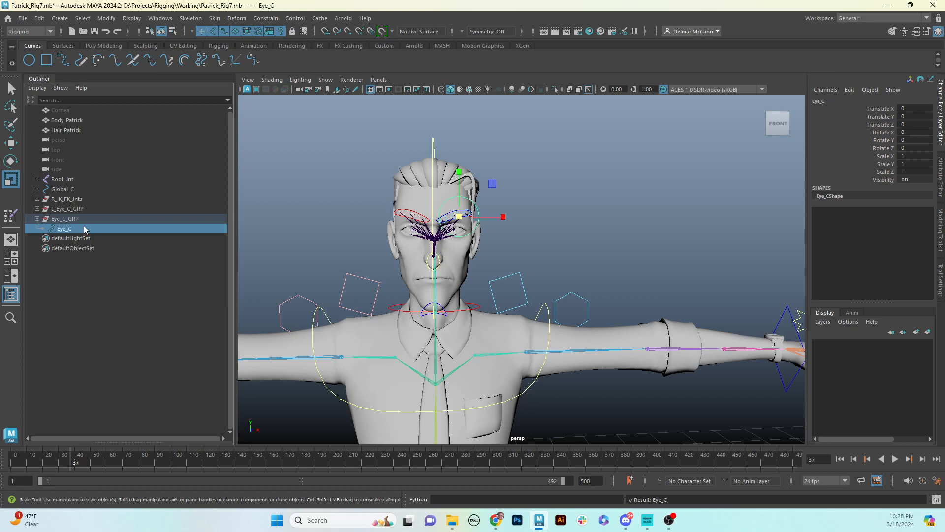
# Try parenting L_Eye_C_GRP under the Eye_C curve and expand the resulting hierarchy
pyautogui.click(74, 219)
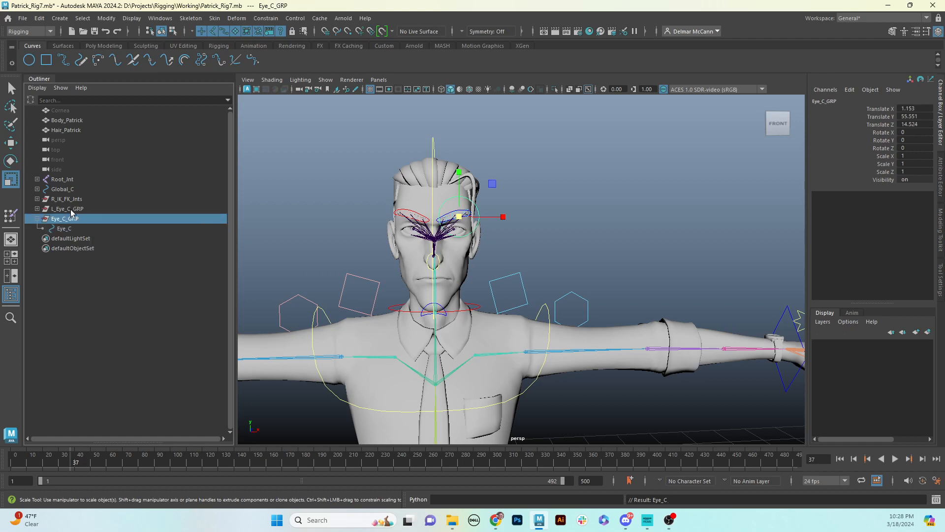
pyautogui.click(68, 209)
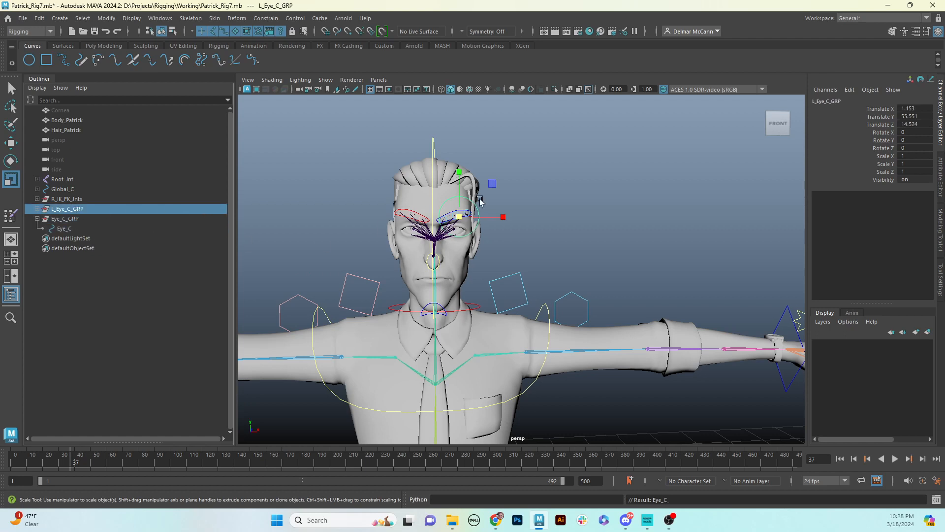
pyautogui.keyDown('ctrl'); pyautogui.click(66, 230); pyautogui.keyUp('ctrl')
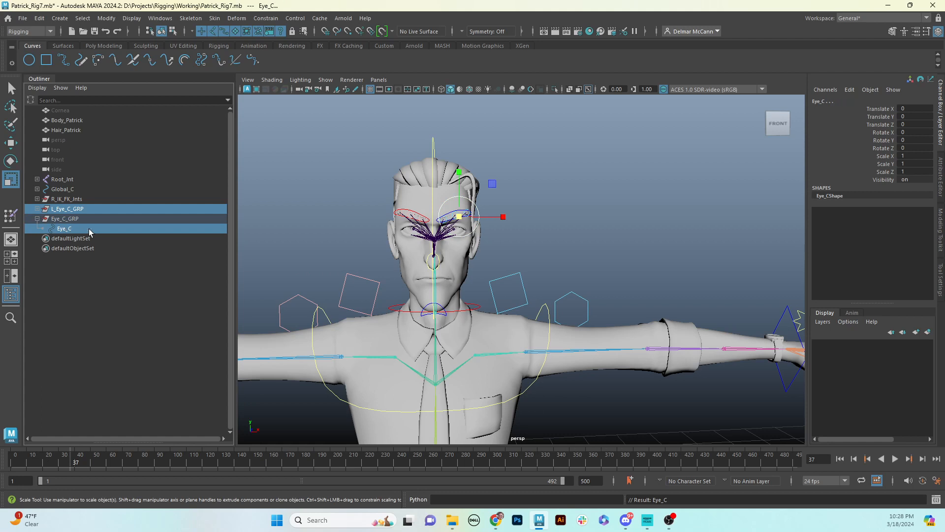
pyautogui.press('p')
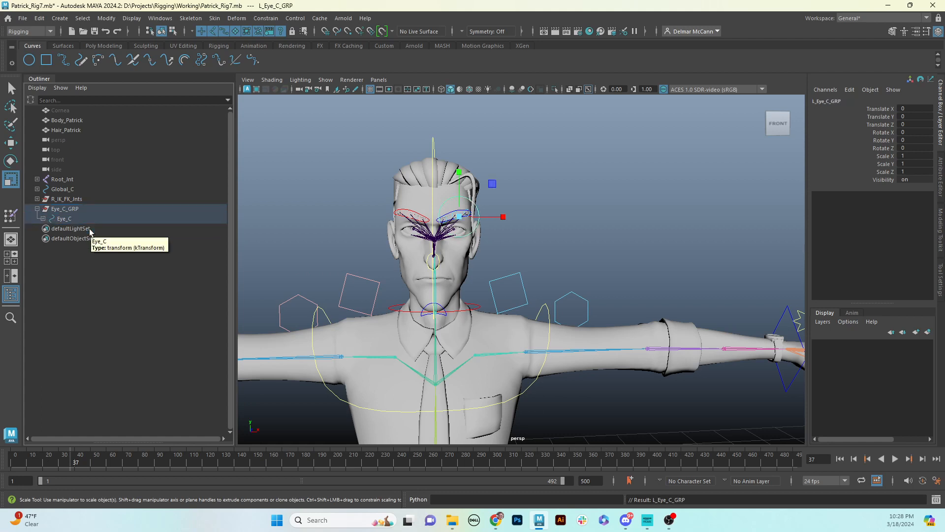
pyautogui.click(44, 219)
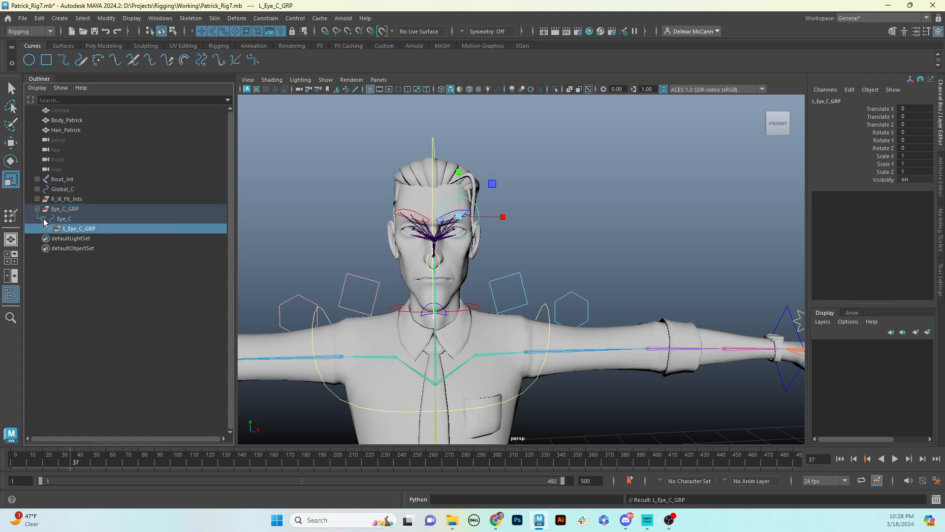
pyautogui.click(50, 229)
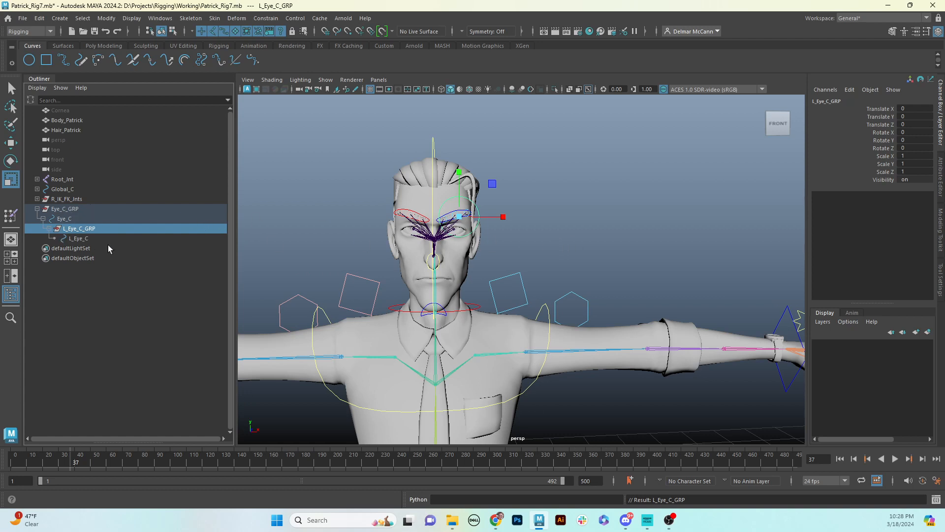
# Try mirroring the left eye control by duplicating L_Eye_C_GRP, grouping the copy and setting the group's Scale X to -1
pyautogui.click(76, 228)
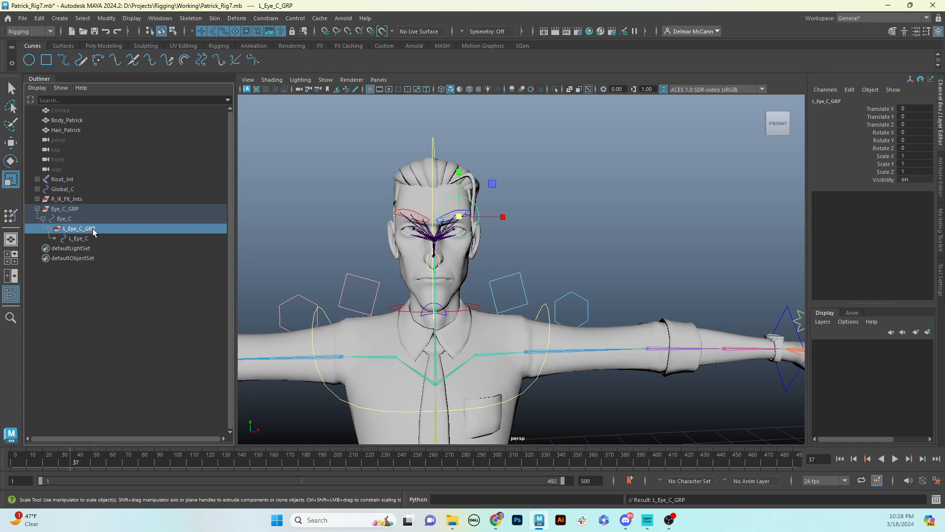
pyautogui.hotkey('ctrl', 'd')
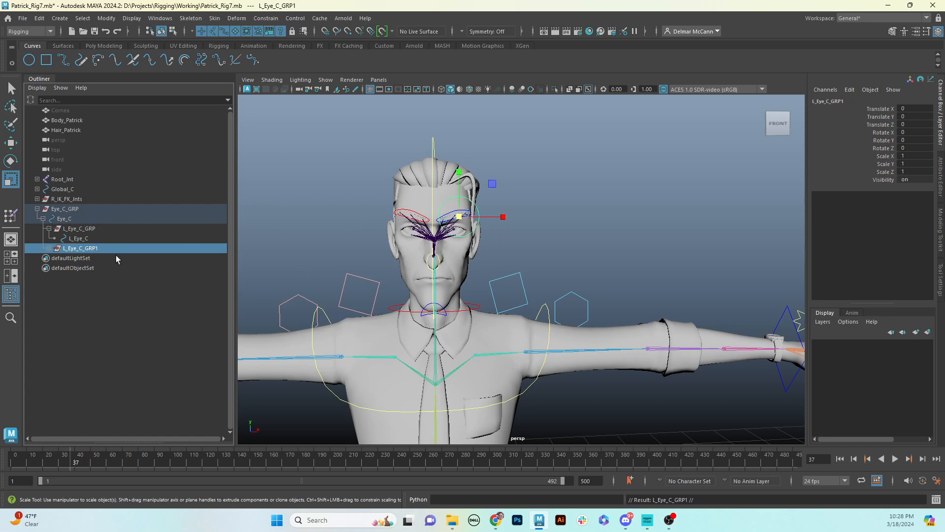
pyautogui.hotkey('ctrl', 'g')
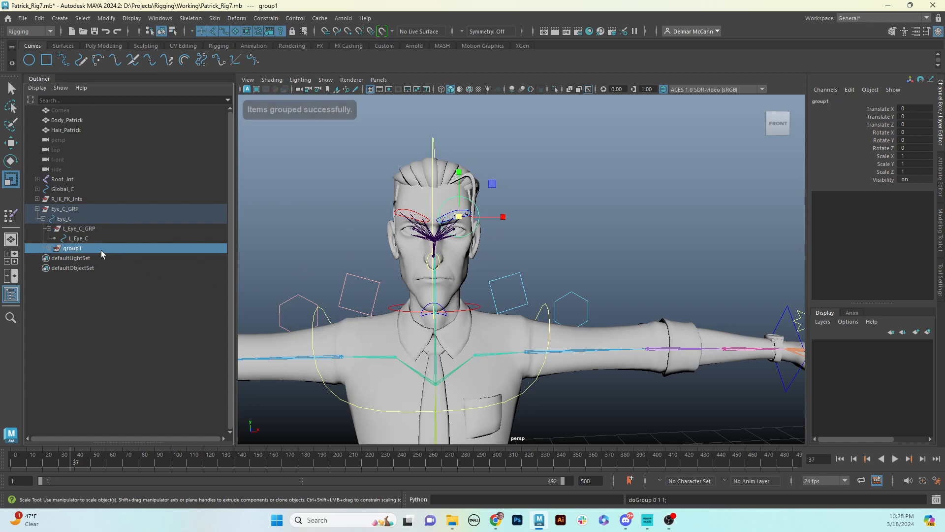
pyautogui.doubleClick(920, 155)
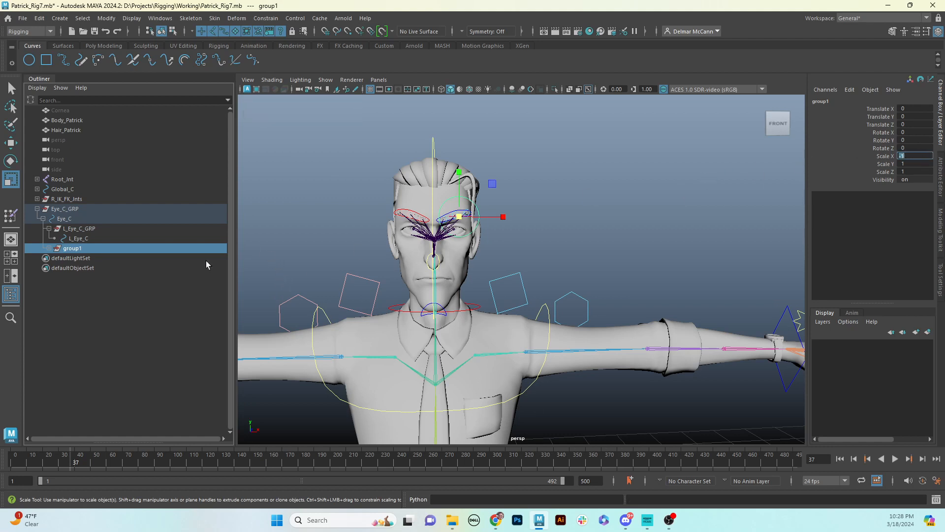
pyautogui.keyDown('alt'); pyautogui.moveTo(455, 243); pyautogui.dragTo(496, 236, button='middle'); pyautogui.keyUp('alt')
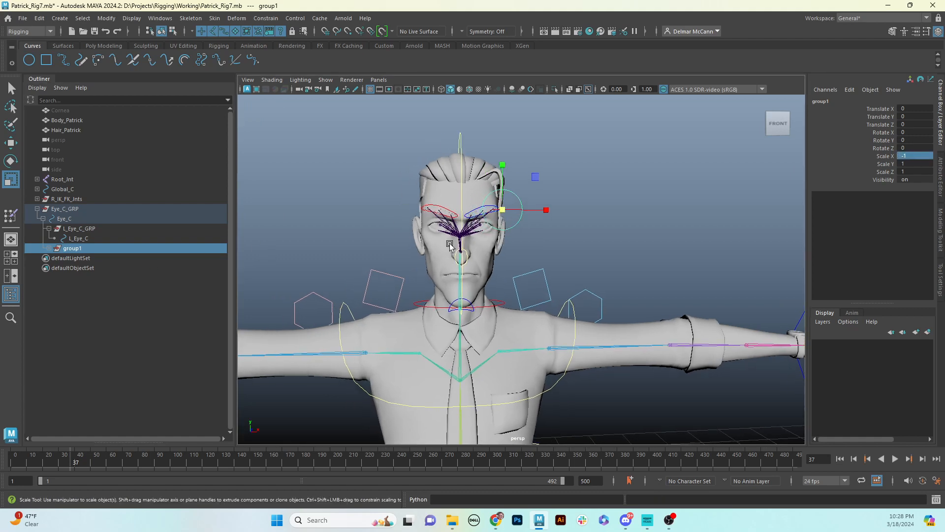
pyautogui.keyDown('alt'); pyautogui.moveTo(463, 235); pyautogui.dragTo(482, 245); pyautogui.keyUp('alt')
# Undo the mirrored copy of the eye control and the parenting of L_Eye_C_GRP under Eye_C
pyautogui.hotkey('ctrl', 'z')
pyautogui.hotkey('ctrl', 'z')
pyautogui.hotkey('ctrl', 'z')
pyautogui.hotkey('ctrl', 'z')
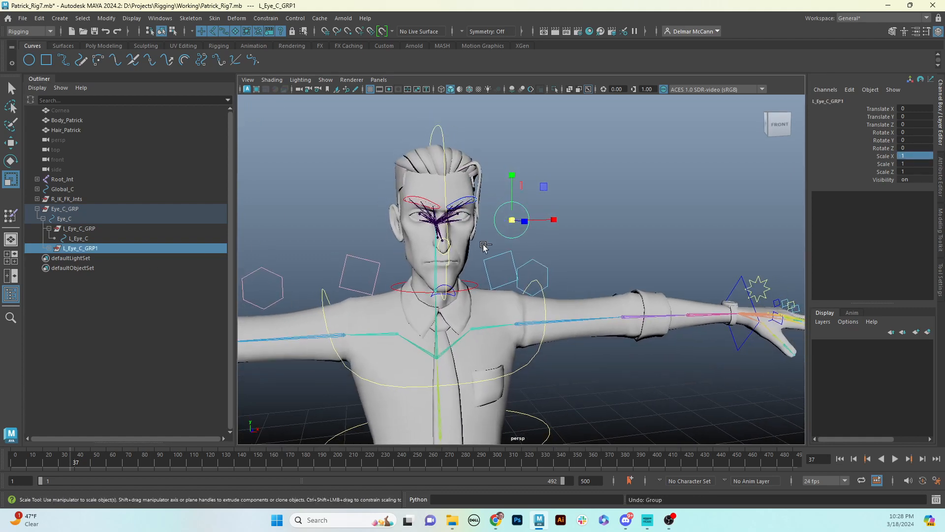
pyautogui.hotkey('ctrl', 'z')
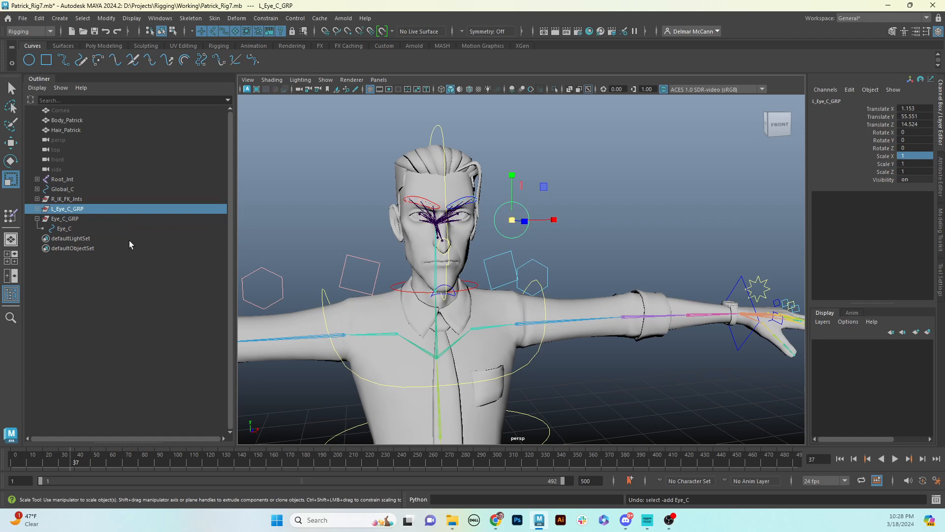
# Center Eye_C_GRP on the character by setting its Translate X to 0
pyautogui.keyDown('alt'); pyautogui.moveTo(431, 230); pyautogui.dragTo(478, 227); pyautogui.keyUp('alt')
pyautogui.click(77, 218)
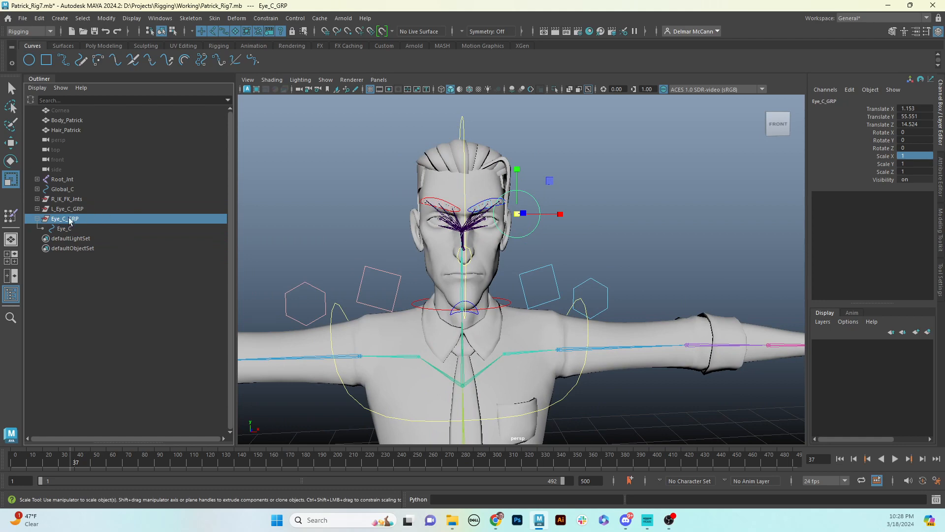
pyautogui.click(71, 209)
pyautogui.keyDown('alt'); pyautogui.moveTo(492, 238); pyautogui.dragTo(480, 239); pyautogui.keyUp('alt')
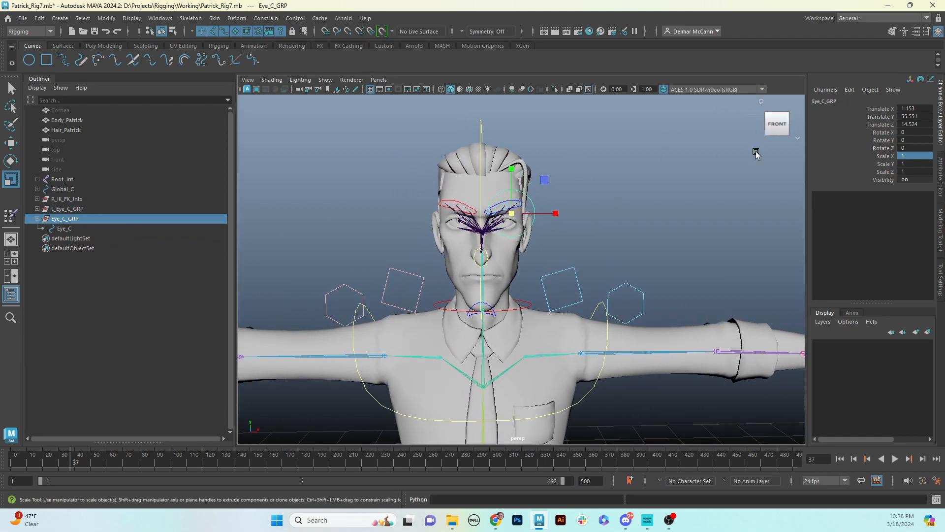
pyautogui.doubleClick(925, 108)
pyautogui.write('0')
pyautogui.press('Return')
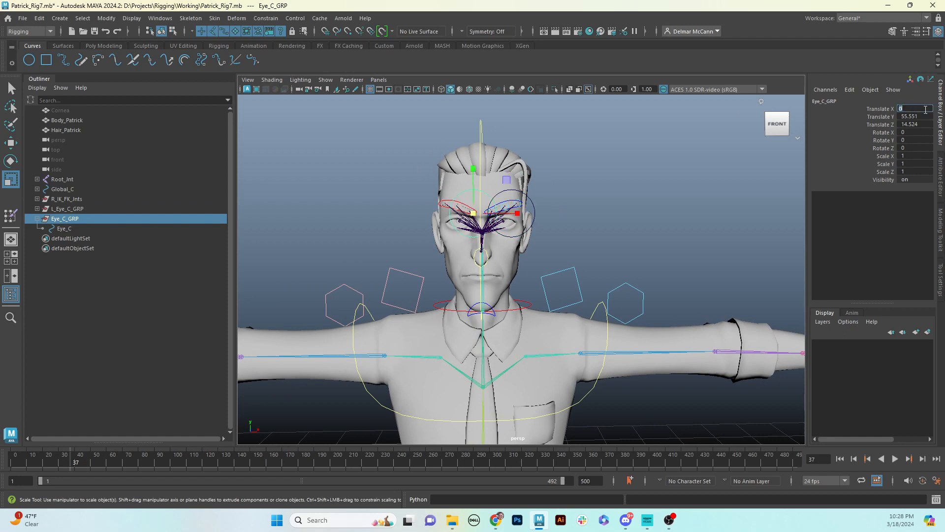
# Scale the Eye_C circle's control vertices horizontally into a wide oval that extends past both sides of the head
pyautogui.keyDown('alt'); pyautogui.moveTo(512, 283); pyautogui.dragTo(527, 271); pyautogui.keyUp('alt')
pyautogui.click(586, 237)
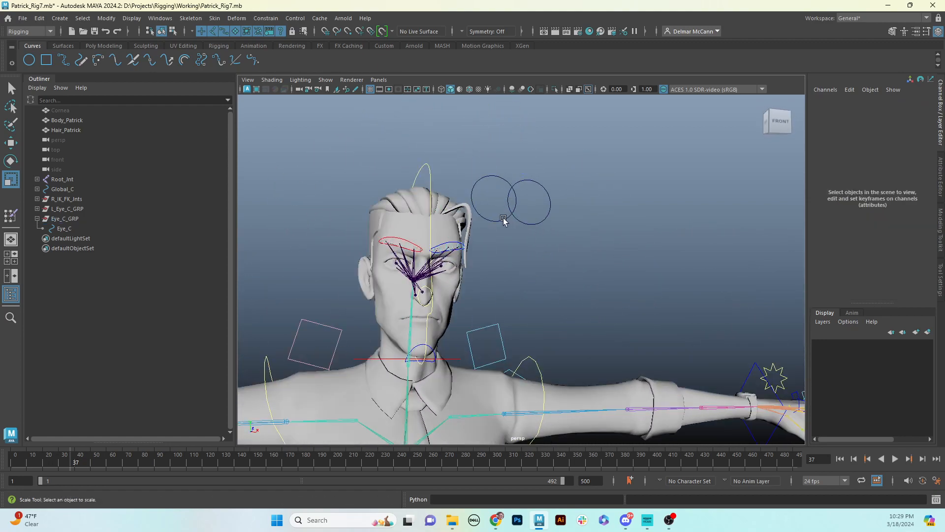
pyautogui.click(500, 218)
pyautogui.click(562, 279)
pyautogui.press('F8')
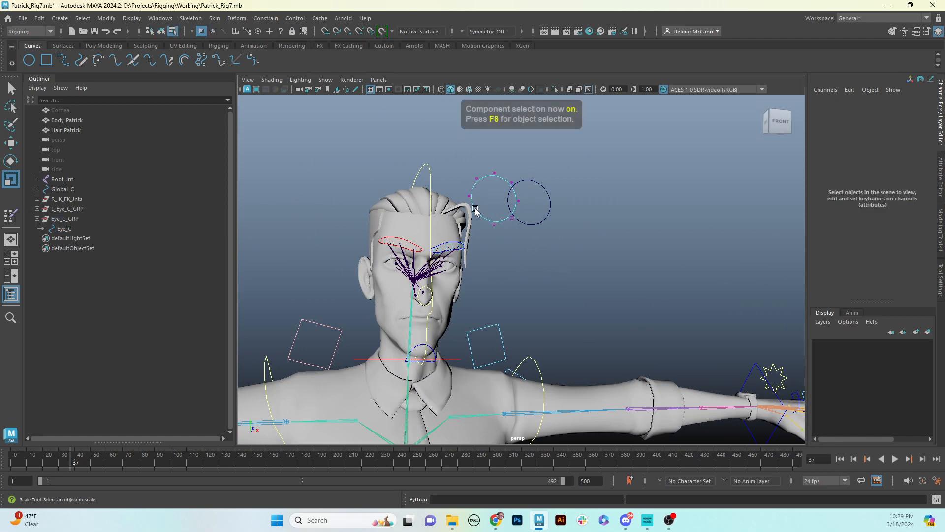
pyautogui.keyDown('alt'); pyautogui.moveTo(475, 211); pyautogui.dragTo(485, 120); pyautogui.keyUp('alt')
pyautogui.keyDown('alt'); pyautogui.moveTo(571, 183); pyautogui.dragTo(565, 177); pyautogui.keyUp('alt')
pyautogui.click(550, 131)
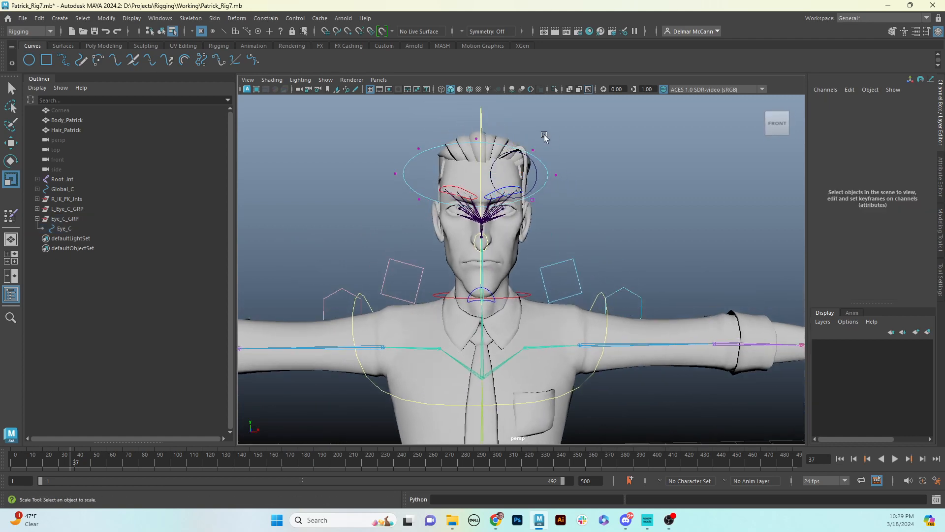
# Reshape the Eye_C oval's corner control vertices into a rounded rectangle around both eyes, then return to object selection
pyautogui.moveTo(544, 133); pyautogui.dragTo(528, 202)
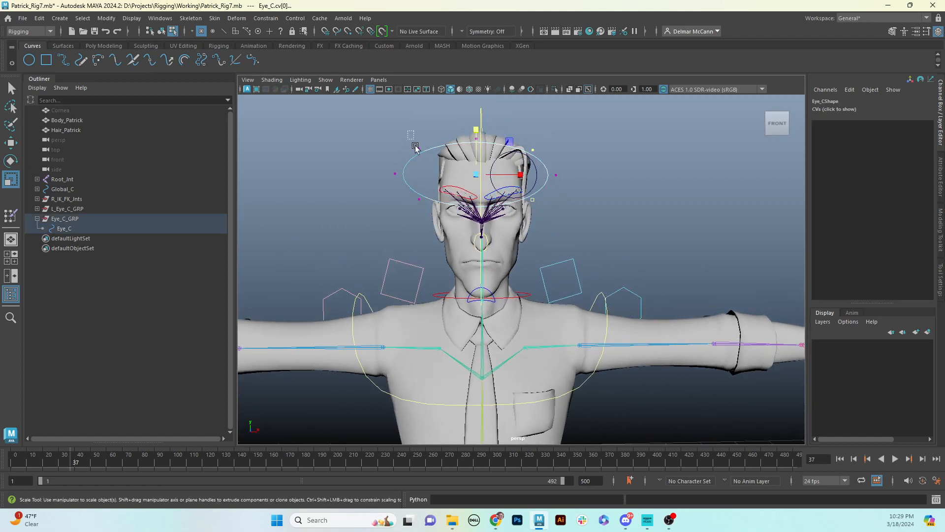
pyautogui.moveTo(408, 130); pyautogui.dragTo(501, 132)
pyautogui.moveTo(535, 177); pyautogui.dragTo(618, 204)
pyautogui.press('F8')
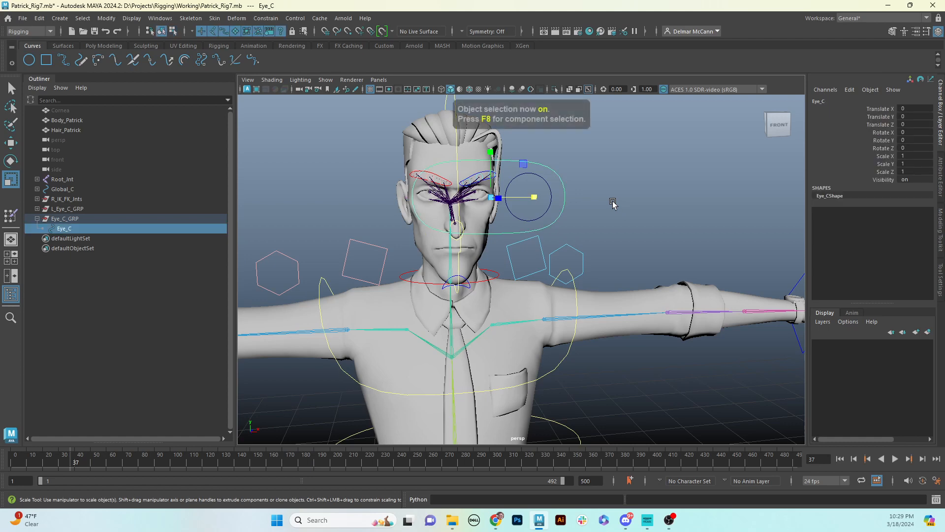
pyautogui.click(575, 204)
# Parent L_Eye_C_GRP under the Eye_C curve
pyautogui.click(68, 220)
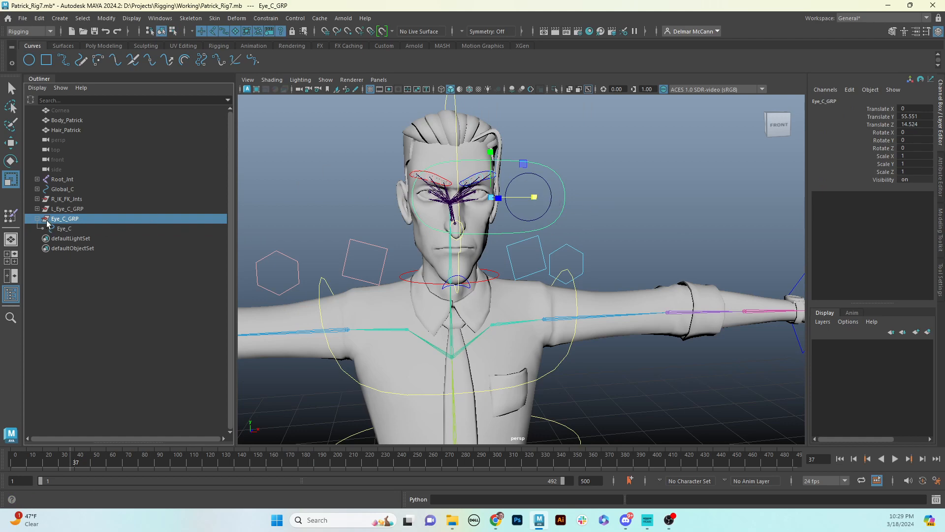
pyautogui.click(63, 209)
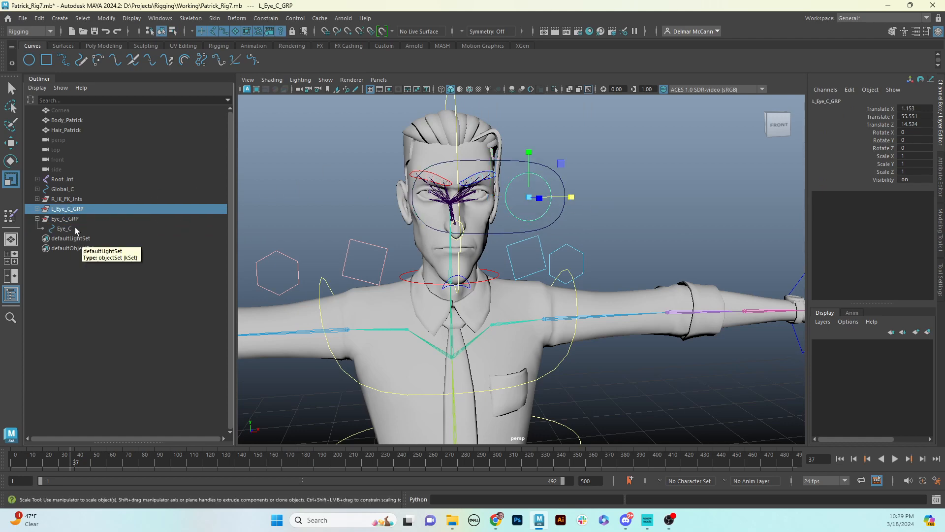
pyautogui.keyDown('shift'); pyautogui.click(507, 162); pyautogui.keyUp('shift')
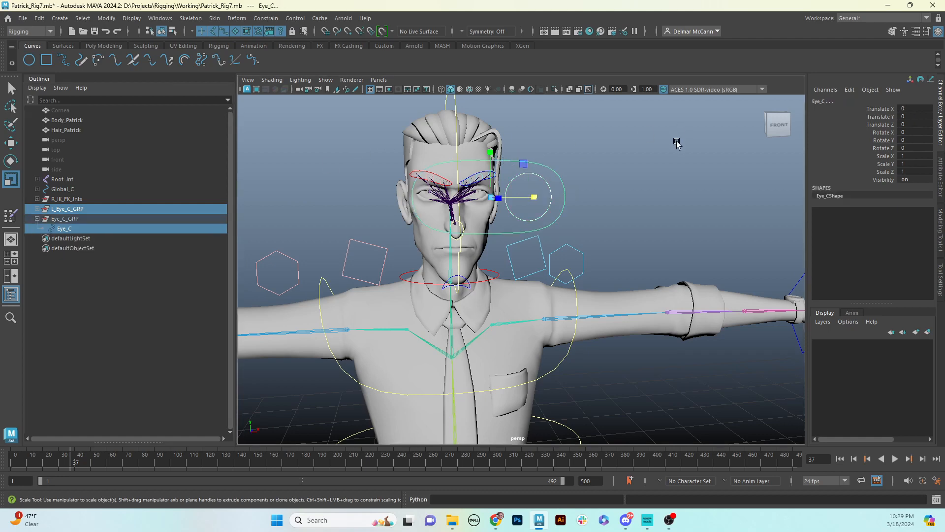
pyautogui.press('p')
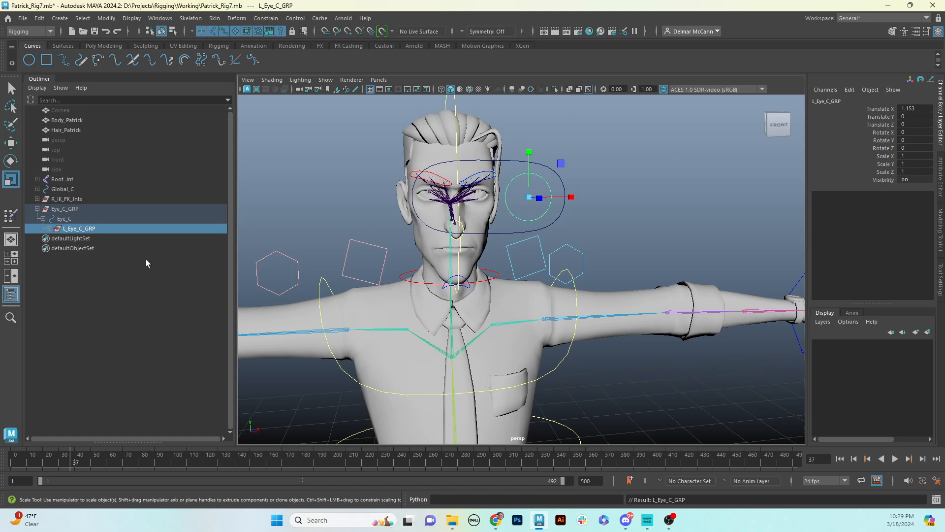
# Duplicate L_Eye_C_GRP under Eye_C and place the copy in its own new group
pyautogui.click(67, 219)
pyautogui.click(82, 228)
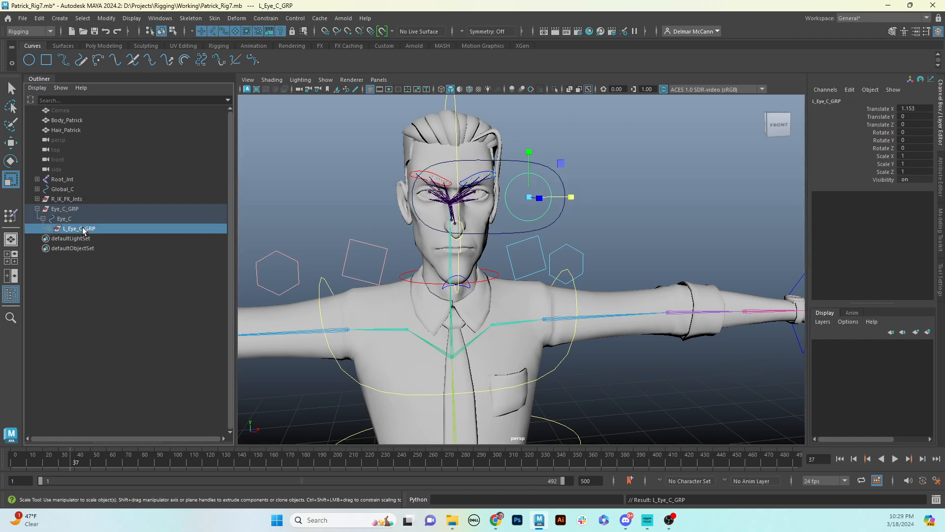
pyautogui.hotkey('ctrl', 'd')
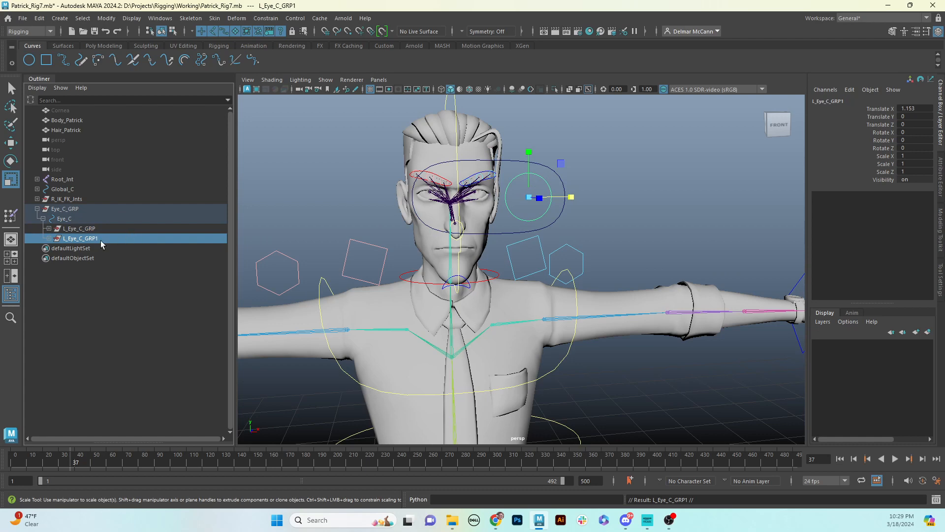
pyautogui.hotkey('ctrl', 'g')
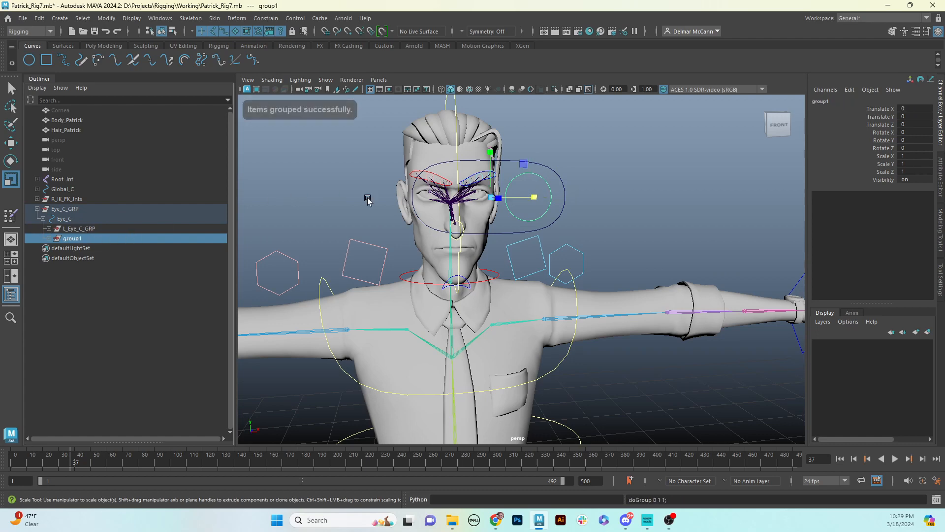
# Mirror the new group under Eye_C with a Scale X of -1 and rename it R_Eye_C_Orient_GRP
pyautogui.keyDown('alt'); pyautogui.moveTo(485, 222); pyautogui.dragTo(525, 199); pyautogui.keyUp('alt')
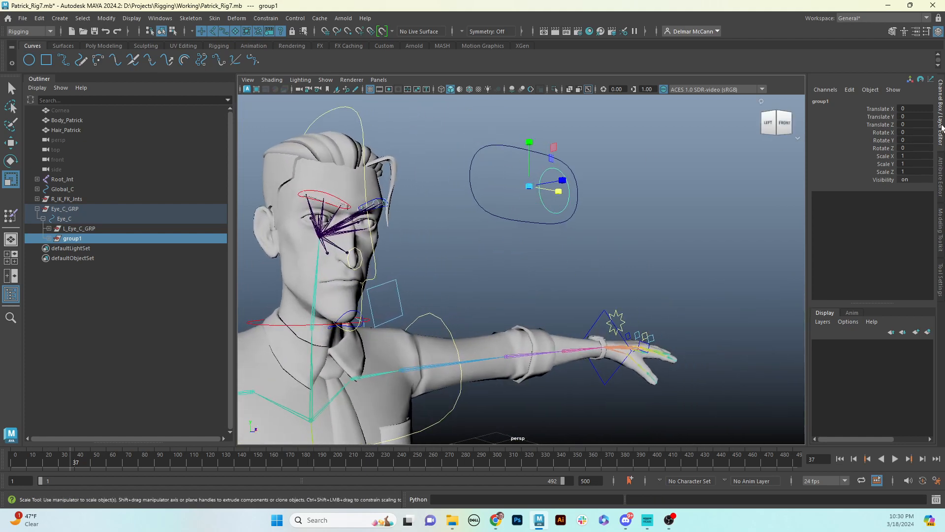
pyautogui.click(922, 156)
pyautogui.press('Return')
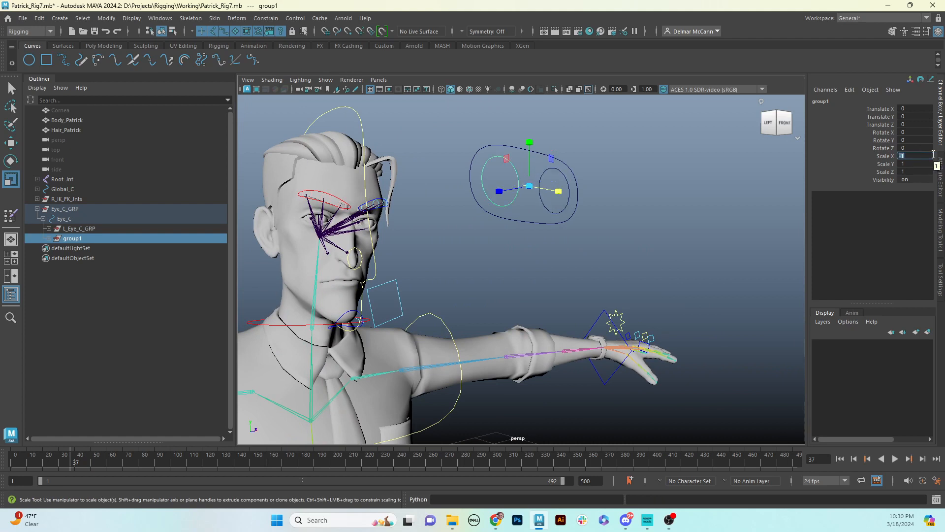
pyautogui.doubleClick(73, 239)
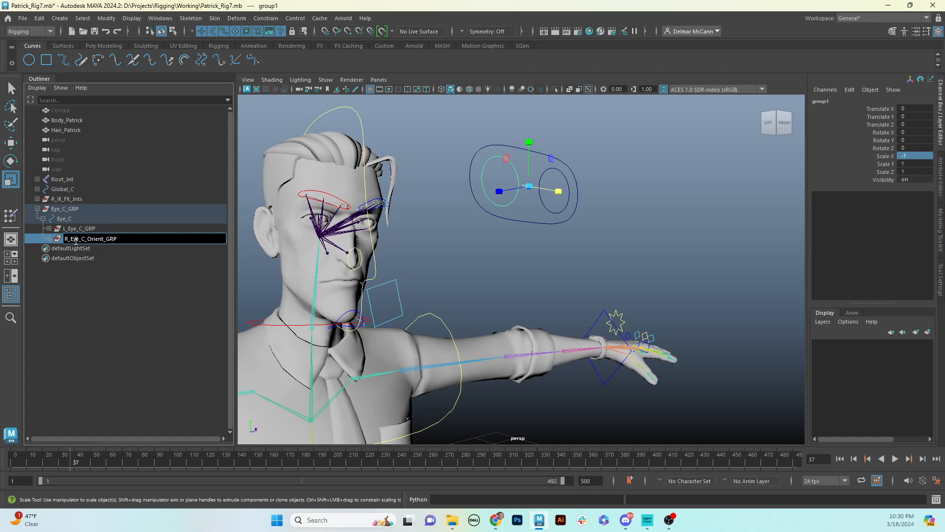
pyautogui.press('Return')
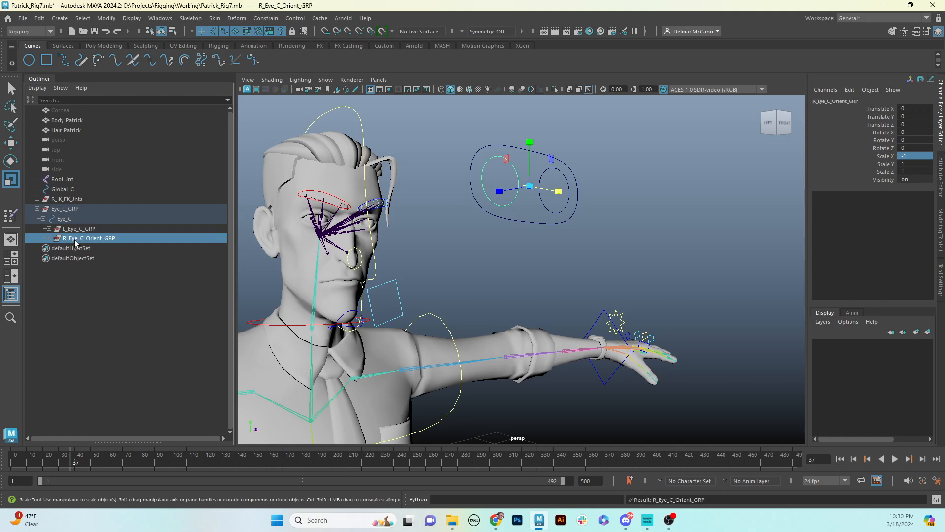
# Replace the L_ prefix with R_ throughout the duplicated eye group's hierarchy, then rename its top group R_Eye_C_GRP
pyautogui.click(50, 239)
pyautogui.click(107, 247)
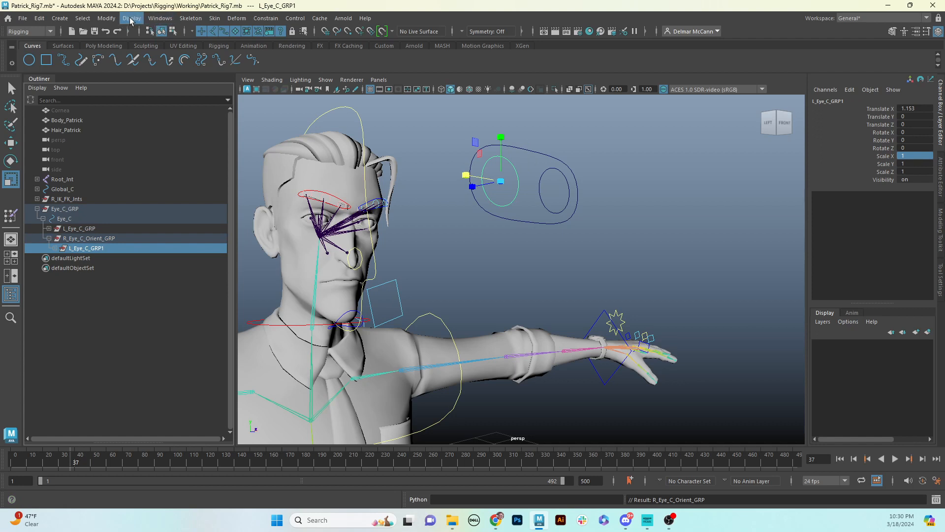
pyautogui.click(106, 18)
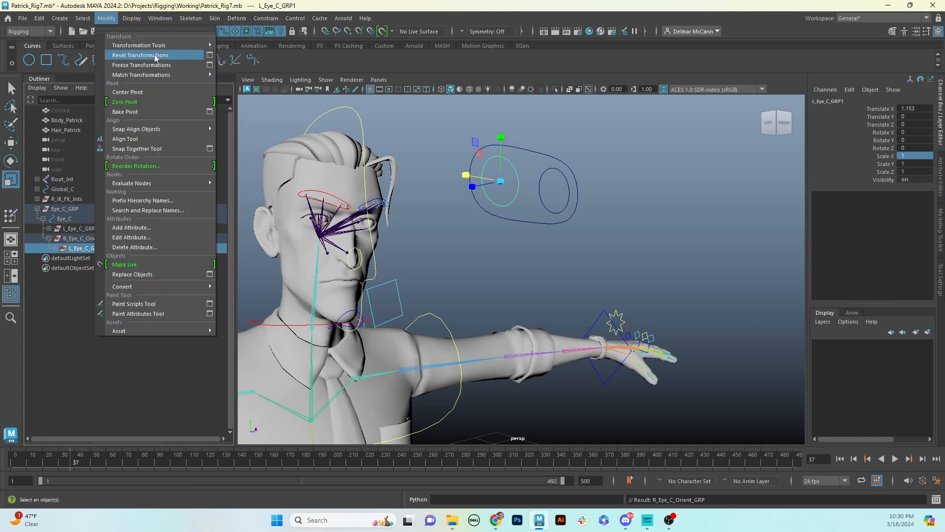
pyautogui.click(148, 211)
pyautogui.click(340, 223)
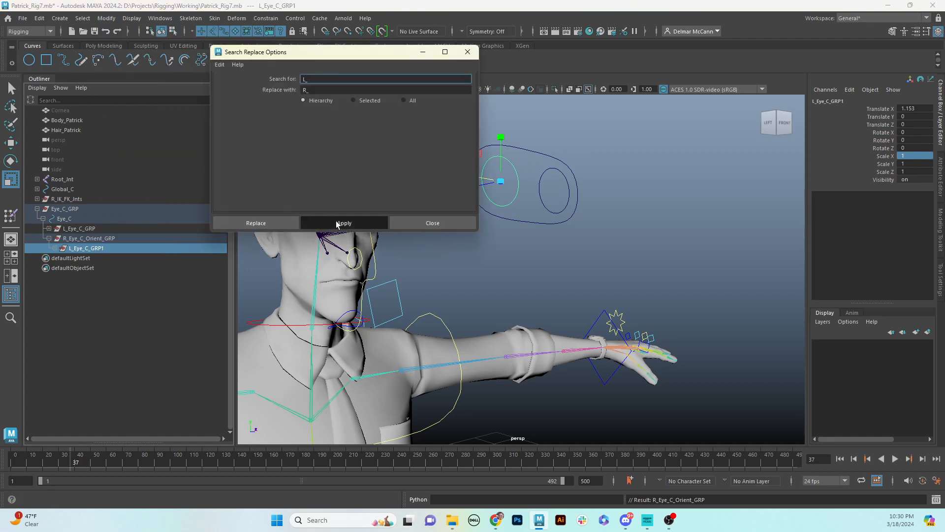
pyautogui.click(467, 53)
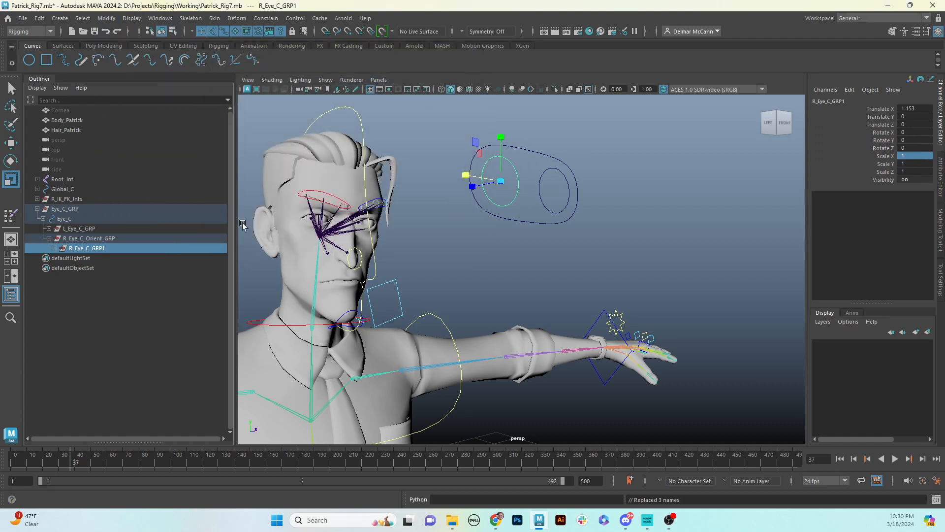
pyautogui.doubleClick(138, 249)
pyautogui.click(138, 250)
pyautogui.press('BackSpace')
pyautogui.press('Return')
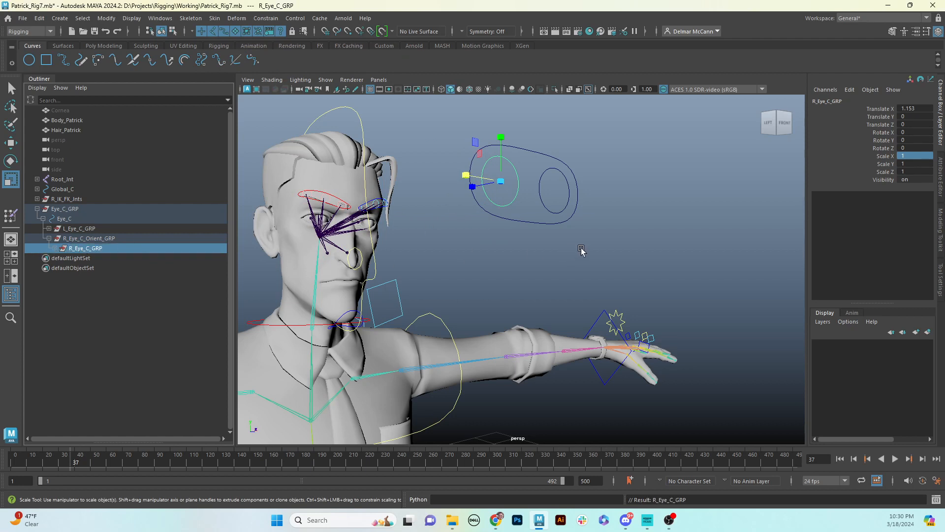
# Scale the upper and lower control vertices of the Eye_C curve slightly closer together vertically, then return to object selection
pyautogui.keyDown('alt'); pyautogui.moveTo(581, 248); pyautogui.dragTo(611, 213); pyautogui.keyUp('alt')
pyautogui.click(613, 211)
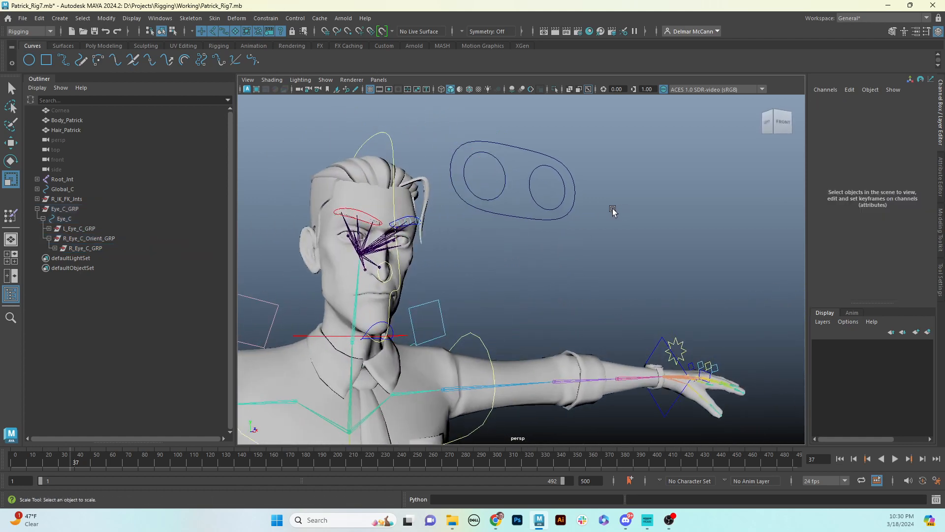
pyautogui.click(535, 220)
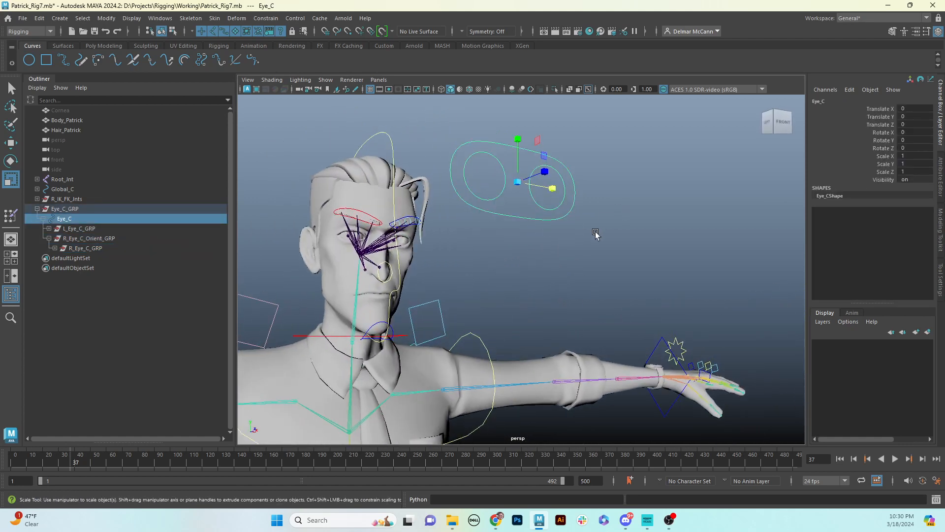
pyautogui.press('F8')
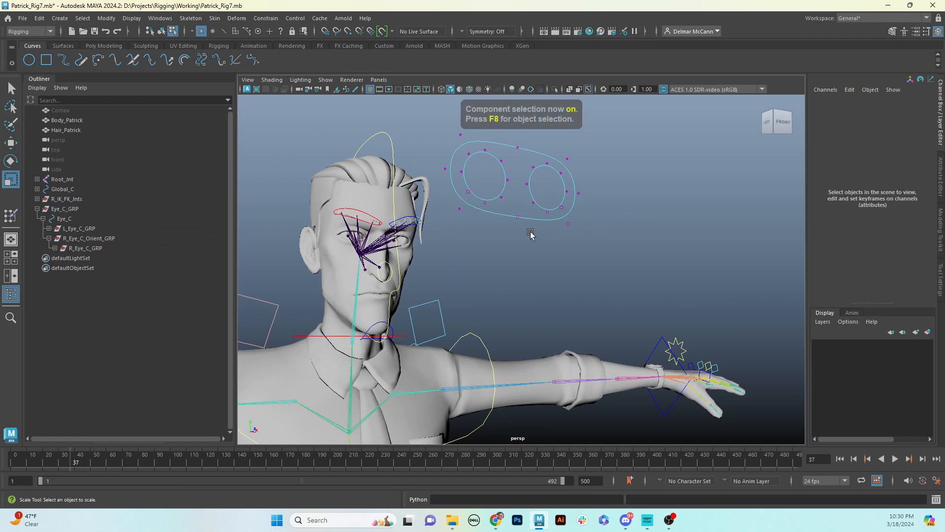
pyautogui.keyDown('alt'); pyautogui.moveTo(531, 234); pyautogui.dragTo(602, 174); pyautogui.keyUp('alt')
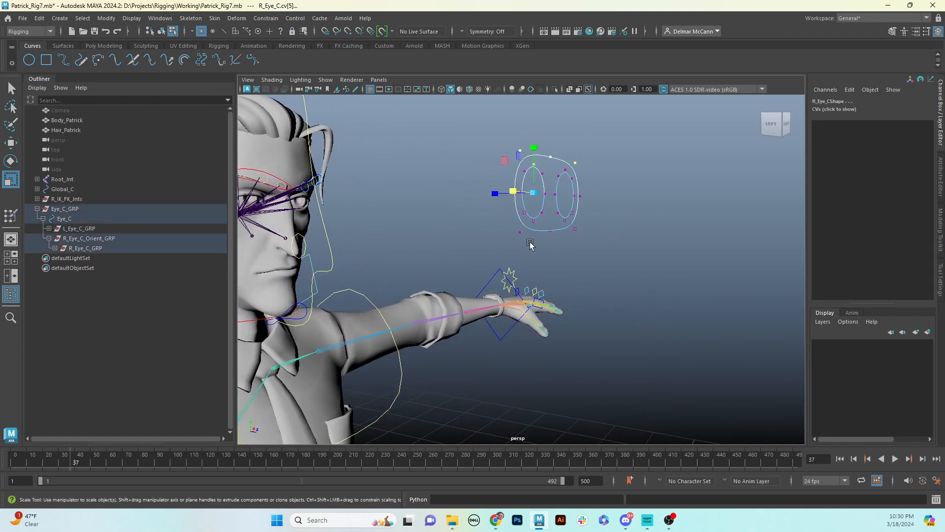
pyautogui.keyDown('shift'); pyautogui.moveTo(514, 223); pyautogui.dragTo(571, 256); pyautogui.keyUp('shift')
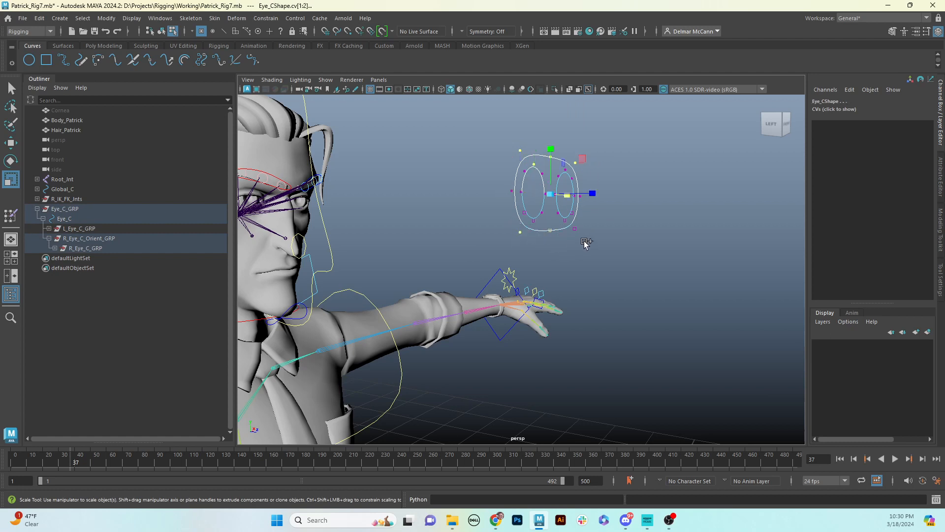
pyautogui.click(550, 149)
pyautogui.moveTo(551, 149); pyautogui.dragTo(552, 151)
pyautogui.press('e')
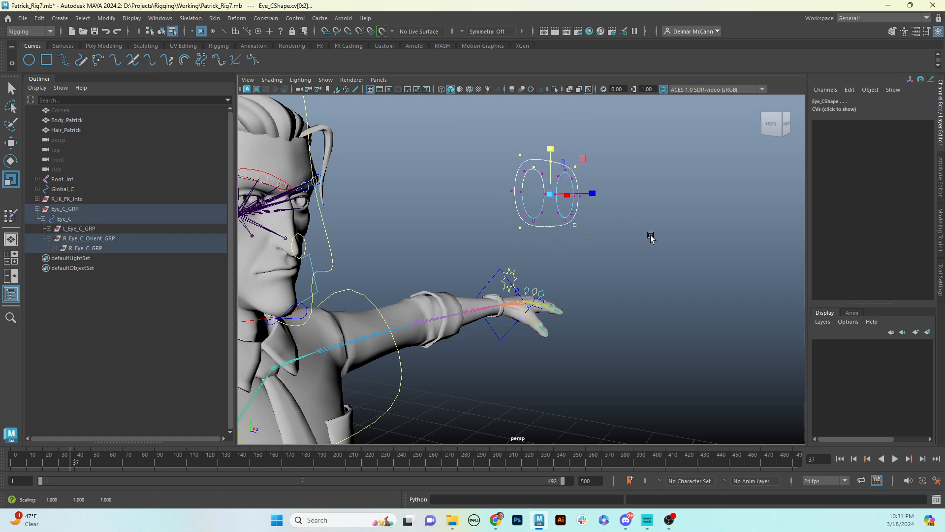
pyautogui.keyDown('alt'); pyautogui.moveTo(652, 237); pyautogui.dragTo(581, 236); pyautogui.keyUp('alt')
pyautogui.keyDown('alt'); pyautogui.moveTo(581, 233); pyautogui.dragTo(585, 232, button='middle'); pyautogui.keyUp('alt')
pyautogui.press('F8')
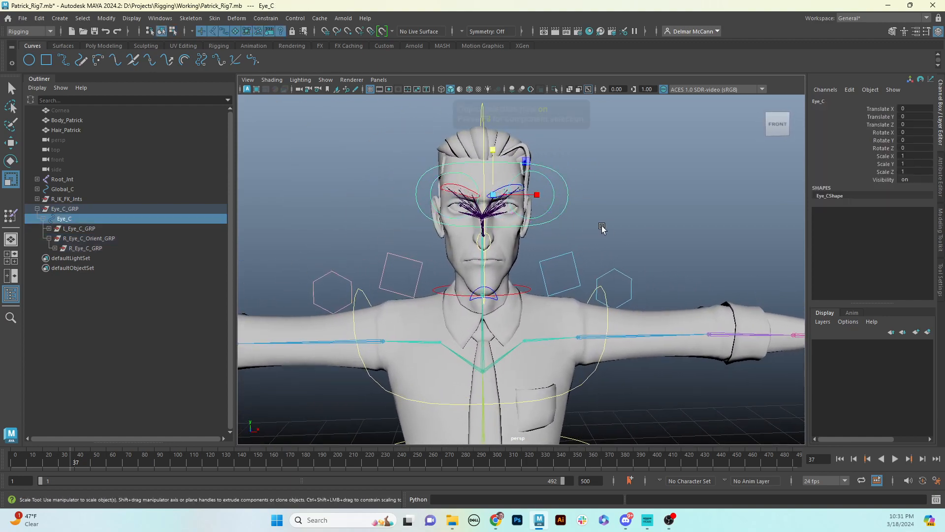
pyautogui.click(618, 212)
# Examine the L_Eye_Jnt joint's axis orientation relative to the L_Eye_C control in front of the face
pyautogui.keyDown('alt'); pyautogui.moveTo(561, 241); pyautogui.dragTo(625, 254); pyautogui.keyUp('alt')
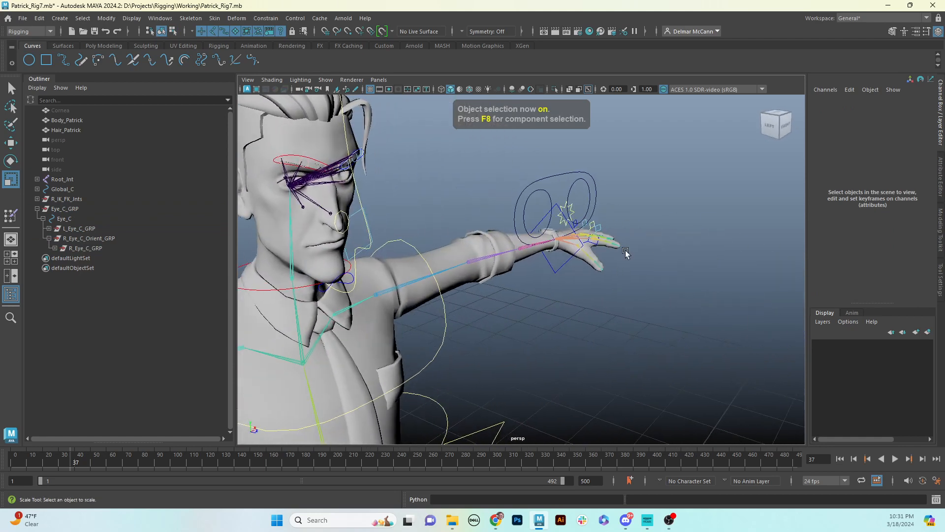
pyautogui.click(572, 190)
pyautogui.press('r')
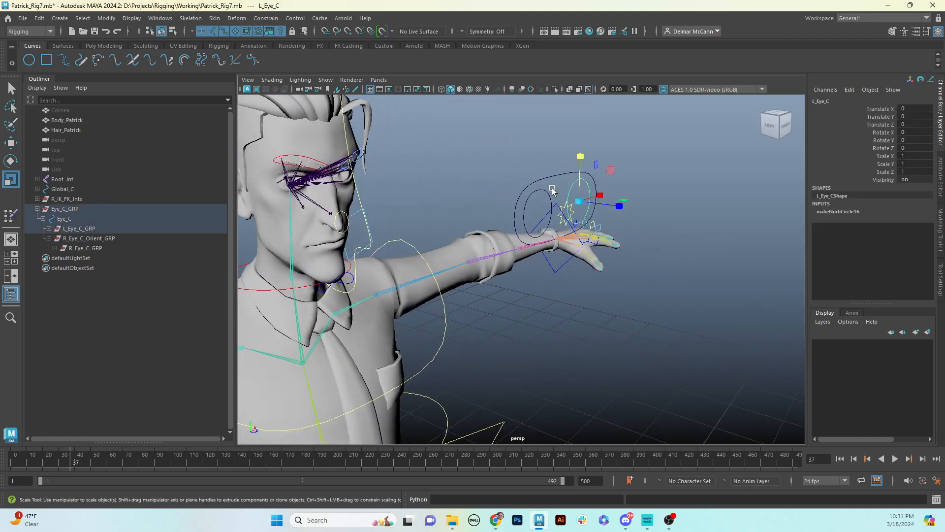
pyautogui.press('w')
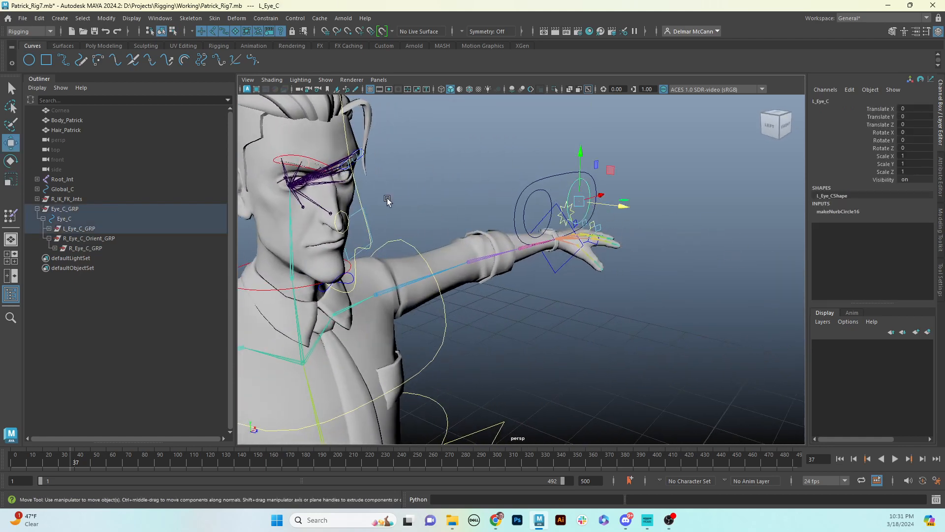
pyautogui.keyDown('alt'); pyautogui.moveTo(388, 200); pyautogui.dragTo(535, 239); pyautogui.keyUp('alt')
pyautogui.click(524, 201)
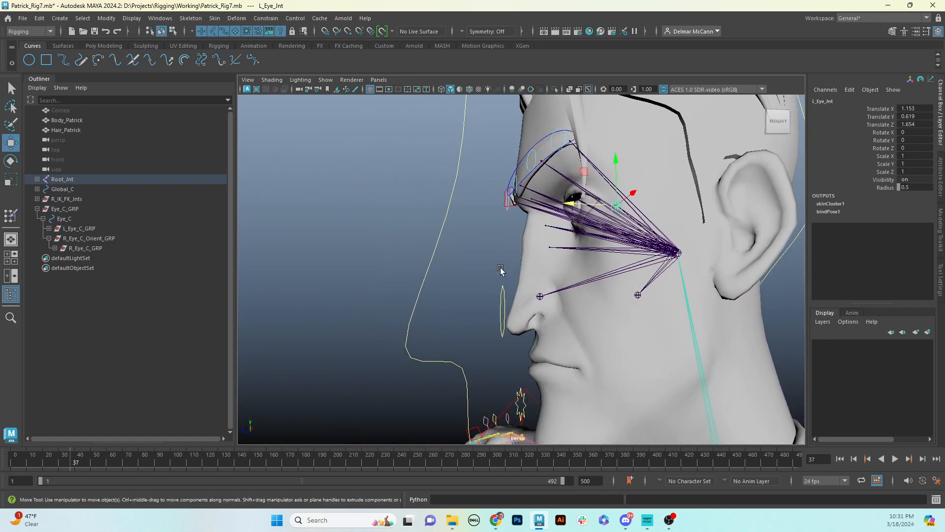
pyautogui.keyDown('alt'); pyautogui.moveTo(475, 255); pyautogui.dragTo(529, 262, button='middle'); pyautogui.keyUp('alt')
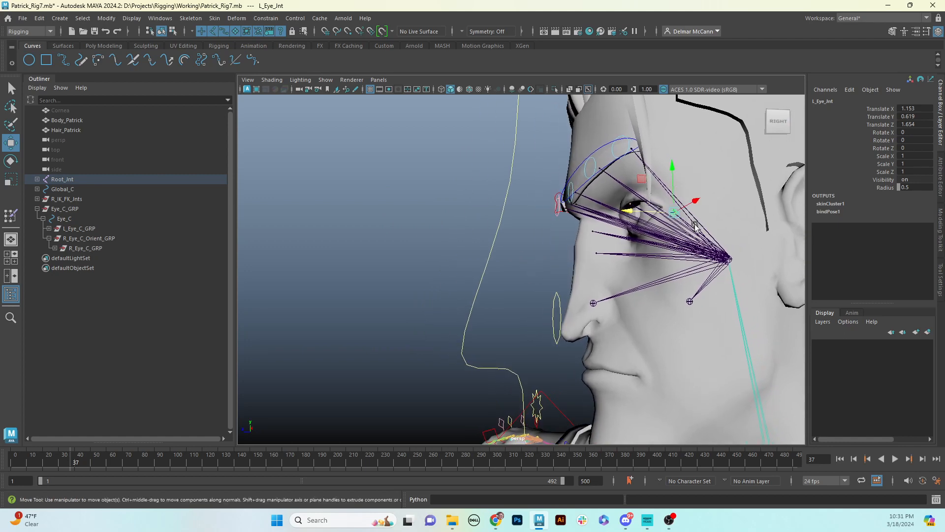
pyautogui.keyDown('alt'); pyautogui.moveTo(653, 229); pyautogui.dragTo(338, 261, button='right'); pyautogui.keyUp('alt')
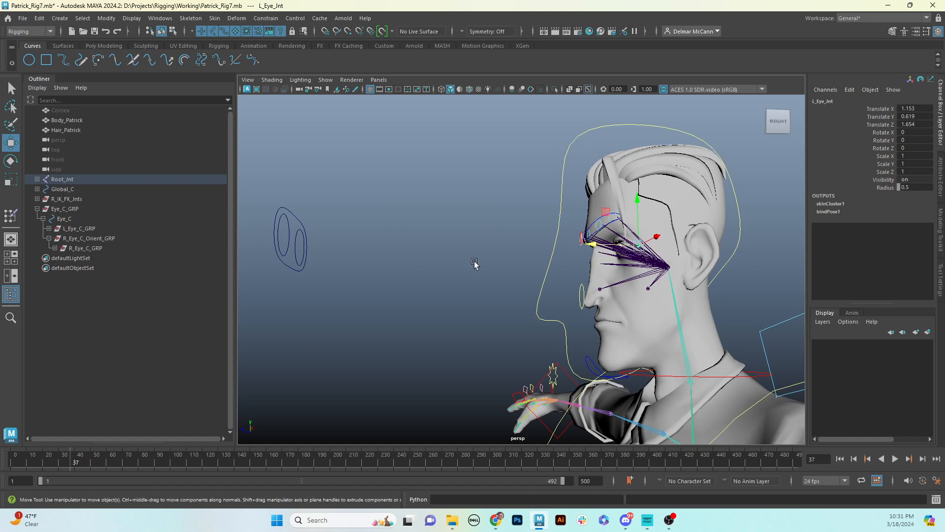
pyautogui.keyDown('alt'); pyautogui.moveTo(474, 264); pyautogui.dragTo(624, 254); pyautogui.keyUp('alt')
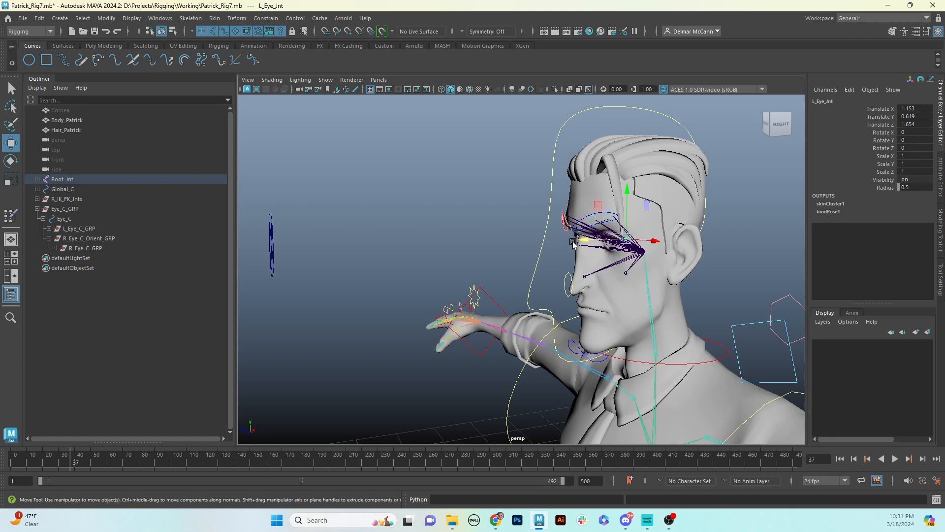
pyautogui.click(486, 259)
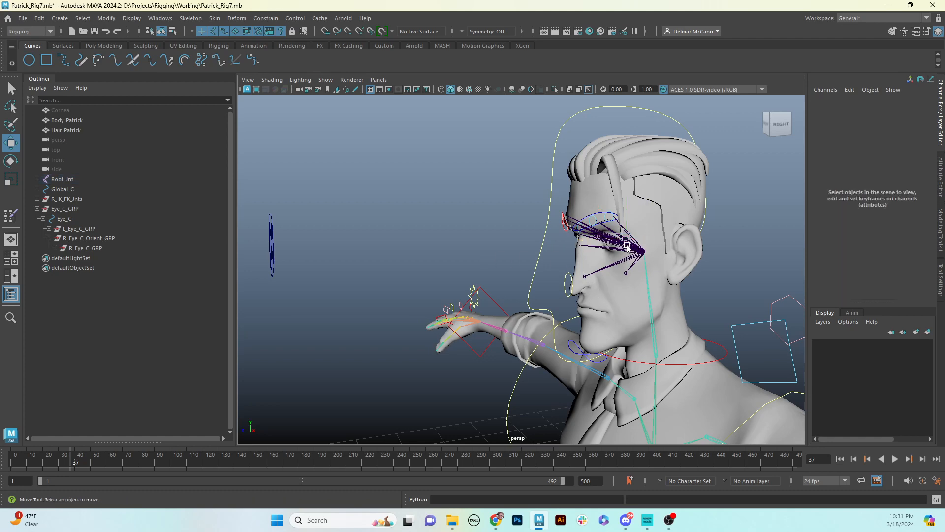
# Select the L_Eye_C control followed by the L_Eye_Jnt joint and open the Aim constraint options
pyautogui.keyDown('alt'); pyautogui.moveTo(381, 260); pyautogui.dragTo(346, 259); pyautogui.keyUp('alt')
pyautogui.click(305, 255)
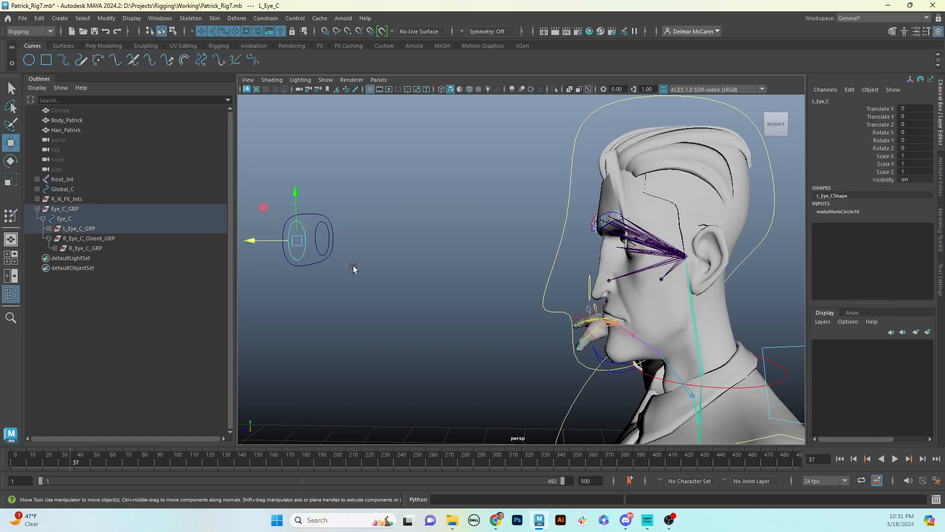
pyautogui.keyDown('alt'); pyautogui.moveTo(378, 266); pyautogui.dragTo(610, 236); pyautogui.keyUp('alt')
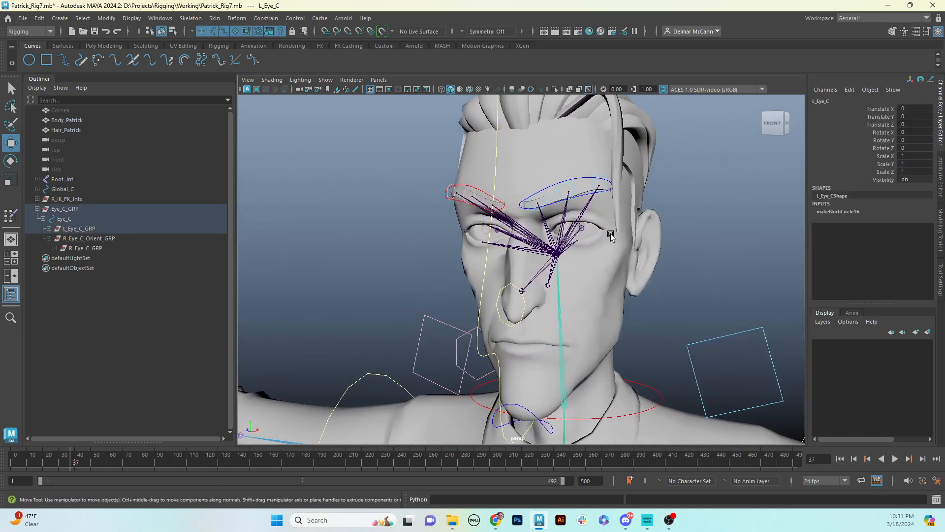
pyautogui.click(583, 230)
pyautogui.keyDown('alt'); pyautogui.moveTo(623, 274); pyautogui.dragTo(676, 234); pyautogui.keyUp('alt')
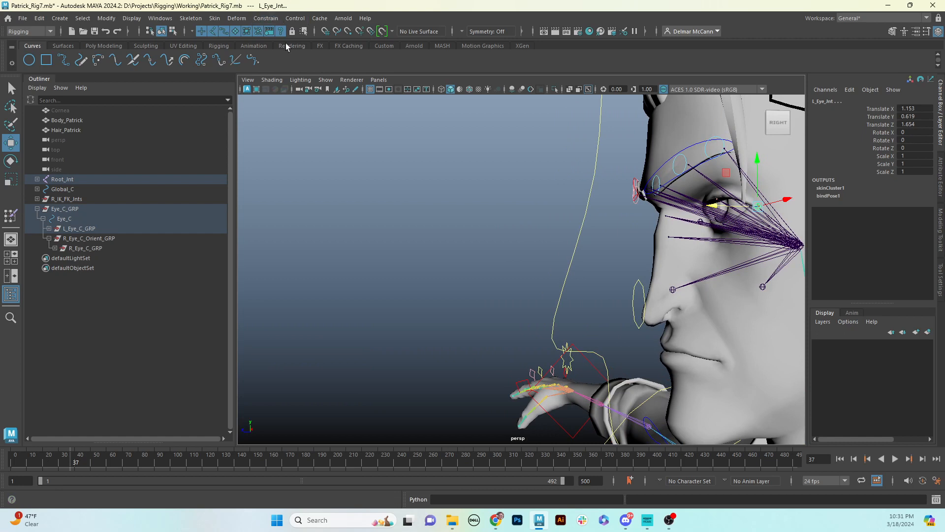
pyautogui.click(267, 20)
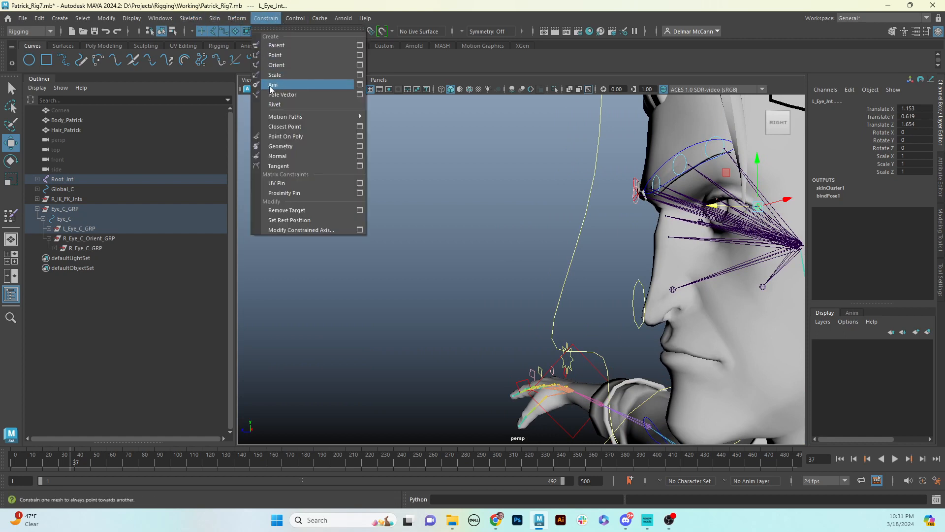
pyautogui.click(359, 88)
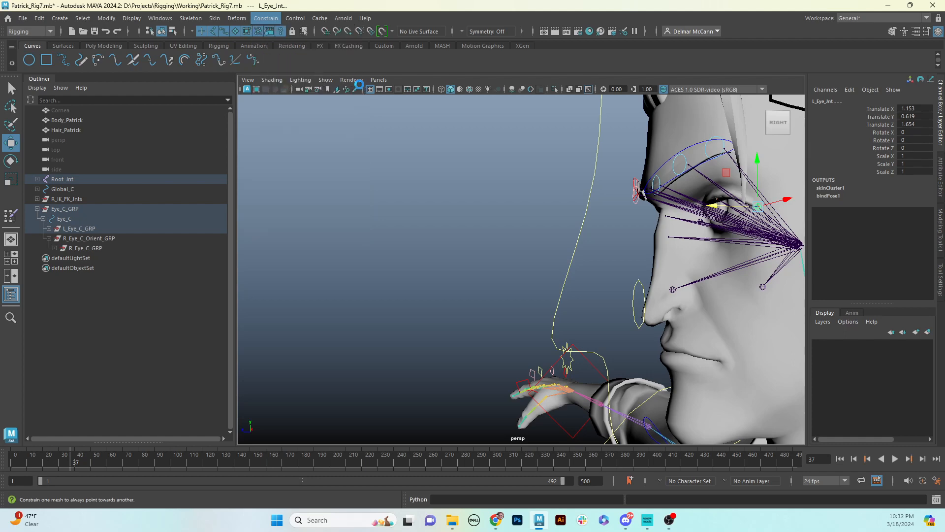
pyautogui.moveTo(334, 58); pyautogui.dragTo(428, 99)
pyautogui.click(333, 97)
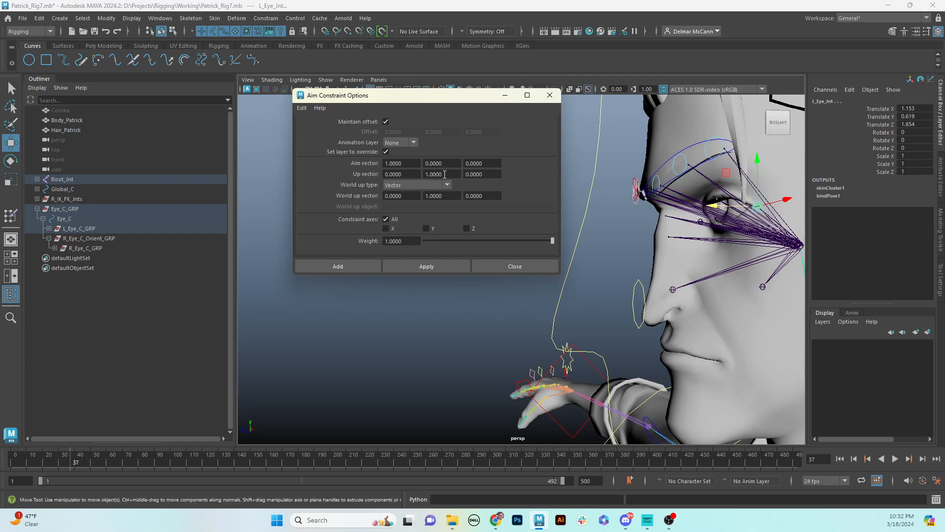
# Set the aim vector to 0, 0, 1 and apply the aim constraint with maintained offset from L_Eye_C to L_Eye_Jnt
pyautogui.click(413, 165)
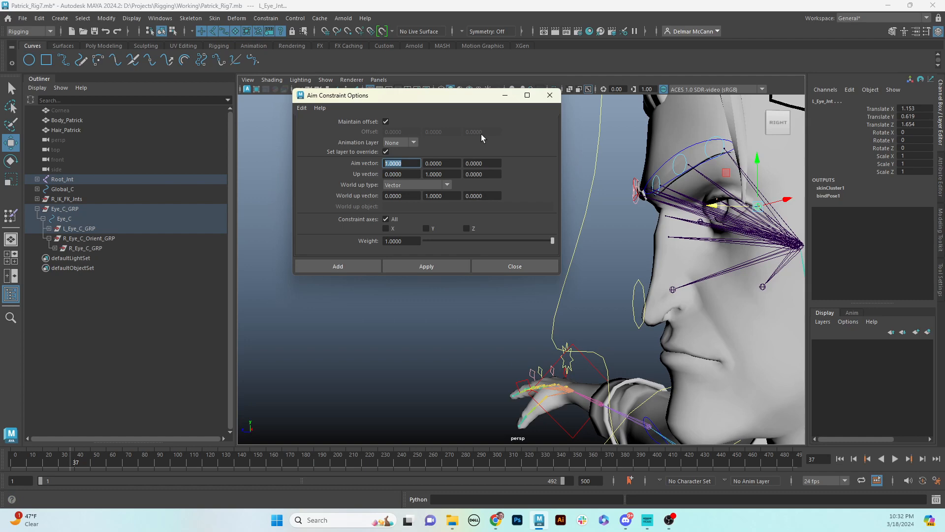
pyautogui.write('0')
pyautogui.press('Return')
pyautogui.click(489, 163)
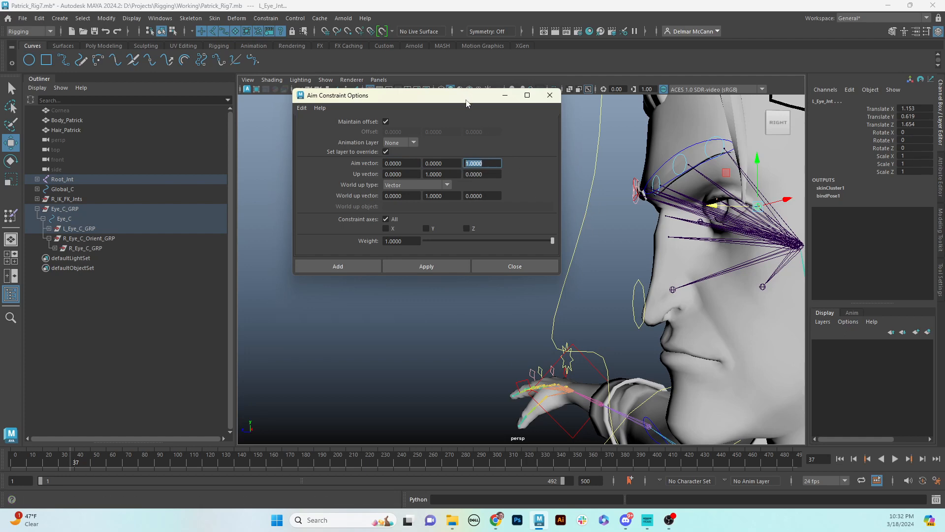
pyautogui.moveTo(467, 101); pyautogui.dragTo(448, 91)
pyautogui.click(407, 256)
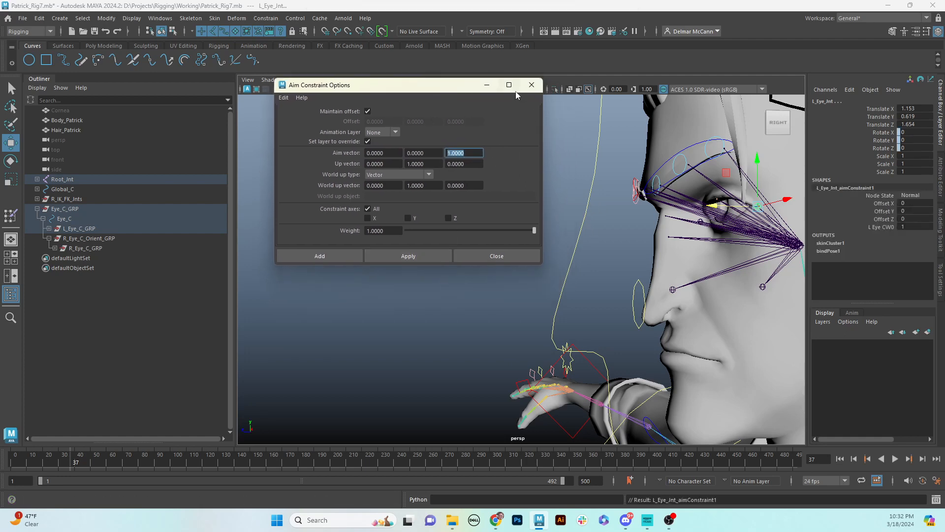
pyautogui.click(487, 85)
# Test the left eye's aim by moving the L_Eye_C control with textures displayed, and undo the test moves
pyautogui.keyDown('alt'); pyautogui.moveTo(693, 244); pyautogui.dragTo(649, 246); pyautogui.keyUp('alt')
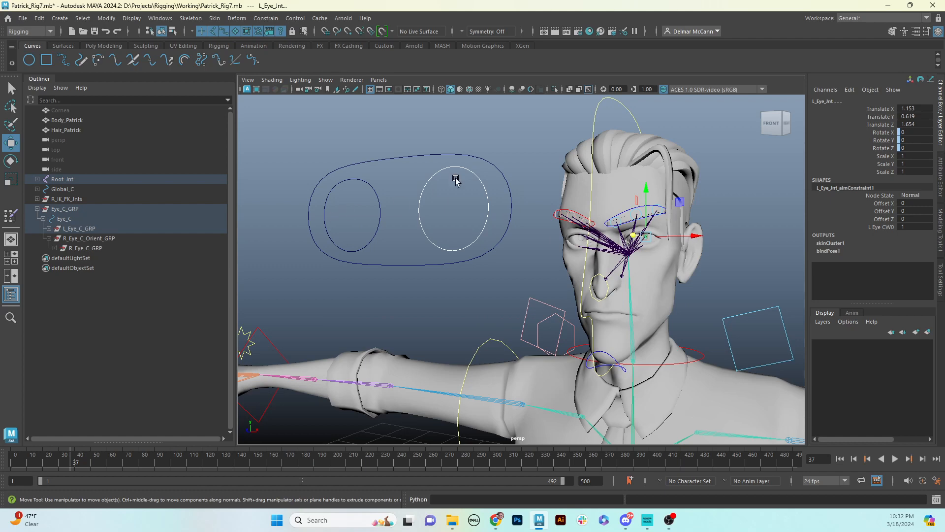
pyautogui.click(482, 183)
pyautogui.moveTo(481, 178); pyautogui.dragTo(549, 138, button='middle')
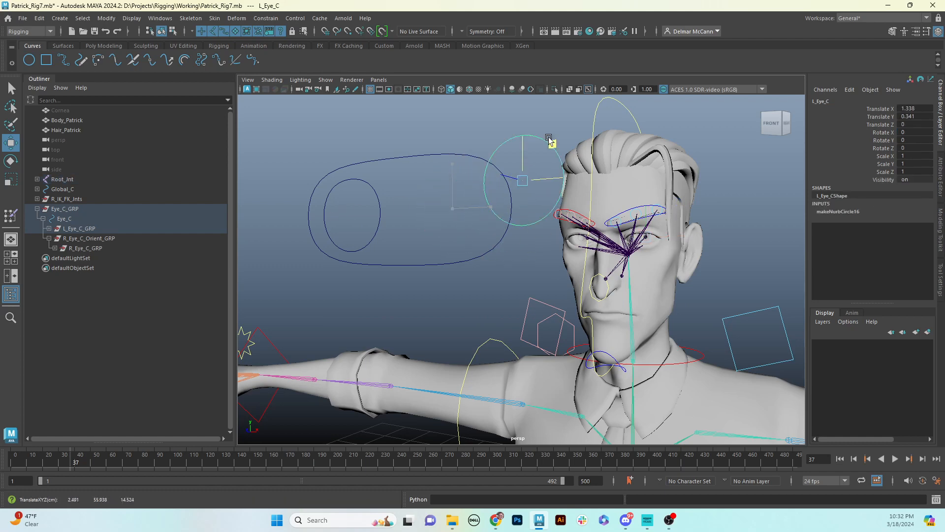
pyautogui.moveTo(549, 139); pyautogui.dragTo(453, 175)
pyautogui.hotkey('ctrl', 'z')
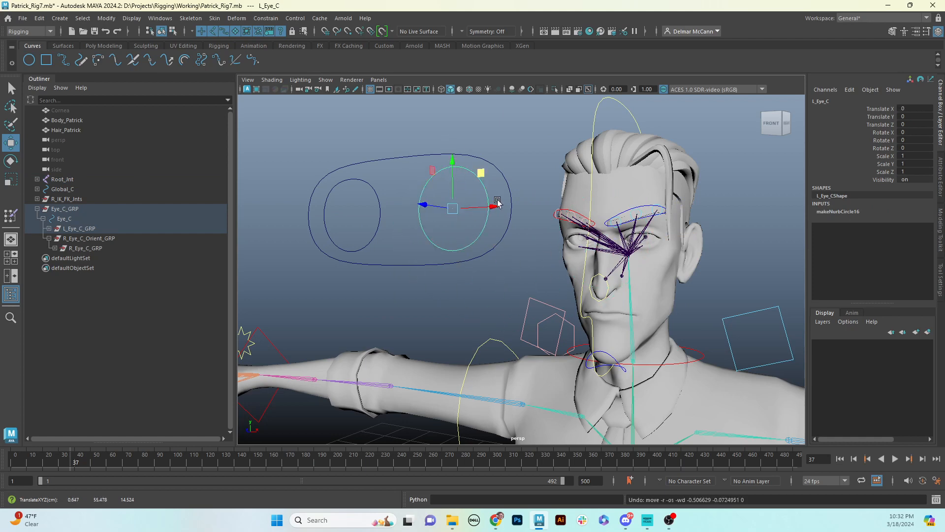
pyautogui.press('6')
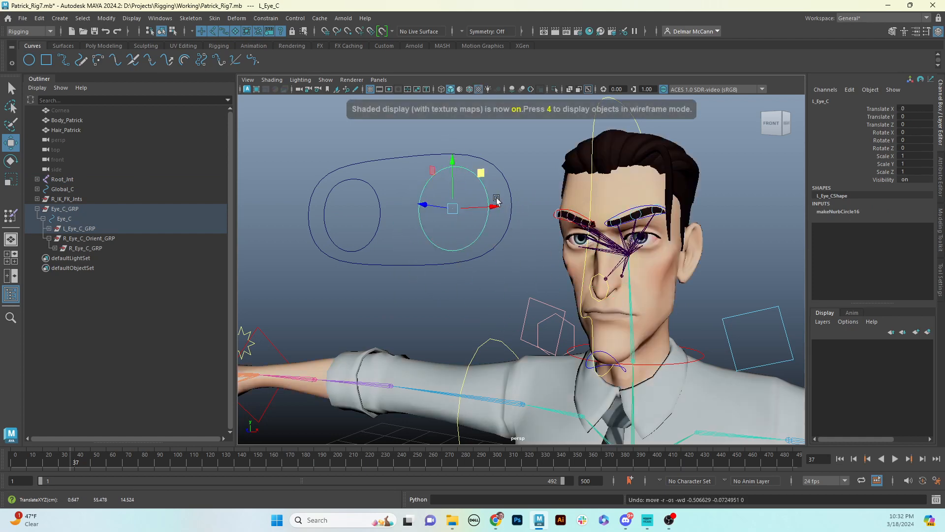
pyautogui.moveTo(480, 173)
pyautogui.mouseDown()
pyautogui.moveTo(567, 209)
pyautogui.moveTo(704, 213)
pyautogui.moveTo(434, 124)
pyautogui.moveTo(555, 295)
pyautogui.moveTo(306, 336)
pyautogui.moveTo(574, 344)
pyautogui.moveTo(686, 332)
pyautogui.moveTo(642, 239)
pyautogui.moveTo(456, 291)
pyautogui.moveTo(507, 158)
pyautogui.moveTo(475, 186)
pyautogui.mouseUp()
pyautogui.hotkey('ctrl', 'z')
pyautogui.moveTo(533, 257)
pyautogui.keyDown('alt'); pyautogui.mouseDown()
pyautogui.moveTo(540, 253)
pyautogui.moveTo(510, 253)
pyautogui.moveTo(526, 261)
pyautogui.mouseUp(); pyautogui.keyUp('alt')
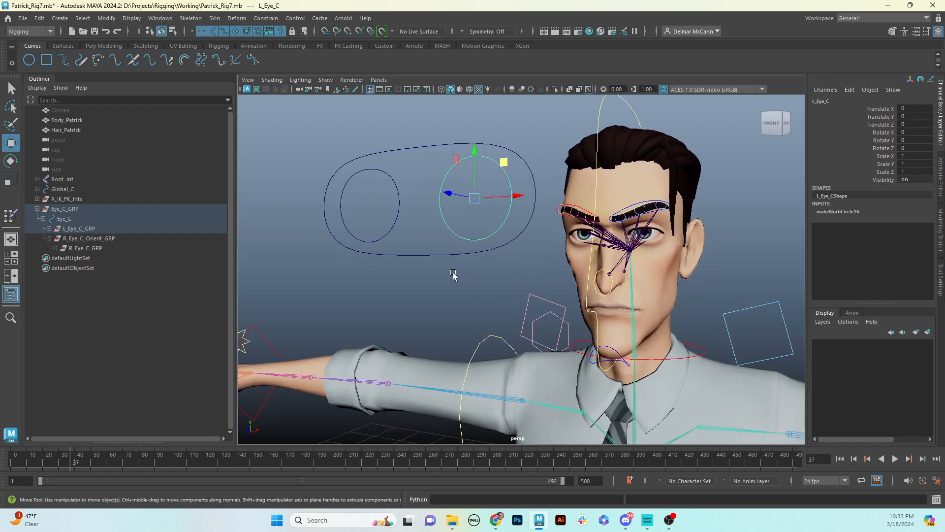
# Select the R_Eye_C control and display the character without textures around the right eye joint
pyautogui.click(396, 217)
pyautogui.keyDown('alt'); pyautogui.moveTo(466, 266); pyautogui.dragTo(487, 278); pyautogui.keyUp('alt')
pyautogui.scroll(3, 487, 278)
pyautogui.keyDown('alt'); pyautogui.moveTo(487, 275); pyautogui.dragTo(582, 262, button='middle'); pyautogui.keyUp('alt')
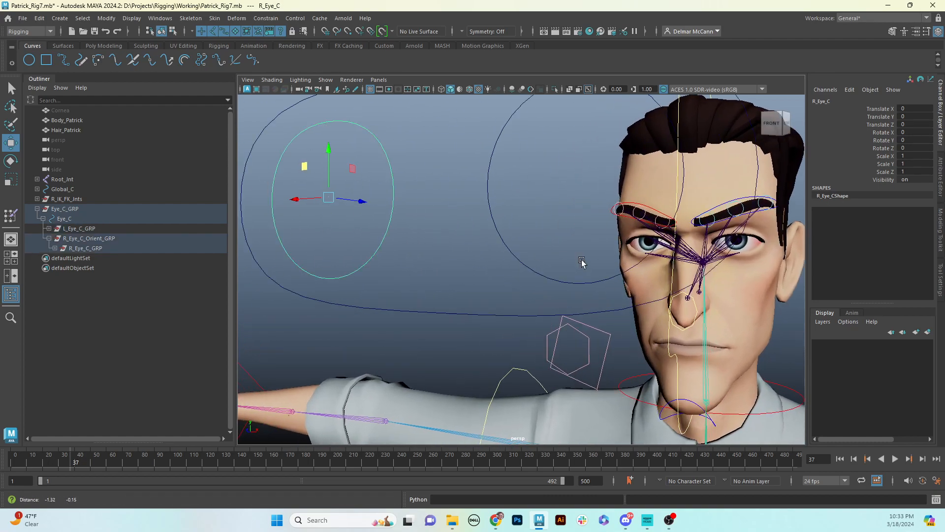
pyautogui.scroll(-2, 582, 262)
pyautogui.keyDown('alt'); pyautogui.moveTo(581, 262); pyautogui.dragTo(528, 275); pyautogui.keyUp('alt')
pyautogui.scroll(4, 527, 274)
pyautogui.keyDown('alt'); pyautogui.moveTo(770, 254); pyautogui.dragTo(590, 267, button='middle'); pyautogui.keyUp('alt')
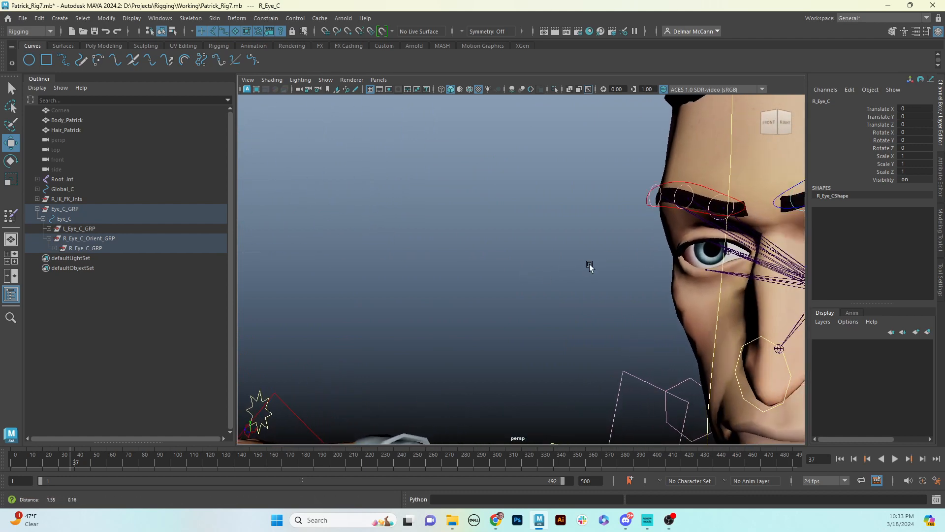
pyautogui.keyDown('alt'); pyautogui.moveTo(589, 267); pyautogui.dragTo(495, 270); pyautogui.keyUp('alt')
pyautogui.press('5')
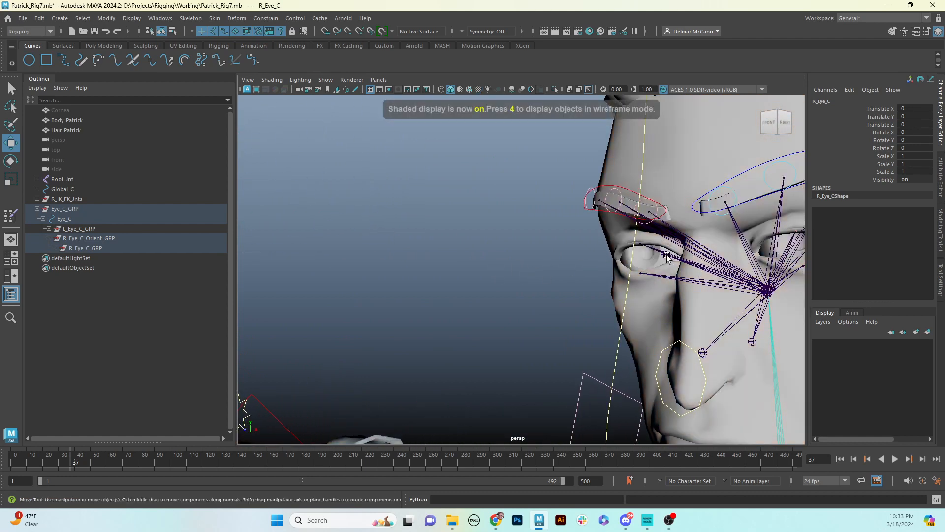
# Add the R_Eye_Jnt joint to the selection after the R_Eye_C control, undoing any wrong picks
pyautogui.click(676, 265)
pyautogui.hotkey('ctrl', 'z')
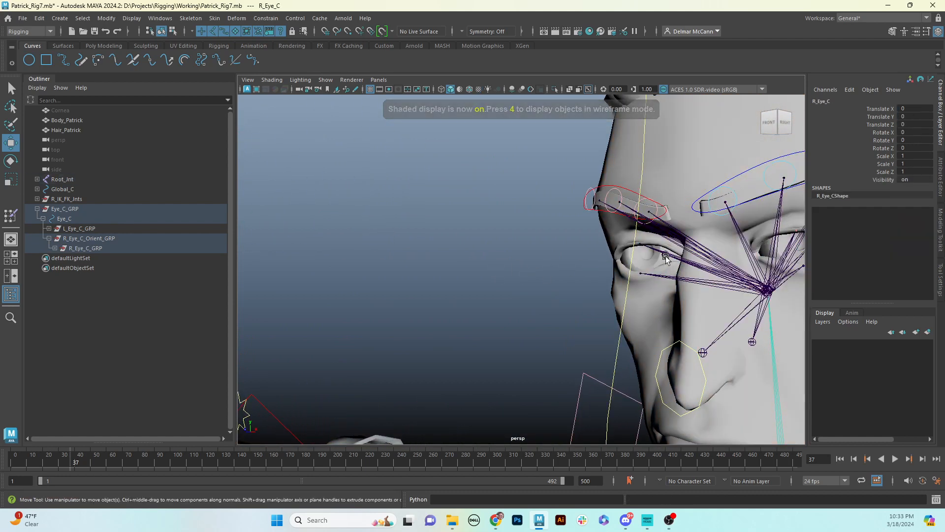
pyautogui.keyDown('shift'); pyautogui.click(667, 262); pyautogui.keyUp('shift')
pyautogui.hotkey('ctrl', 'z')
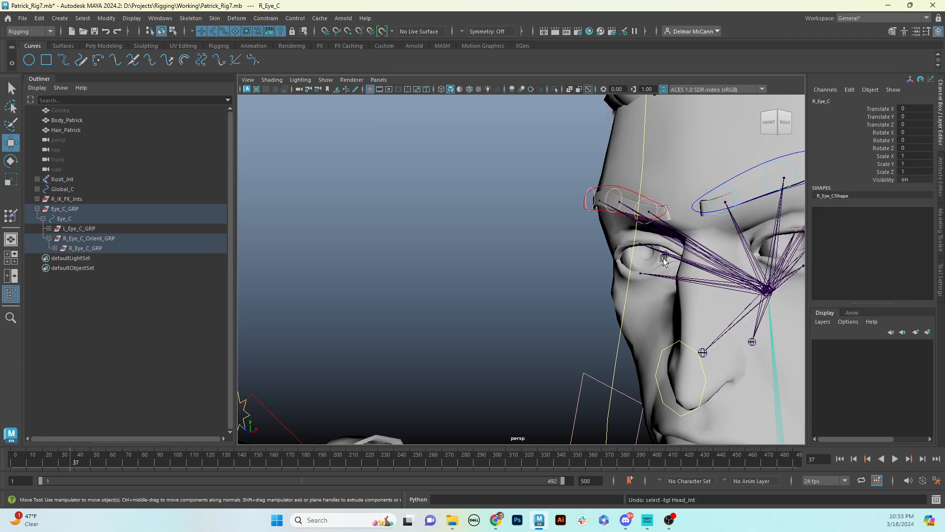
pyautogui.click(663, 261)
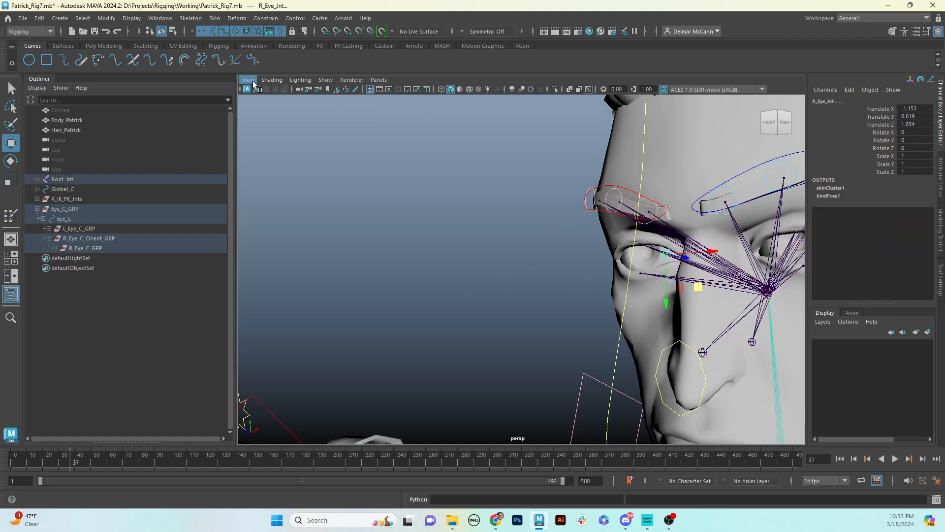
pyautogui.keyDown('alt'); pyautogui.moveTo(669, 287); pyautogui.dragTo(455, 243); pyautogui.keyUp('alt')
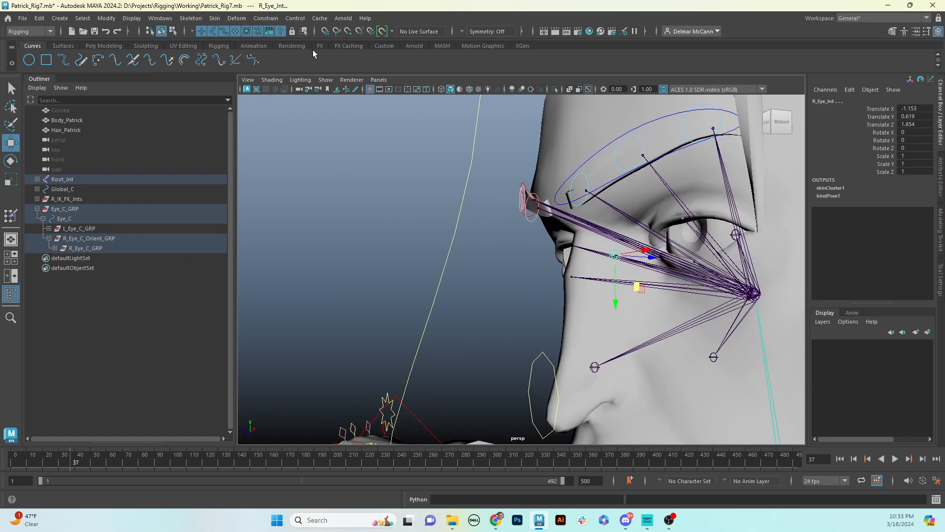
# Apply an aim constraint from R_Eye_C to R_Eye_Jnt with maintained offset and aim vector 0, 0, 1
pyautogui.click(266, 19)
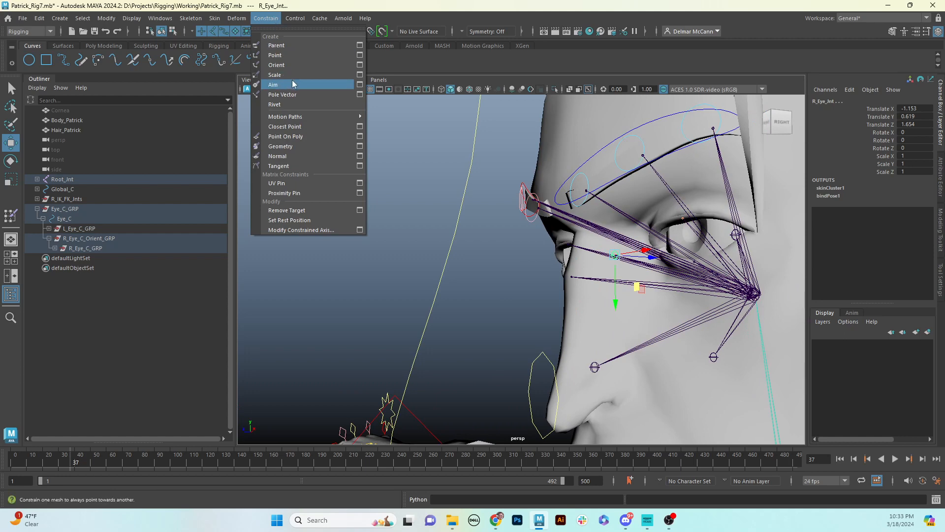
pyautogui.click(359, 85)
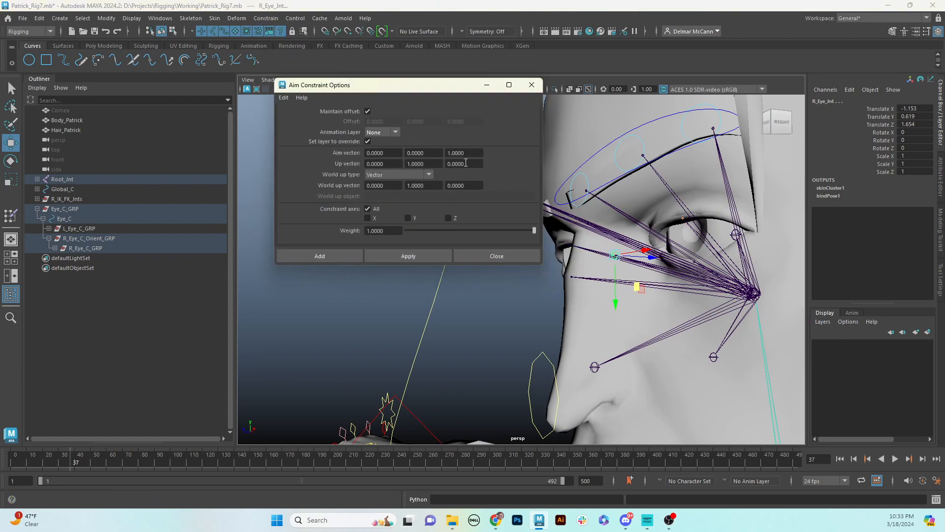
pyautogui.click(415, 256)
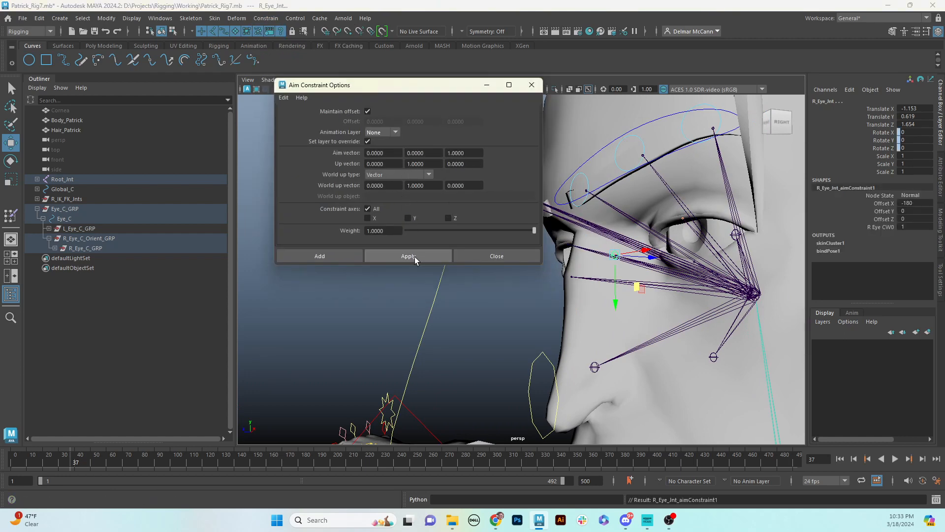
pyautogui.click(488, 85)
# Test both eyes' aim by moving the Eye_C control around the textured head, and undo the move
pyautogui.keyDown('alt'); pyautogui.moveTo(572, 196); pyautogui.dragTo(290, 265, button='right'); pyautogui.keyUp('alt')
pyautogui.keyDown('alt'); pyautogui.moveTo(345, 265); pyautogui.dragTo(671, 194); pyautogui.keyUp('alt')
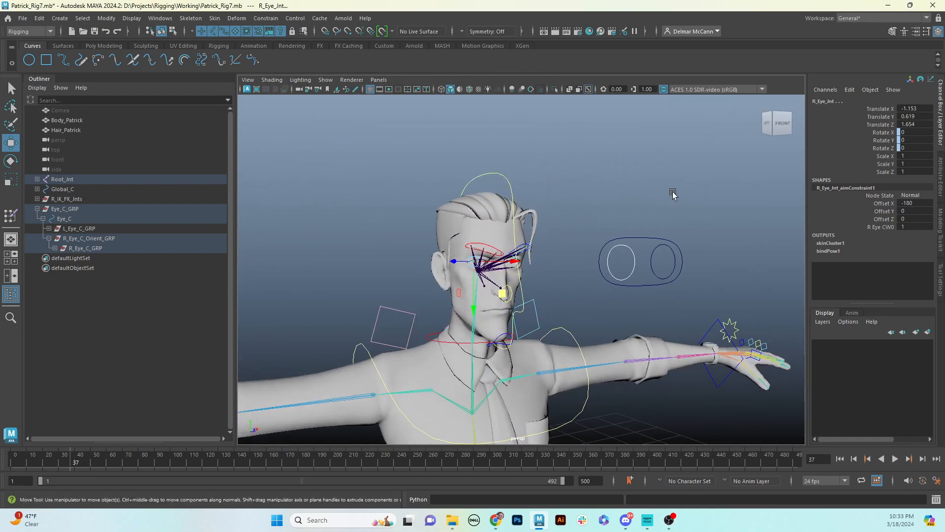
pyautogui.click(651, 229)
pyautogui.click(653, 239)
pyautogui.keyDown('alt'); pyautogui.moveTo(666, 226); pyautogui.dragTo(559, 203); pyautogui.keyUp('alt')
pyautogui.moveTo(555, 202)
pyautogui.mouseDown(button='middle')
pyautogui.moveTo(619, 216)
pyautogui.moveTo(639, 247)
pyautogui.moveTo(370, 268)
pyautogui.moveTo(478, 262)
pyautogui.moveTo(497, 274)
pyautogui.moveTo(652, 190)
pyautogui.moveTo(498, 152)
pyautogui.moveTo(424, 289)
pyautogui.moveTo(601, 291)
pyautogui.moveTo(507, 306)
pyautogui.moveTo(625, 298)
pyautogui.moveTo(470, 237)
pyautogui.moveTo(497, 258)
pyautogui.moveTo(468, 274)
pyautogui.moveTo(319, 282)
pyautogui.moveTo(731, 265)
pyautogui.moveTo(541, 206)
pyautogui.moveTo(471, 255)
pyautogui.moveTo(485, 122)
pyautogui.moveTo(527, 59)
pyautogui.moveTo(553, 163)
pyautogui.moveTo(561, 373)
pyautogui.moveTo(412, 355)
pyautogui.moveTo(739, 268)
pyautogui.moveTo(641, 301)
pyautogui.mouseUp(button='middle')
pyautogui.press('6')
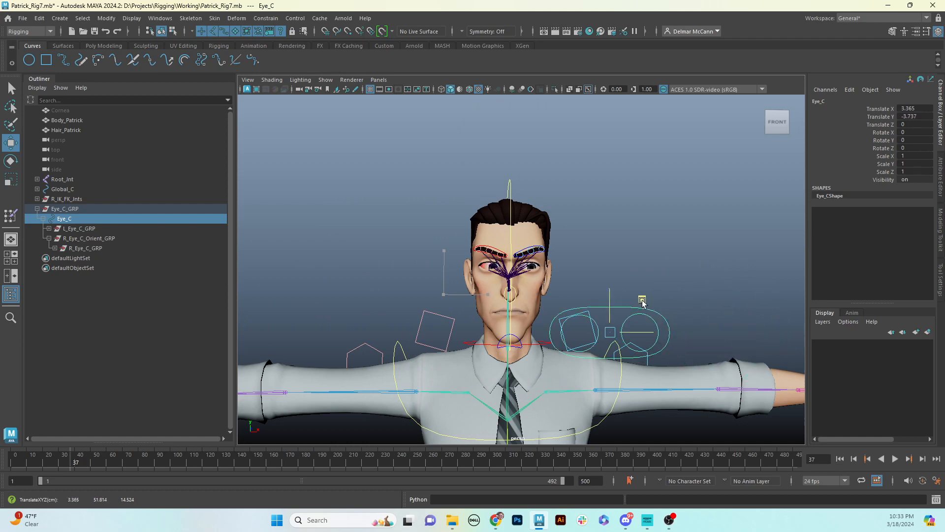
pyautogui.hotkey('ctrl', 'z')
pyautogui.hotkey('shift', 'z')
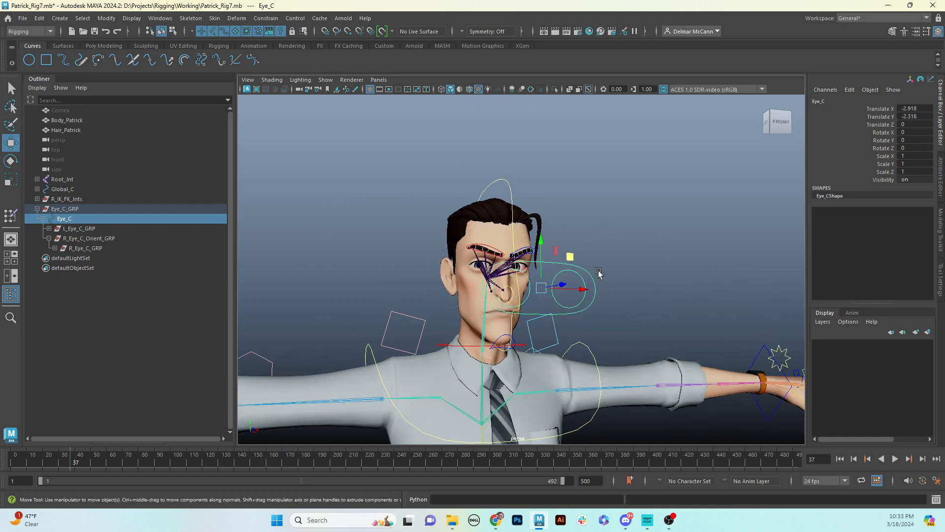
# Reset the Eye_C control's Translate X and Translate Y to 0
pyautogui.keyDown('alt'); pyautogui.moveTo(625, 284); pyautogui.dragTo(563, 262); pyautogui.keyUp('alt')
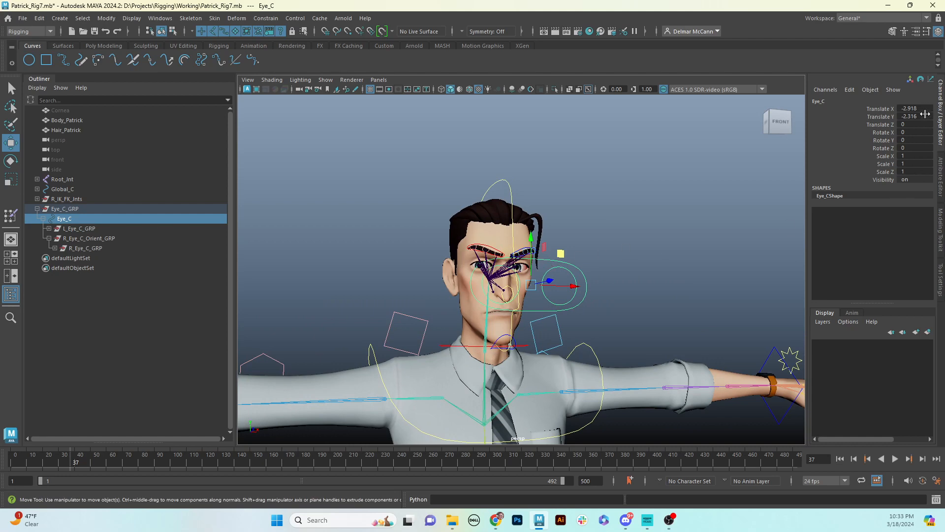
pyautogui.moveTo(925, 113); pyautogui.dragTo(925, 109)
pyautogui.write('0')
pyautogui.press('Return')
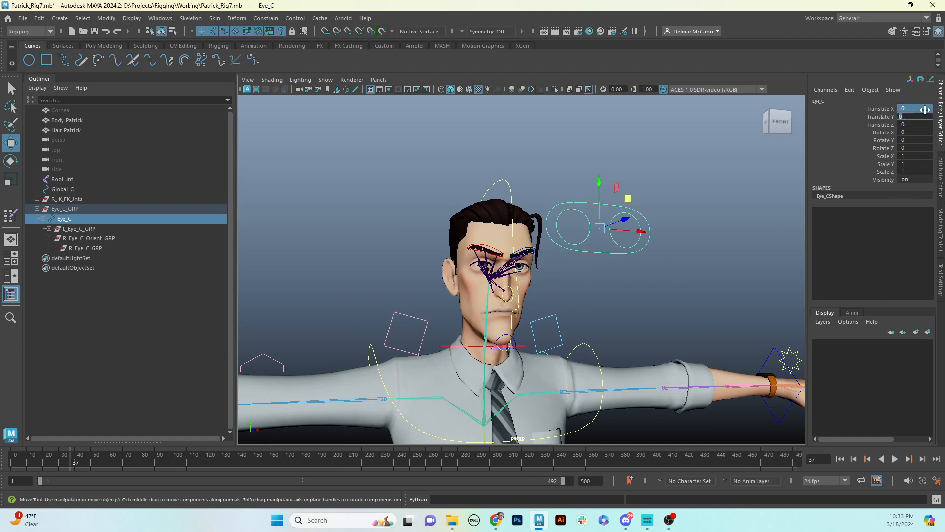
# Examine where the Eye_C control sits in front of the face relative to the Head_C control
pyautogui.keyDown('alt'); pyautogui.moveTo(687, 267); pyautogui.dragTo(514, 292); pyautogui.keyUp('alt')
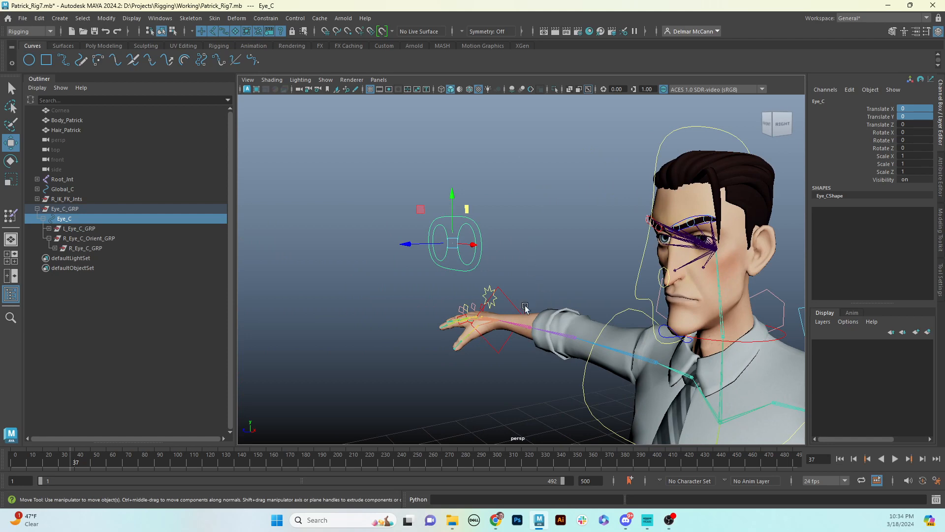
pyautogui.keyDown('alt'); pyautogui.moveTo(557, 340); pyautogui.dragTo(568, 183, button='middle'); pyautogui.keyUp('alt')
pyautogui.keyDown('alt'); pyautogui.moveTo(624, 183); pyautogui.dragTo(512, 240, button='right'); pyautogui.keyUp('alt')
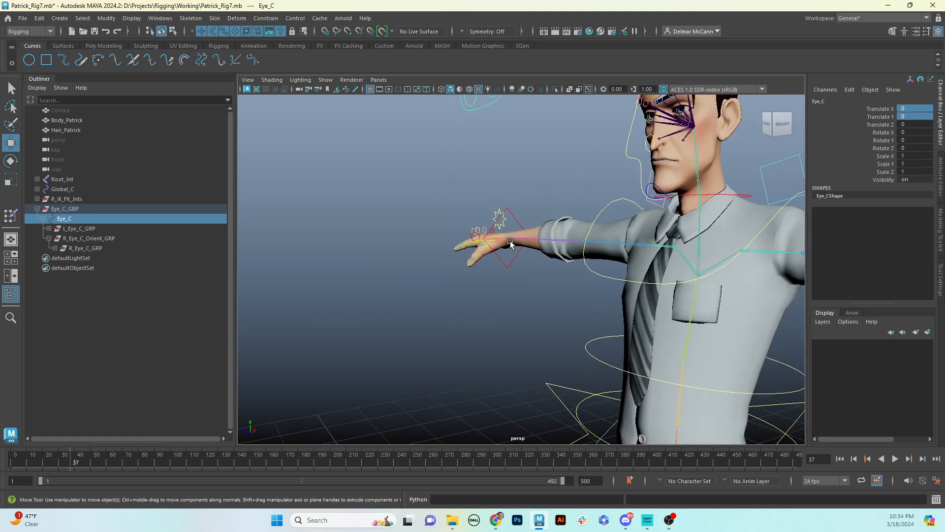
pyautogui.keyDown('alt'); pyautogui.moveTo(523, 160); pyautogui.dragTo(542, 240, button='middle'); pyautogui.keyUp('alt')
pyautogui.keyDown('alt'); pyautogui.moveTo(543, 240); pyautogui.dragTo(582, 264); pyautogui.keyUp('alt')
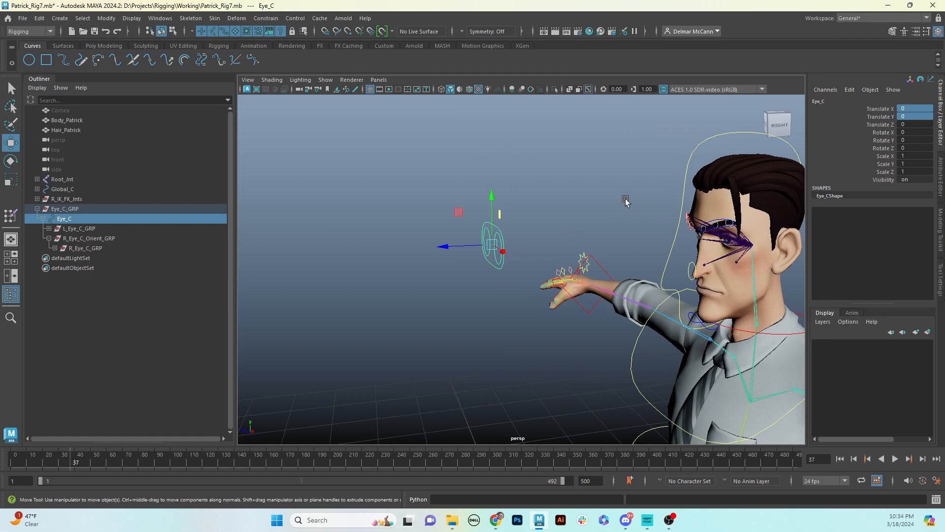
pyautogui.click(556, 229)
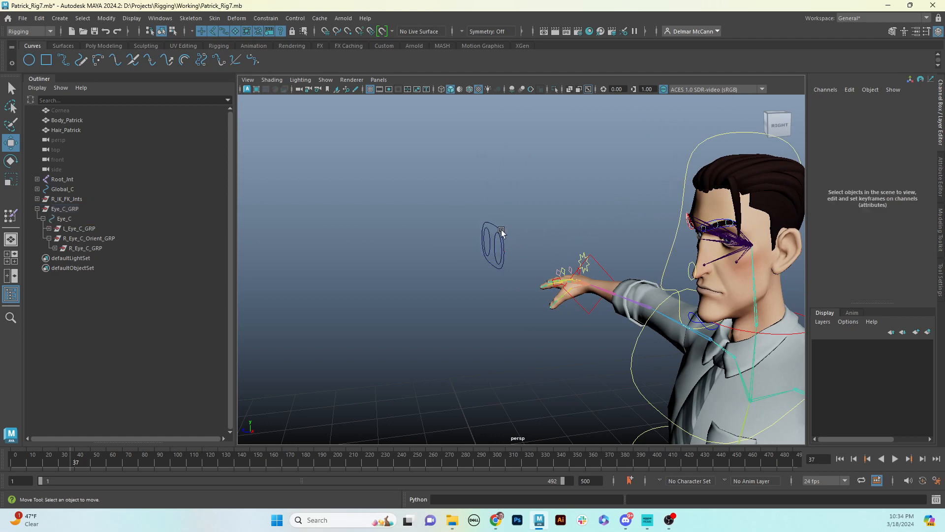
pyautogui.click(497, 228)
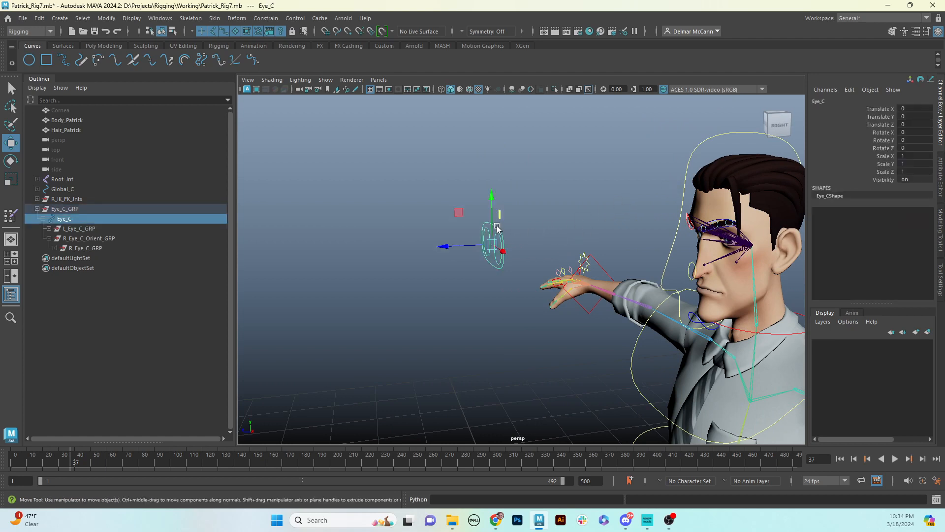
pyautogui.click(688, 164)
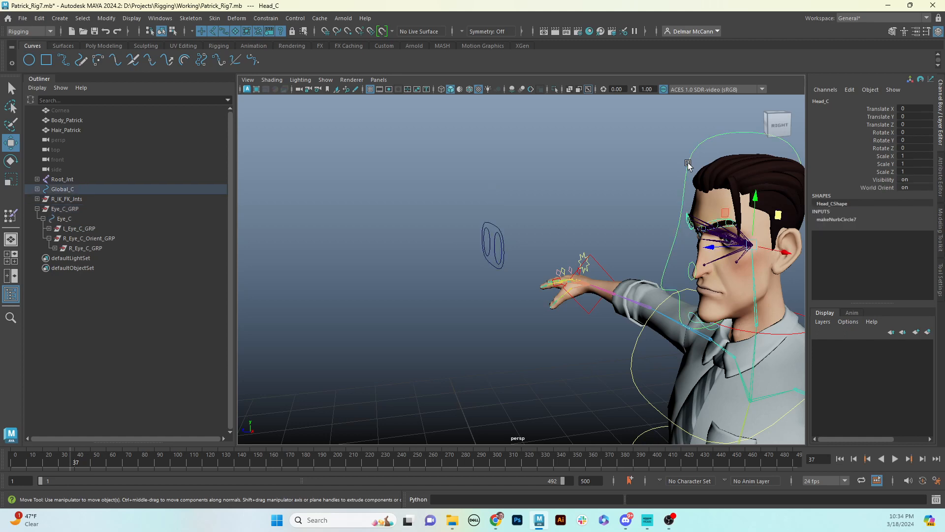
pyautogui.click(497, 229)
pyautogui.keyDown('alt'); pyautogui.moveTo(586, 273); pyautogui.dragTo(742, 308); pyautogui.keyUp('alt')
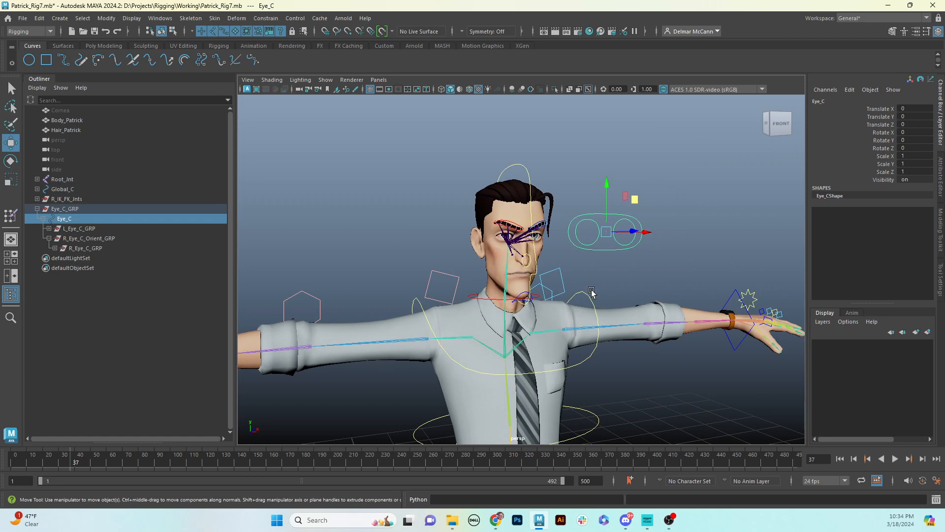
# Collapse the Eye_C_GRP hierarchy and parent the group under the Head_C control
pyautogui.click(37, 208)
pyautogui.click(69, 209)
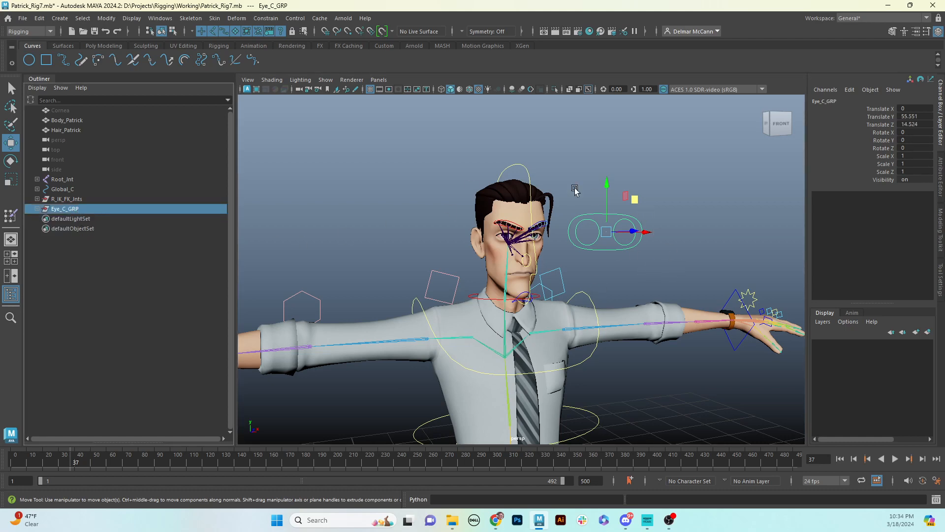
pyautogui.moveTo(503, 219)
pyautogui.keyDown('alt'); pyautogui.mouseDown()
pyautogui.moveTo(546, 220)
pyautogui.moveTo(512, 203)
pyautogui.mouseUp(); pyautogui.keyUp('alt')
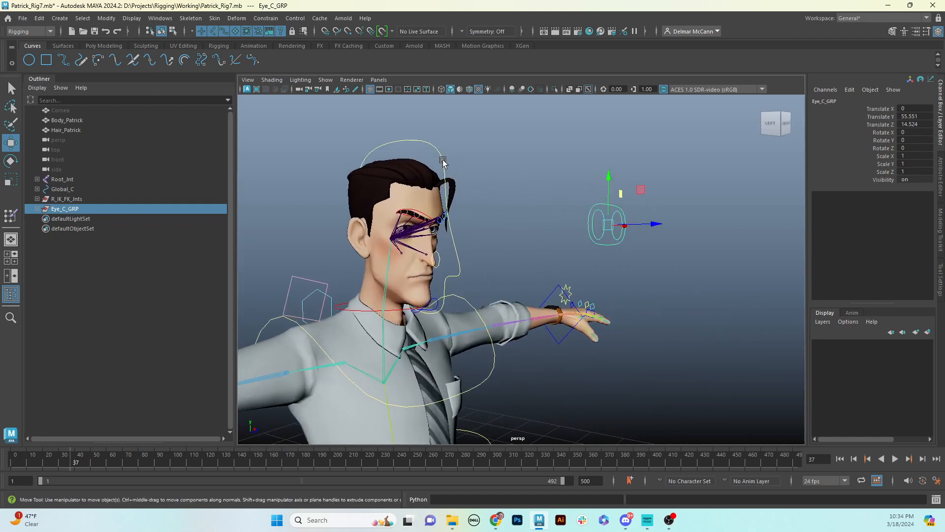
pyautogui.click(442, 161)
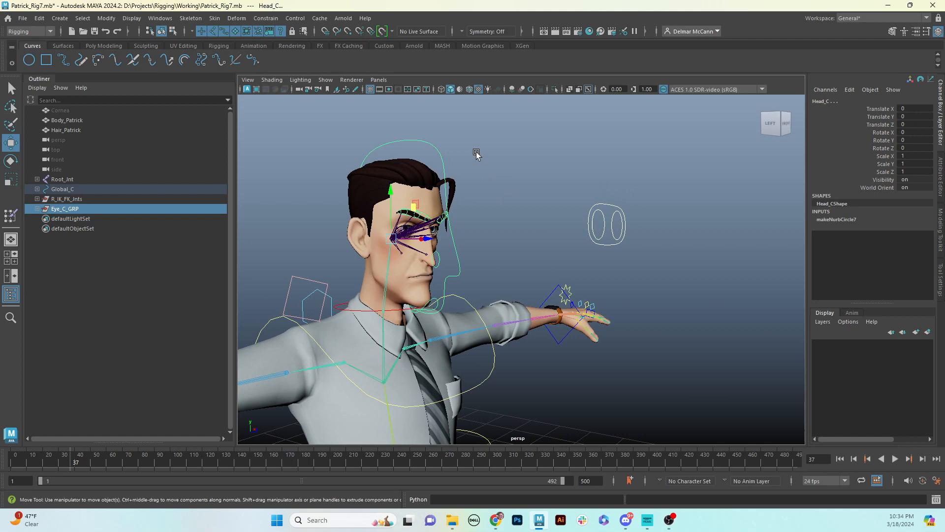
pyautogui.press('p')
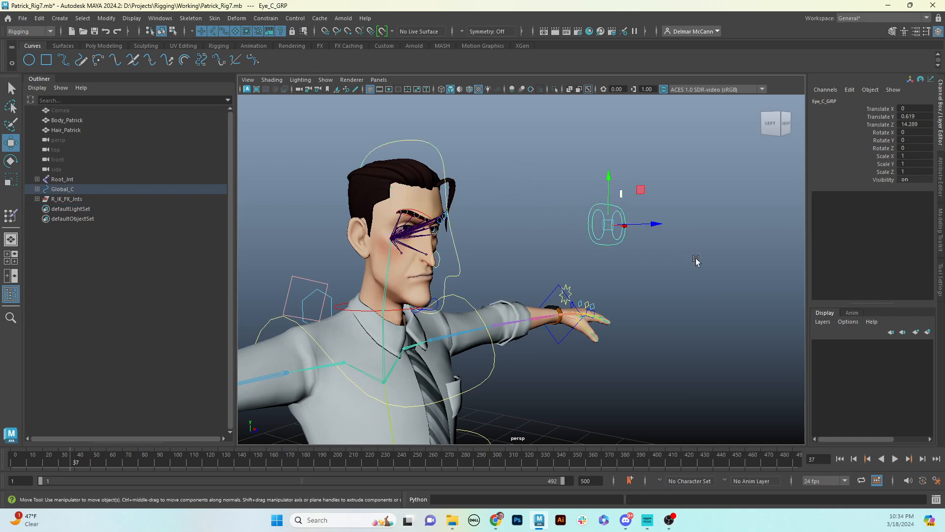
# Test moving the parented Eye_C control and undo the move
pyautogui.click(693, 255)
pyautogui.click(610, 208)
pyautogui.keyDown('alt'); pyautogui.moveTo(732, 205); pyautogui.dragTo(711, 160); pyautogui.keyUp('alt')
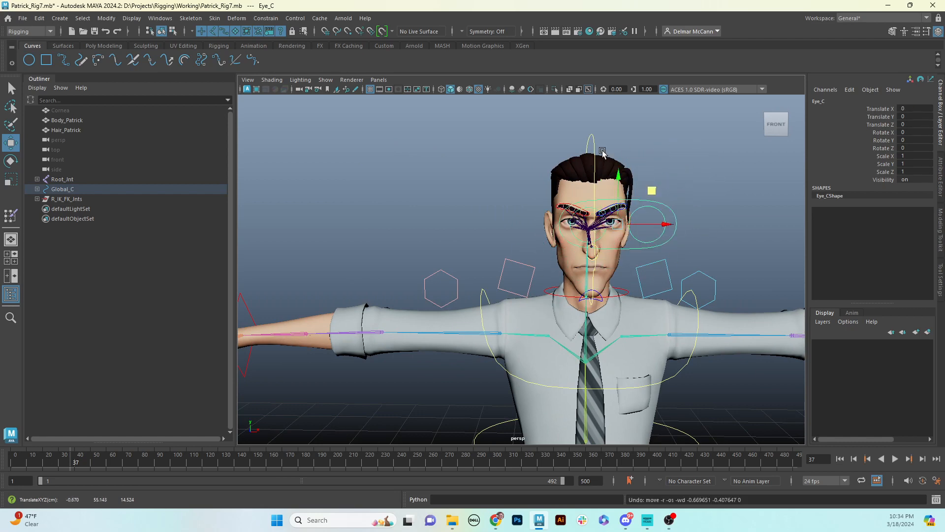
# Rotate the Head_C control -15 degrees about Y to test the parented eye controls, and undo the rotation
pyautogui.click(599, 168)
pyautogui.press('e')
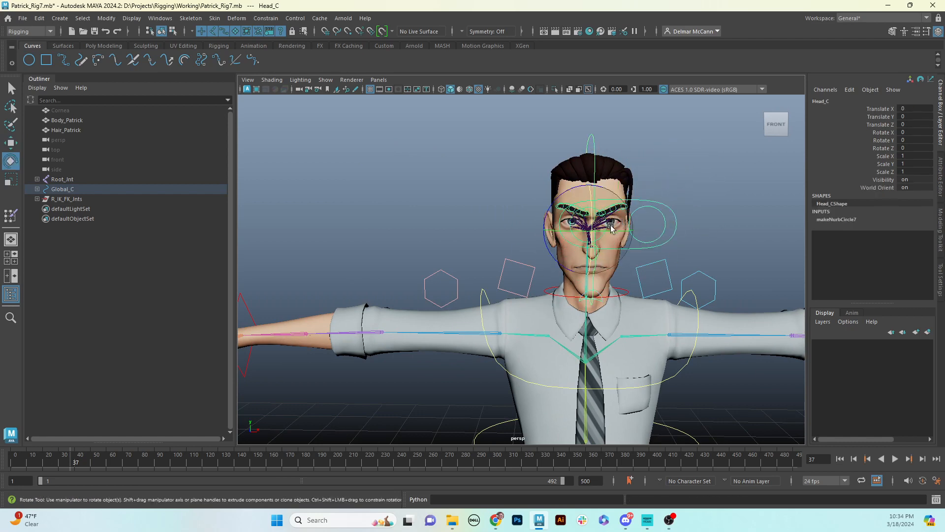
pyautogui.moveTo(614, 226)
pyautogui.mouseDown()
pyautogui.moveTo(585, 234)
pyautogui.moveTo(600, 235)
pyautogui.mouseUp()
pyautogui.hotkey('ctrl', 'z')
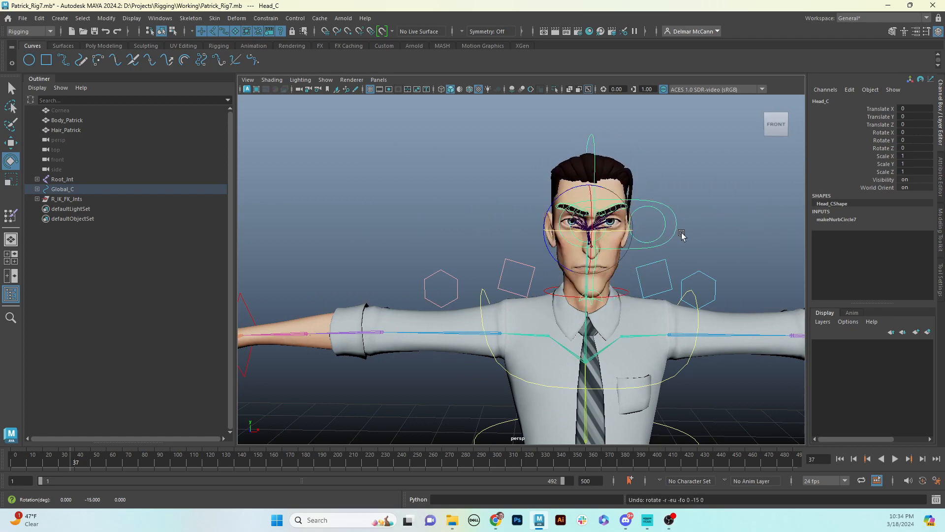
pyautogui.keyDown('alt'); pyautogui.moveTo(670, 256); pyautogui.dragTo(685, 226); pyautogui.keyUp('alt')
pyautogui.keyDown('alt'); pyautogui.moveTo(684, 223); pyautogui.dragTo(629, 223, button='right'); pyautogui.keyUp('alt')
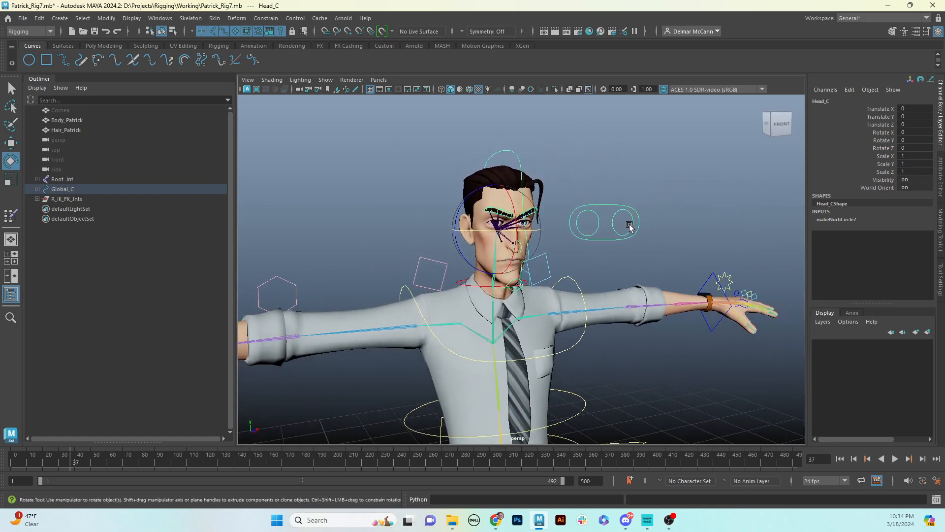
# Add a keyable Boolean attribute named World to the Eye_C control
pyautogui.click(644, 177)
pyautogui.click(606, 204)
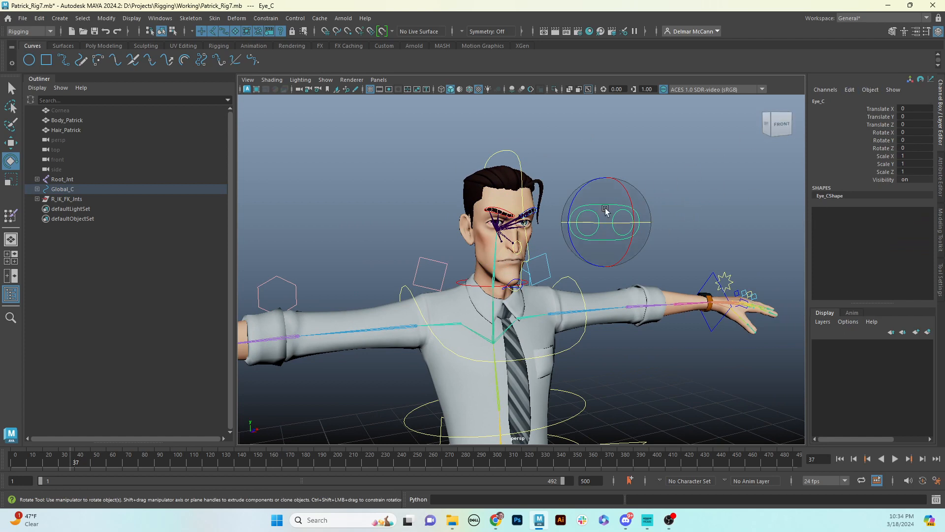
pyautogui.click(849, 90)
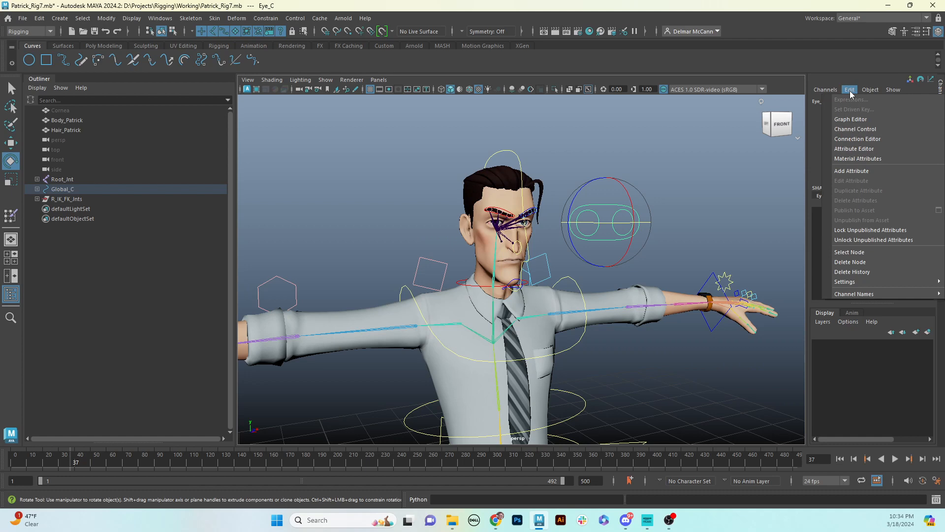
pyautogui.click(861, 170)
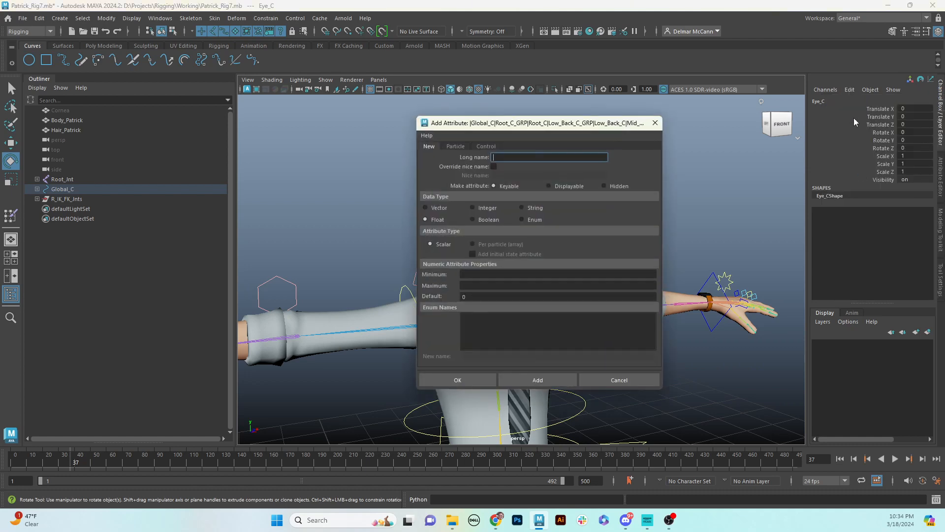
pyautogui.click(476, 220)
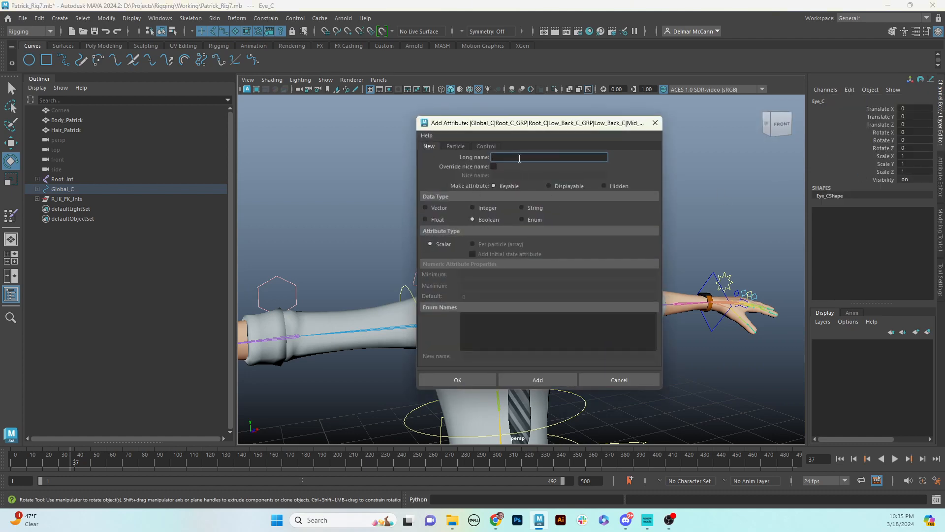
pyautogui.click(525, 380)
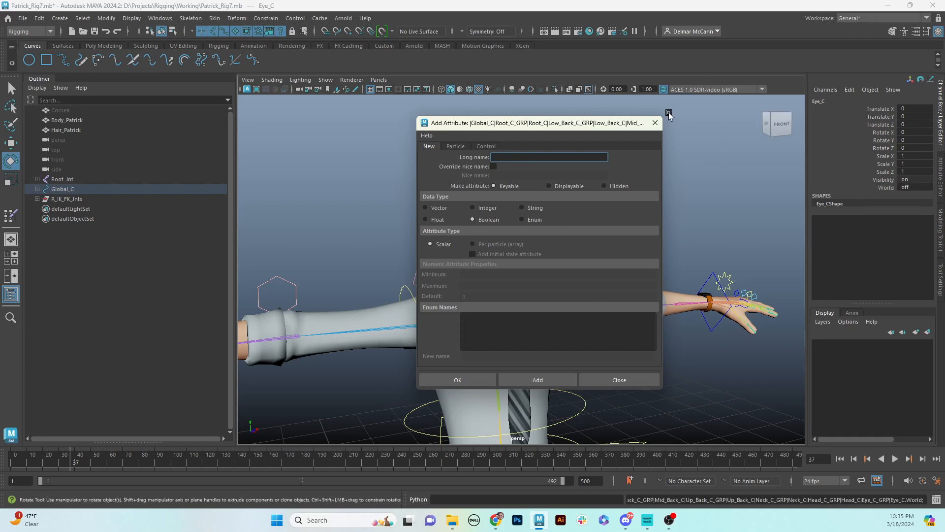
pyautogui.click(655, 123)
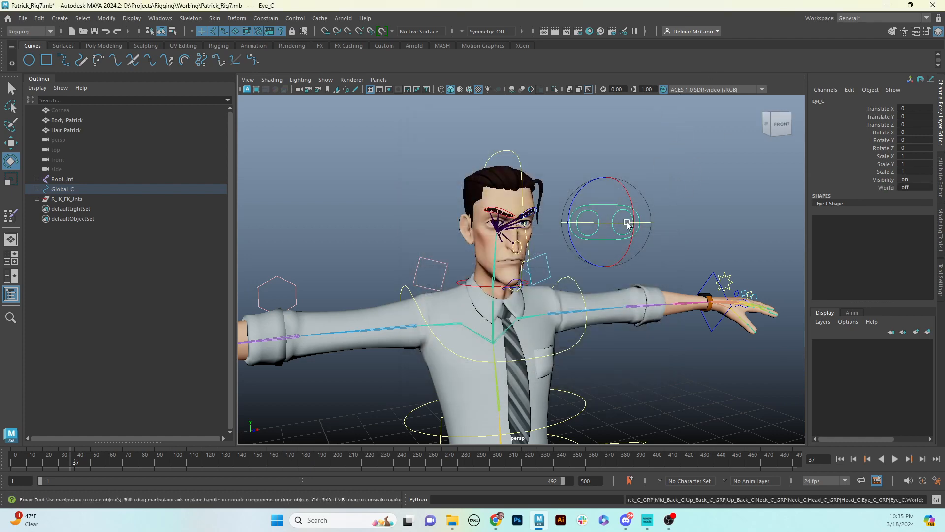
# Parent-constrain Eye_C_GRP to World_Orient_GRP, using World_Orient_GRP as the driver
pyautogui.click(757, 223)
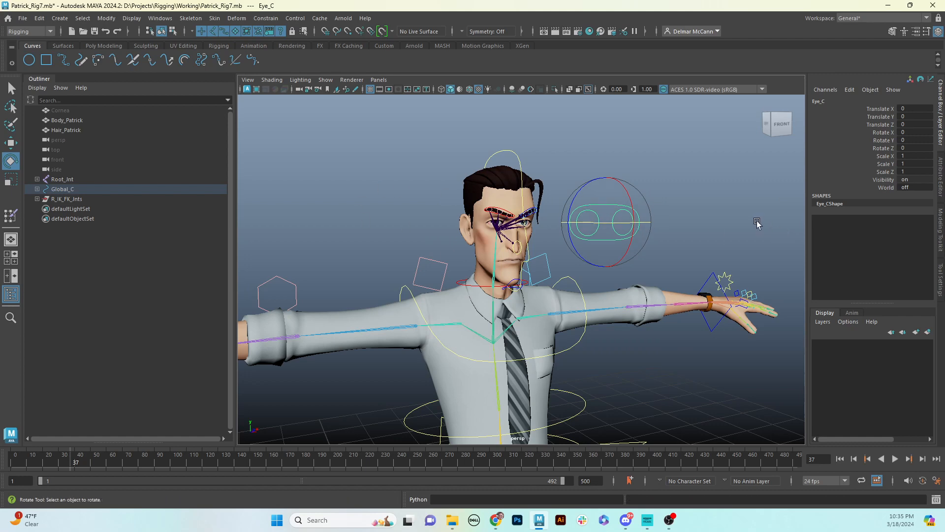
pyautogui.click(605, 204)
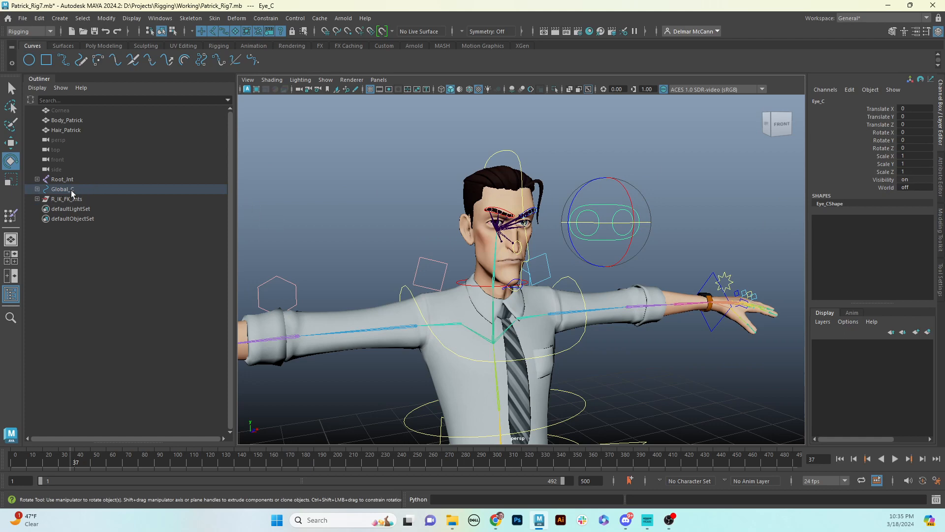
pyautogui.press('f')
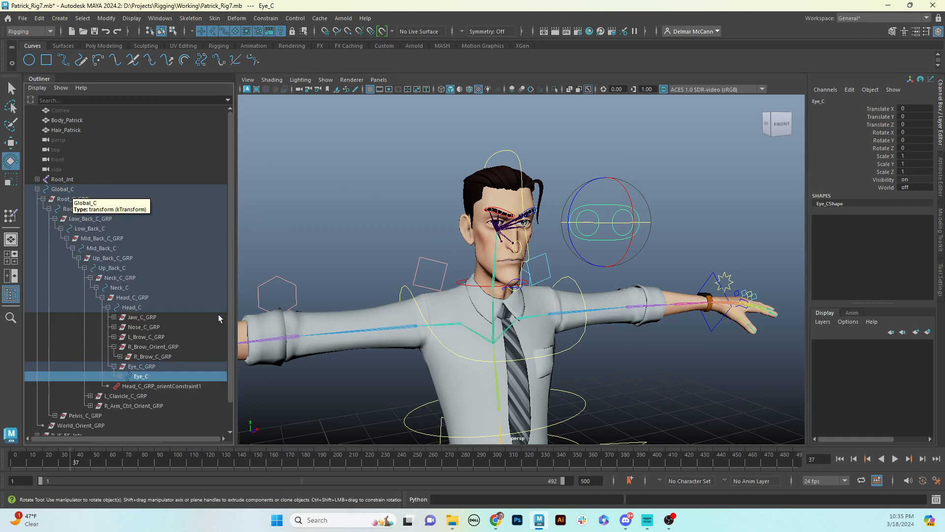
pyautogui.click(152, 368)
pyautogui.click(115, 366)
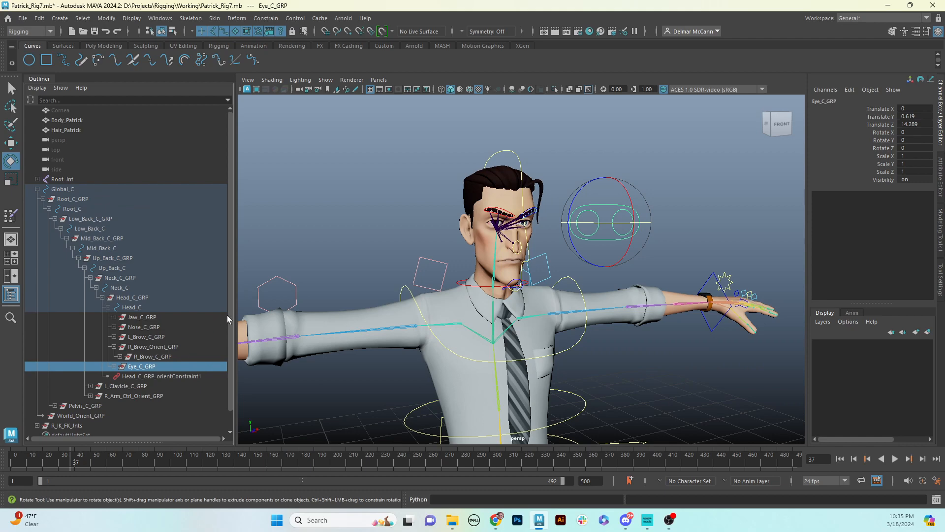
pyautogui.moveTo(232, 316); pyautogui.dragTo(232, 329)
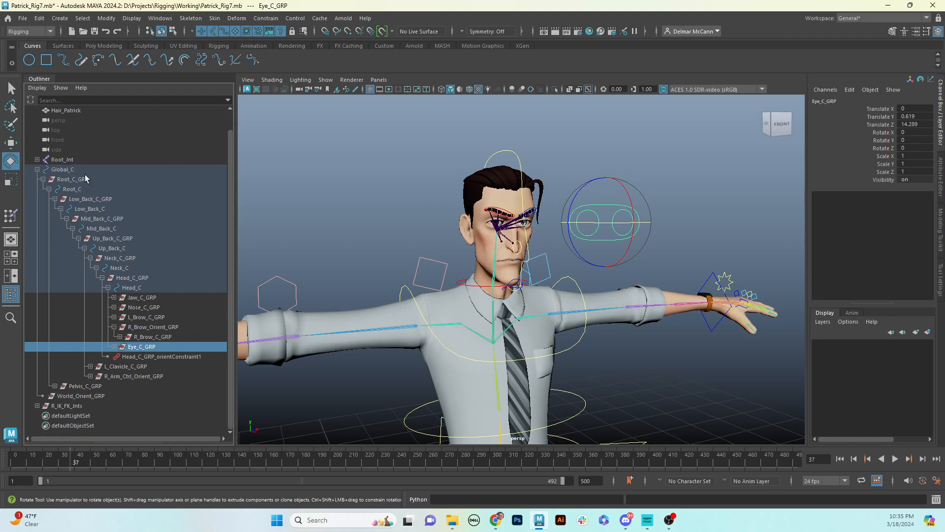
pyautogui.click(99, 396)
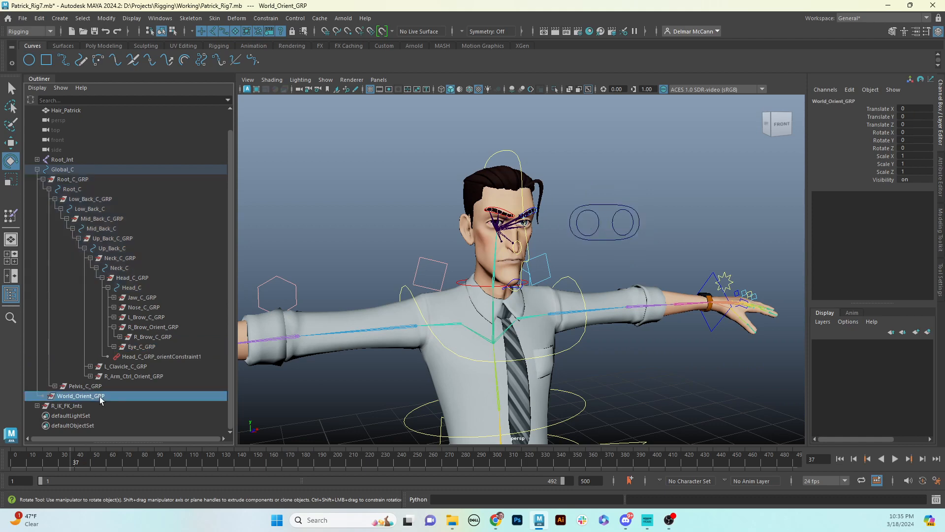
pyautogui.keyDown('ctrl'); pyautogui.click(149, 346); pyautogui.keyUp('ctrl')
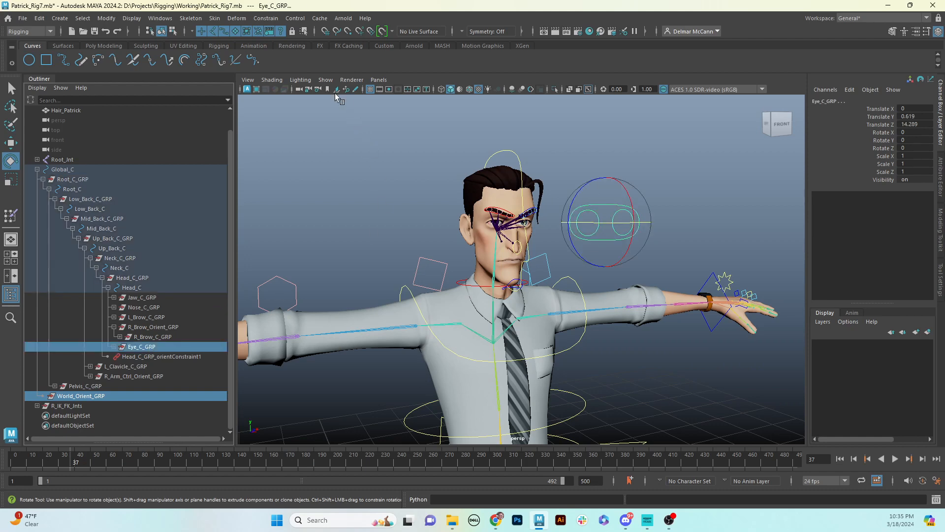
pyautogui.click(266, 18)
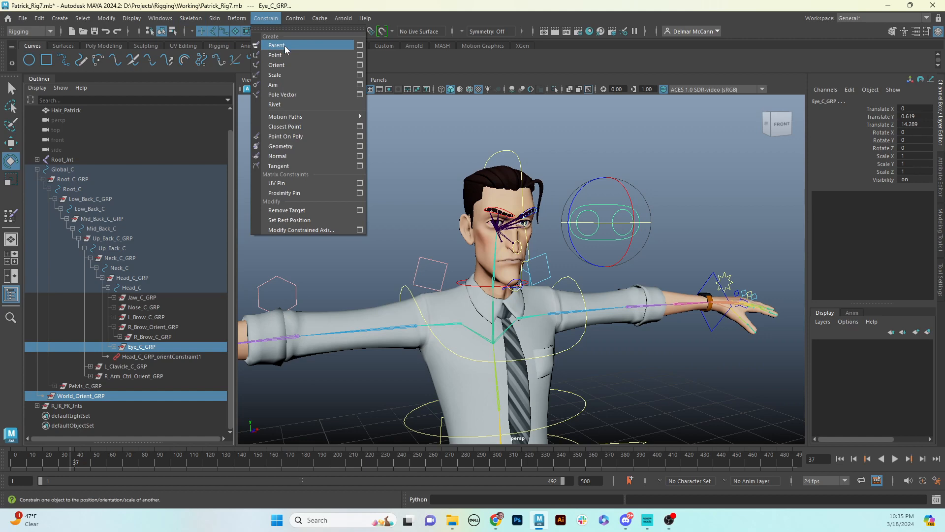
pyautogui.click(285, 46)
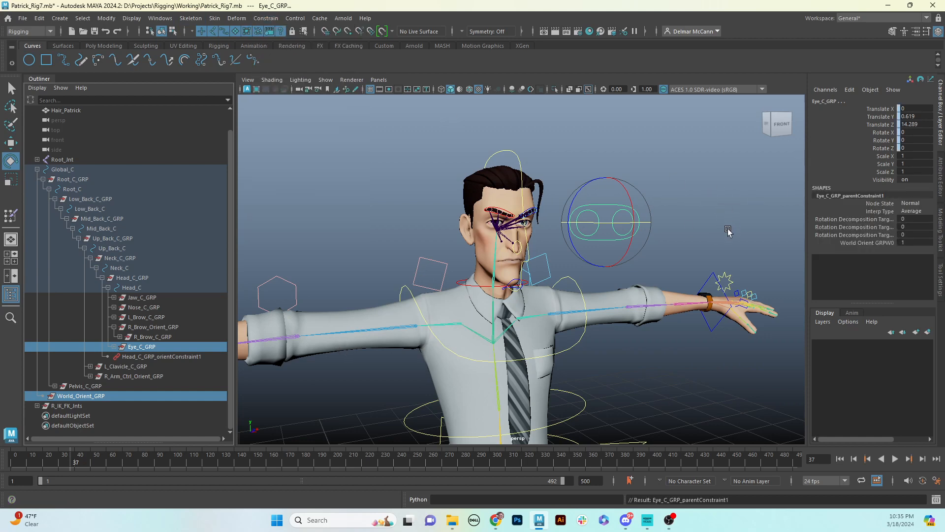
# Load Eye_C as the output and Eye_C_GRP_parentConstraint1 as the input in the Connection Editor
pyautogui.click(705, 161)
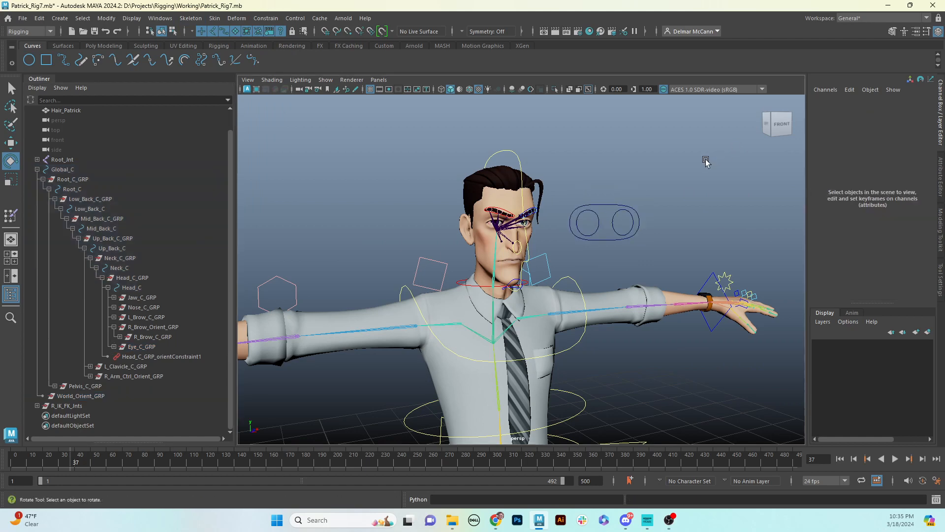
pyautogui.click(620, 205)
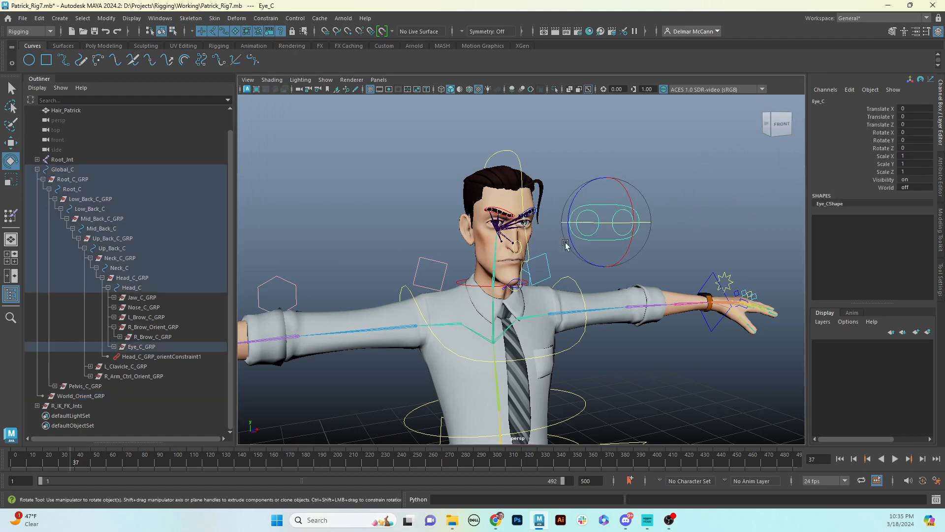
pyautogui.click(114, 348)
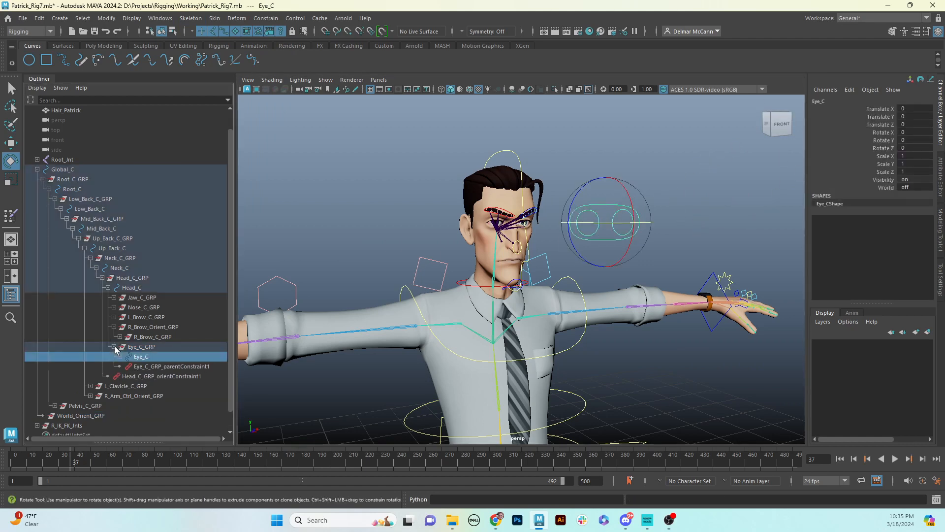
pyautogui.click(149, 367)
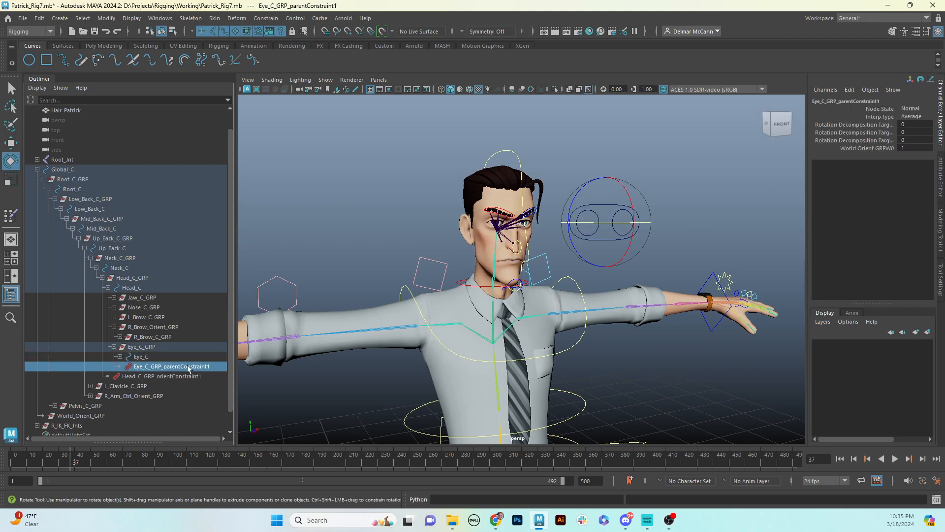
pyautogui.click(696, 183)
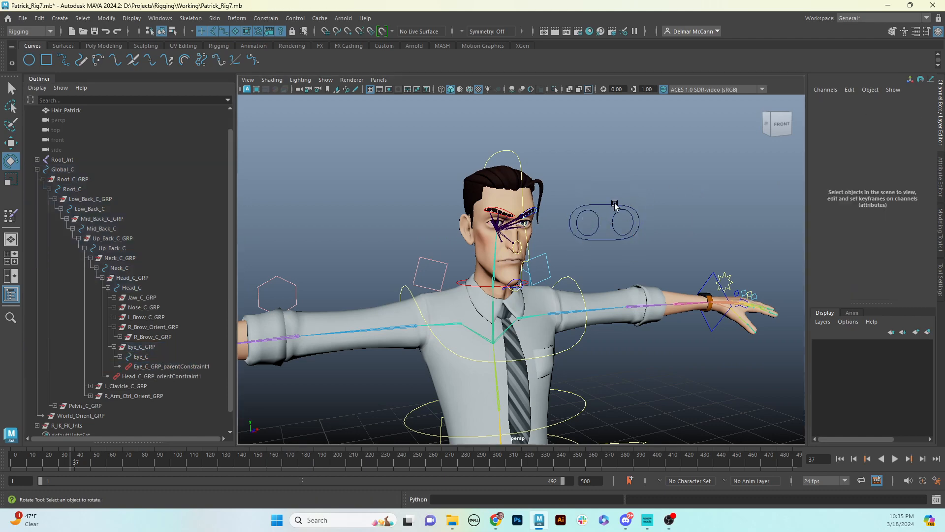
pyautogui.click(614, 205)
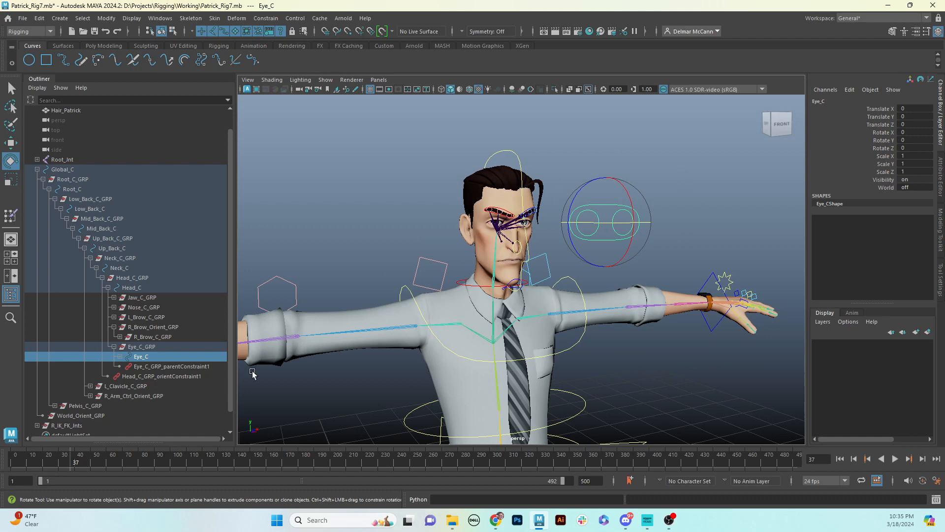
pyautogui.keyDown('ctrl'); pyautogui.click(172, 366); pyautogui.keyUp('ctrl')
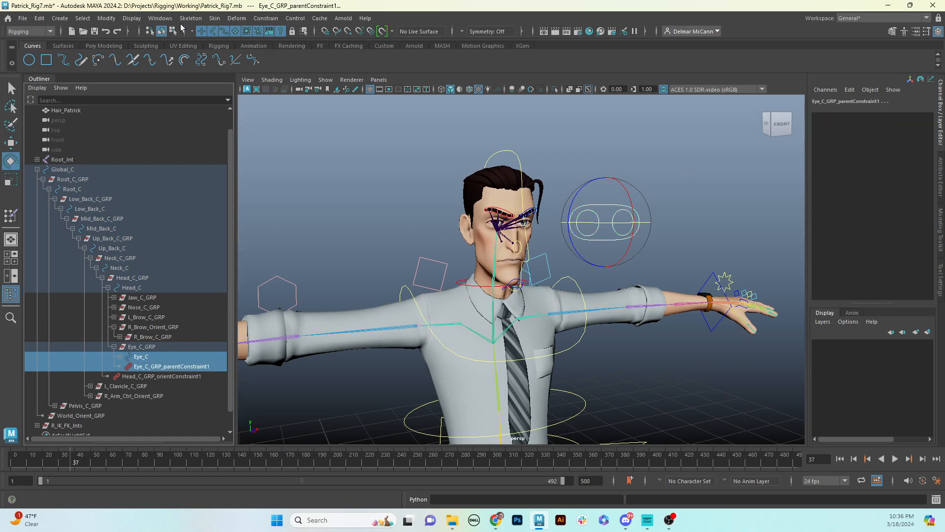
pyautogui.click(157, 19)
pyautogui.moveTo(203, 68)
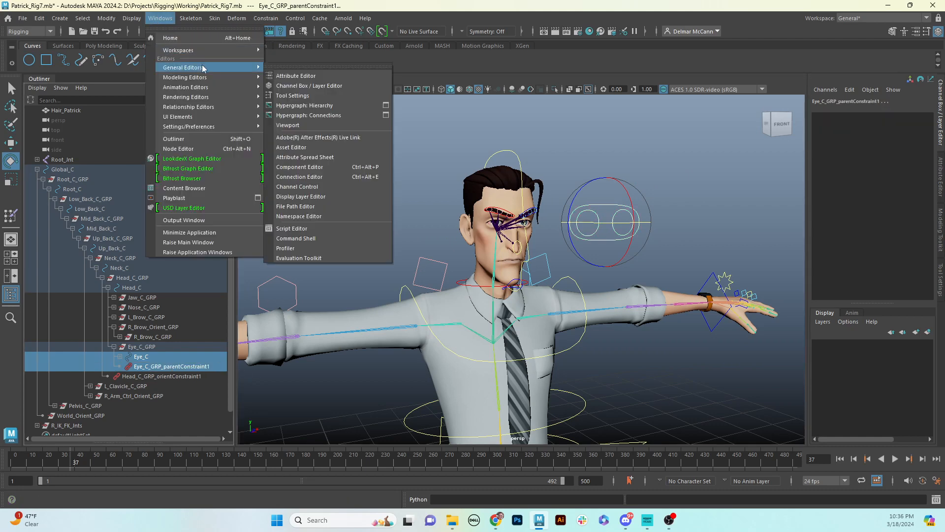
pyautogui.click(320, 179)
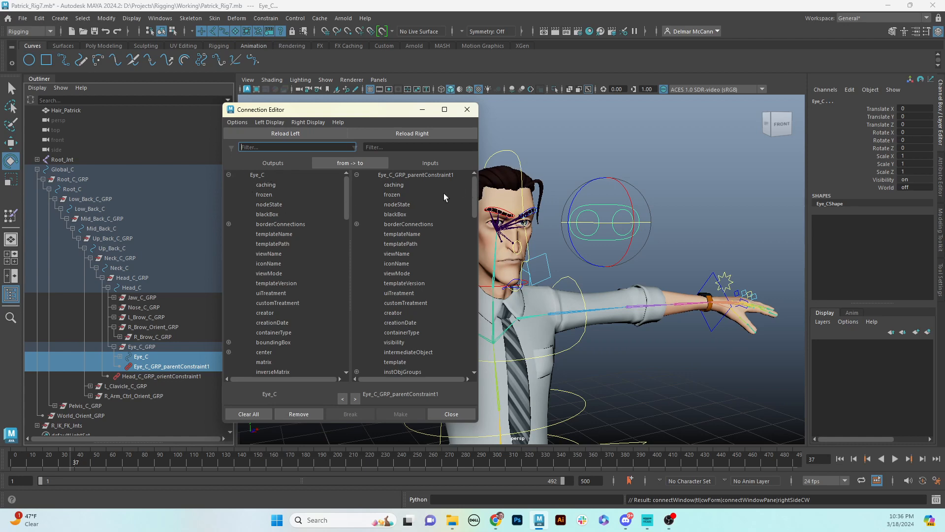
# Connect Eye_C's World attribute to the parent constraint's World_Orient_GRPW0 weight and close the Connection Editor
pyautogui.moveTo(346, 194); pyautogui.dragTo(348, 366)
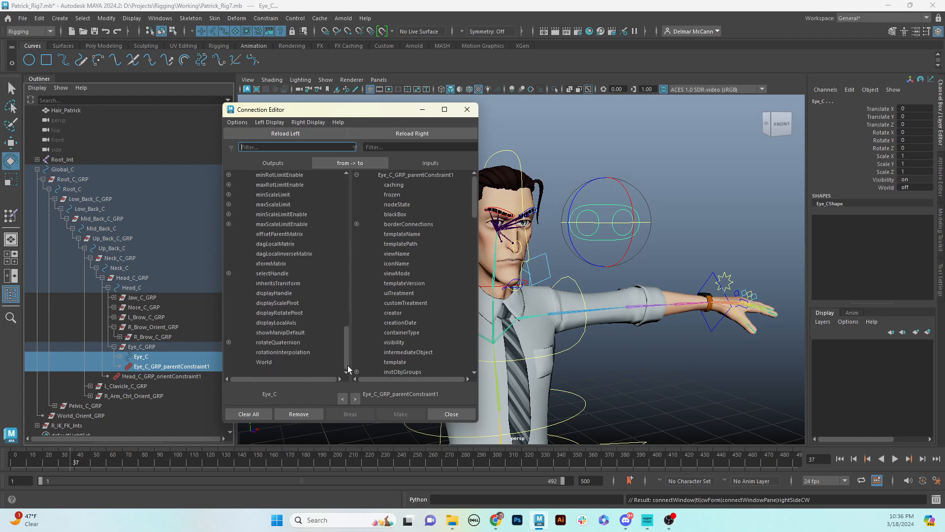
pyautogui.click(258, 363)
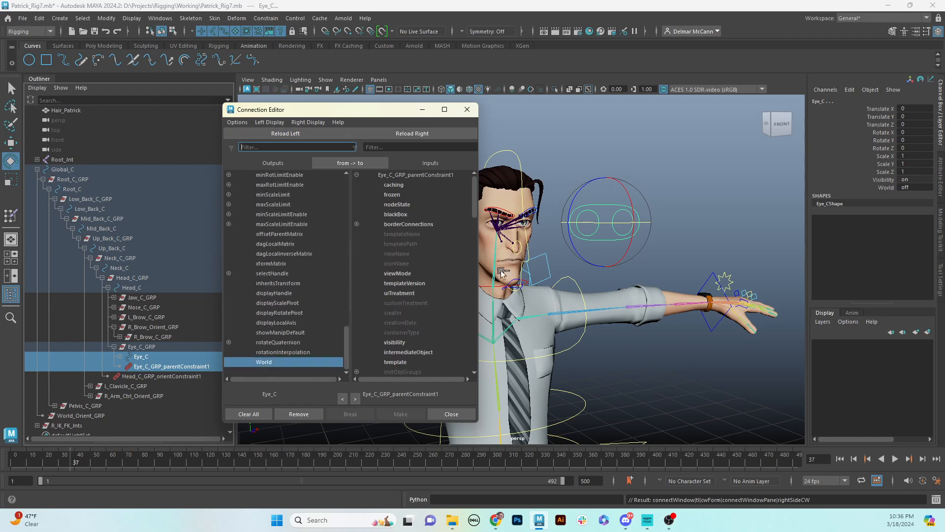
pyautogui.moveTo(476, 199); pyautogui.dragTo(481, 347)
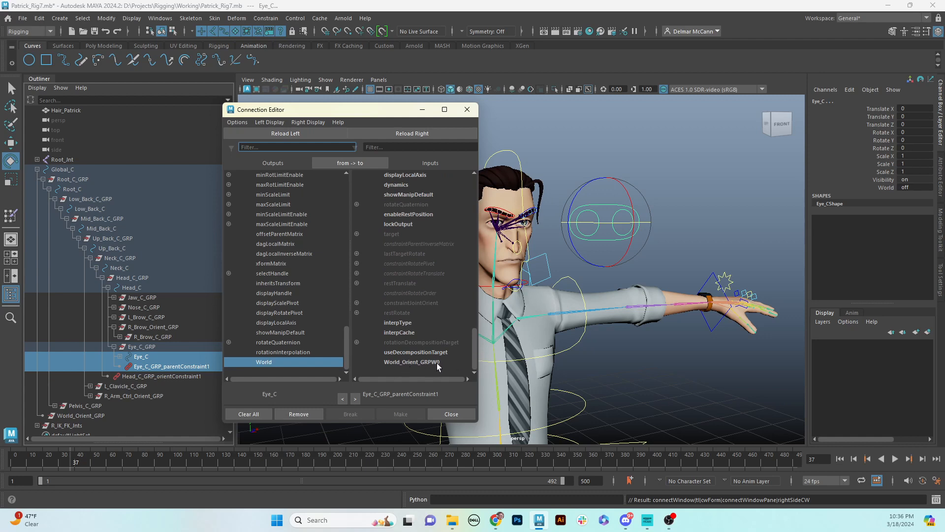
pyautogui.click(417, 363)
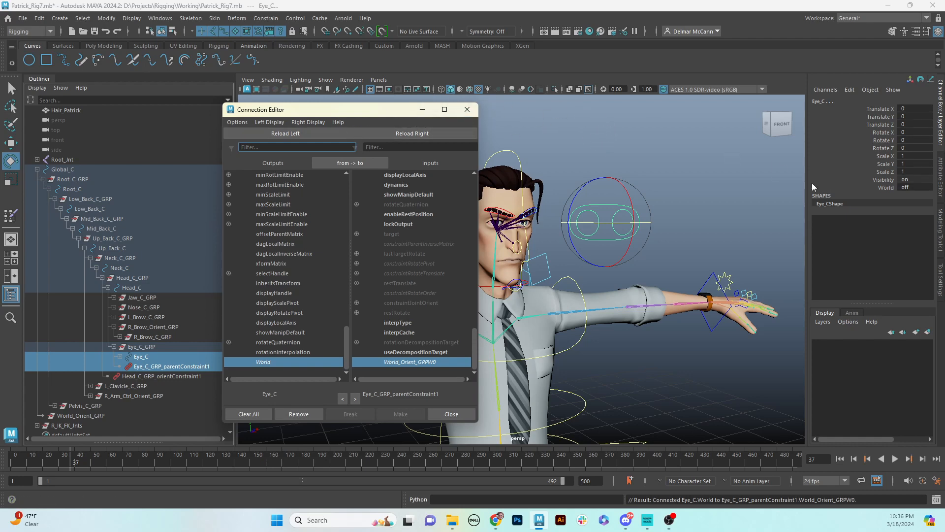
pyautogui.click(468, 110)
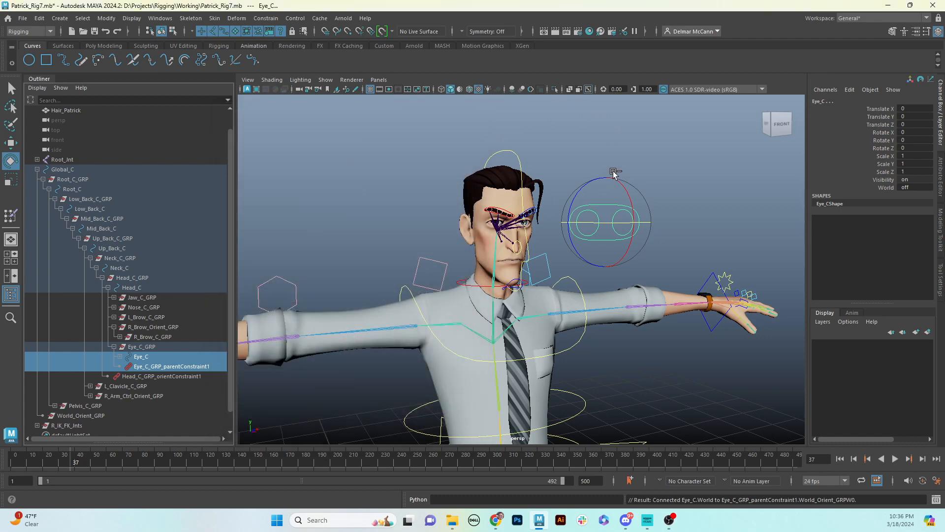
# Rotate the Head_C control -15 degrees about X to test whether the eye controls follow, and undo the rotation
pyautogui.click(541, 170)
pyautogui.click(523, 165)
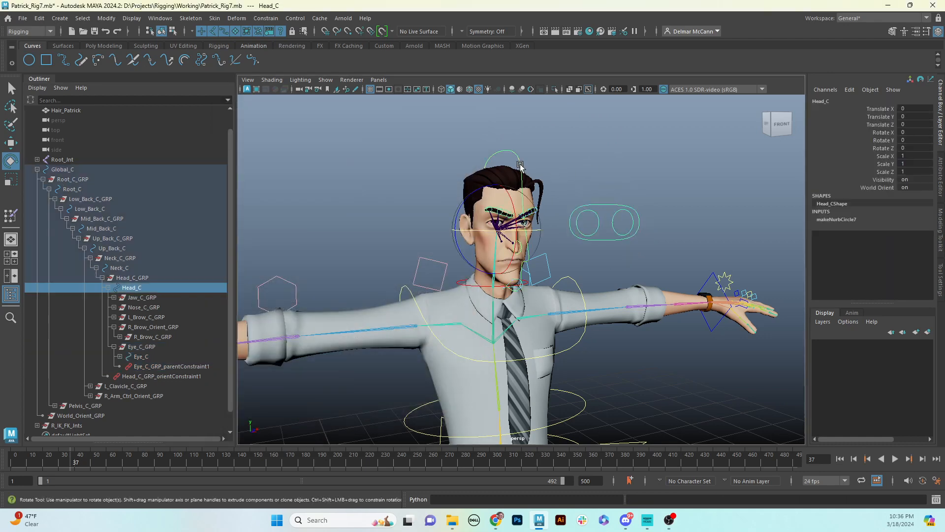
pyautogui.moveTo(546, 206)
pyautogui.mouseDown()
pyautogui.moveTo(519, 202)
pyautogui.moveTo(534, 208)
pyautogui.mouseUp()
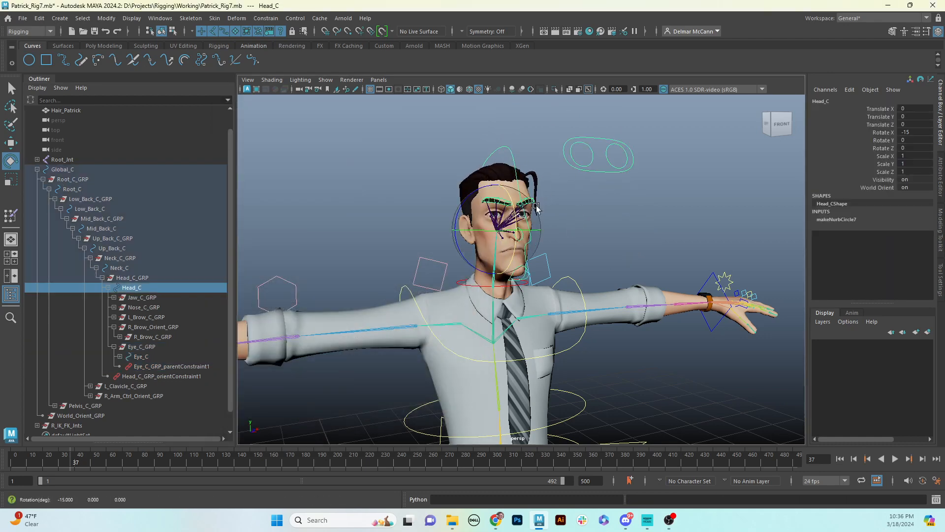
pyautogui.hotkey('ctrl', 'z')
# Toggle the World attribute on the Eye_C control
pyautogui.click(609, 204)
pyautogui.click(879, 187)
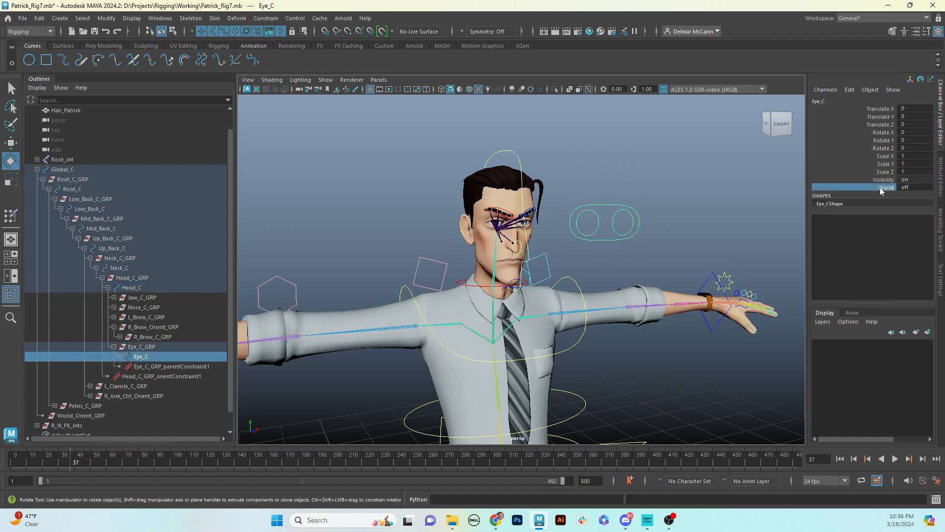
pyautogui.moveTo(683, 227); pyautogui.dragTo(821, 187, button='middle')
# Test-rotate the Head_C control with Eye_C's World attribute toggled, undo the rotation, and clear the selection
pyautogui.click(523, 168)
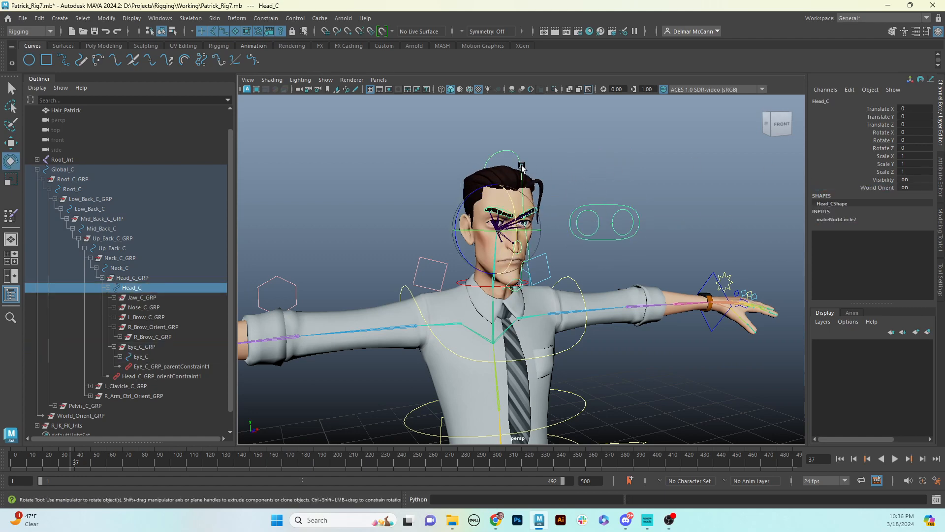
pyautogui.press('e')
pyautogui.moveTo(515, 246)
pyautogui.mouseDown()
pyautogui.moveTo(506, 222)
pyautogui.moveTo(509, 246)
pyautogui.moveTo(497, 230)
pyautogui.moveTo(510, 232)
pyautogui.moveTo(502, 234)
pyautogui.mouseUp()
pyautogui.hotkey('ctrl', 'z')
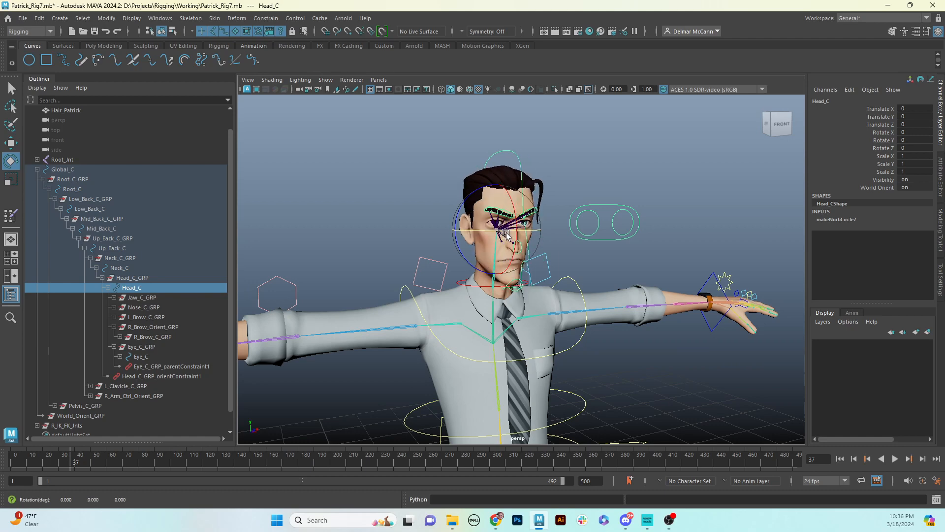
pyautogui.click(615, 203)
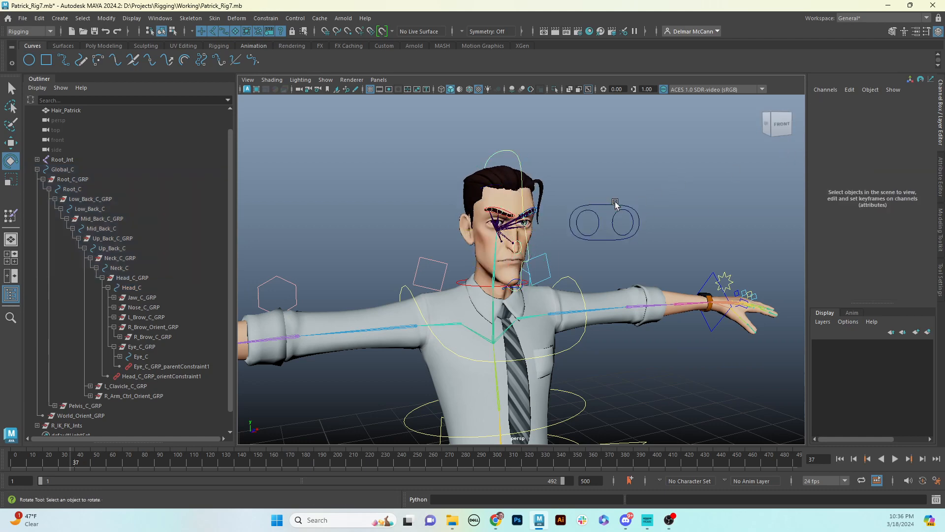
# Turn off the World attribute on the Eye_C control
pyautogui.click(616, 205)
pyautogui.doubleClick(921, 187)
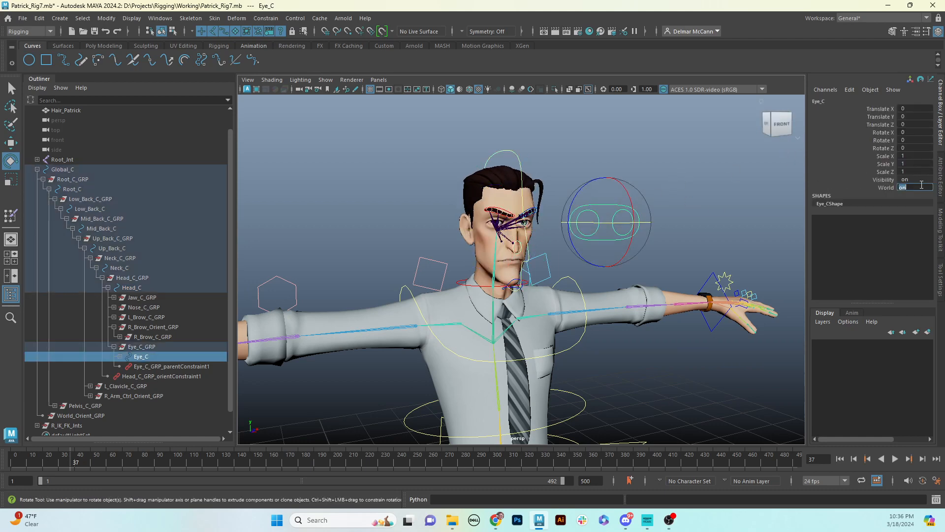
pyautogui.click(731, 171)
# Enable drawing overrides on the Eye_C control's shape and set its index color to yellow
pyautogui.moveTo(690, 196)
pyautogui.keyDown('alt'); pyautogui.mouseDown()
pyautogui.moveTo(702, 194)
pyautogui.moveTo(569, 203)
pyautogui.moveTo(680, 195)
pyautogui.mouseUp(); pyautogui.keyUp('alt')
pyautogui.click(681, 195)
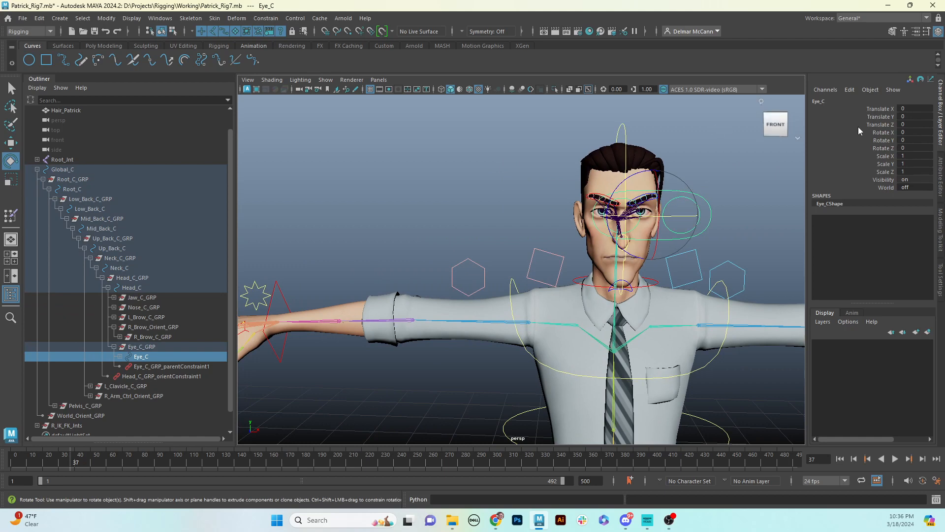
pyautogui.click(940, 192)
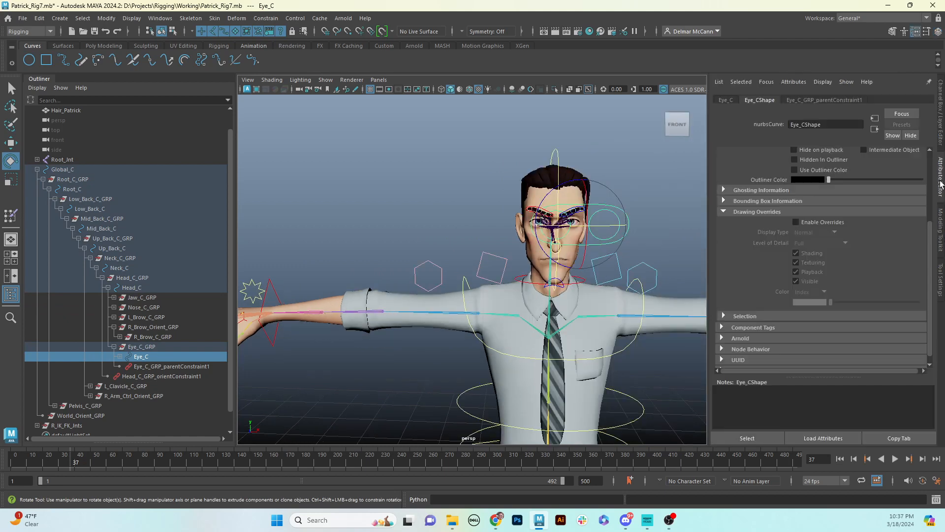
pyautogui.click(796, 222)
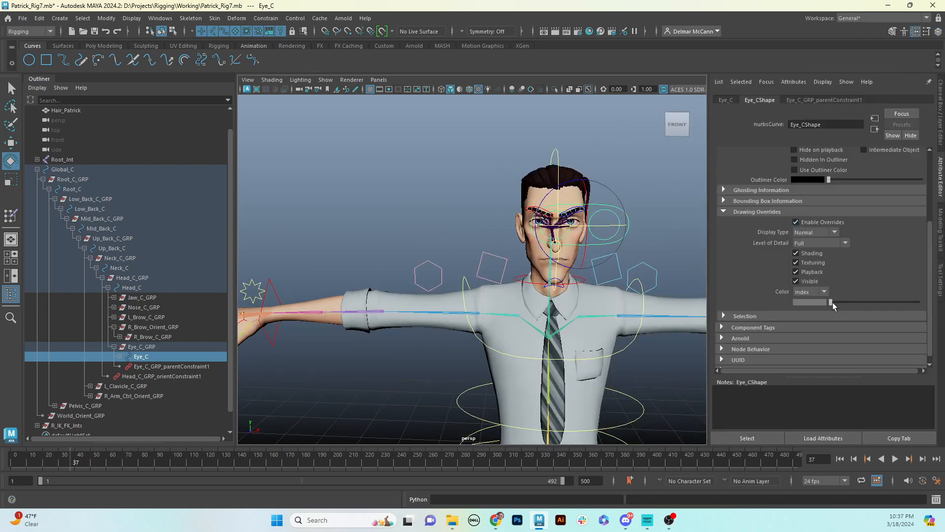
pyautogui.moveTo(832, 303); pyautogui.dragTo(877, 302)
pyautogui.click(623, 225)
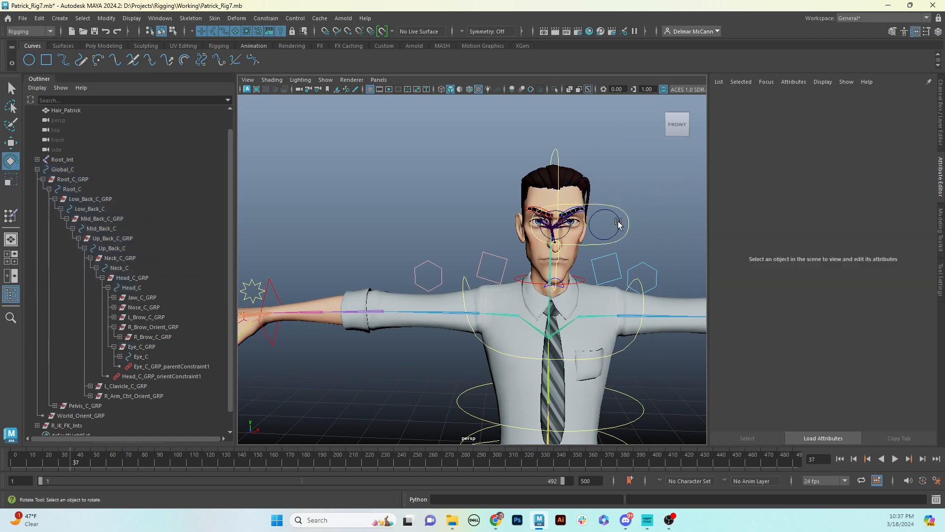
# Enable drawing overrides on the L_Eye_C control's shape and set its index color to blue
pyautogui.click(619, 223)
pyautogui.click(795, 222)
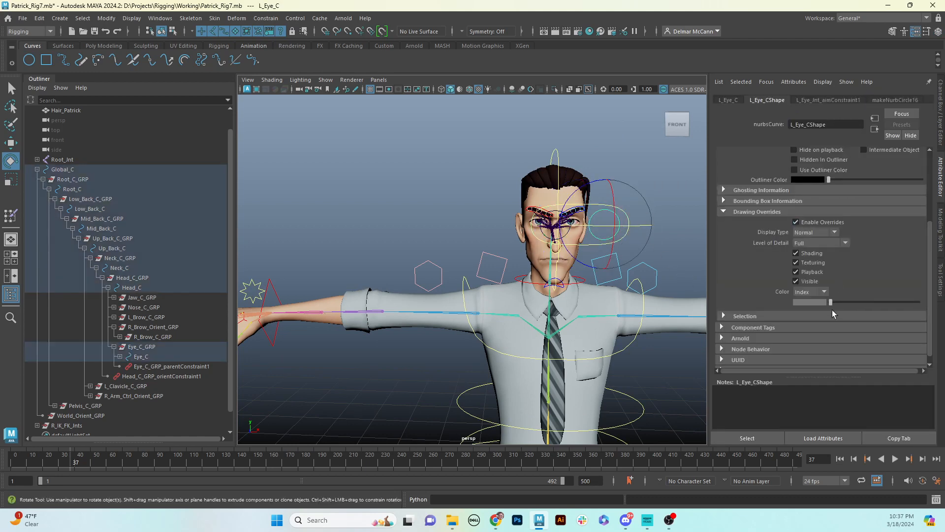
pyautogui.moveTo(836, 301); pyautogui.dragTo(849, 301)
pyautogui.click(569, 235)
# Enable drawing overrides on the R_Eye_C control's shape and set its index color to red
pyautogui.click(567, 237)
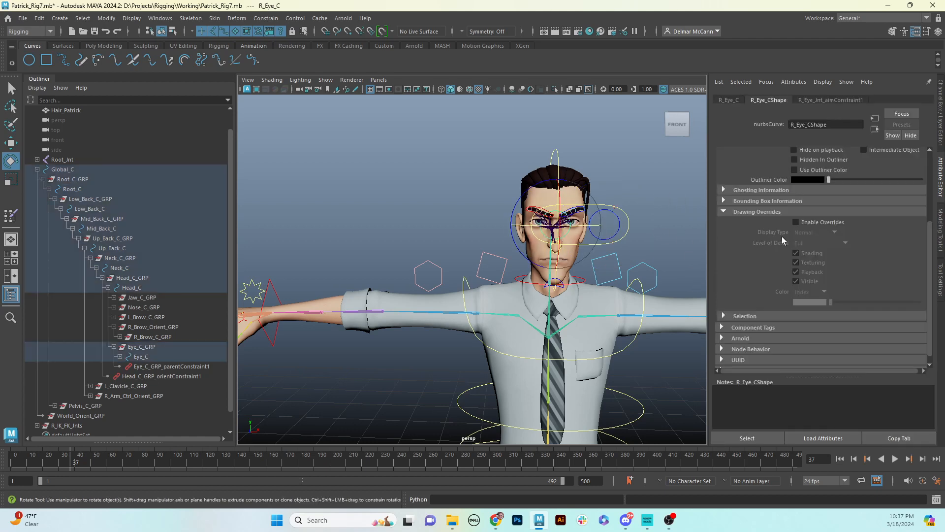
pyautogui.click(796, 222)
pyautogui.moveTo(831, 302); pyautogui.dragTo(867, 302)
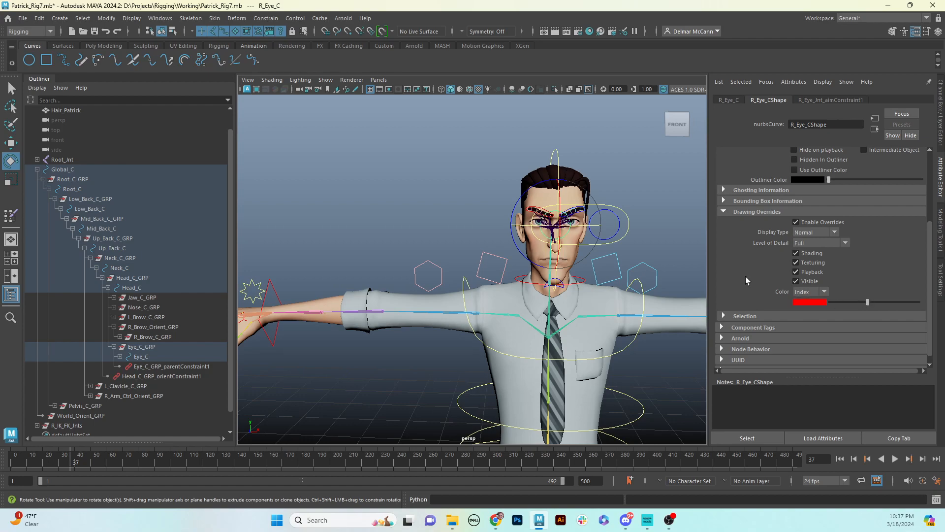
pyautogui.click(666, 220)
# Test-move the Eye_C control to check whether the character's eyes follow it
pyautogui.keyDown('alt'); pyautogui.moveTo(666, 219); pyautogui.dragTo(512, 218); pyautogui.keyUp('alt')
pyautogui.click(592, 187)
pyautogui.press('w')
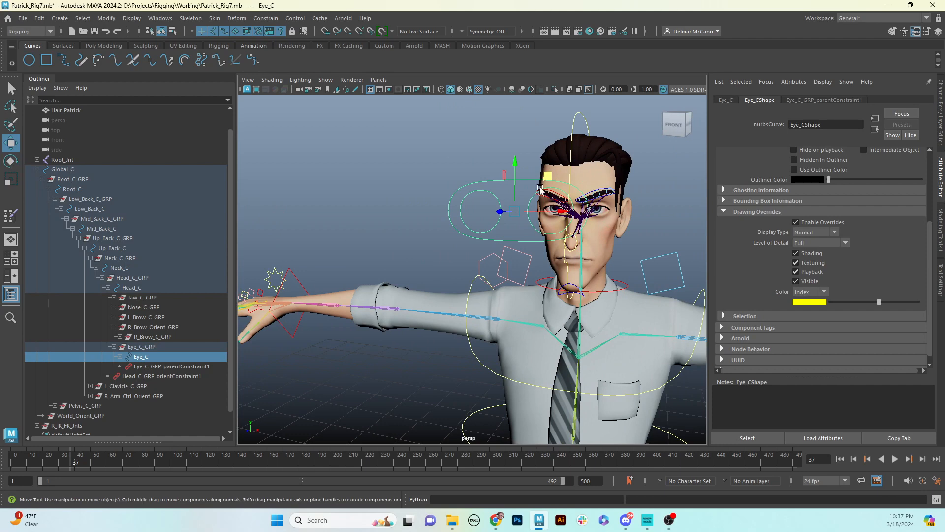
pyautogui.moveTo(540, 188)
pyautogui.mouseDown()
pyautogui.moveTo(485, 148)
pyautogui.moveTo(475, 236)
pyautogui.moveTo(315, 209)
pyautogui.moveTo(501, 270)
pyautogui.moveTo(558, 228)
pyautogui.moveTo(554, 178)
pyautogui.mouseUp()
pyautogui.keyDown('alt'); pyautogui.moveTo(616, 217); pyautogui.dragTo(612, 189, button='middle'); pyautogui.keyUp('alt')
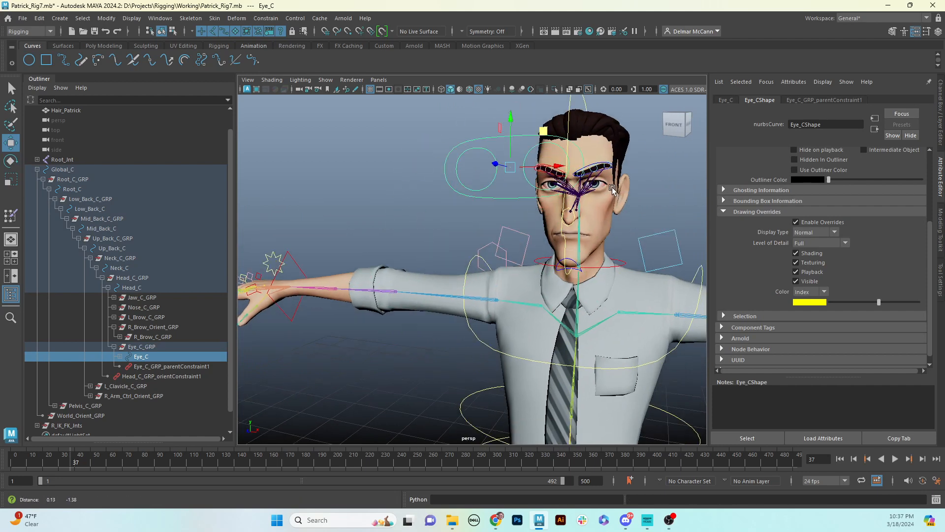
# Examine the left upper eyelid joint L_EyelidUp_Jnt and its placement against the eyeball from the front and side
pyautogui.keyDown('alt'); pyautogui.moveTo(611, 190); pyautogui.dragTo(526, 242); pyautogui.keyUp('alt')
pyautogui.keyDown('alt'); pyautogui.moveTo(525, 243); pyautogui.dragTo(588, 212, button='right'); pyautogui.keyUp('alt')
pyautogui.keyDown('alt'); pyautogui.moveTo(588, 213); pyautogui.dragTo(433, 209, button='middle'); pyautogui.keyUp('alt')
pyautogui.keyDown('alt'); pyautogui.moveTo(433, 209); pyautogui.dragTo(608, 189, button='right'); pyautogui.keyUp('alt')
pyautogui.keyDown('alt'); pyautogui.moveTo(428, 197); pyautogui.dragTo(439, 213, button='middle'); pyautogui.keyUp('alt')
pyautogui.keyDown('alt'); pyautogui.moveTo(438, 213); pyautogui.dragTo(474, 186); pyautogui.keyUp('alt')
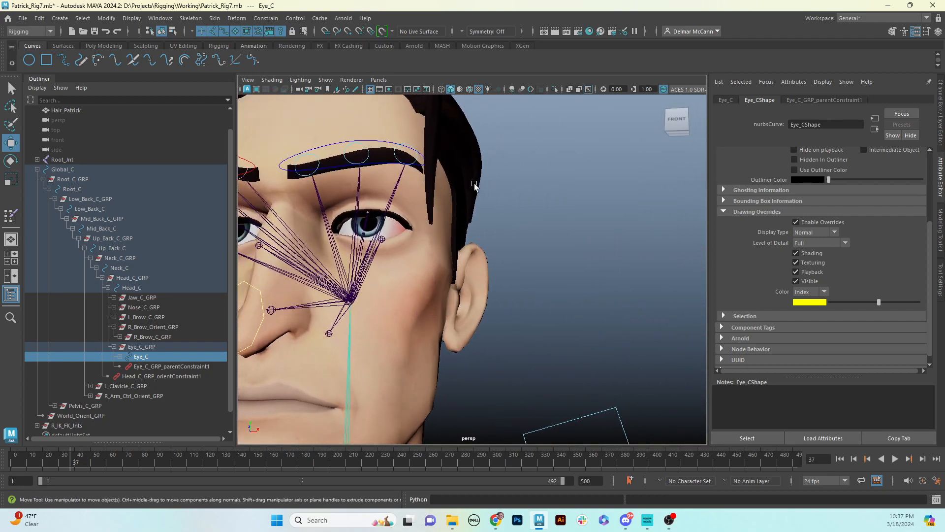
pyautogui.click(368, 213)
pyautogui.keyDown('alt'); pyautogui.moveTo(369, 214); pyautogui.dragTo(644, 181); pyautogui.keyUp('alt')
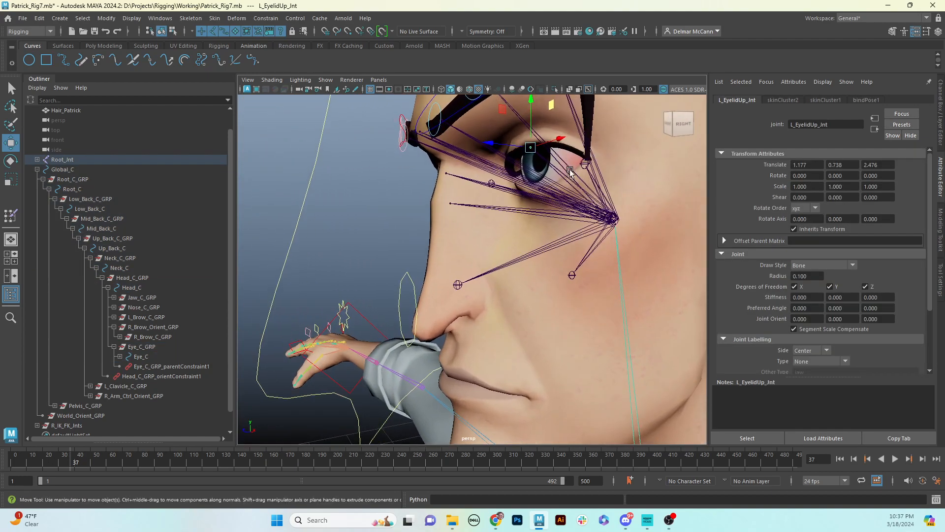
pyautogui.keyDown('alt'); pyautogui.moveTo(537, 192); pyautogui.dragTo(479, 185); pyautogui.keyUp('alt')
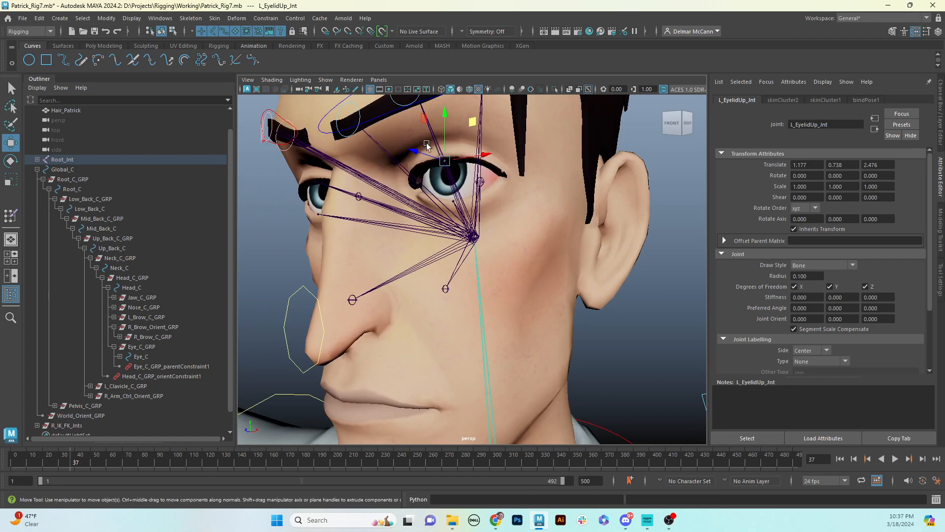
pyautogui.moveTo(530, 195)
pyautogui.keyDown('alt'); pyautogui.mouseDown()
pyautogui.moveTo(487, 199)
pyautogui.moveTo(537, 191)
pyautogui.moveTo(535, 180)
pyautogui.mouseUp(); pyautogui.keyUp('alt')
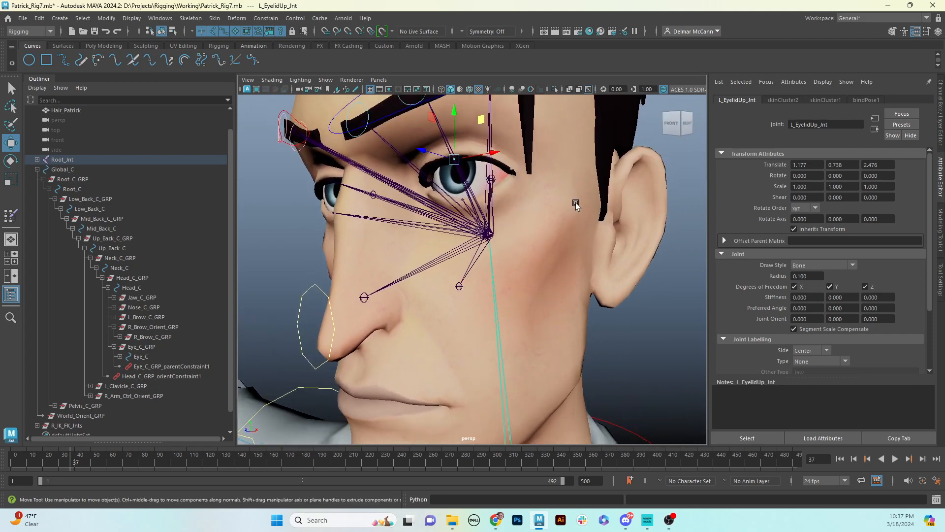
pyautogui.keyDown('alt'); pyautogui.moveTo(510, 197); pyautogui.dragTo(473, 194); pyautogui.keyUp('alt')
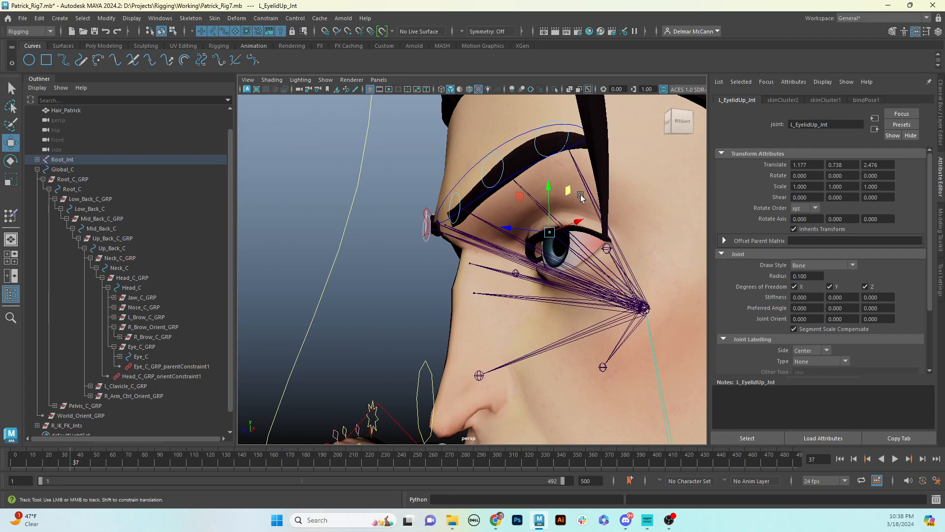
pyautogui.keyDown('alt'); pyautogui.moveTo(581, 196); pyautogui.dragTo(507, 199); pyautogui.keyUp('alt')
pyautogui.hotkey('ctrl', 'z')
pyautogui.keyDown('alt'); pyautogui.moveTo(570, 241); pyautogui.dragTo(563, 232, button='middle'); pyautogui.keyUp('alt')
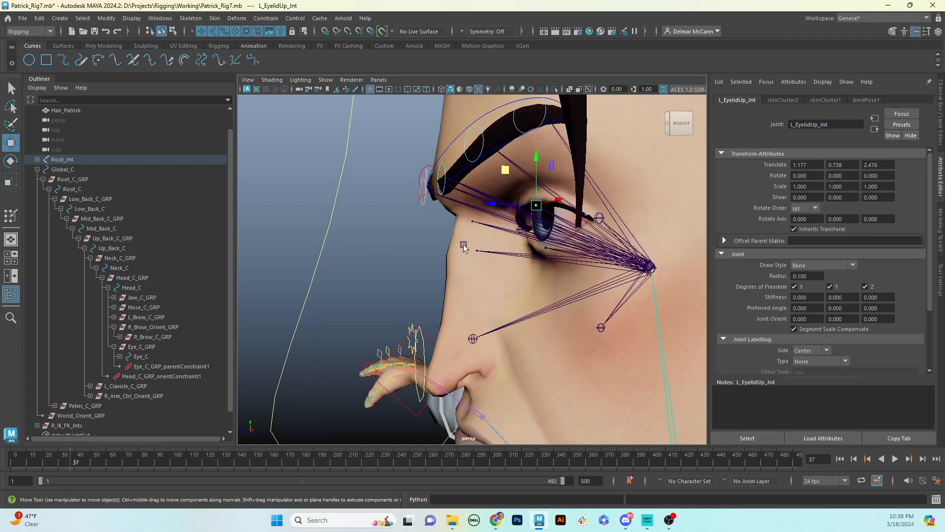
pyautogui.keyDown('alt'); pyautogui.moveTo(464, 246); pyautogui.dragTo(547, 199, button='right'); pyautogui.keyUp('alt')
pyautogui.keyDown('alt'); pyautogui.moveTo(547, 194); pyautogui.dragTo(495, 197, button='middle'); pyautogui.keyUp('alt')
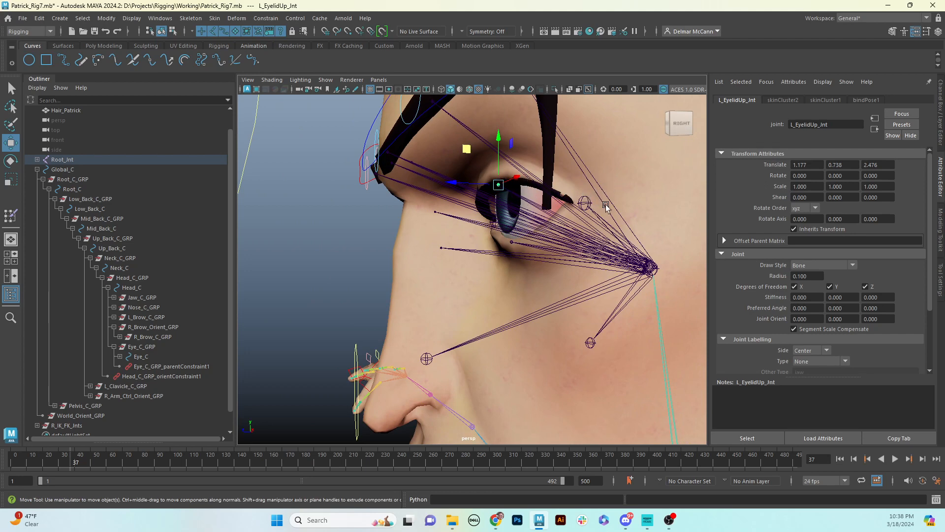
# Duplicate the left eye joint L_Eye_Jnt twice
pyautogui.keyDown('alt'); pyautogui.moveTo(616, 200); pyautogui.dragTo(554, 205); pyautogui.keyUp('alt')
pyautogui.keyDown('alt'); pyautogui.moveTo(644, 205); pyautogui.dragTo(504, 213, button='right'); pyautogui.keyUp('alt')
pyautogui.keyDown('alt'); pyautogui.moveTo(582, 212); pyautogui.dragTo(557, 231, button='middle'); pyautogui.keyUp('alt')
pyautogui.keyDown('alt'); pyautogui.moveTo(556, 233); pyautogui.dragTo(583, 226); pyautogui.keyUp('alt')
pyautogui.click(522, 266)
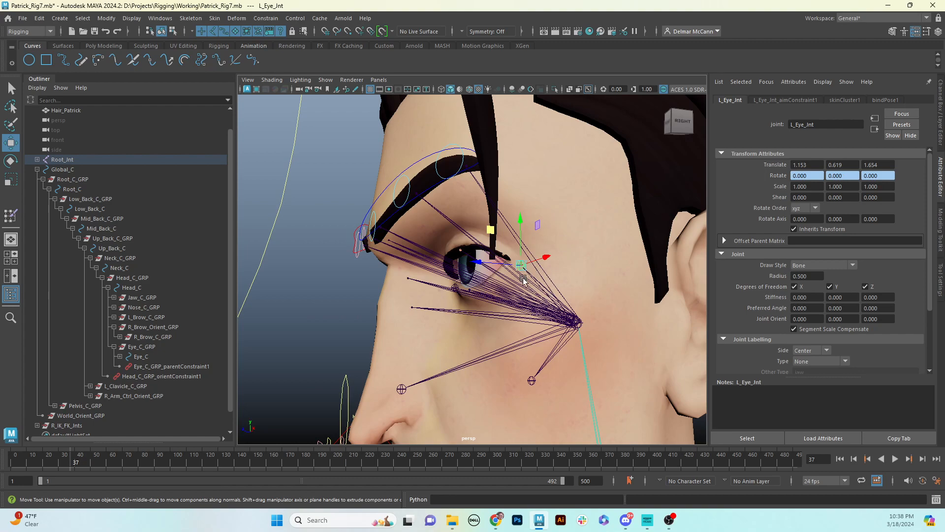
pyautogui.keyDown('alt'); pyautogui.moveTo(504, 287); pyautogui.dragTo(538, 284); pyautogui.keyUp('alt')
pyautogui.hotkey('ctrl', 'd')
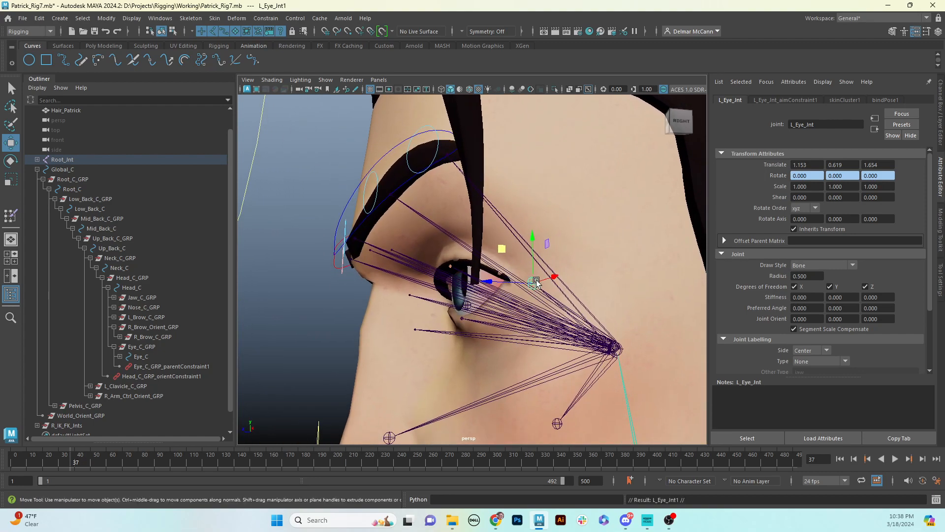
# Delete the copied aim constraints under L_Eye_Jnt1 and L_Eye_Jnt2
pyautogui.press('f')
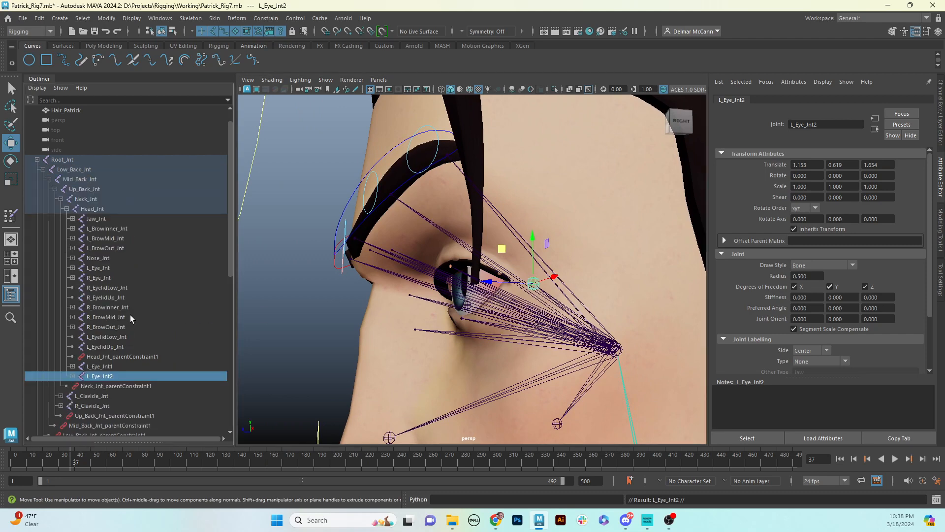
pyautogui.click(72, 376)
pyautogui.click(72, 366)
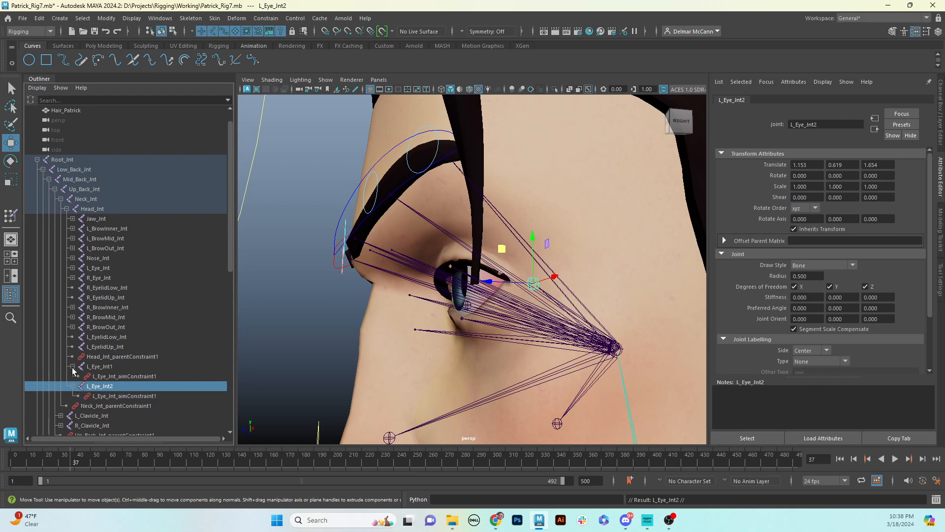
pyautogui.click(122, 396)
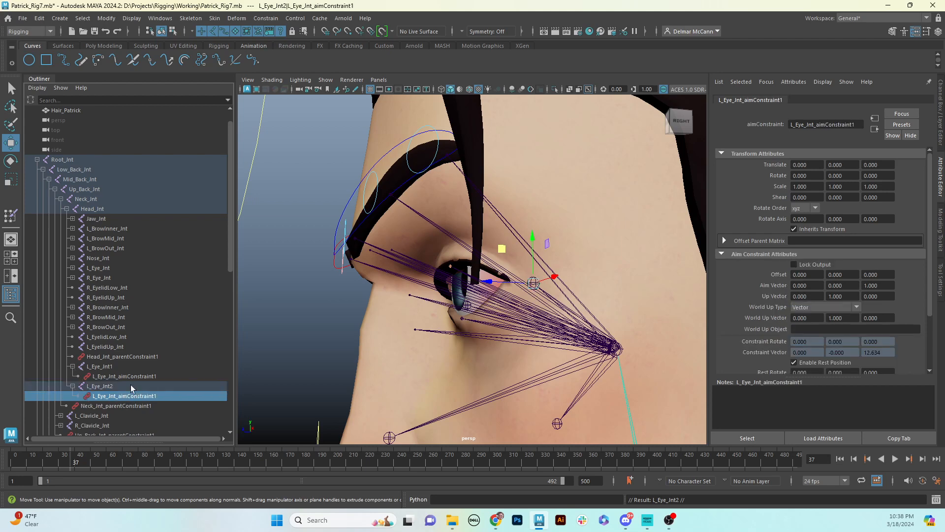
pyautogui.keyDown('ctrl'); pyautogui.click(133, 376); pyautogui.keyUp('ctrl')
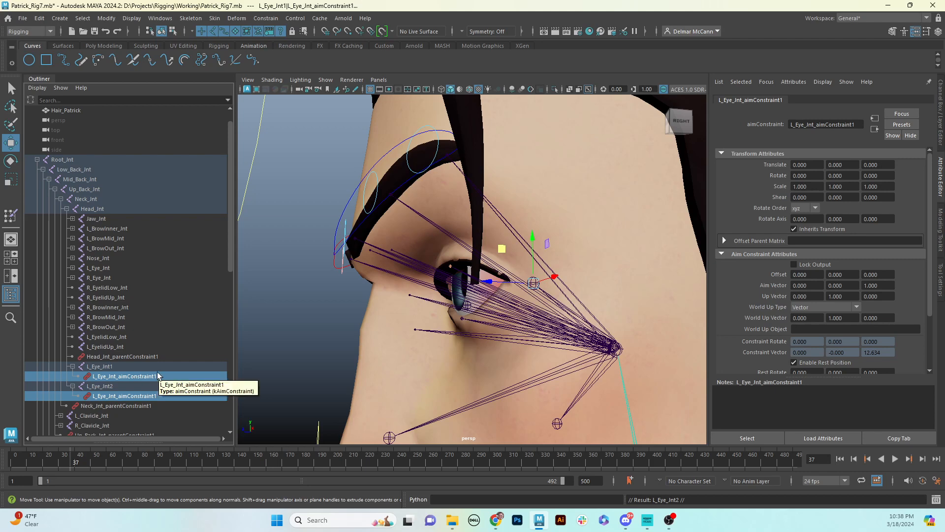
pyautogui.press('Delete')
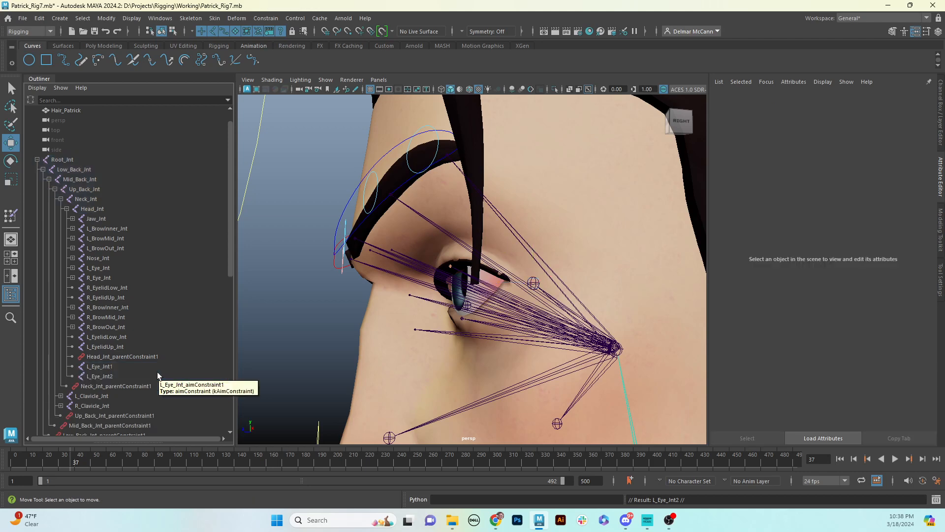
# Set the radius of the duplicated joint L_Eye_Jnt1 to 0.75
pyautogui.click(101, 367)
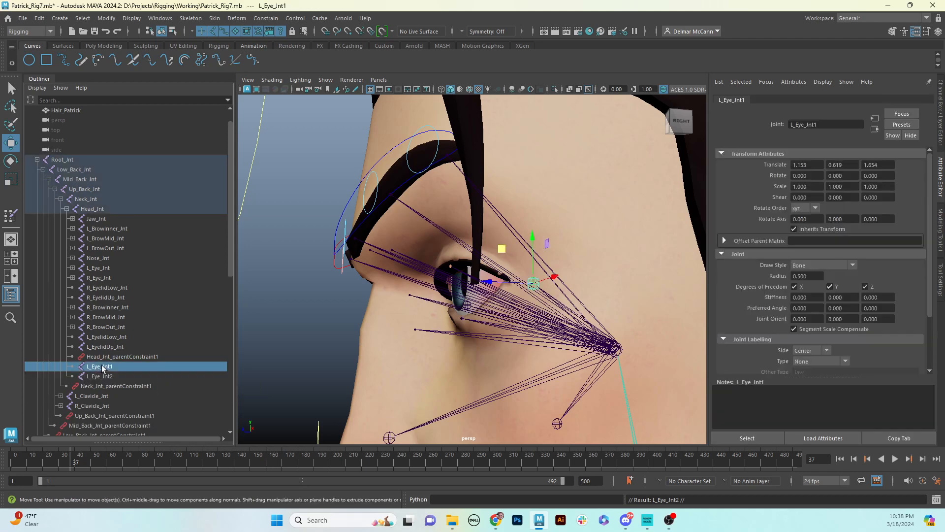
pyautogui.click(941, 133)
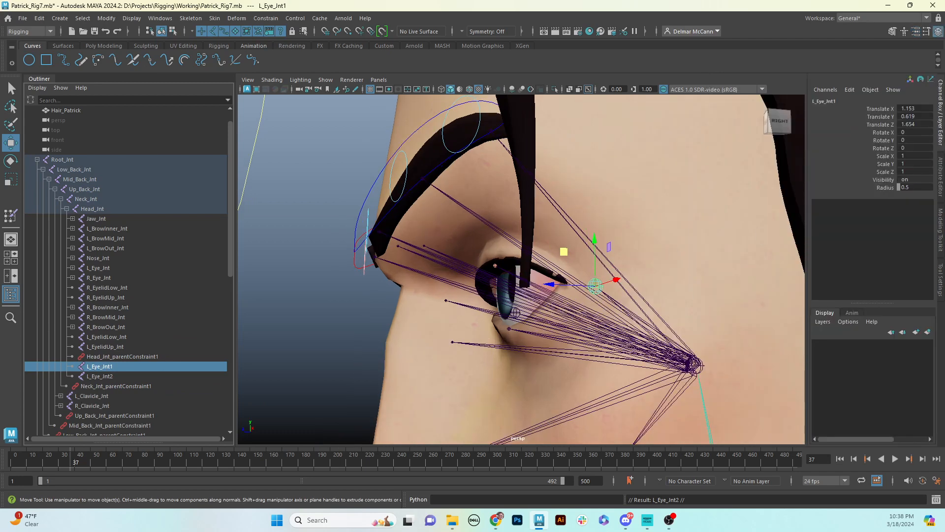
pyautogui.click(922, 187)
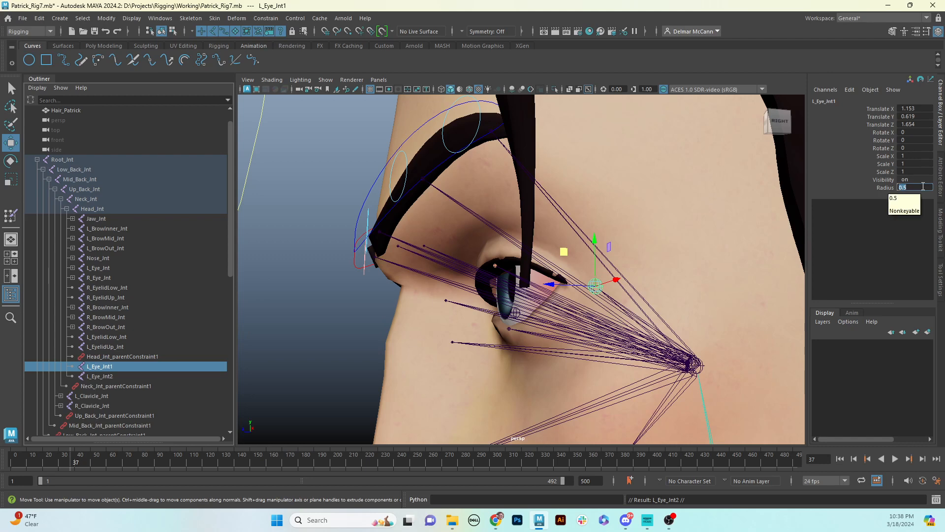
pyautogui.press('BackSpace')
pyautogui.press('Return')
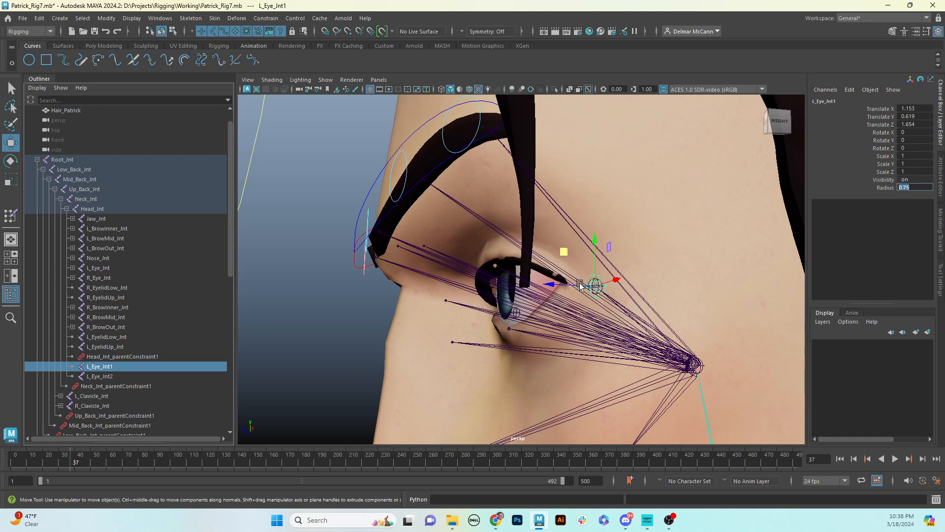
# Set the radius of the duplicated joint L_Eye_Jnt2 to 1
pyautogui.click(121, 376)
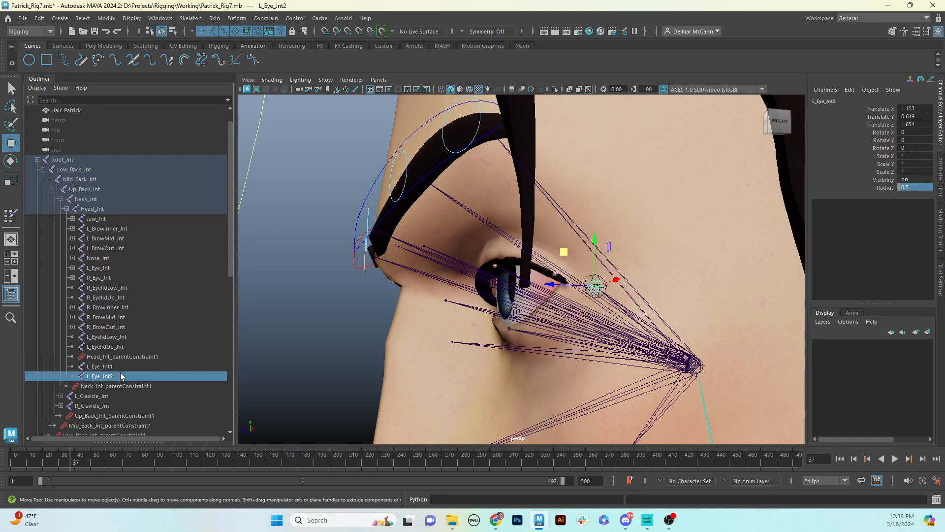
pyautogui.click(918, 187)
pyautogui.write('1')
pyautogui.press('Return')
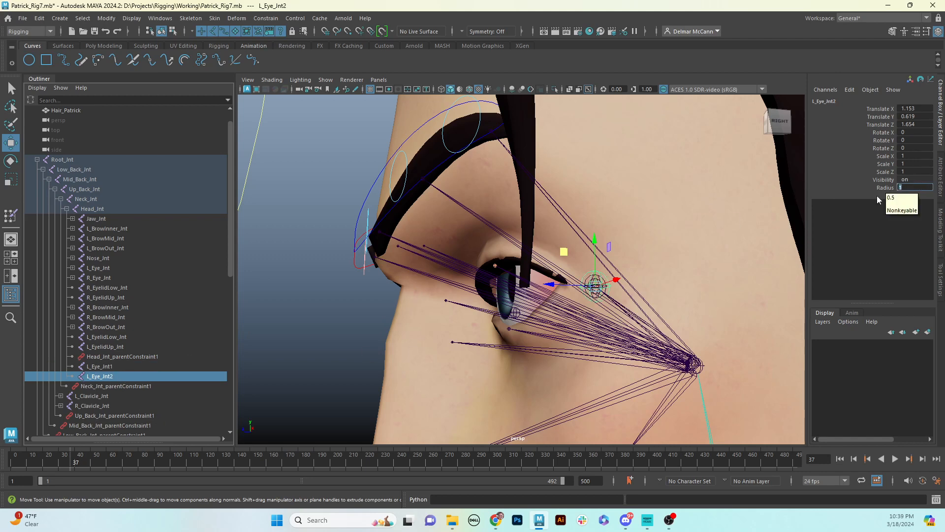
# Rename the duplicated joint L_Eye_Jnt2 as L_EyelidLo_Jnt
pyautogui.click(117, 374)
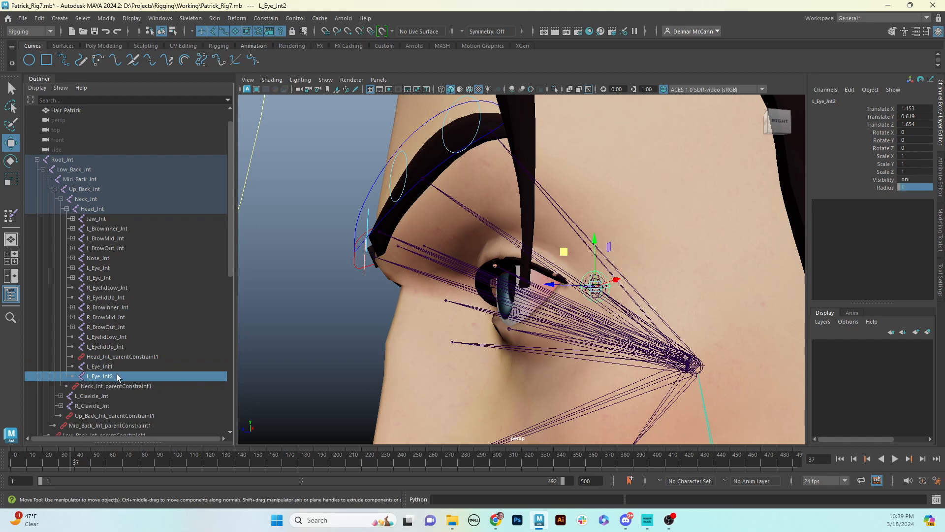
pyautogui.doubleClick(118, 376)
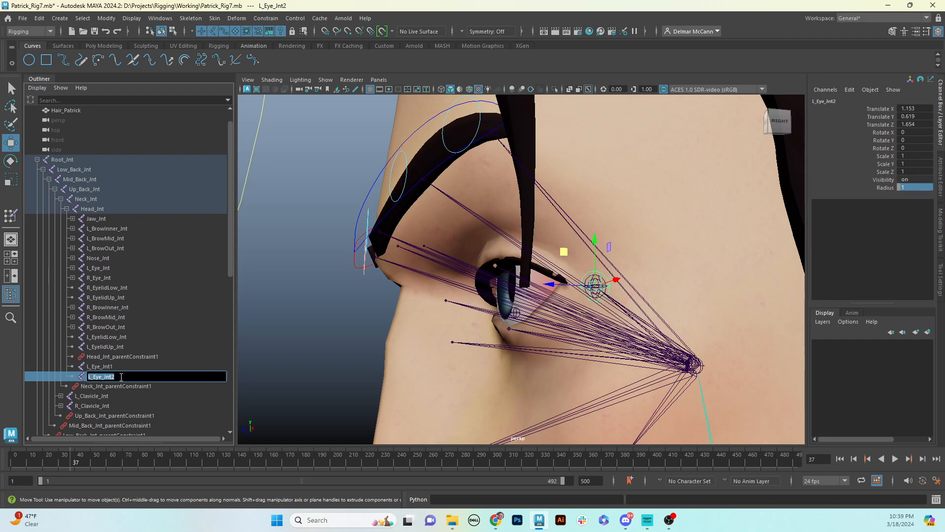
pyautogui.click(121, 377)
pyautogui.press('BackSpace')
pyautogui.press('BackSpace')
pyautogui.write('lidLow')
pyautogui.press('Return')
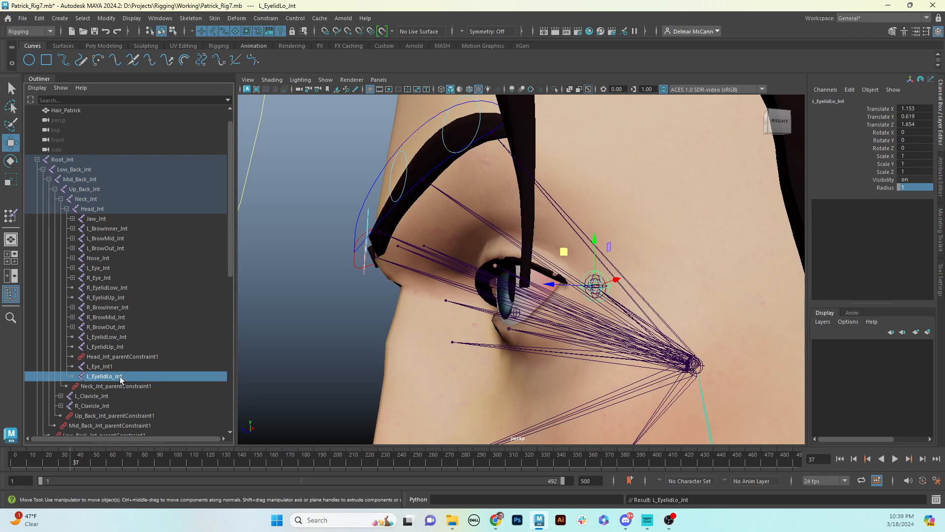
# Rename the duplicated joint L_Eye_Jnt1 as L_EyelidUp_Jnt1
pyautogui.doubleClick(125, 366)
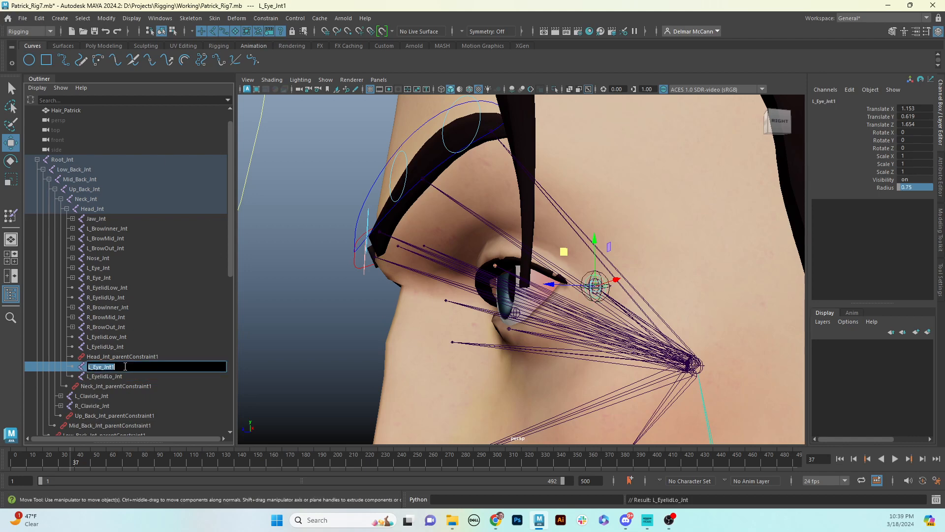
pyautogui.click(126, 367)
pyautogui.write('lid_u')
pyautogui.press('Return')
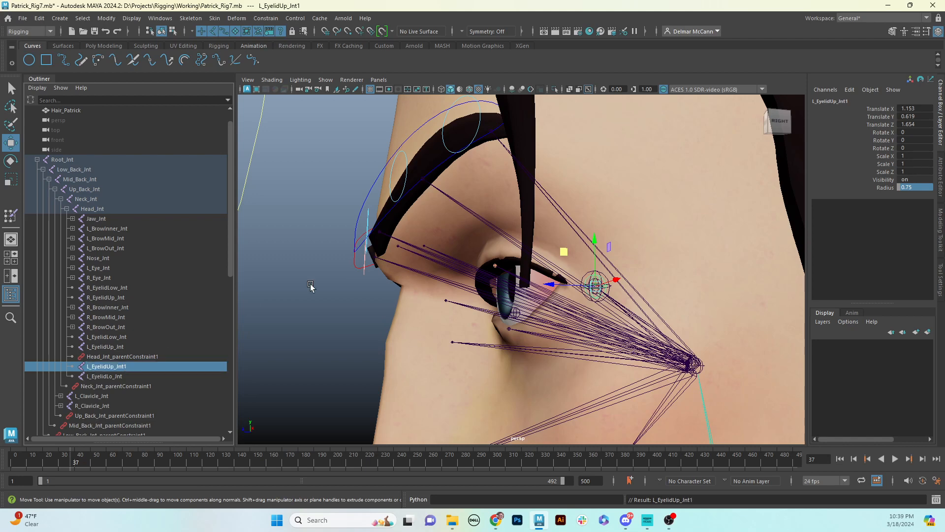
# Rename the duplicated upper eyelid joint L_EyelidUp_Jnt1 as L_EyelidUp
pyautogui.keyDown('alt'); pyautogui.moveTo(455, 291); pyautogui.dragTo(571, 258, button='right'); pyautogui.keyUp('alt')
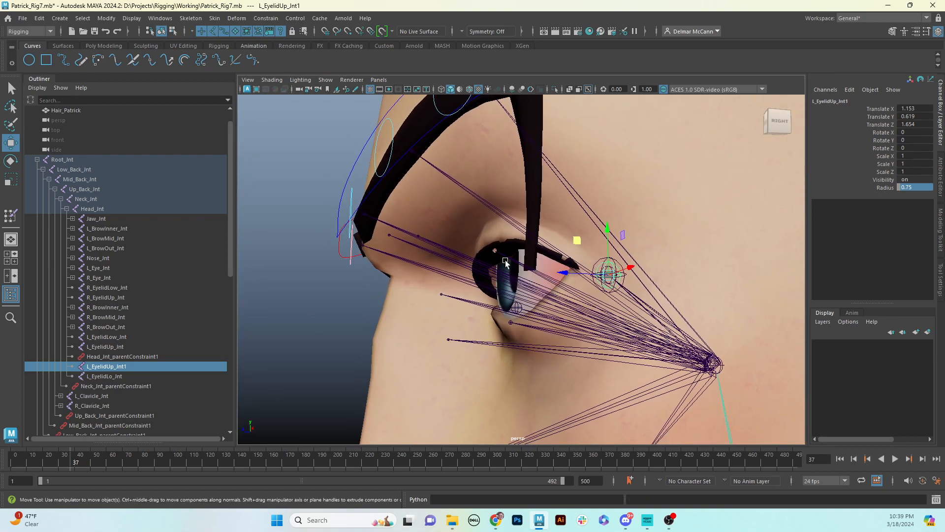
pyautogui.keyDown('alt'); pyautogui.moveTo(507, 266); pyautogui.dragTo(524, 286); pyautogui.keyUp('alt')
pyautogui.keyDown('alt'); pyautogui.moveTo(516, 244); pyautogui.dragTo(525, 255, button='middle'); pyautogui.keyUp('alt')
pyautogui.click(435, 232)
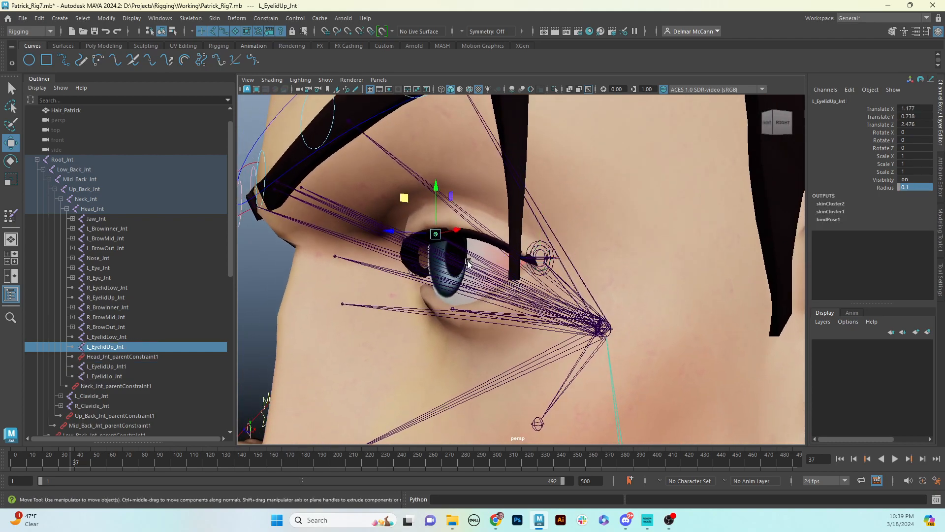
pyautogui.keyDown('alt'); pyautogui.moveTo(482, 284); pyautogui.dragTo(482, 260, button='middle'); pyautogui.keyUp('alt')
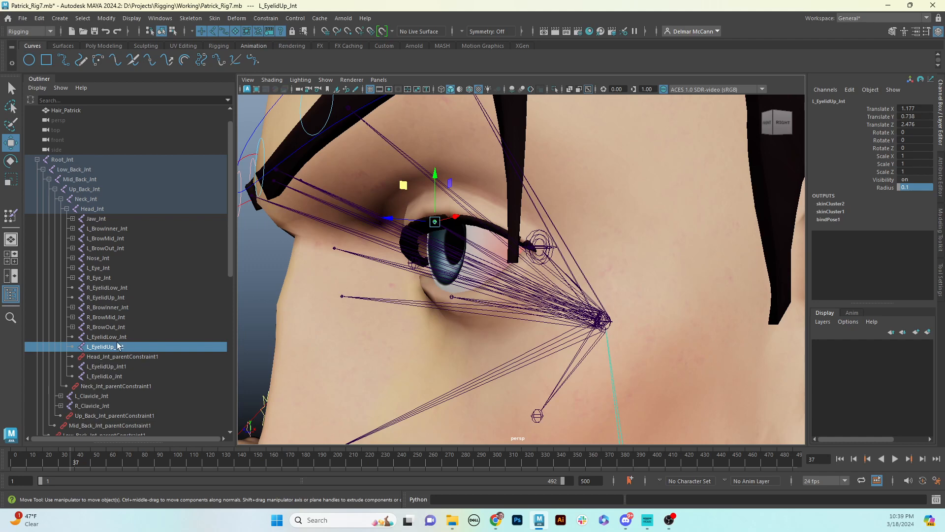
pyautogui.doubleClick(125, 366)
pyautogui.click(137, 368)
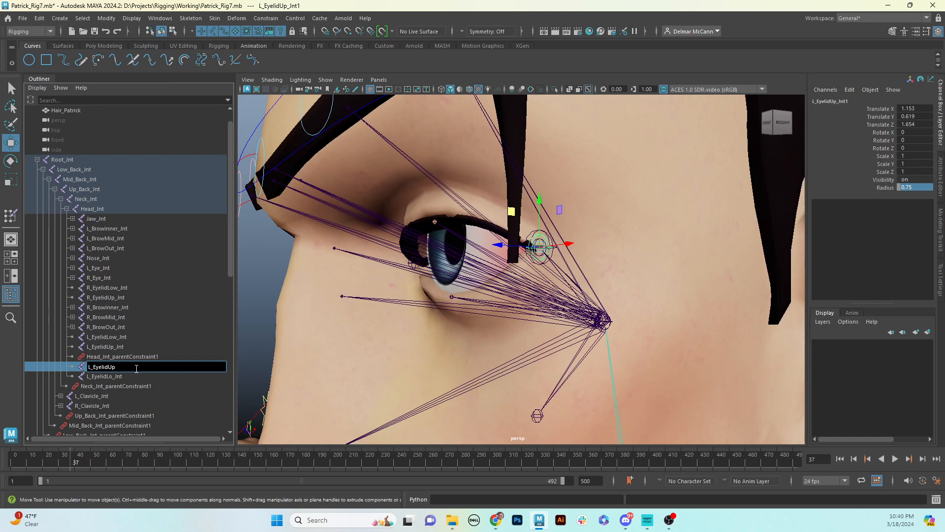
# Rename the duplicated lower eyelid joint L_EyelidLo_Jnt as L_EyelidLo
pyautogui.click(106, 376)
pyautogui.doubleClick(106, 376)
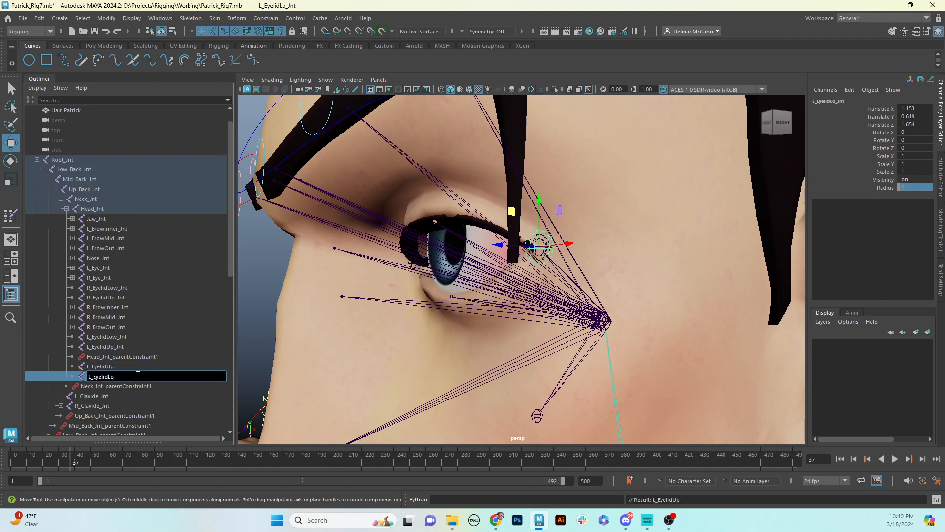
pyautogui.press('Return')
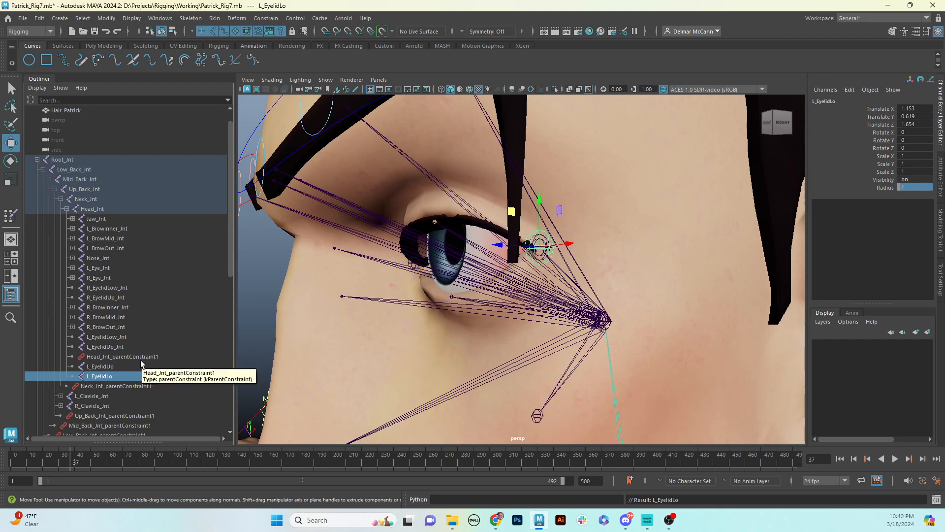
# Parent the L_EyelidUp_Jnt joint under the L_EyelidUp pivot joint
pyautogui.click(109, 346)
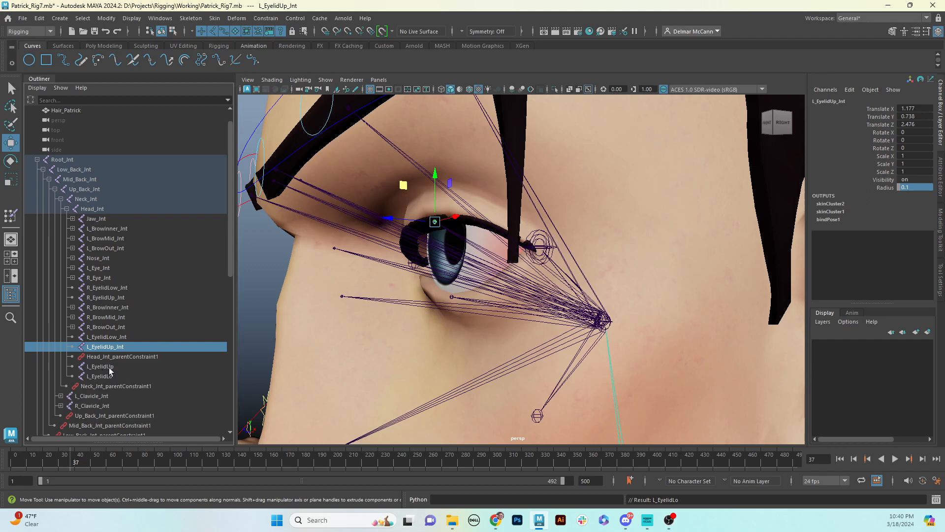
pyautogui.keyDown('ctrl'); pyautogui.click(109, 367); pyautogui.keyUp('ctrl')
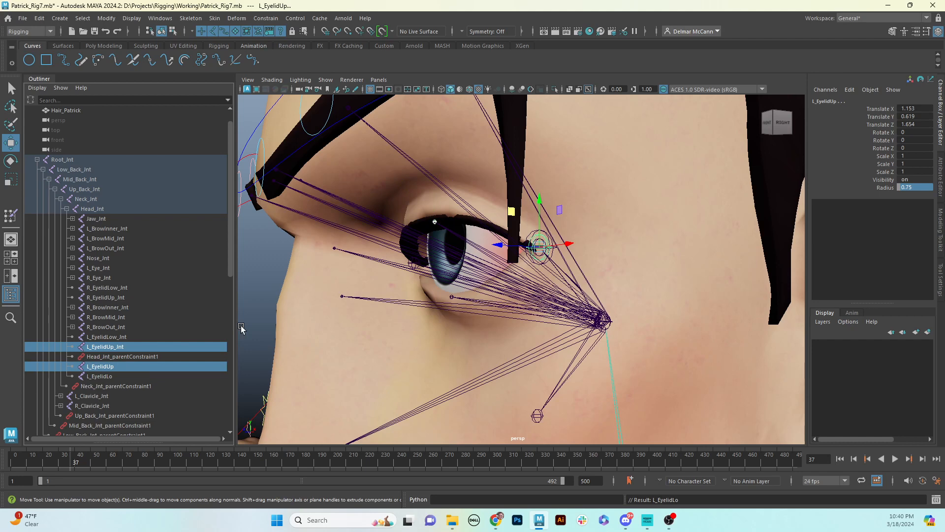
pyautogui.press('p')
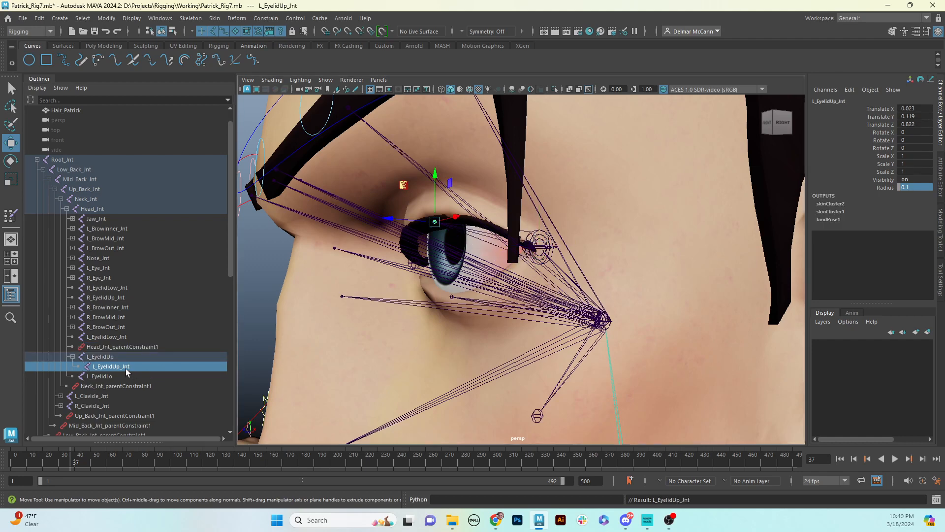
# Parent the L_EyelidLow_Jnt joint under the L_EyelidLo pivot joint
pyautogui.click(114, 338)
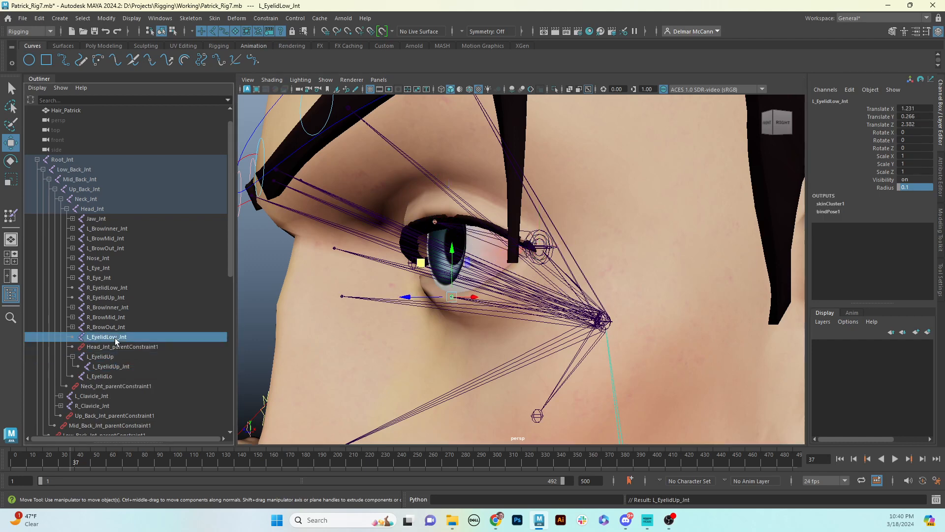
pyautogui.keyDown('ctrl'); pyautogui.click(105, 378); pyautogui.keyUp('ctrl')
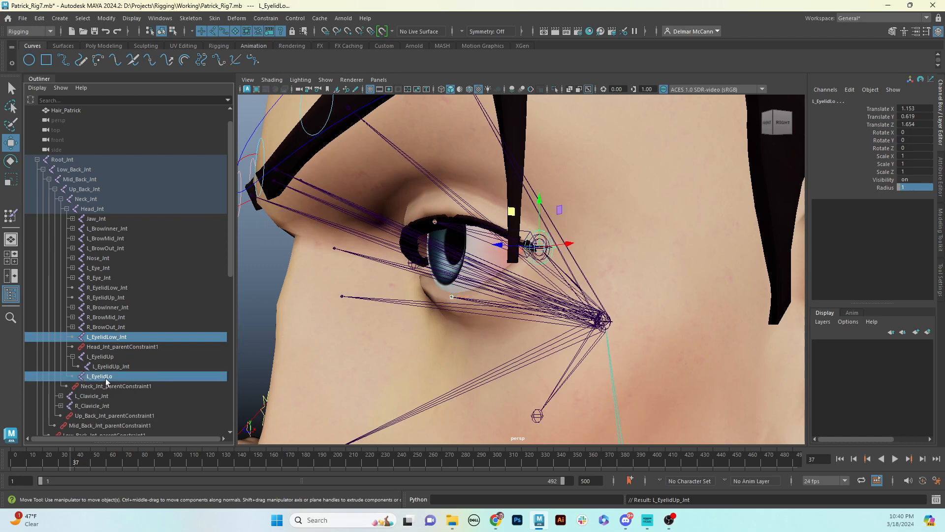
pyautogui.press('p')
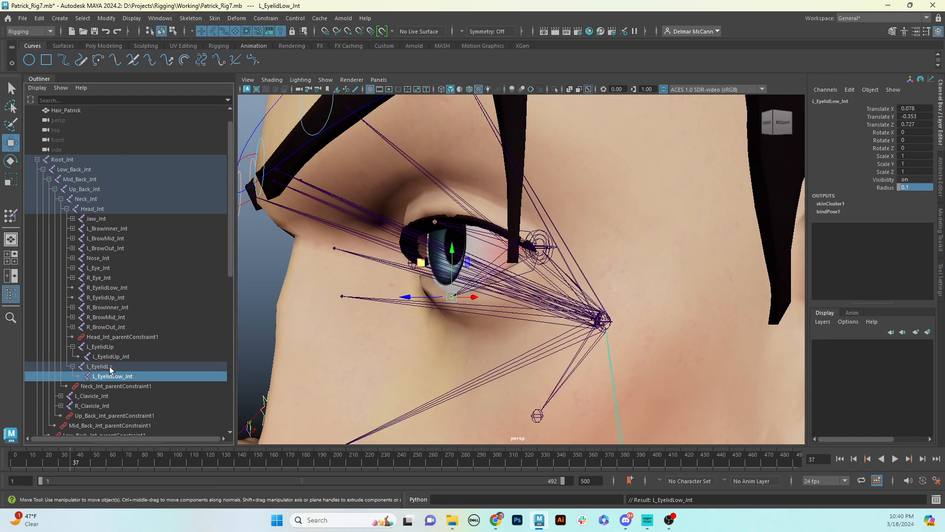
# Try rotating the L_EyelidLo pivot joint 15 degrees about X to test the lower eyelid, and undo the rotation
pyautogui.click(110, 366)
pyautogui.keyDown('alt'); pyautogui.moveTo(369, 342); pyautogui.dragTo(628, 301); pyautogui.keyUp('alt')
pyautogui.press('e')
pyautogui.keyDown('alt'); pyautogui.moveTo(533, 315); pyautogui.dragTo(640, 314); pyautogui.keyUp('alt')
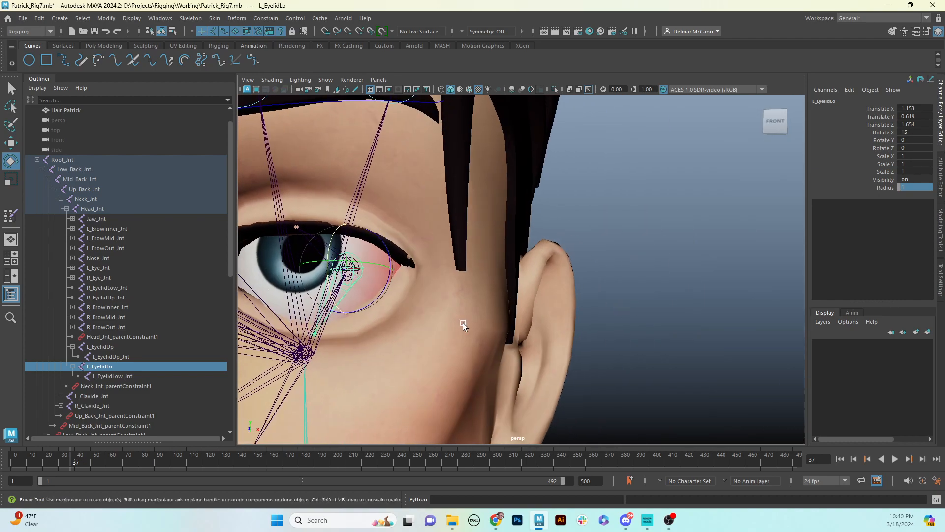
pyautogui.keyDown('alt'); pyautogui.moveTo(463, 323); pyautogui.dragTo(549, 302, button='middle'); pyautogui.keyUp('alt')
pyautogui.keyDown('alt'); pyautogui.moveTo(549, 302); pyautogui.dragTo(465, 323, button='right'); pyautogui.keyUp('alt')
pyautogui.hotkey('ctrl', 'z')
# Try rotating the L_EyelidUp pivot joint about X to close the upper eyelid, and return it to zero rotation
pyautogui.keyDown('alt'); pyautogui.moveTo(527, 309); pyautogui.dragTo(594, 315); pyautogui.keyUp('alt')
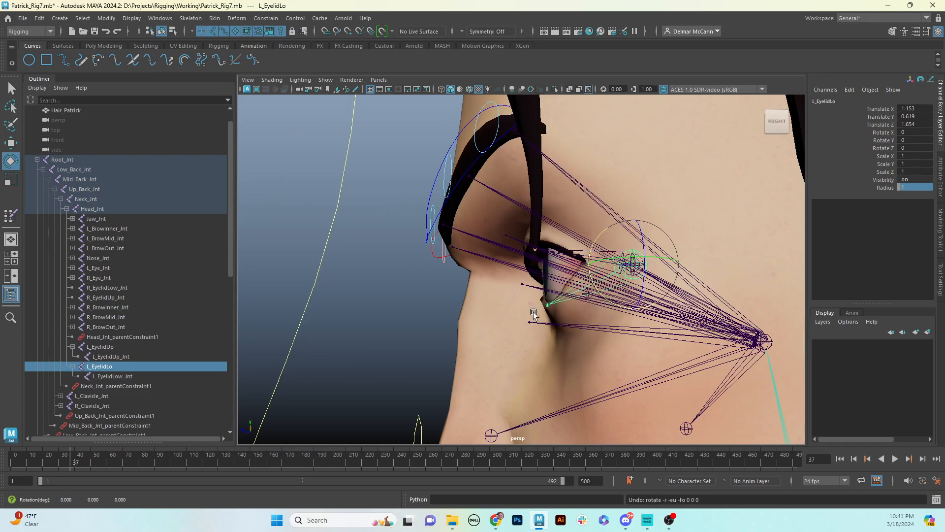
pyautogui.keyDown('alt'); pyautogui.moveTo(535, 313); pyautogui.dragTo(585, 315); pyautogui.keyUp('alt')
pyautogui.keyDown('alt'); pyautogui.moveTo(584, 315); pyautogui.dragTo(701, 281, button='right'); pyautogui.keyUp('alt')
pyautogui.keyDown('alt'); pyautogui.moveTo(546, 278); pyautogui.dragTo(531, 300, button='middle'); pyautogui.keyUp('alt')
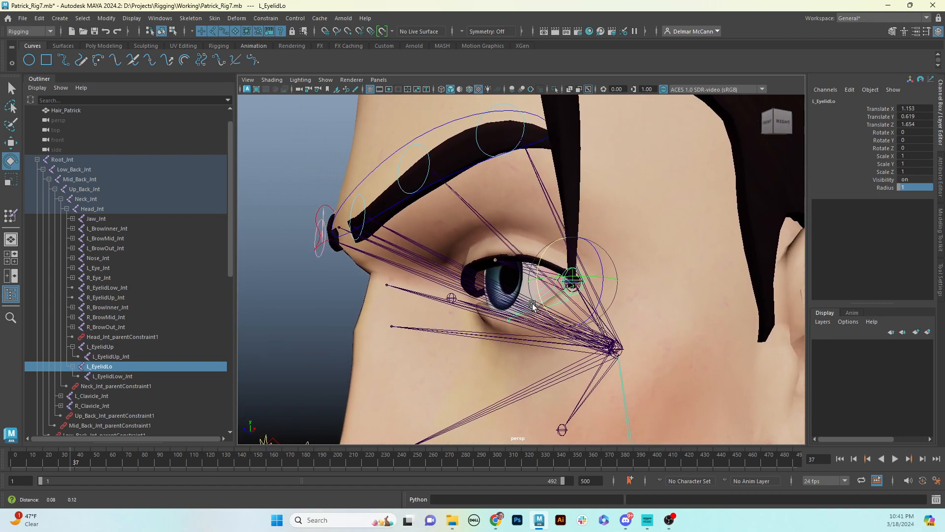
pyautogui.keyDown('alt'); pyautogui.moveTo(531, 300); pyautogui.dragTo(517, 291); pyautogui.keyUp('alt')
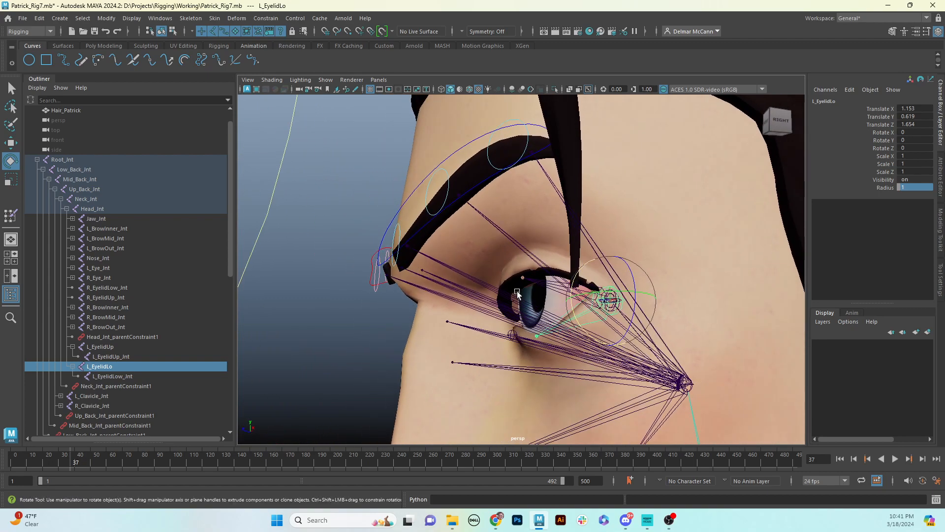
pyautogui.click(553, 287)
pyautogui.moveTo(576, 274)
pyautogui.mouseDown()
pyautogui.moveTo(574, 285)
pyautogui.moveTo(571, 266)
pyautogui.mouseUp()
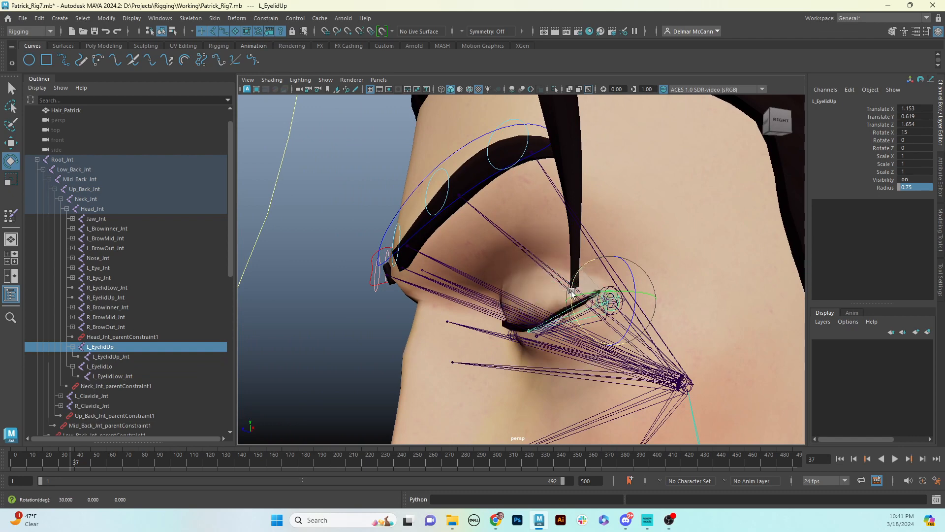
pyautogui.moveTo(571, 292); pyautogui.dragTo(496, 348)
pyautogui.scroll(3, 496, 348)
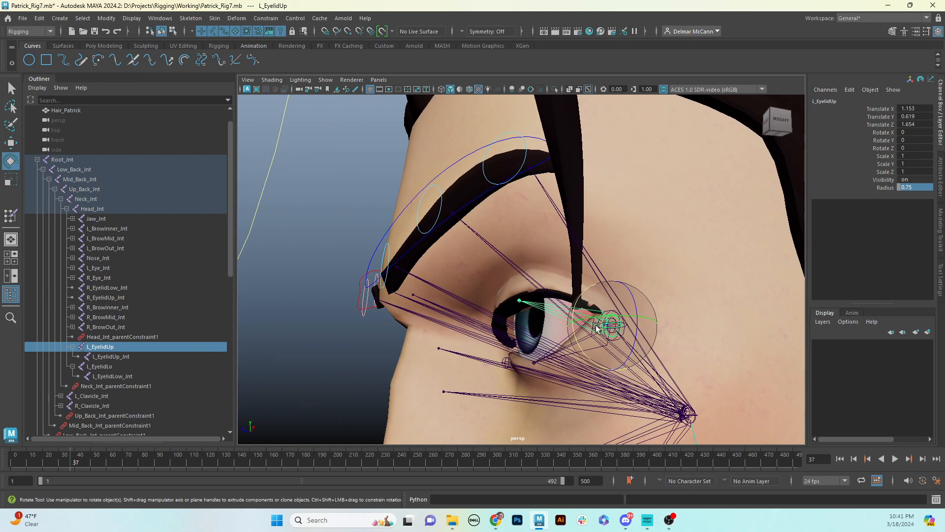
# Deselect the eyelid joint and examine the left eye, the whole face and the eye controls from the front
pyautogui.keyDown('alt'); pyautogui.moveTo(561, 371); pyautogui.dragTo(525, 349); pyautogui.keyUp('alt')
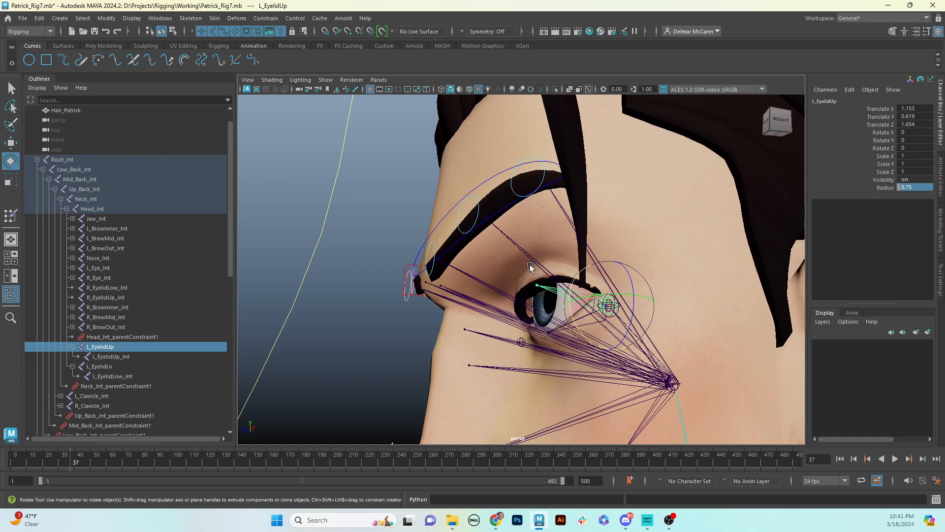
pyautogui.keyDown('alt'); pyautogui.moveTo(539, 371); pyautogui.dragTo(550, 370, button='middle'); pyautogui.keyUp('alt')
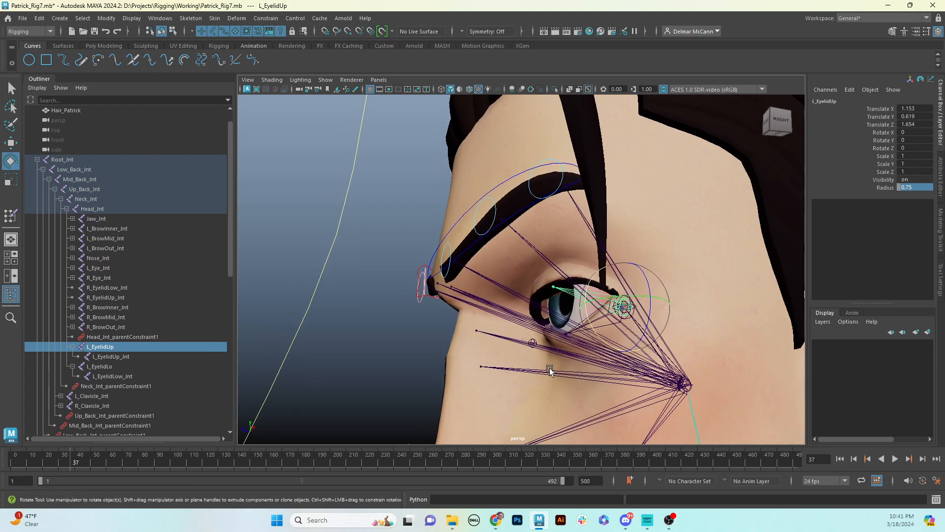
pyautogui.keyDown('alt'); pyautogui.moveTo(550, 369); pyautogui.dragTo(629, 331); pyautogui.keyUp('alt')
pyautogui.click(638, 317)
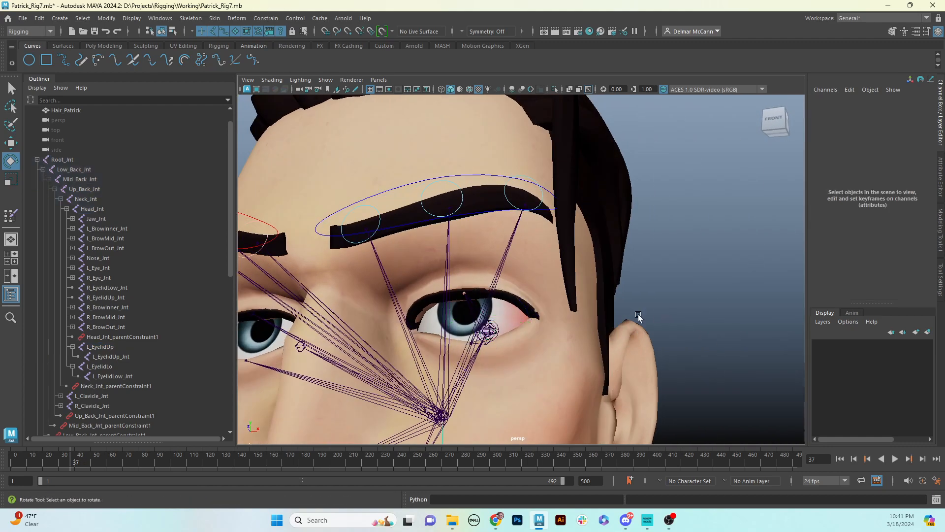
pyautogui.keyDown('alt'); pyautogui.moveTo(492, 339); pyautogui.dragTo(597, 325); pyautogui.keyUp('alt')
pyautogui.keyDown('alt'); pyautogui.moveTo(596, 325); pyautogui.dragTo(393, 340, button='right'); pyautogui.keyUp('alt')
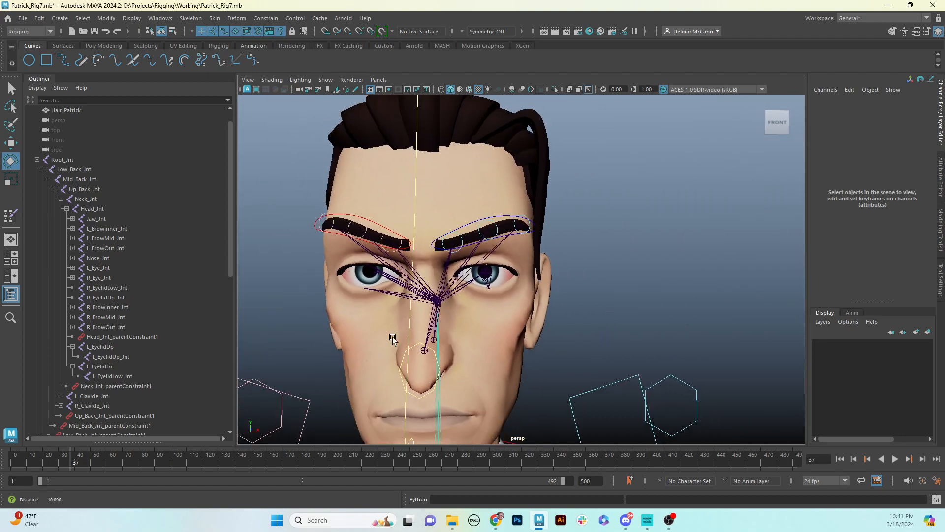
pyautogui.keyDown('alt'); pyautogui.moveTo(573, 323); pyautogui.dragTo(536, 329); pyautogui.keyUp('alt')
pyautogui.keyDown('alt'); pyautogui.moveTo(556, 325); pyautogui.dragTo(528, 320, button='right'); pyautogui.keyUp('alt')
pyautogui.keyDown('alt'); pyautogui.moveTo(571, 332); pyautogui.dragTo(520, 311); pyautogui.keyUp('alt')
pyautogui.keyDown('alt'); pyautogui.moveTo(520, 310); pyautogui.dragTo(452, 346, button='right'); pyautogui.keyUp('alt')
pyautogui.keyDown('alt'); pyautogui.moveTo(452, 346); pyautogui.dragTo(468, 305); pyautogui.keyUp('alt')
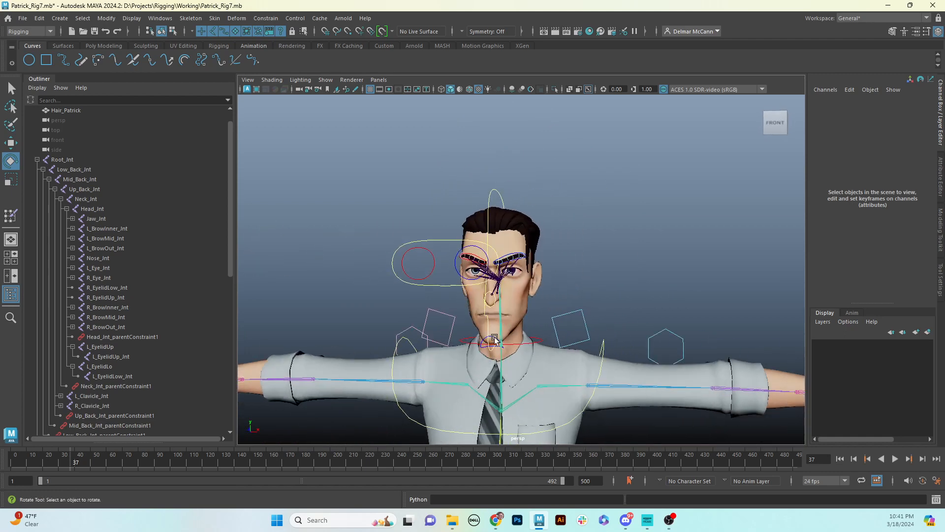
pyautogui.keyDown('alt'); pyautogui.moveTo(446, 273); pyautogui.dragTo(440, 271); pyautogui.keyUp('alt')
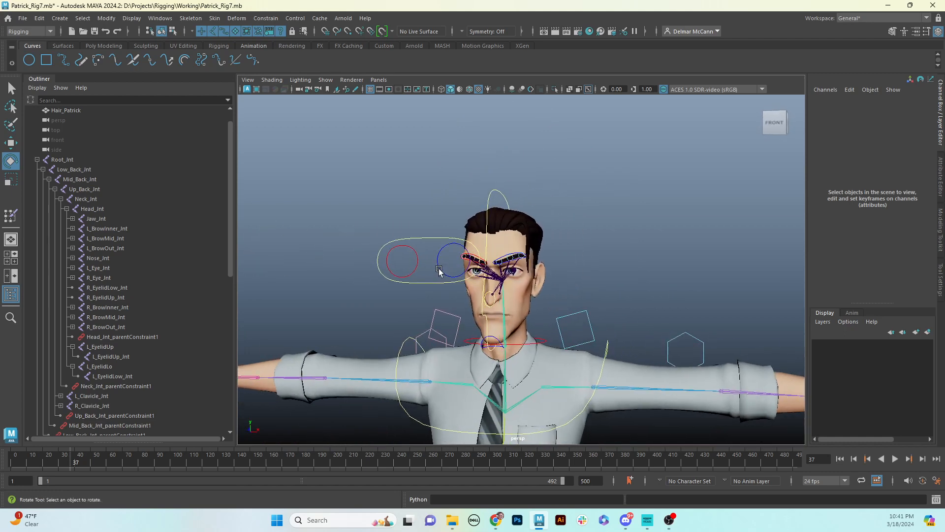
# Add a keyable float attribute named Blink with minimum -10, maximum 10 and default 0 to both L_Eye_C and R_Eye_C
pyautogui.click(439, 271)
pyautogui.press('q')
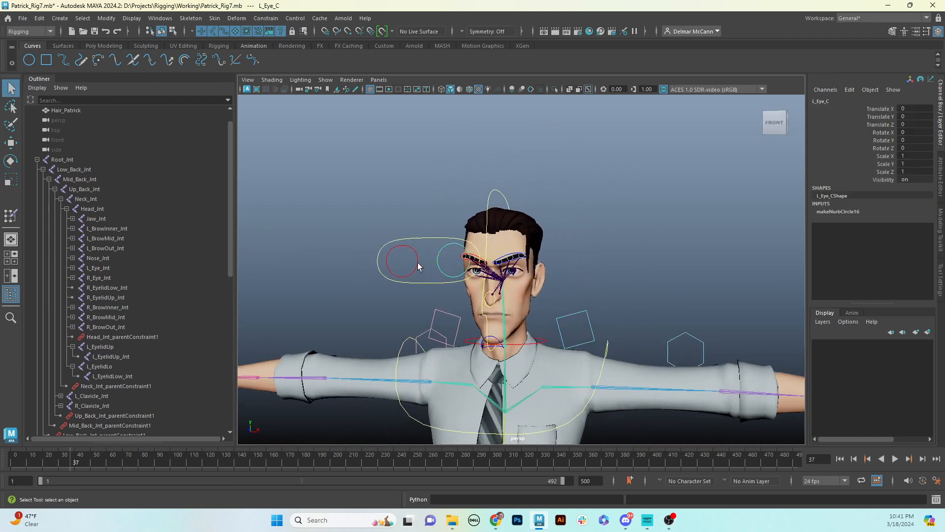
pyautogui.click(417, 264)
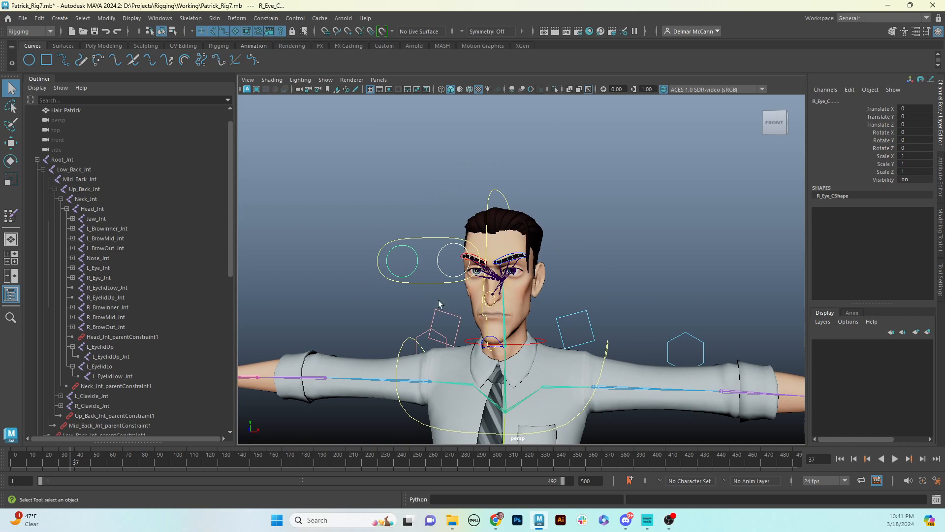
pyautogui.click(852, 90)
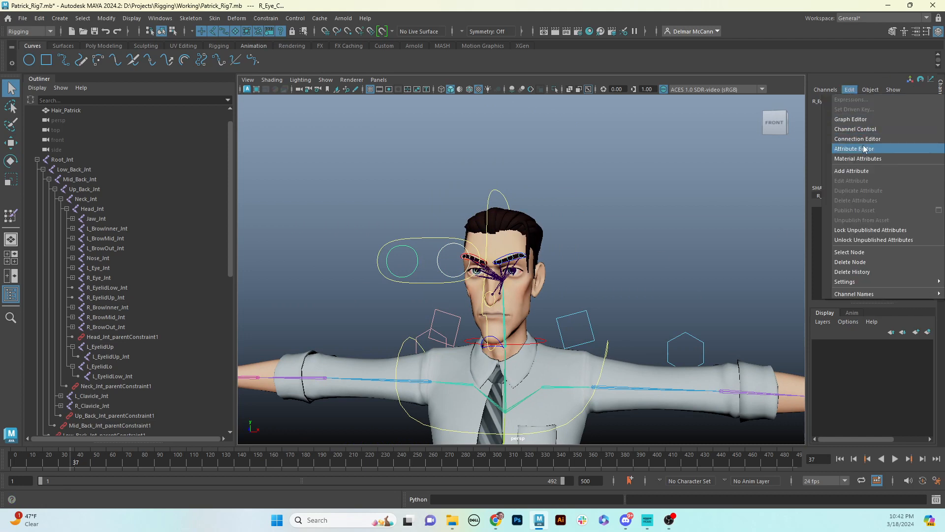
pyautogui.click(868, 170)
pyautogui.moveTo(509, 129); pyautogui.dragTo(645, 127)
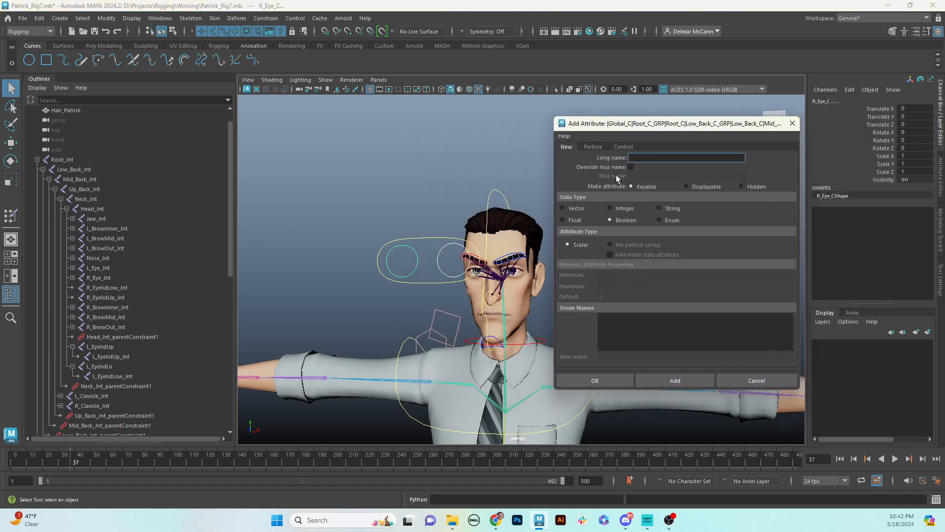
pyautogui.click(563, 220)
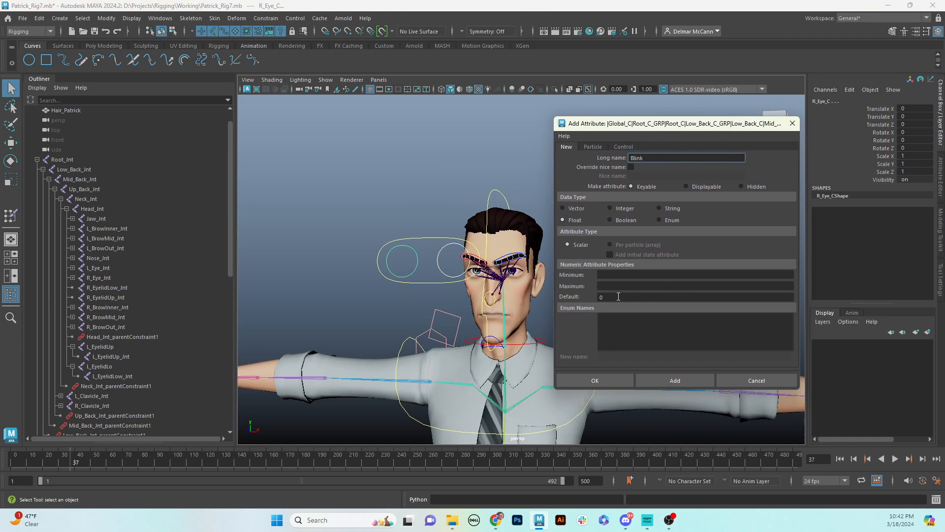
pyautogui.click(615, 273)
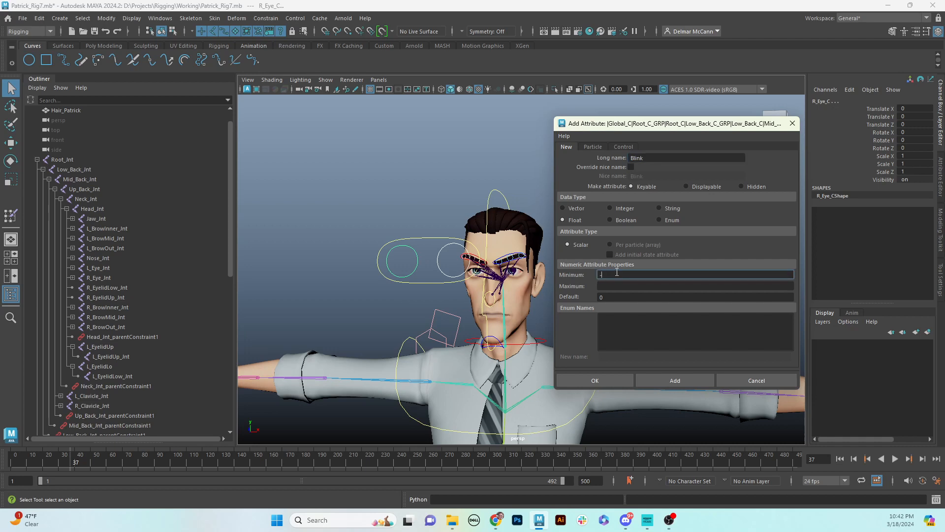
pyautogui.click(620, 287)
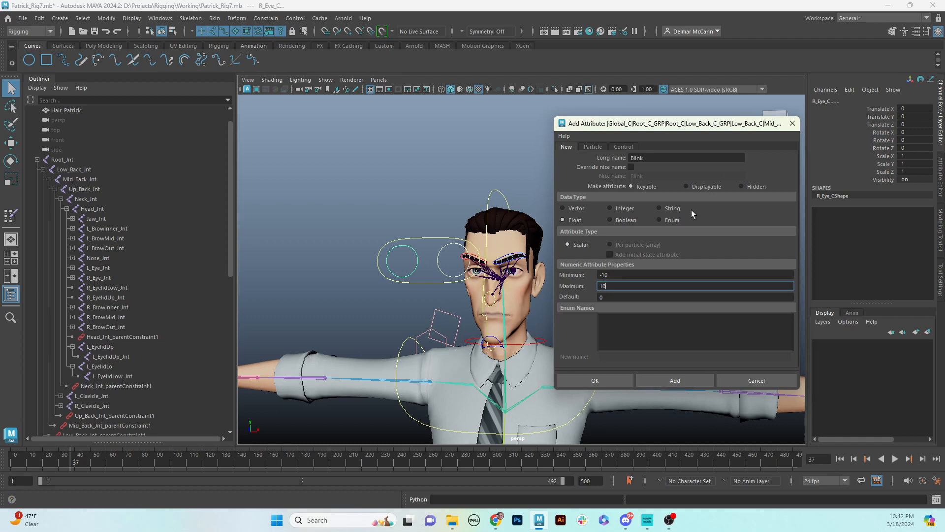
pyautogui.click(704, 384)
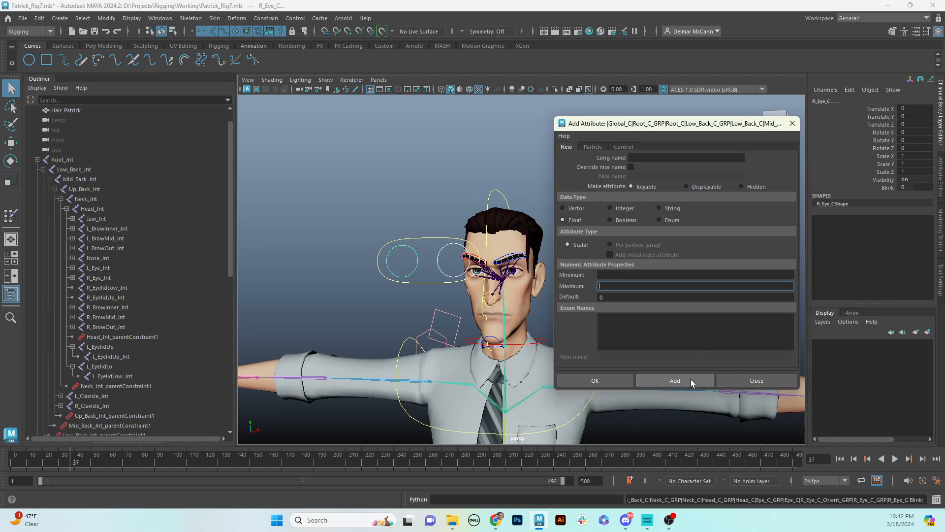
pyautogui.click(793, 124)
# Slide the Blink attribute of both eye controls through its range to test the limits, and reset it to 0
pyautogui.click(887, 188)
pyautogui.moveTo(654, 264); pyautogui.dragTo(488, 294, button='middle')
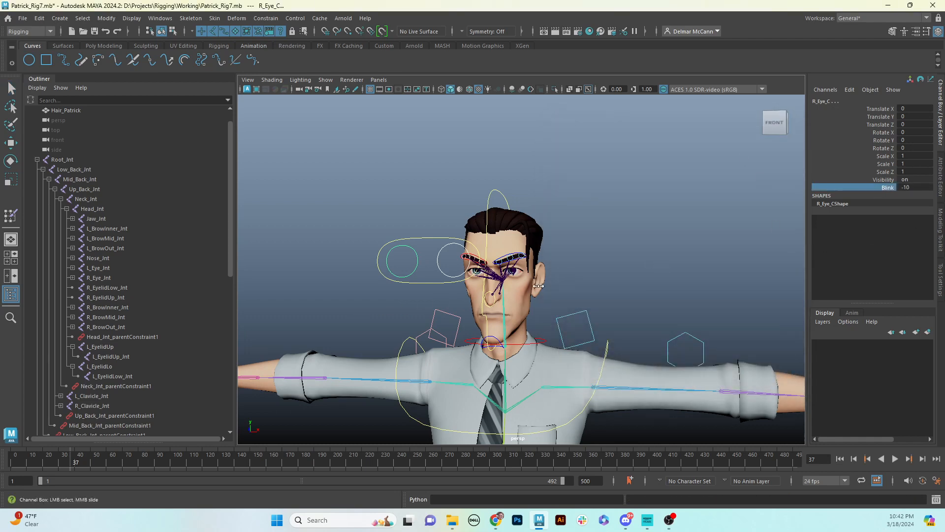
pyautogui.moveTo(772, 246); pyautogui.dragTo(517, 285, button='middle')
pyautogui.click(921, 188)
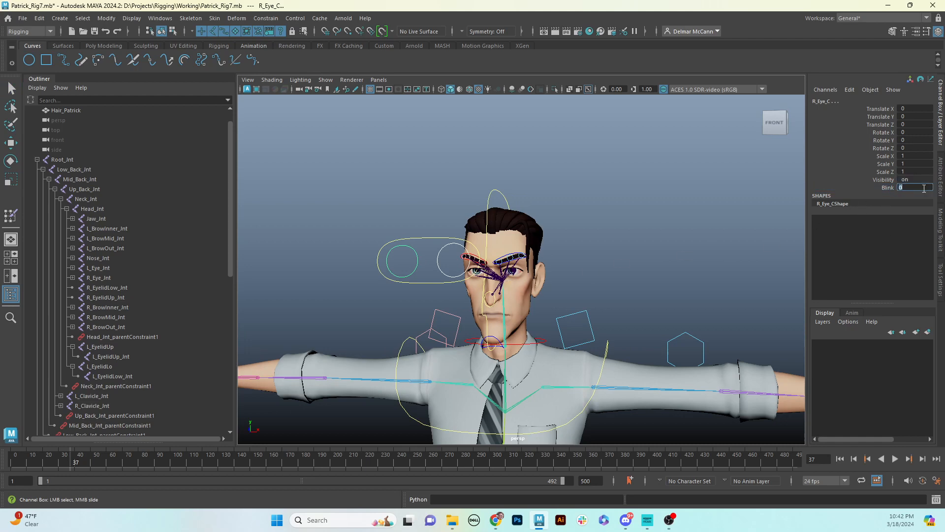
pyautogui.scroll(8, 538, 294)
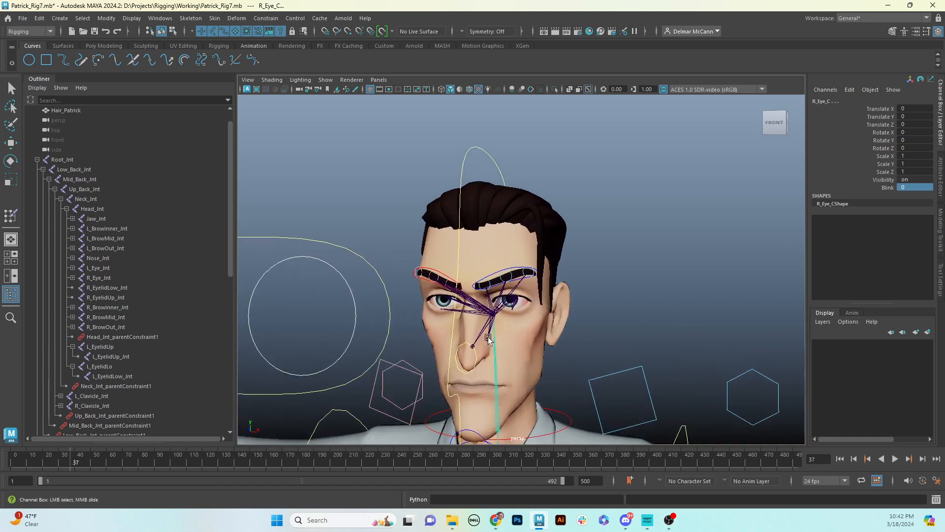
# Select the L_Eye_C control and inspect the eye controls and the face from the front and side
pyautogui.scroll(2, 537, 295)
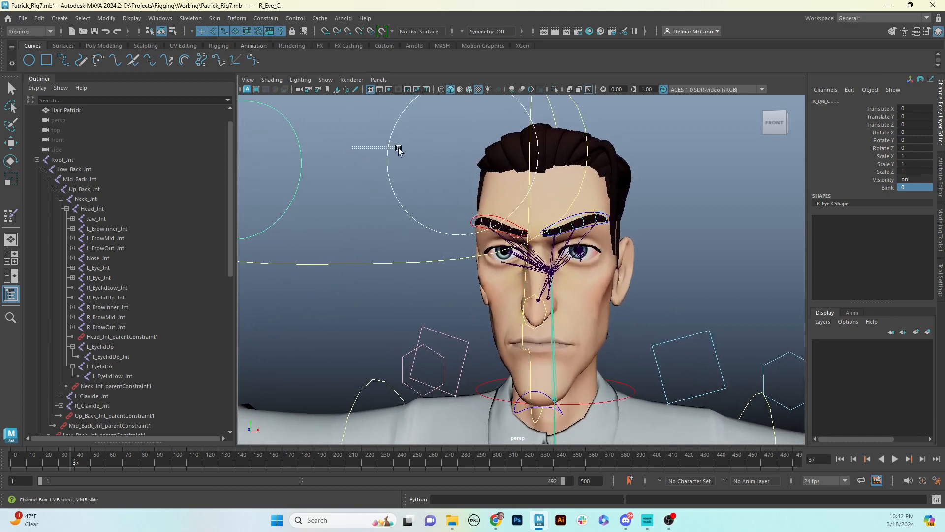
pyautogui.click(412, 199)
pyautogui.keyDown('alt'); pyautogui.moveTo(412, 197); pyautogui.dragTo(421, 225); pyautogui.keyUp('alt')
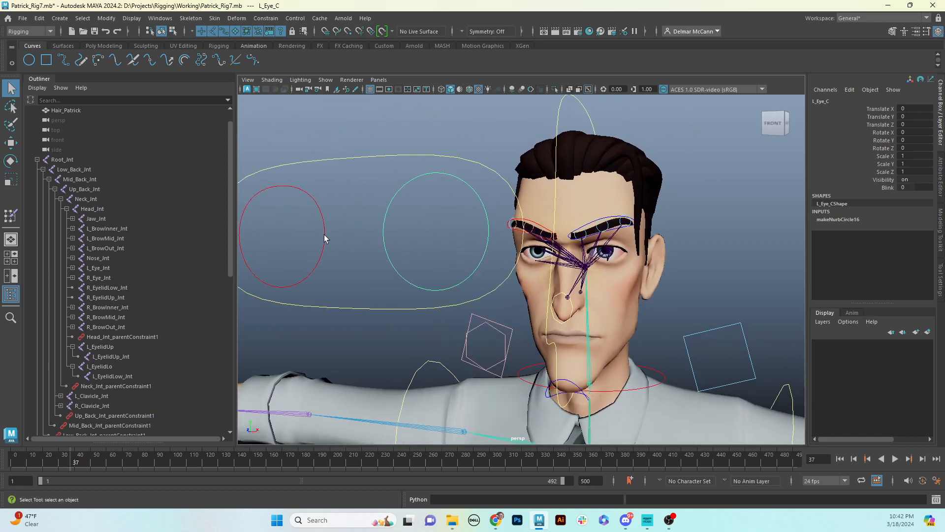
pyautogui.moveTo(353, 232); pyautogui.dragTo(405, 226)
pyautogui.click(366, 232)
pyautogui.keyDown('alt'); pyautogui.moveTo(680, 260); pyautogui.dragTo(676, 240); pyautogui.keyUp('alt')
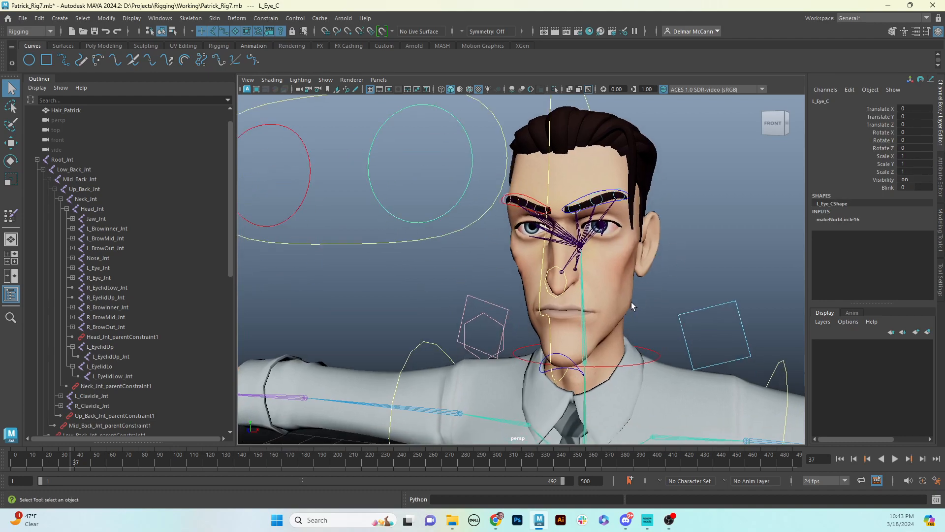
pyautogui.keyDown('alt'); pyautogui.moveTo(631, 302); pyautogui.dragTo(616, 298); pyautogui.keyUp('alt')
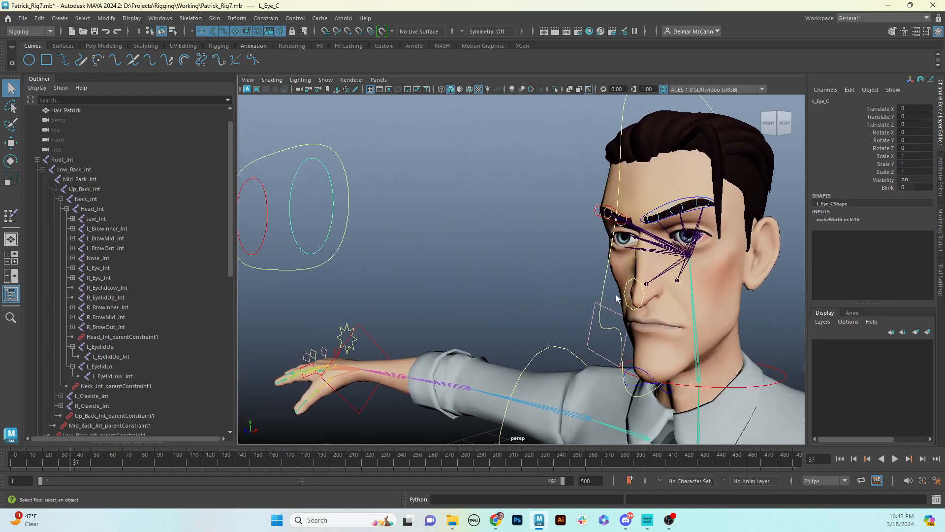
# Select the L_EyelidUp and L_EyelidLo pivot joints and load them as the driven objects in Set Driven Key
pyautogui.keyDown('alt'); pyautogui.moveTo(616, 298); pyautogui.dragTo(591, 289, button='right'); pyautogui.keyUp('alt')
pyautogui.keyDown('alt'); pyautogui.moveTo(629, 281); pyautogui.dragTo(608, 278); pyautogui.keyUp('alt')
pyautogui.keyDown('alt'); pyautogui.moveTo(615, 279); pyautogui.dragTo(654, 272, button='right'); pyautogui.keyUp('alt')
pyautogui.keyDown('alt'); pyautogui.moveTo(650, 271); pyautogui.dragTo(587, 257); pyautogui.keyUp('alt')
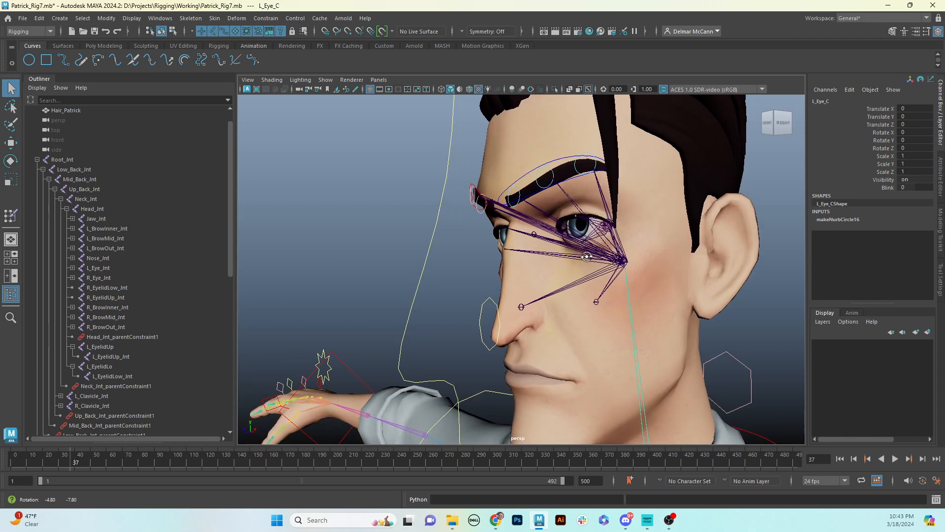
pyautogui.click(598, 225)
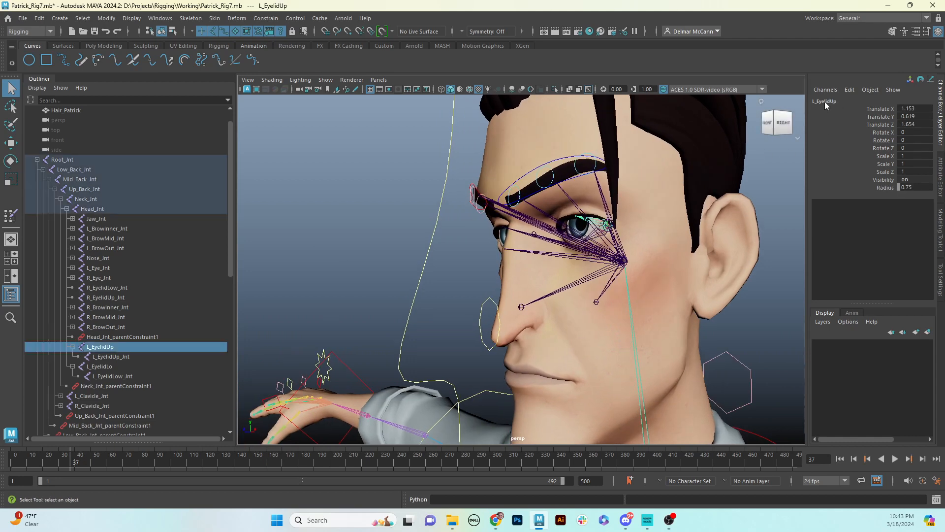
pyautogui.keyDown('shift'); pyautogui.click(595, 237); pyautogui.keyUp('shift')
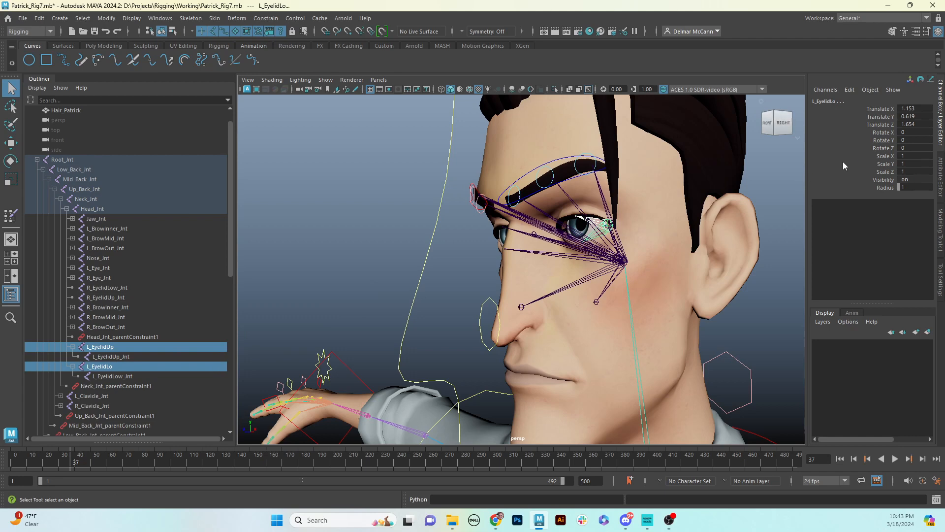
pyautogui.click(883, 148)
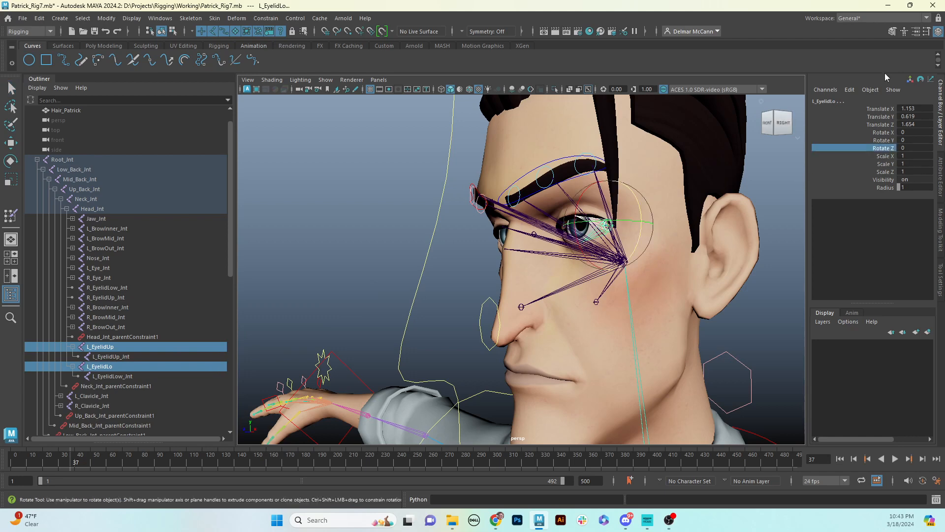
pyautogui.click(849, 90)
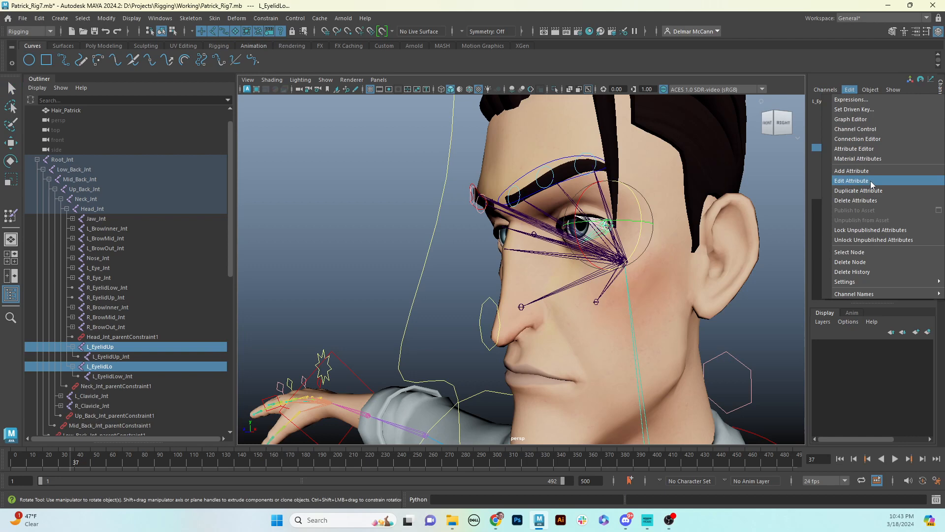
pyautogui.click(865, 110)
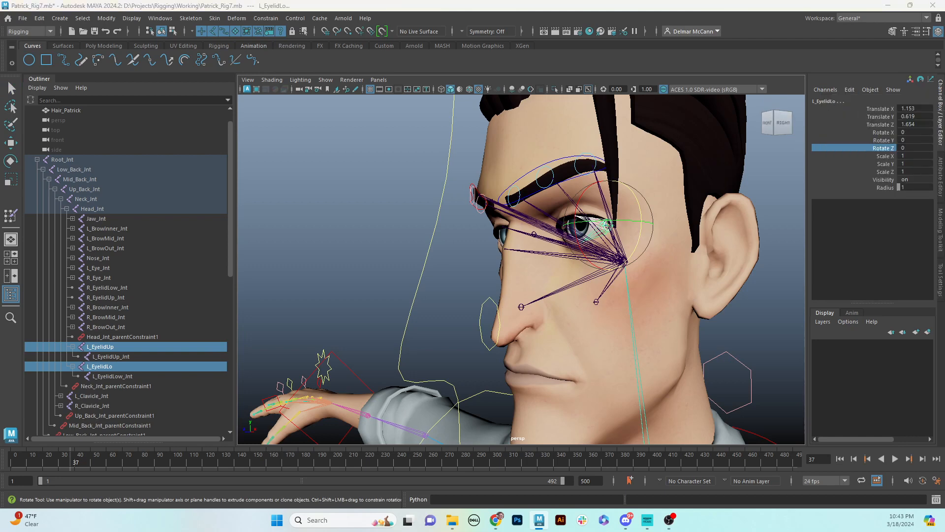
pyautogui.moveTo(815, 244); pyautogui.dragTo(273, 112)
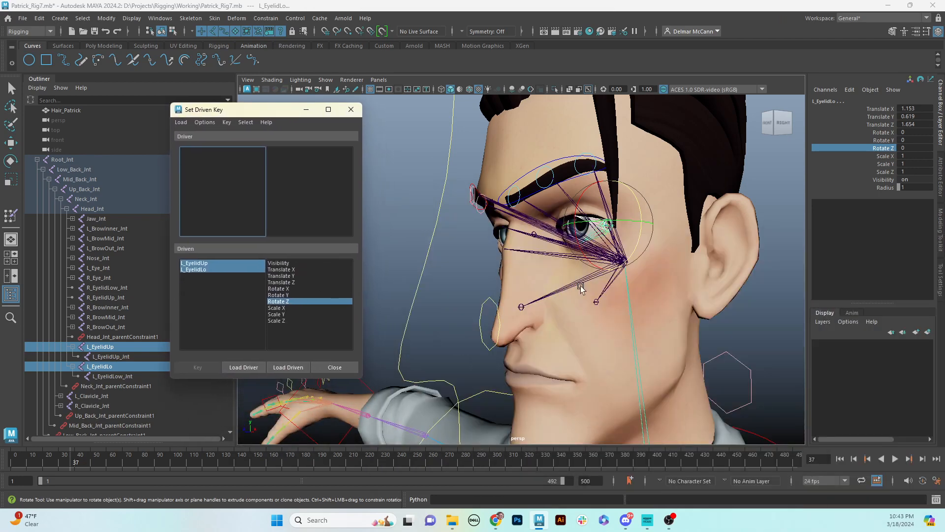
# Load the L_Eye_C control as the driver and choose its Blink attribute as the driving channel
pyautogui.keyDown('alt'); pyautogui.moveTo(581, 286); pyautogui.dragTo(412, 280, button='right'); pyautogui.keyUp('alt')
pyautogui.keyDown('alt'); pyautogui.moveTo(411, 281); pyautogui.dragTo(624, 276, button='middle'); pyautogui.keyUp('alt')
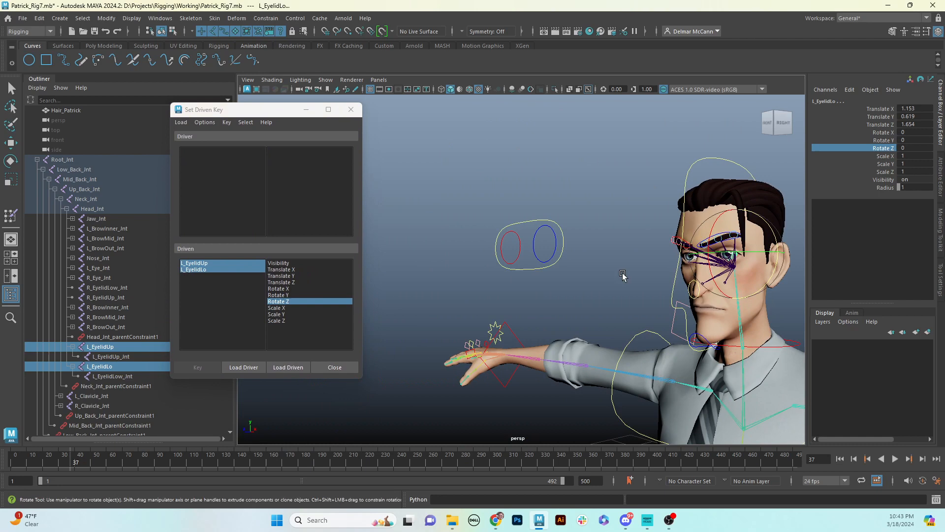
pyautogui.click(534, 250)
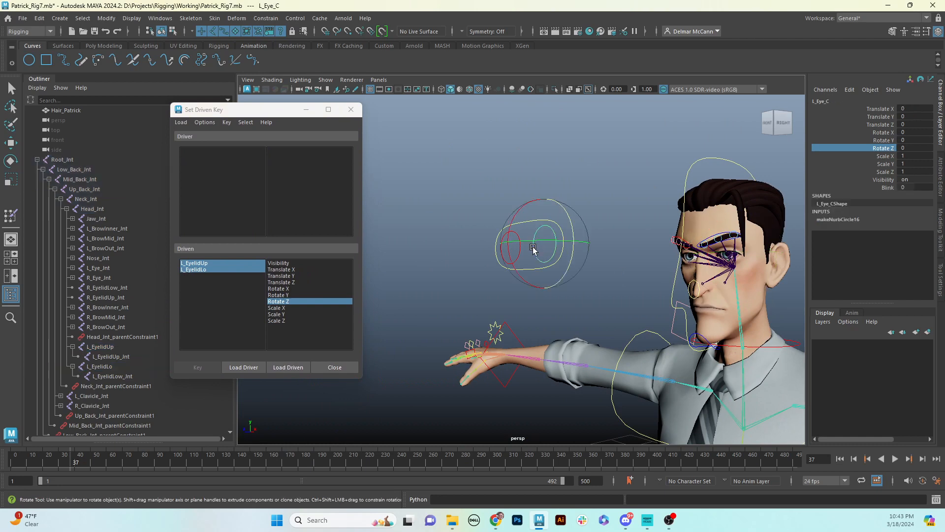
pyautogui.click(244, 367)
pyautogui.click(276, 221)
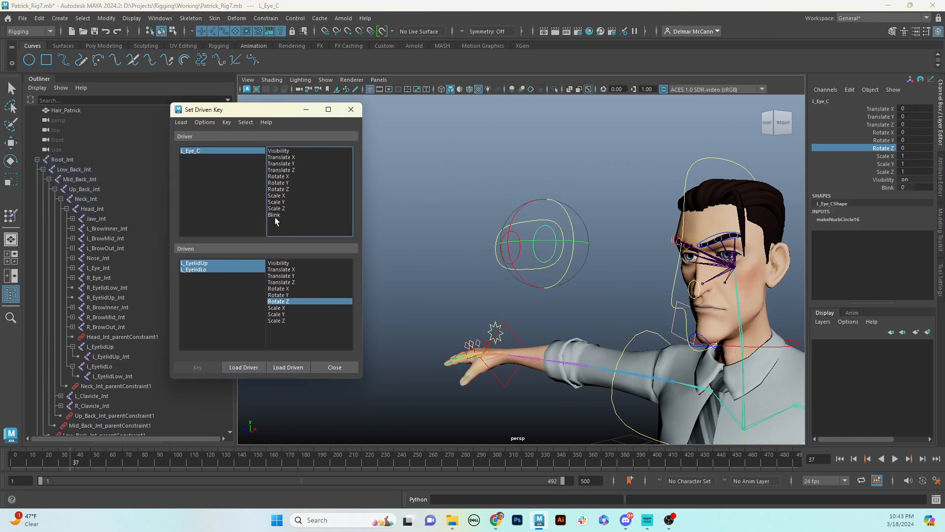
pyautogui.click(275, 215)
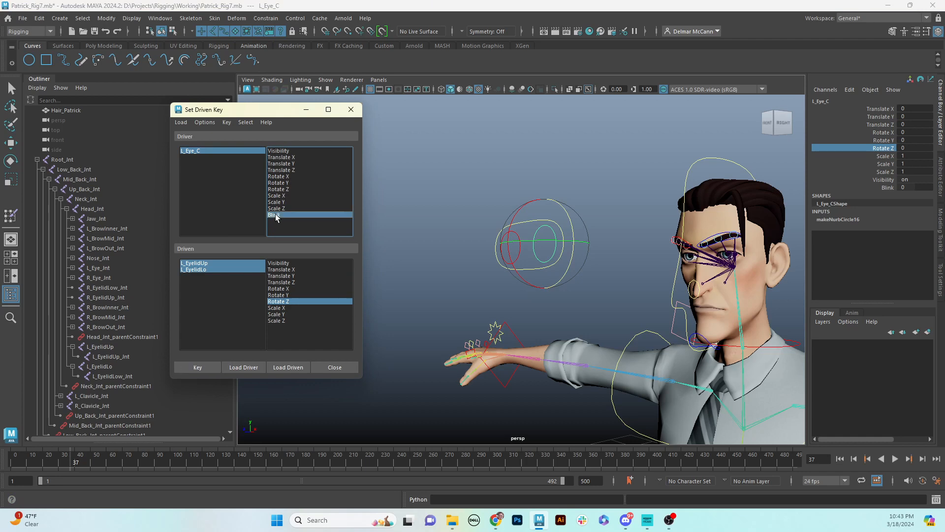
# Try rotating the L_EyelidUp joint on its own, and undo the rotation
pyautogui.click(218, 264)
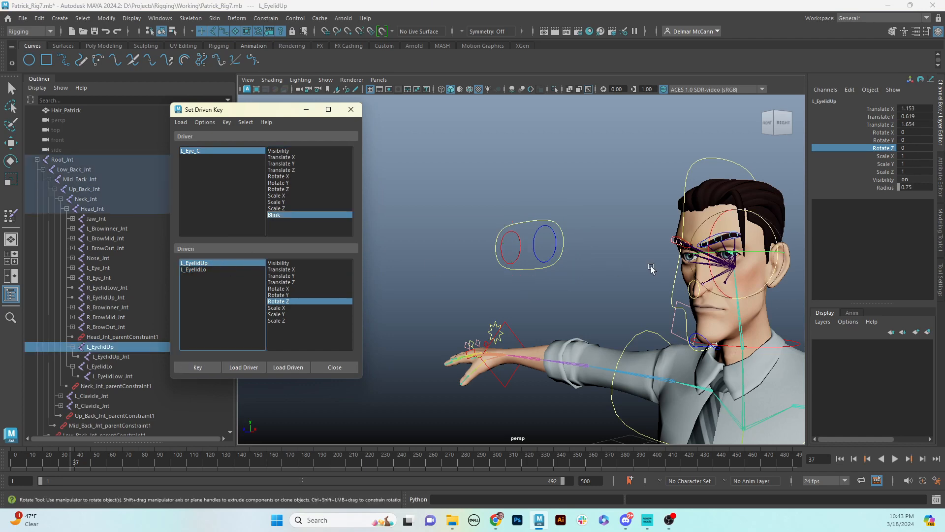
pyautogui.moveTo(709, 268); pyautogui.dragTo(709, 271)
pyautogui.hotkey('ctrl', 'z')
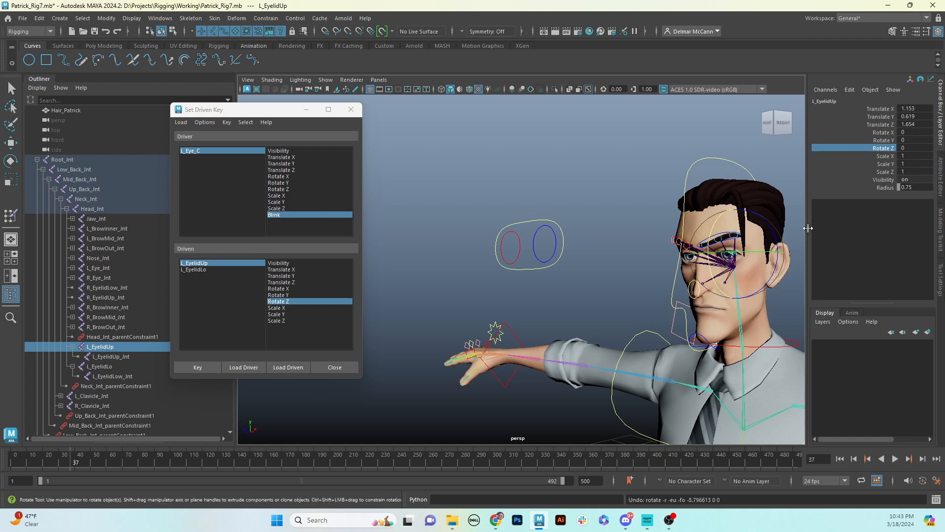
# Key Rotate X of both L_EyelidUp and L_EyelidLo against Blink in their neutral open pose
pyautogui.click(199, 279)
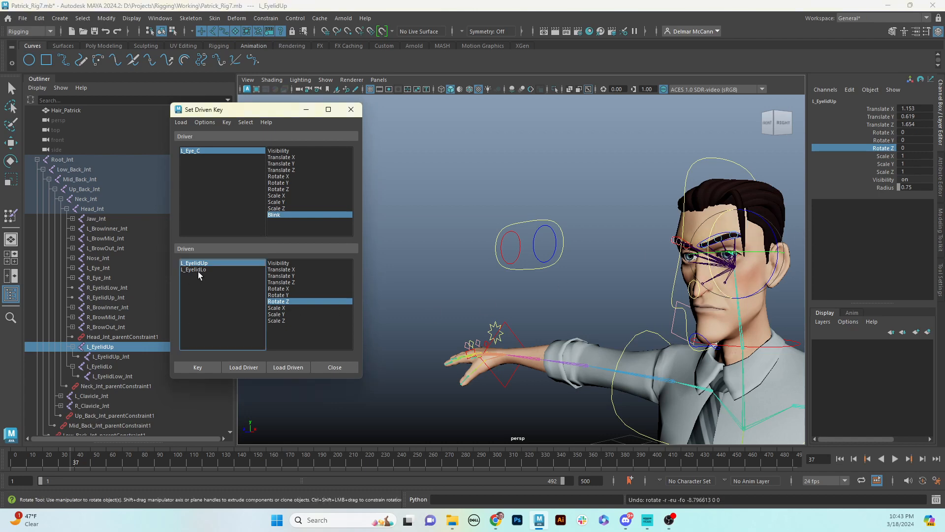
pyautogui.keyDown('ctrl'); pyautogui.click(197, 270); pyautogui.keyUp('ctrl')
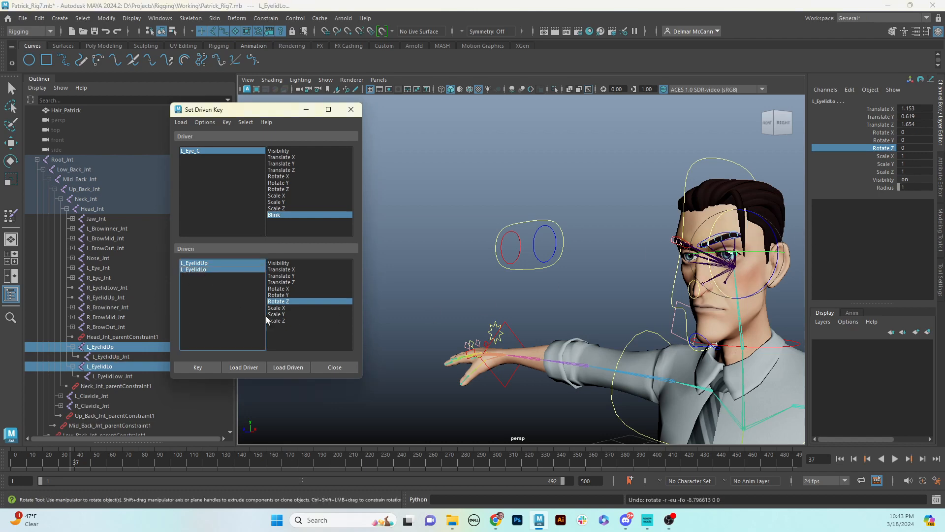
pyautogui.click(278, 289)
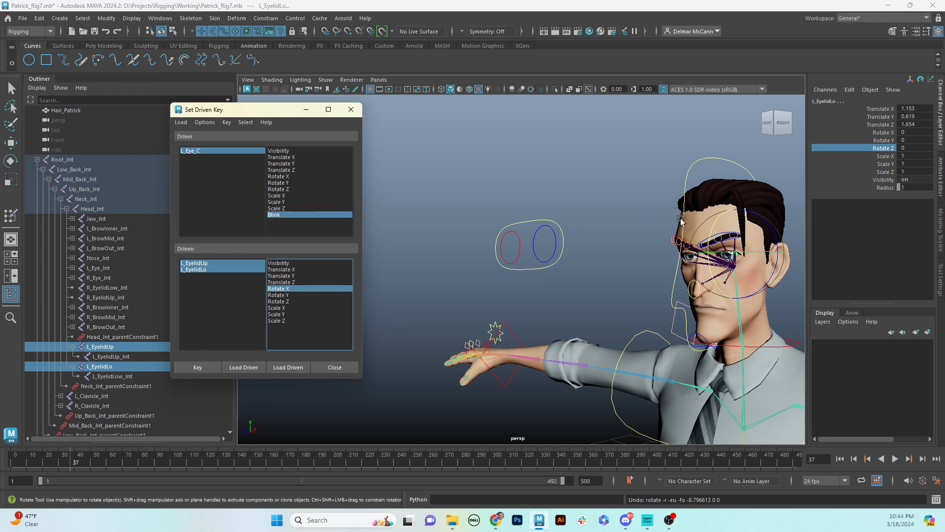
pyautogui.click(200, 369)
# Set the Blink attribute of the L_Eye_C driver control to 10
pyautogui.keyDown('alt'); pyautogui.moveTo(644, 289); pyautogui.dragTo(481, 274); pyautogui.keyUp('alt')
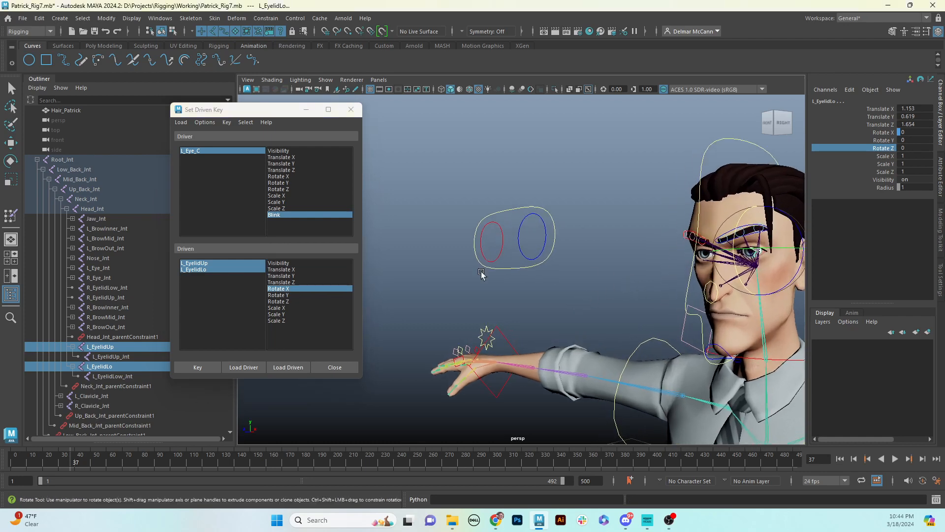
pyautogui.click(195, 152)
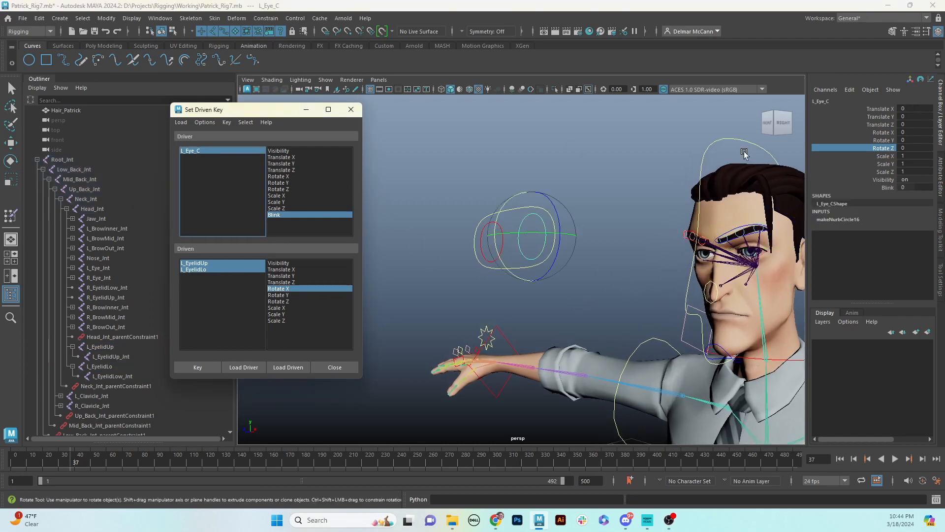
pyautogui.click(889, 188)
pyautogui.moveTo(627, 277); pyautogui.dragTo(887, 235, button='middle')
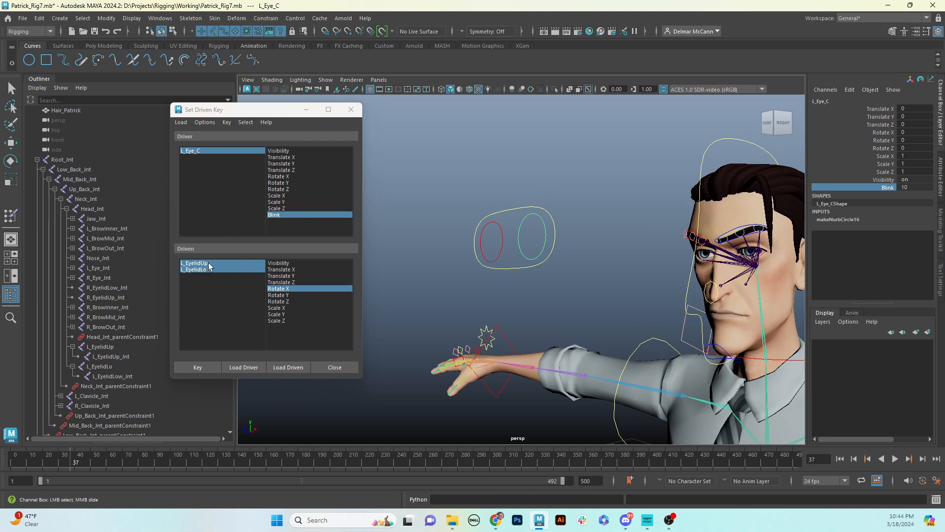
# Rotate the L_EyelidUp driven joint about X to lower the upper eyelid, and set its Rotate X to 18
pyautogui.click(196, 263)
pyautogui.keyDown('alt'); pyautogui.moveTo(574, 264); pyautogui.dragTo(611, 261, button='right'); pyautogui.keyUp('alt')
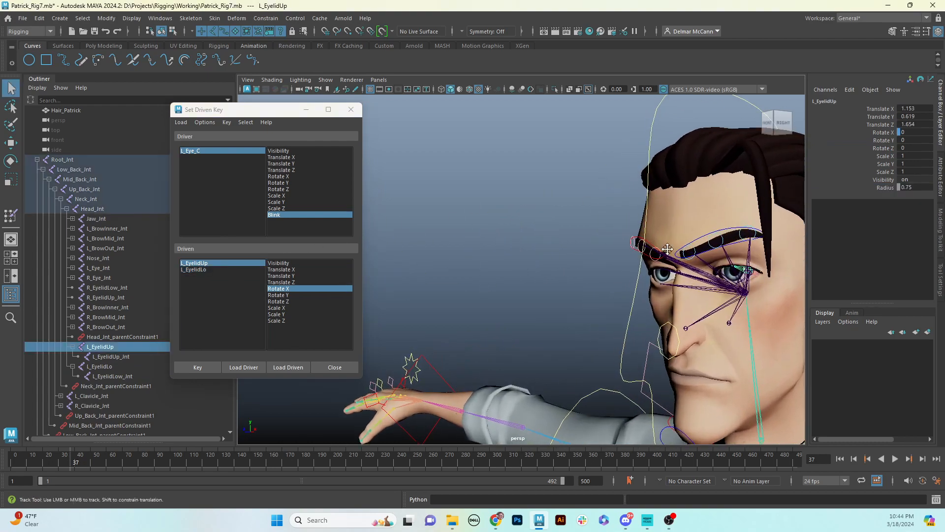
pyautogui.keyDown('alt'); pyautogui.moveTo(753, 269); pyautogui.dragTo(684, 224, button='middle'); pyautogui.keyUp('alt')
pyautogui.keyDown('alt'); pyautogui.moveTo(722, 222); pyautogui.dragTo(677, 231); pyautogui.keyUp('alt')
pyautogui.keyDown('alt'); pyautogui.moveTo(677, 231); pyautogui.dragTo(742, 247, button='middle'); pyautogui.keyUp('alt')
pyautogui.click(888, 133)
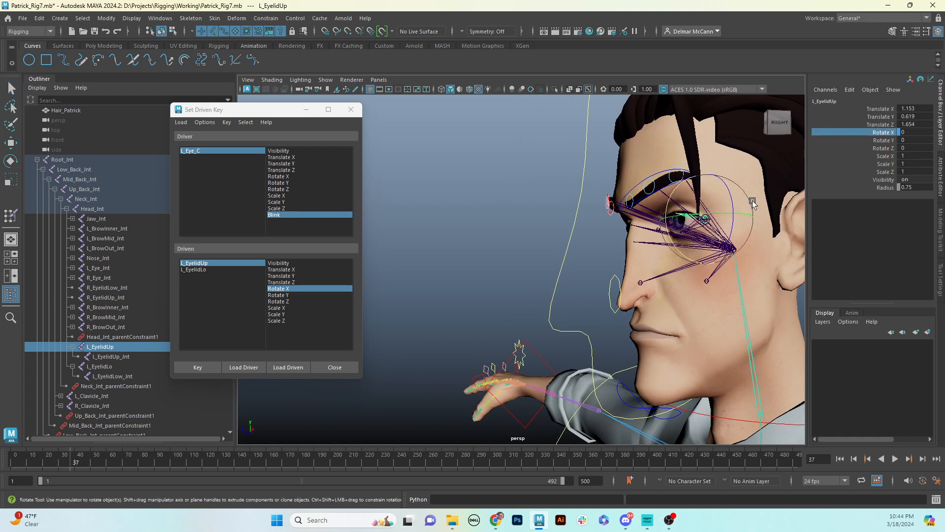
pyautogui.moveTo(727, 213); pyautogui.dragTo(672, 194)
pyautogui.hotkey('ctrl', 'z')
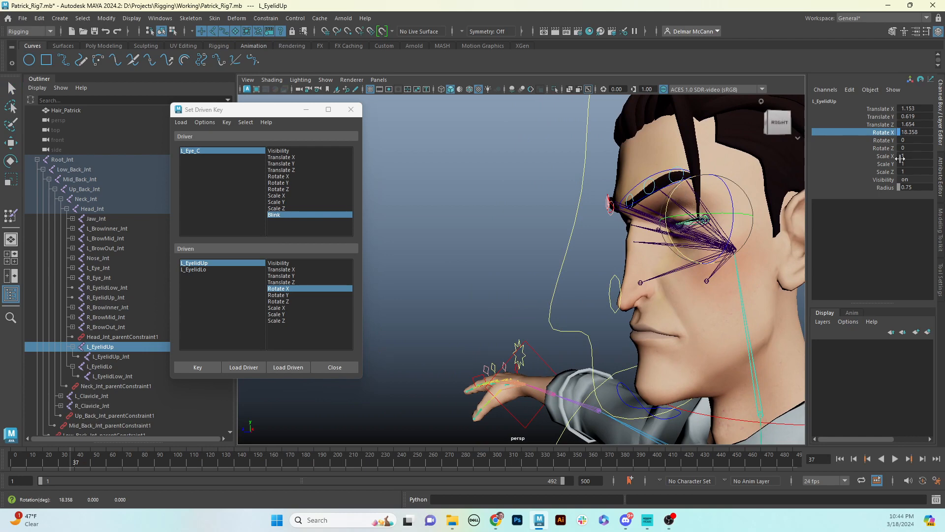
pyautogui.doubleClick(914, 132)
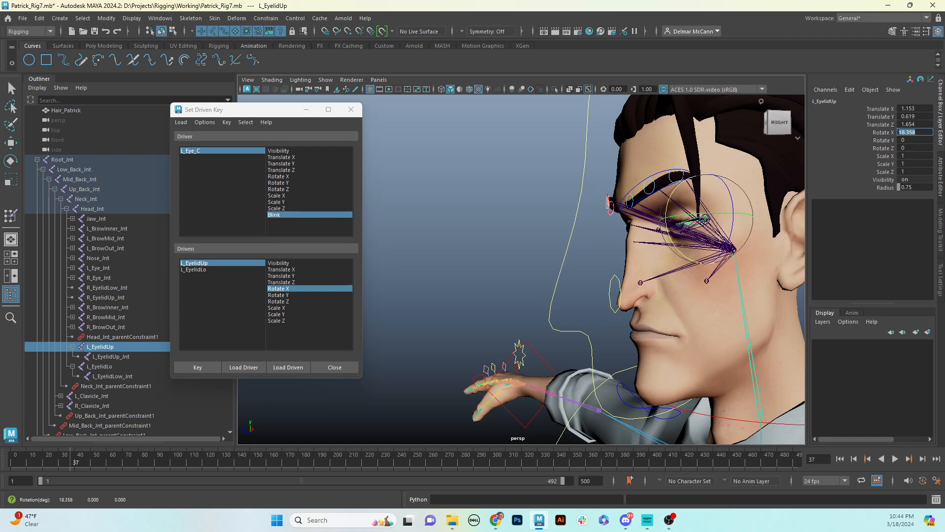
pyautogui.write('18')
# Check the lid from the front, set L_EyelidUp's Rotate X to 20, and key it against Blink
pyautogui.keyDown('alt'); pyautogui.moveTo(637, 236); pyautogui.dragTo(706, 255); pyautogui.keyUp('alt')
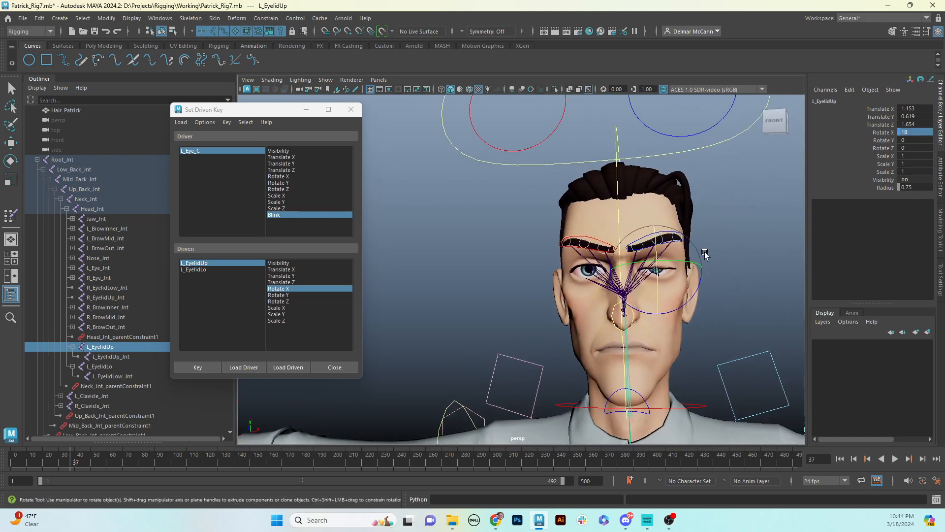
pyautogui.keyDown('alt'); pyautogui.moveTo(584, 301); pyautogui.dragTo(736, 276, button='right'); pyautogui.keyUp('alt')
pyautogui.click(773, 120)
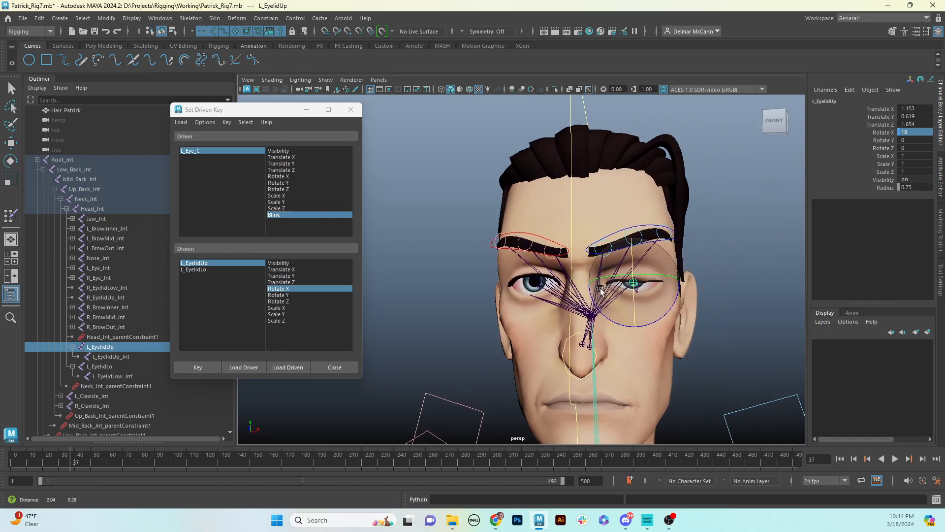
pyautogui.click(918, 132)
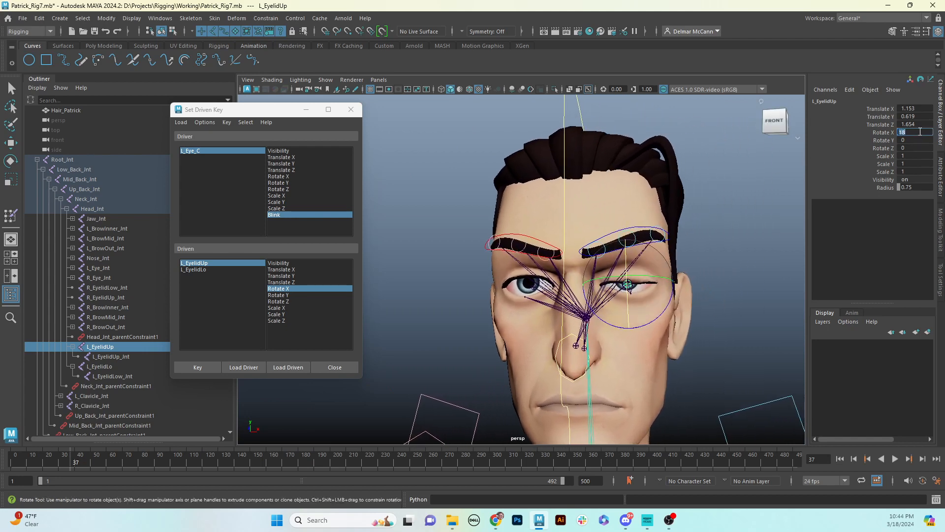
pyautogui.press('Return')
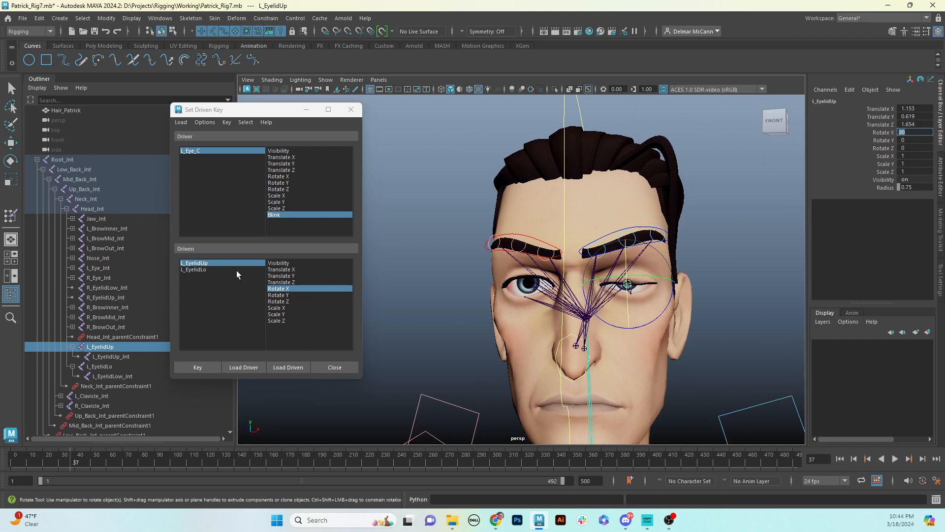
pyautogui.click(196, 367)
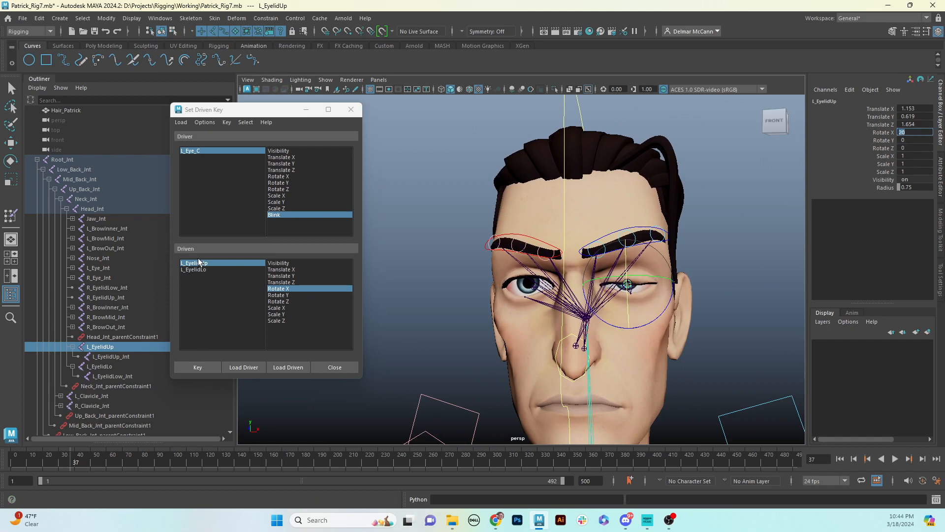
pyautogui.click(197, 367)
# Rotate the L_EyelidLo driven joint about X to raise the lower eyelid, and set its Rotate X to -12
pyautogui.click(202, 269)
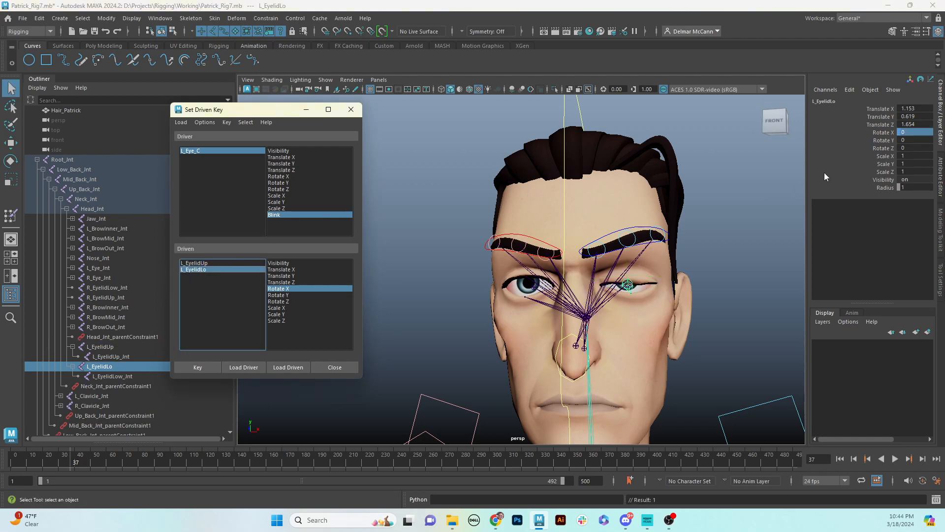
pyautogui.click(890, 134)
pyautogui.moveTo(762, 253); pyautogui.dragTo(736, 260, button='middle')
pyautogui.keyDown('alt'); pyautogui.moveTo(724, 273); pyautogui.dragTo(630, 280); pyautogui.keyUp('alt')
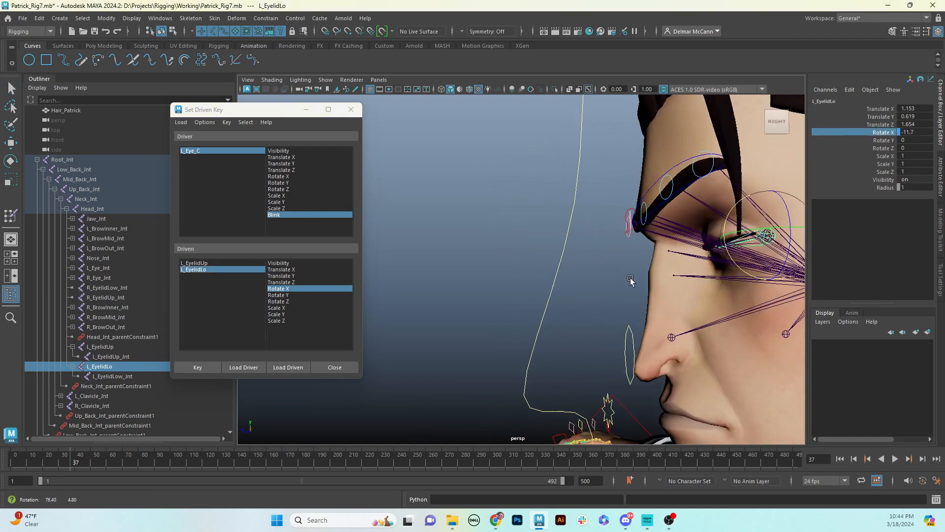
pyautogui.keyDown('alt'); pyautogui.moveTo(630, 279); pyautogui.dragTo(726, 259, button='right'); pyautogui.keyUp('alt')
pyautogui.keyDown('alt'); pyautogui.moveTo(726, 260); pyautogui.dragTo(525, 270, button='middle'); pyautogui.keyUp('alt')
pyautogui.keyDown('alt'); pyautogui.moveTo(545, 270); pyautogui.dragTo(578, 251); pyautogui.keyUp('alt')
pyautogui.doubleClick(923, 133)
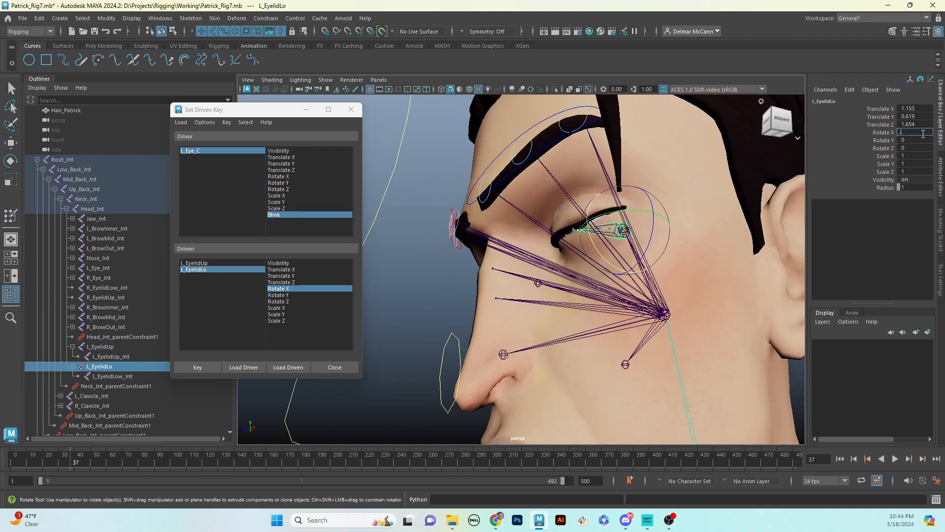
pyautogui.press('Return')
pyautogui.keyDown('alt'); pyautogui.moveTo(691, 142); pyautogui.dragTo(658, 256); pyautogui.keyUp('alt')
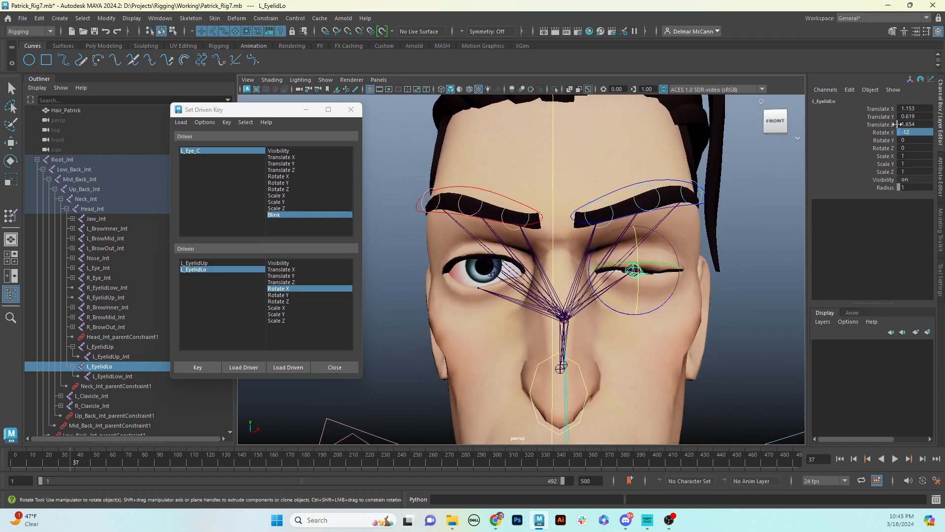
# Set L_EyelidLo's Rotate X to -15, check the closed lids, and key it against Blink
pyautogui.doubleClick(917, 132)
pyautogui.write('-13-15')
pyautogui.press('Return')
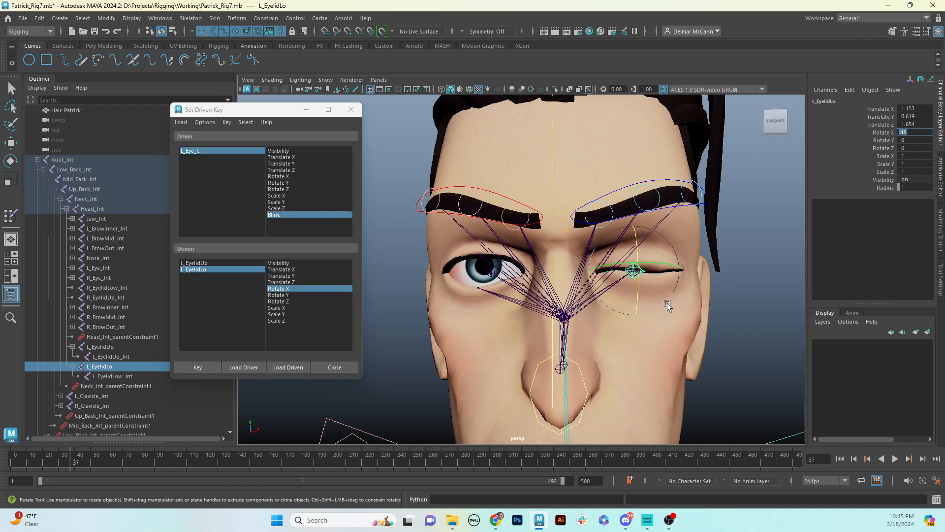
pyautogui.keyDown('alt'); pyautogui.moveTo(666, 302); pyautogui.dragTo(519, 301); pyautogui.keyUp('alt')
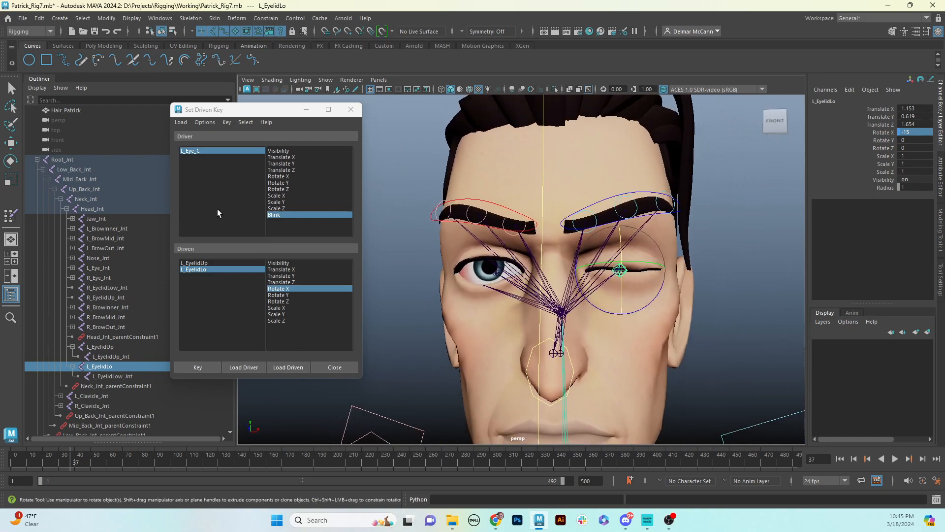
pyautogui.click(186, 367)
pyautogui.click(187, 368)
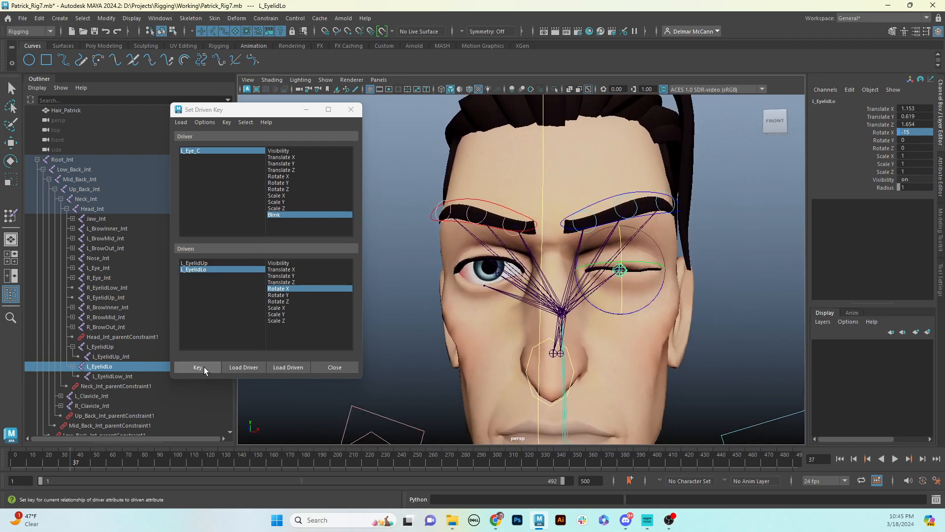
# Sweep the Blink attribute of the L_Eye_C driver to test the lids, and leave it at -10
pyautogui.click(200, 153)
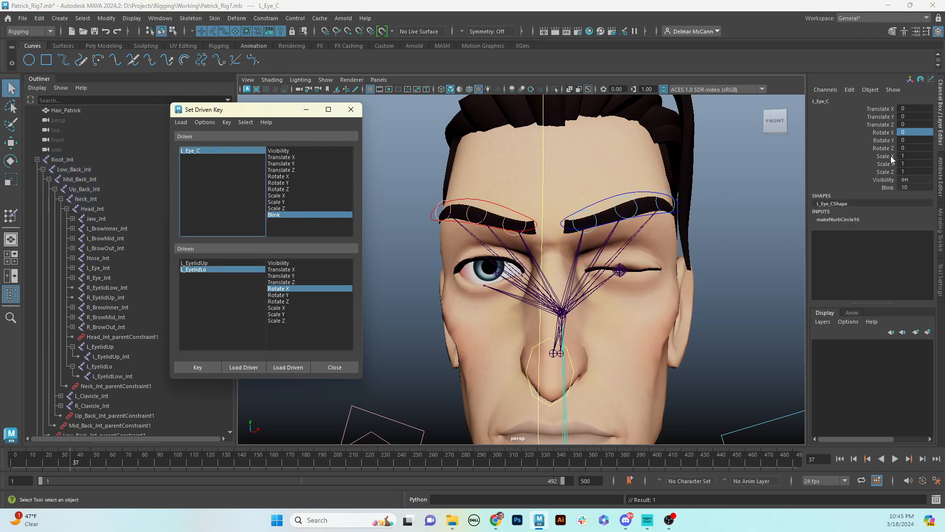
pyautogui.click(889, 187)
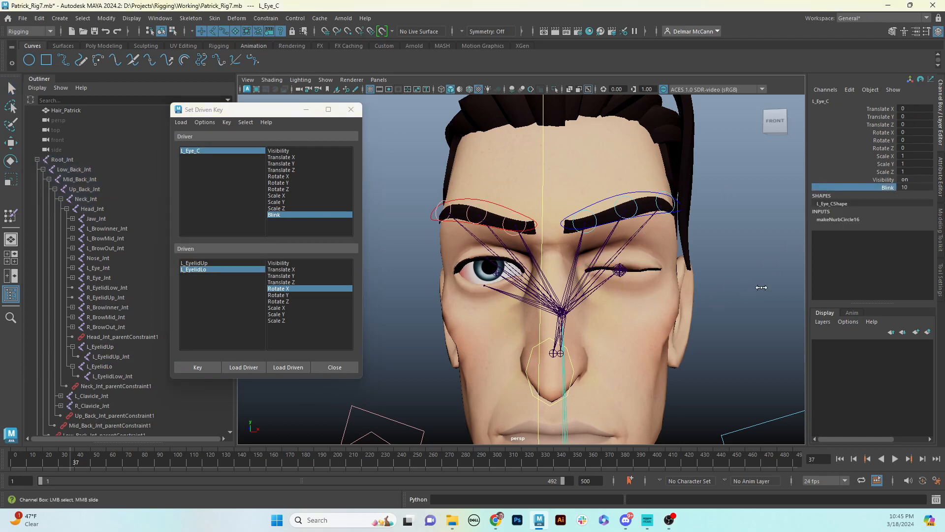
pyautogui.moveTo(761, 288); pyautogui.dragTo(600, 298, button='middle')
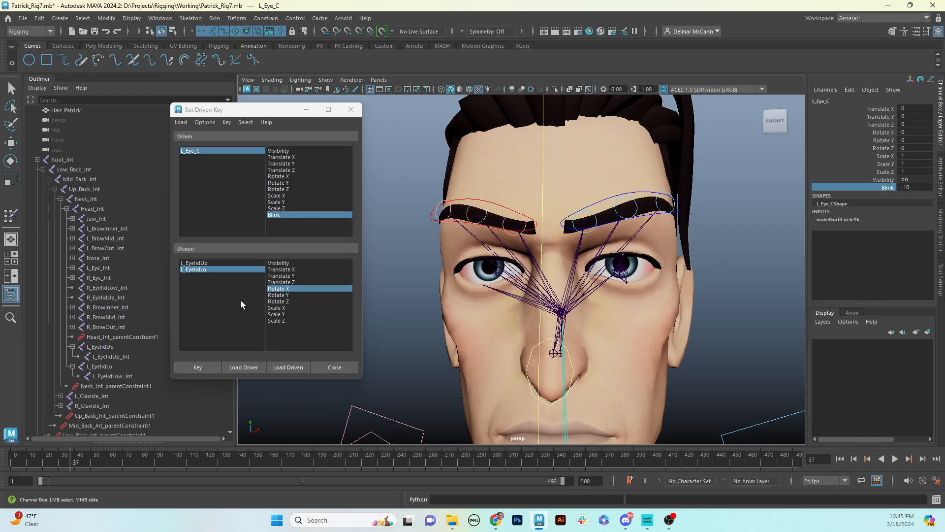
# Rotate L_EyelidLo about X to open the lower eyelid, set its Rotate X to 15, and key it against Blink
pyautogui.click(201, 269)
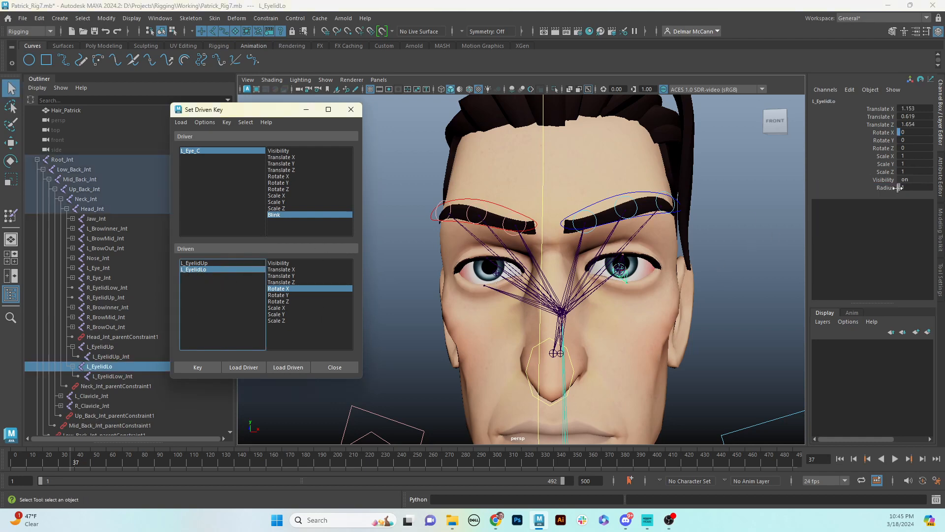
pyautogui.keyDown('alt'); pyautogui.moveTo(717, 287); pyautogui.dragTo(631, 275); pyautogui.keyUp('alt')
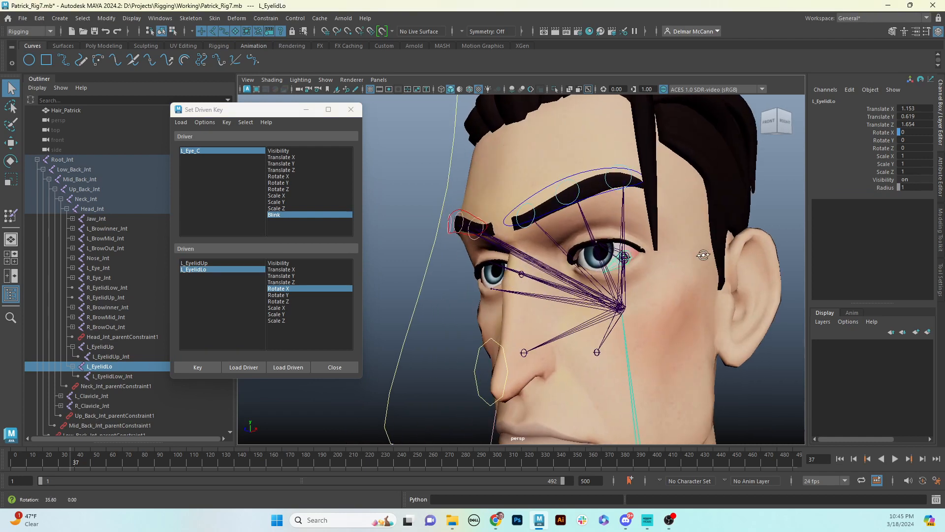
pyautogui.press('e')
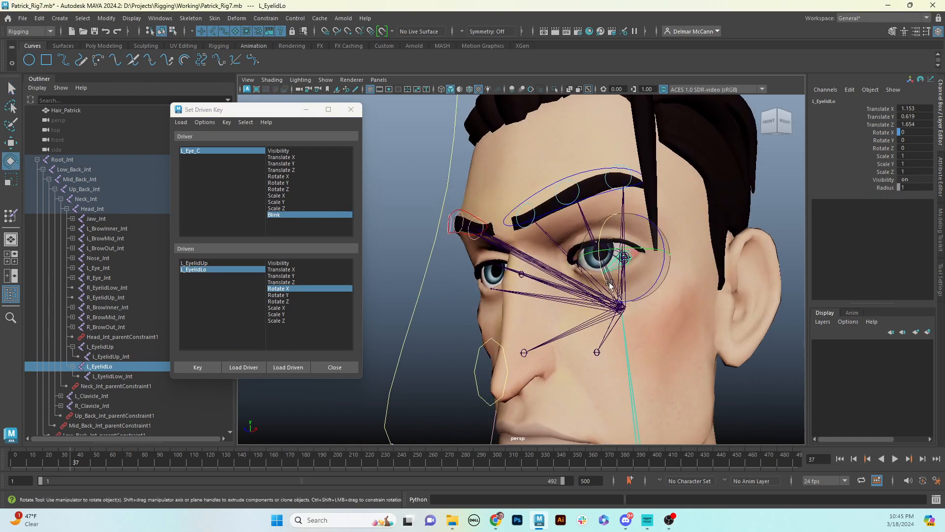
pyautogui.moveTo(609, 288)
pyautogui.mouseDown()
pyautogui.moveTo(665, 293)
pyautogui.moveTo(677, 308)
pyautogui.moveTo(607, 281)
pyautogui.moveTo(606, 294)
pyautogui.moveTo(629, 283)
pyautogui.moveTo(623, 294)
pyautogui.mouseUp()
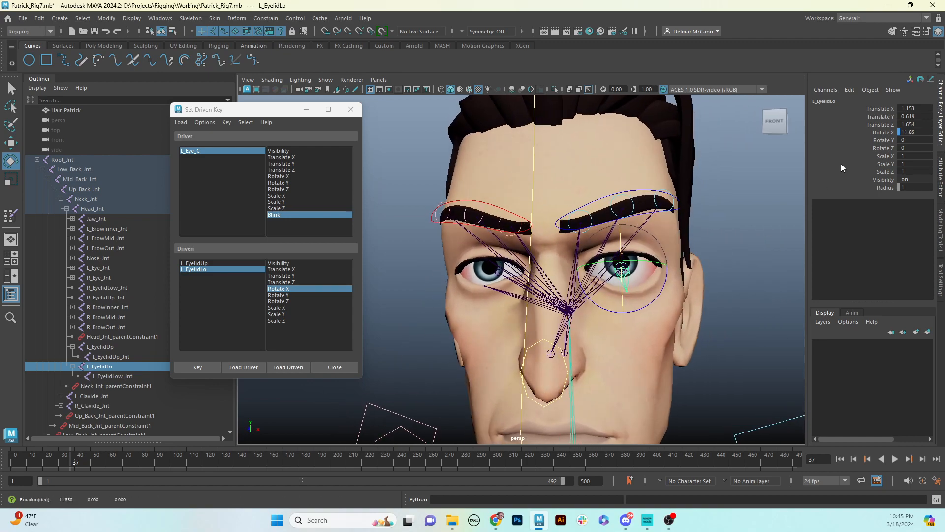
pyautogui.doubleClick(924, 131)
pyautogui.write('15')
pyautogui.press('Return')
pyautogui.keyDown('alt'); pyautogui.moveTo(744, 259); pyautogui.dragTo(764, 220); pyautogui.keyUp('alt')
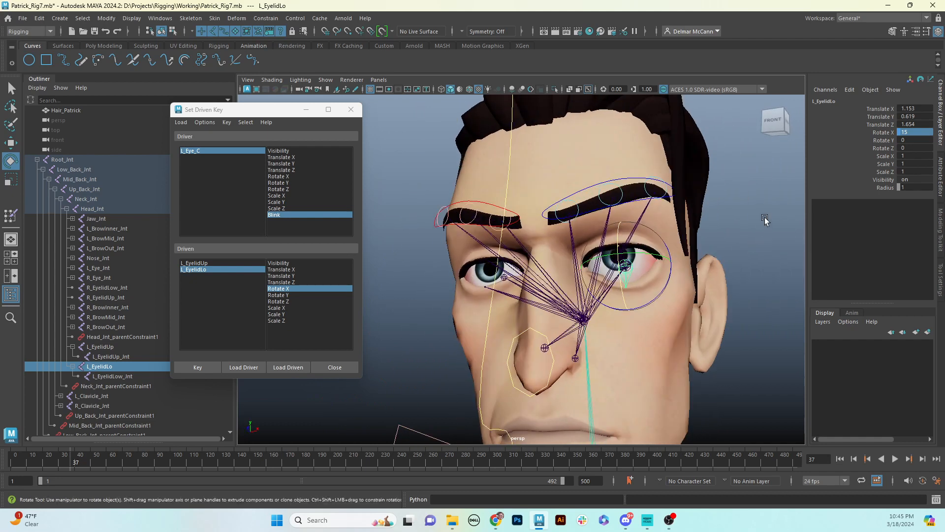
pyautogui.click(206, 263)
pyautogui.click(209, 269)
pyautogui.keyDown('alt'); pyautogui.moveTo(679, 291); pyautogui.dragTo(662, 288); pyautogui.keyUp('alt')
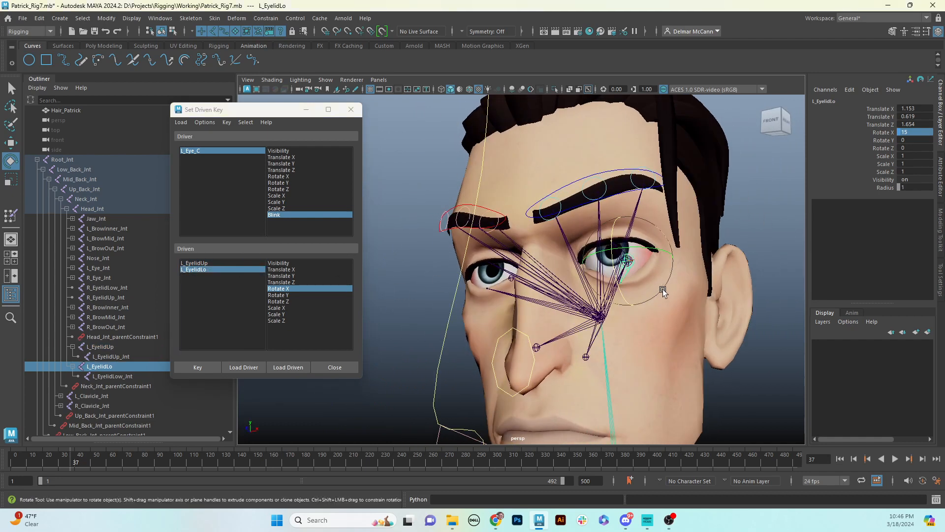
# Rotate L_EyelidUp about X to raise the upper eyelid, set its Rotate X to -20, and key it against Blink
pyautogui.click(206, 264)
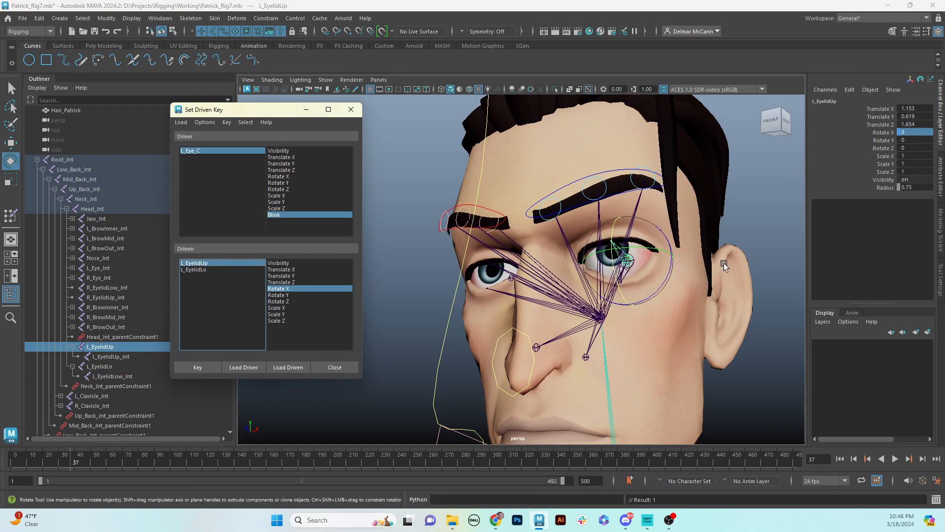
pyautogui.keyDown('alt'); pyautogui.moveTo(726, 269); pyautogui.dragTo(566, 276); pyautogui.keyUp('alt')
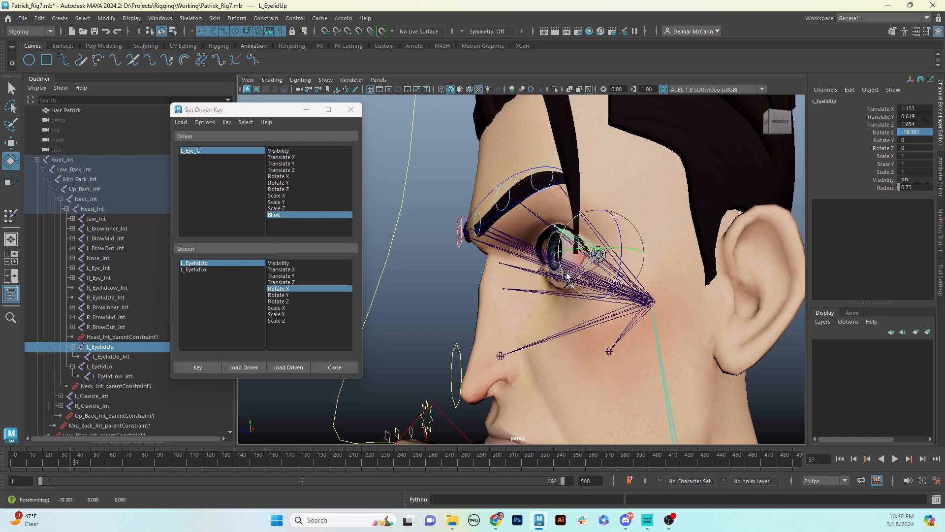
pyautogui.click(925, 133)
pyautogui.write('-20')
pyautogui.press('Return')
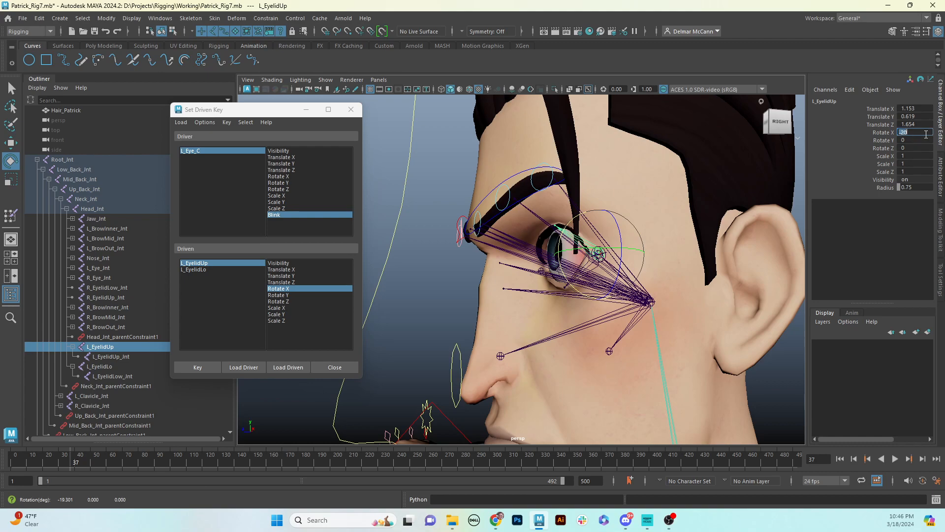
pyautogui.keyDown('alt'); pyautogui.moveTo(515, 277); pyautogui.dragTo(618, 261); pyautogui.keyUp('alt')
pyautogui.click(192, 367)
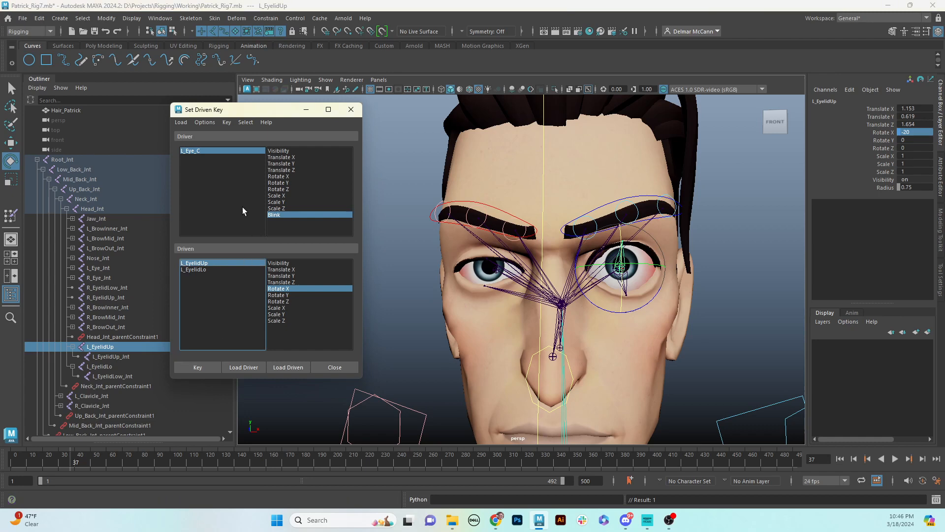
# Sweep L_Eye_C's Blink attribute through its range to test the closed and wide-open eyelid poses
pyautogui.click(193, 153)
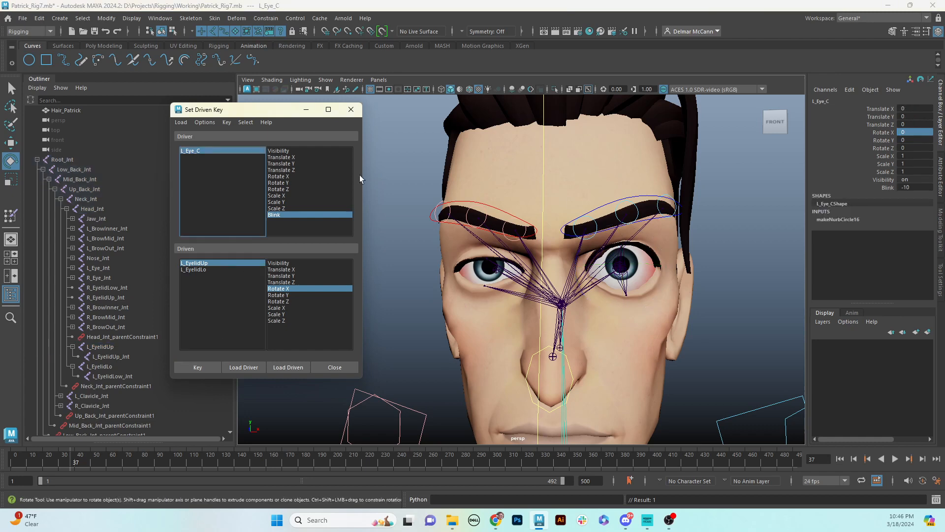
pyautogui.click(892, 188)
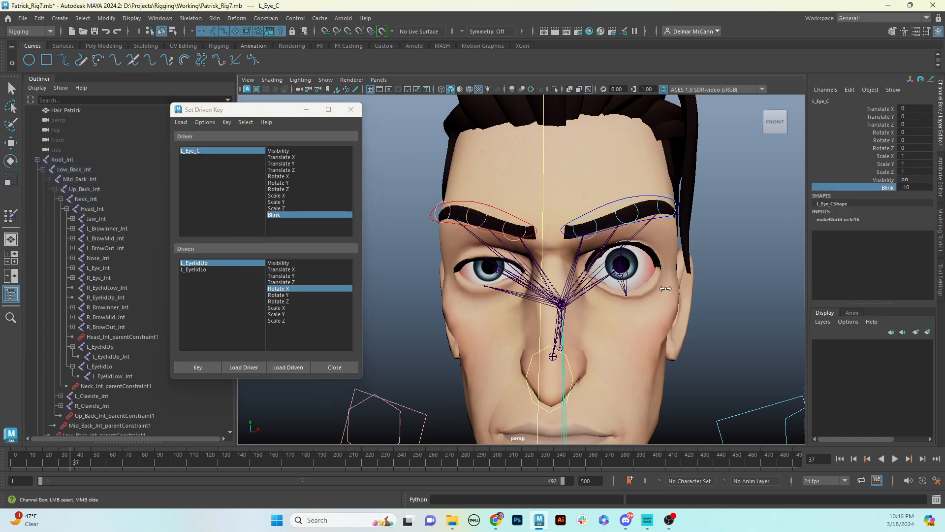
pyautogui.moveTo(665, 288); pyautogui.dragTo(738, 252, button='middle')
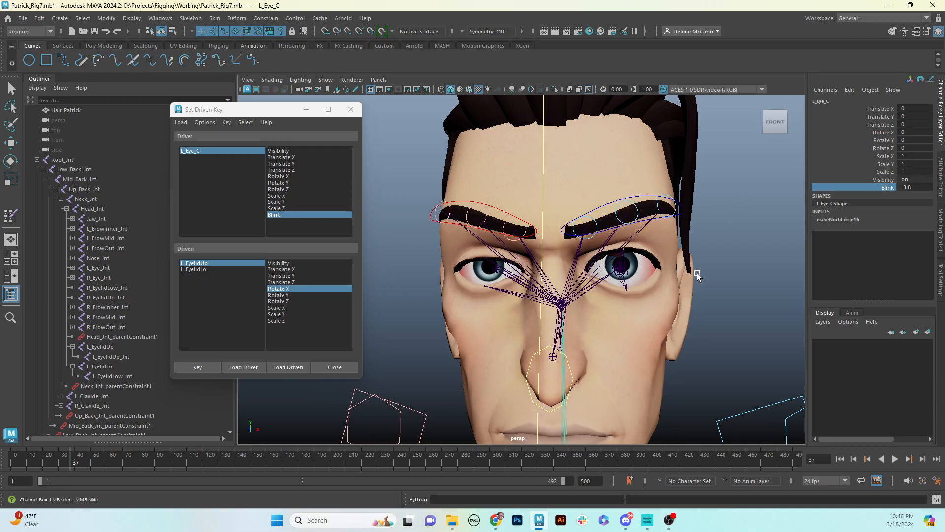
pyautogui.keyDown('alt'); pyautogui.moveTo(695, 271); pyautogui.dragTo(658, 265); pyautogui.keyUp('alt')
pyautogui.click(628, 278)
pyautogui.press('e')
pyautogui.keyDown('alt'); pyautogui.moveTo(606, 298); pyautogui.dragTo(668, 305); pyautogui.keyUp('alt')
pyautogui.hotkey('ctrl', 'z')
pyautogui.hotkey('ctrl', 'z')
pyautogui.hotkey('ctrl', 'z')
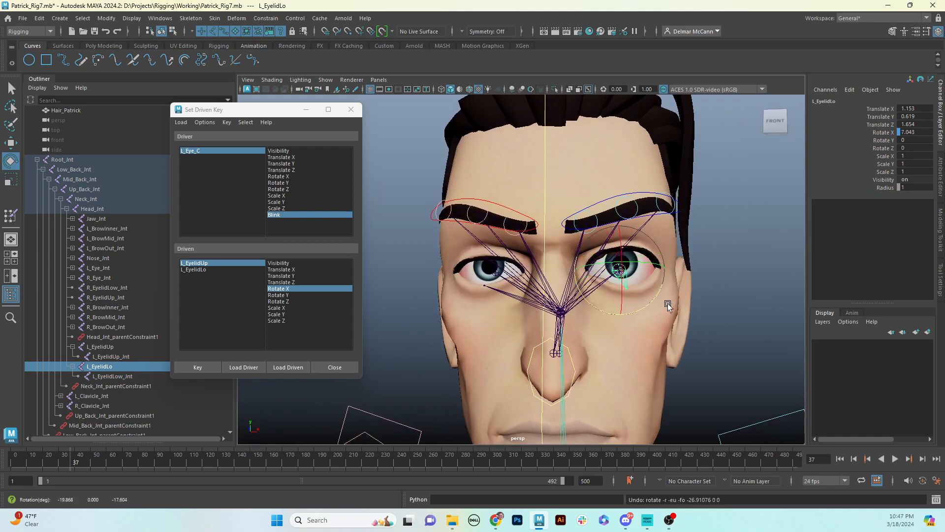
# Reset the Blink attribute of L_Eye_C to 0
pyautogui.keyDown('alt'); pyautogui.moveTo(668, 305); pyautogui.dragTo(672, 303, button='middle'); pyautogui.keyUp('alt')
pyautogui.keyDown('alt'); pyautogui.moveTo(671, 301); pyautogui.dragTo(651, 296); pyautogui.keyUp('alt')
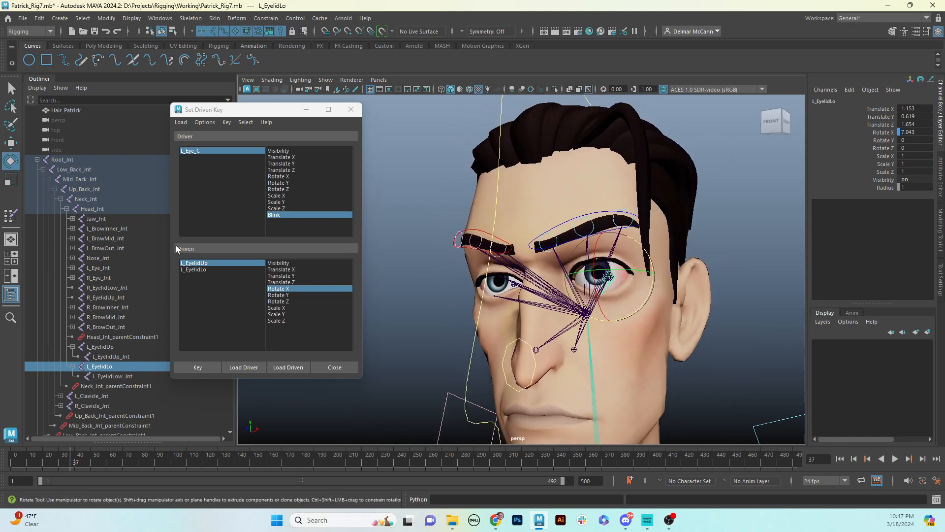
pyautogui.click(203, 150)
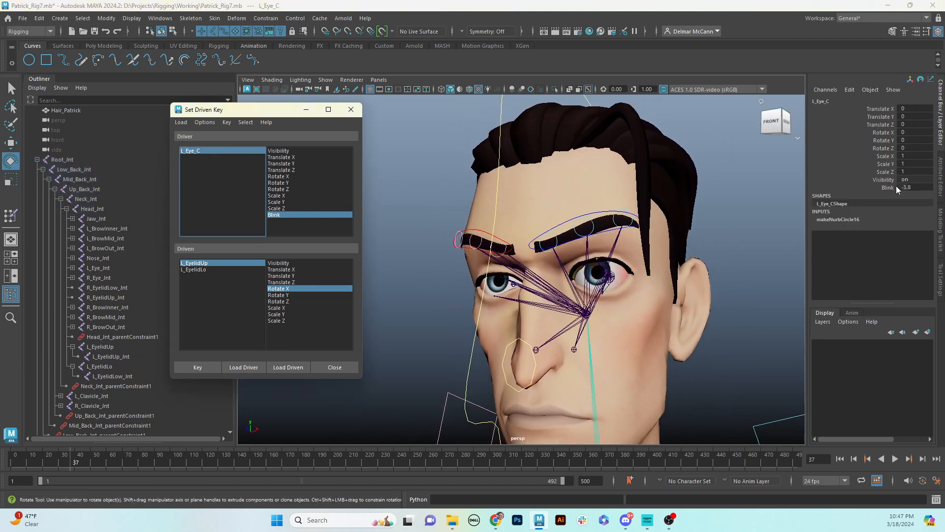
pyautogui.click(922, 187)
pyautogui.write('0')
pyautogui.press('Return')
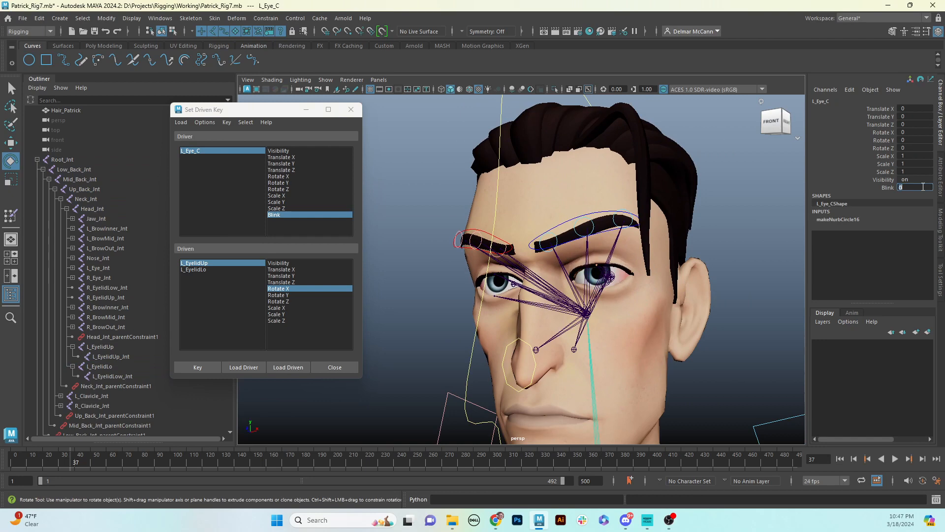
# Close the Set Driven Key window and duplicate the R_Eye_Int joint twice
pyautogui.keyDown('alt'); pyautogui.moveTo(567, 371); pyautogui.dragTo(576, 364); pyautogui.keyUp('alt')
pyautogui.keyDown('alt'); pyautogui.moveTo(576, 364); pyautogui.dragTo(441, 365, button='right'); pyautogui.keyUp('alt')
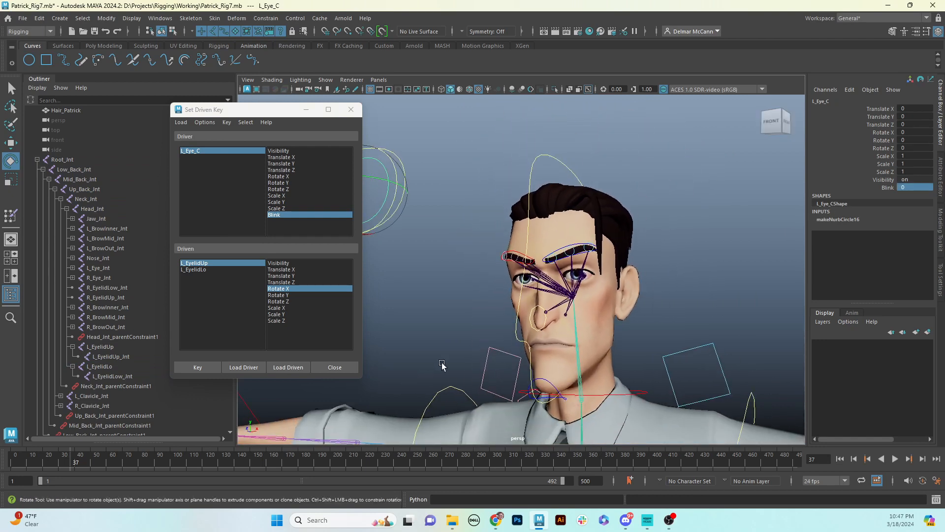
pyautogui.keyDown('alt'); pyautogui.moveTo(442, 365); pyautogui.dragTo(515, 390, button='middle'); pyautogui.keyUp('alt')
pyautogui.click(541, 183)
pyautogui.scroll(6, 600, 291)
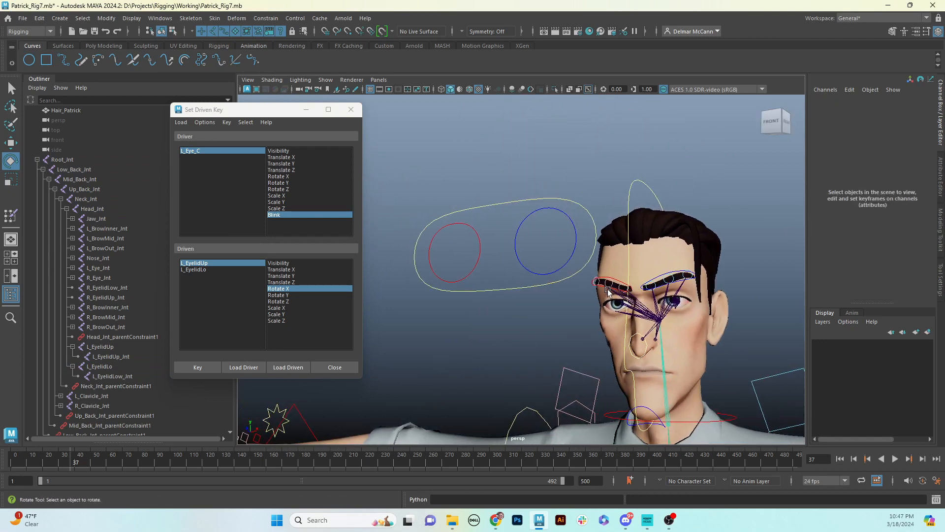
pyautogui.keyDown('alt'); pyautogui.moveTo(578, 301); pyautogui.dragTo(713, 283, button='right'); pyautogui.keyUp('alt')
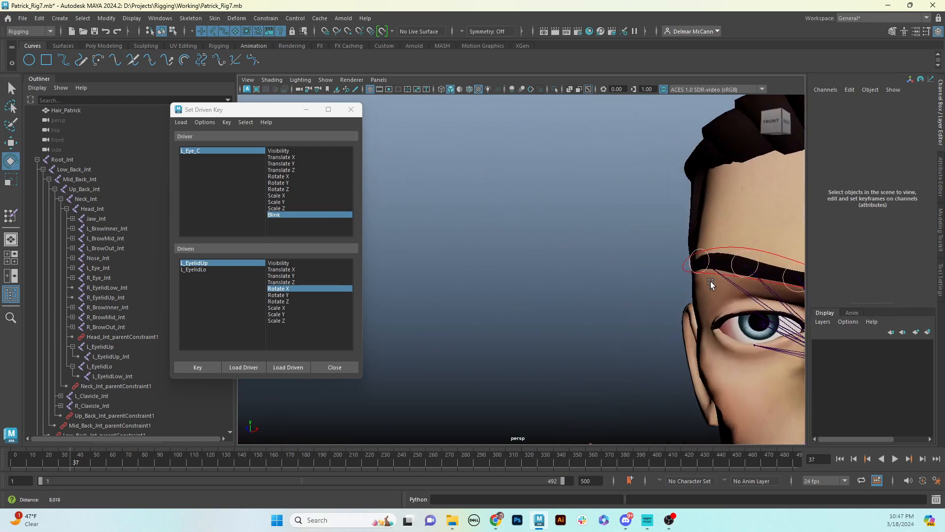
pyautogui.keyDown('alt'); pyautogui.moveTo(655, 279); pyautogui.dragTo(592, 266, button='middle'); pyautogui.keyUp('alt')
pyautogui.keyDown('alt'); pyautogui.moveTo(586, 267); pyautogui.dragTo(711, 275); pyautogui.keyUp('alt')
pyautogui.keyDown('alt'); pyautogui.moveTo(570, 338); pyautogui.dragTo(615, 267); pyautogui.keyUp('alt')
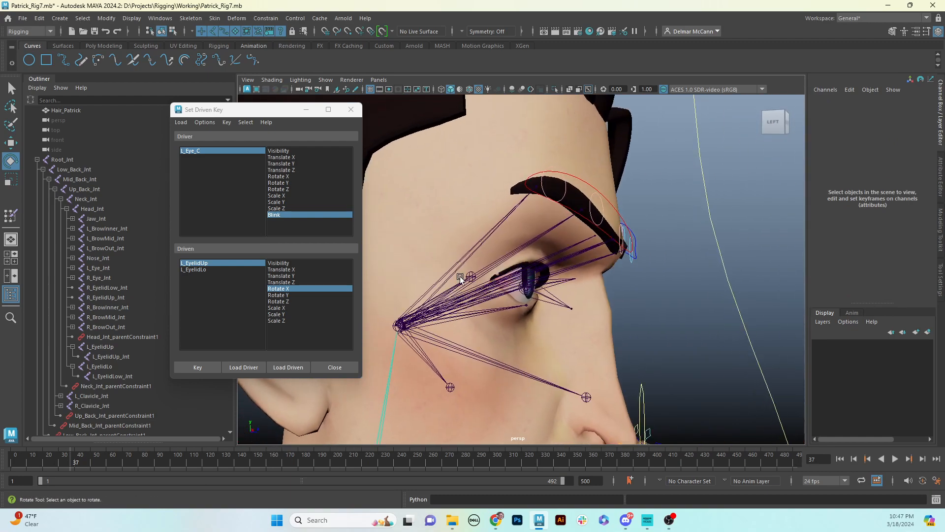
pyautogui.click(469, 274)
pyautogui.click(351, 110)
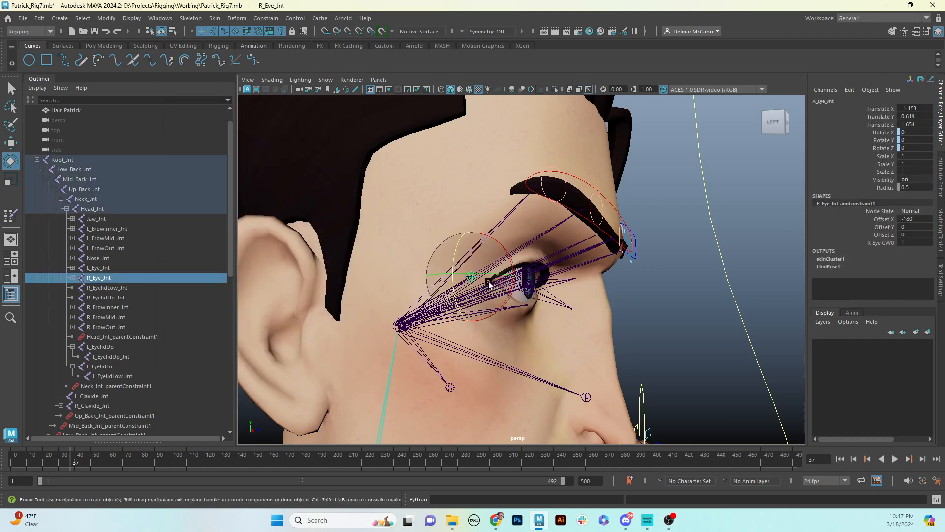
pyautogui.hotkey('ctrl', 'd')
pyautogui.hotkey('ctrl', 'd')
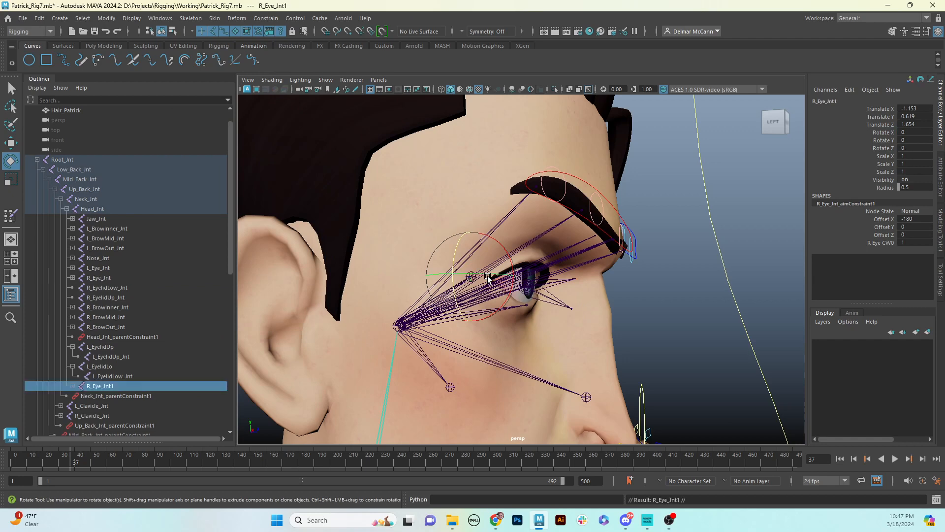
# Rename the first duplicated right eye joint as R_EyelidUp
pyautogui.doubleClick(128, 387)
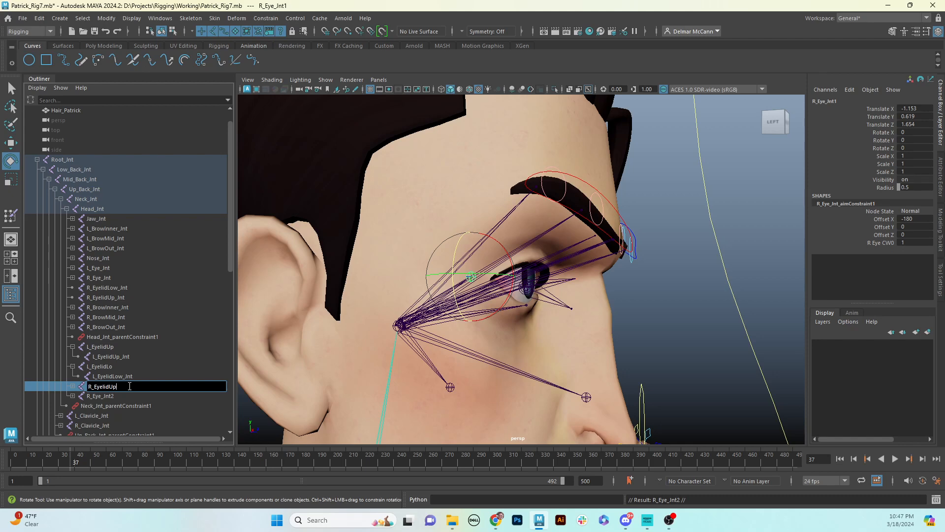
pyautogui.press('Return')
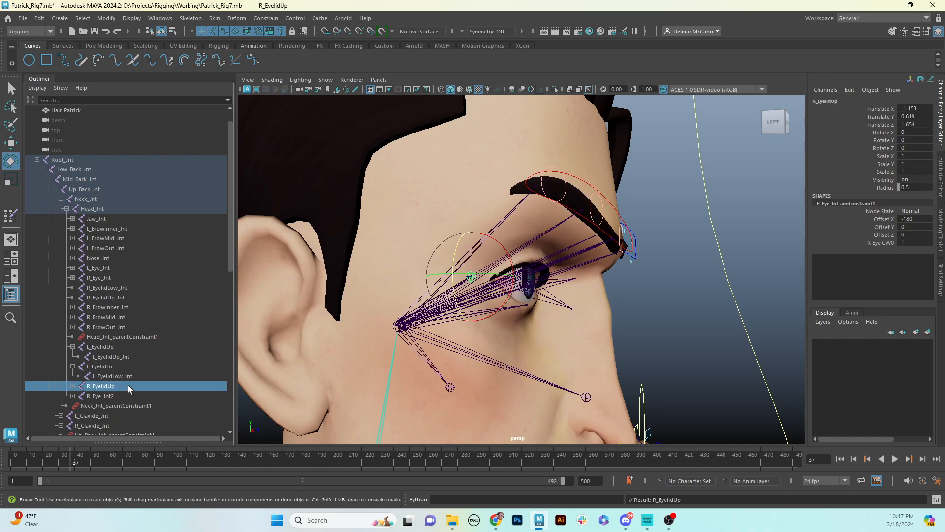
# Rename the second duplicated right eye joint, R_Eye_Int2, as R_EyelidLo
pyautogui.doubleClick(106, 397)
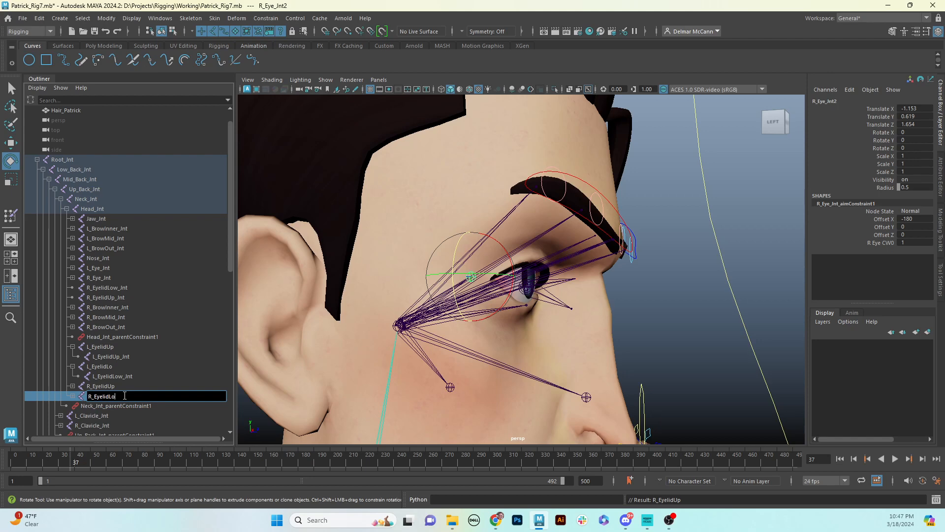
pyautogui.write('R_EyelidLo')
pyautogui.press('Return')
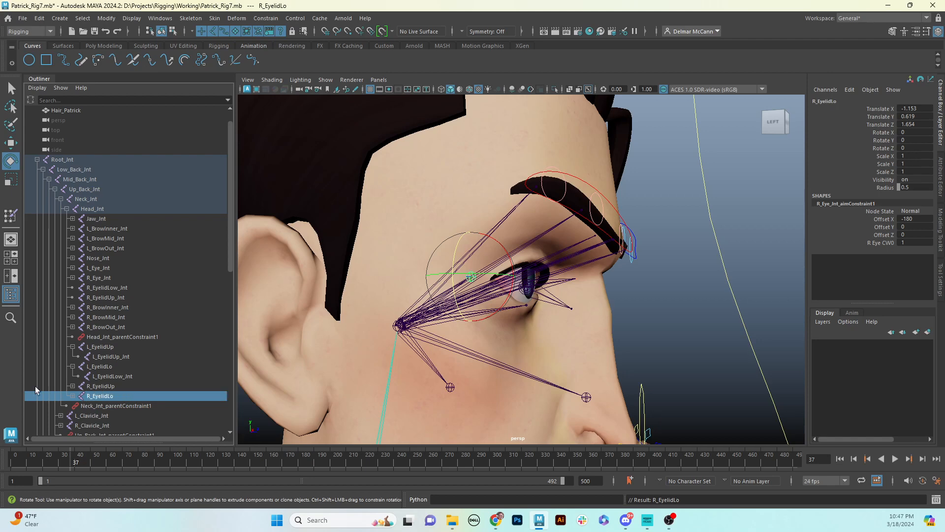
# Delete the copied R_Eye_Int_aimConstraint1 nodes under both R_EyelidUp and R_EyelidLo
pyautogui.click(72, 386)
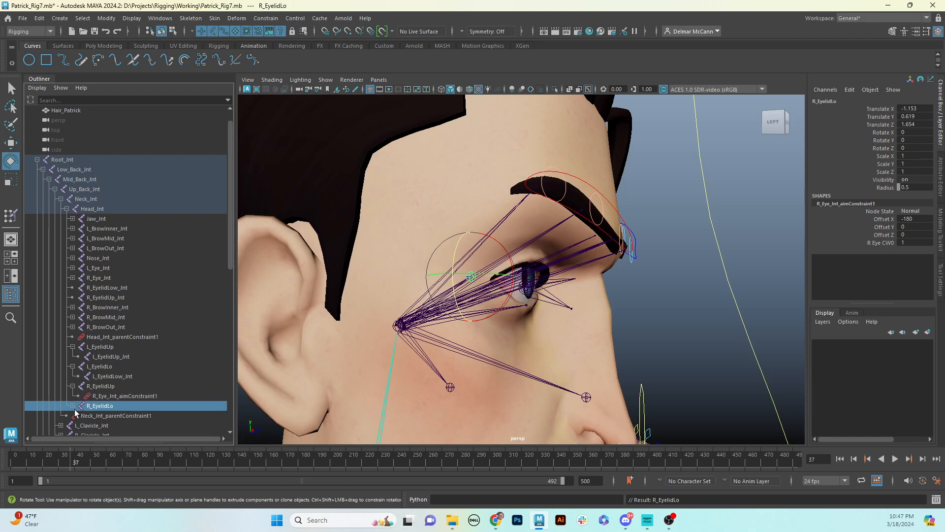
pyautogui.click(73, 406)
pyautogui.click(141, 397)
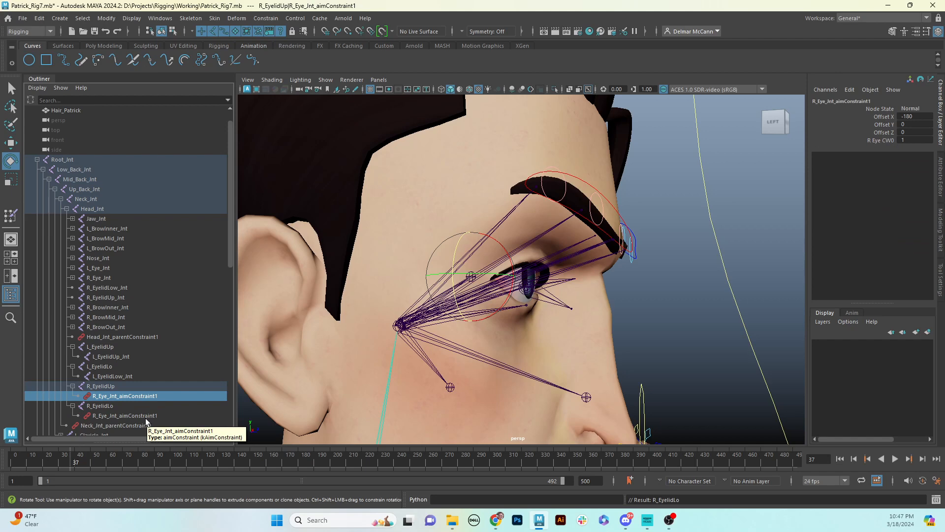
pyautogui.keyDown('ctrl'); pyautogui.click(150, 417); pyautogui.keyUp('ctrl')
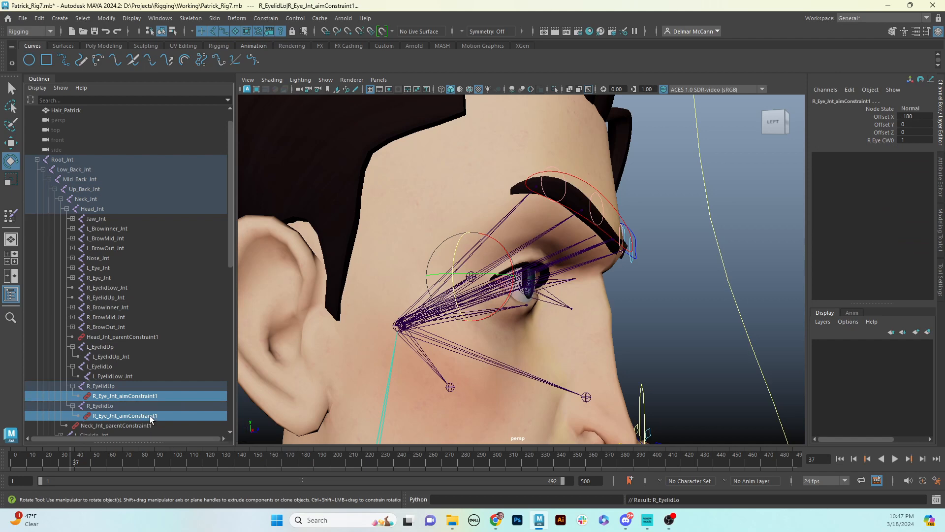
pyautogui.press('Delete')
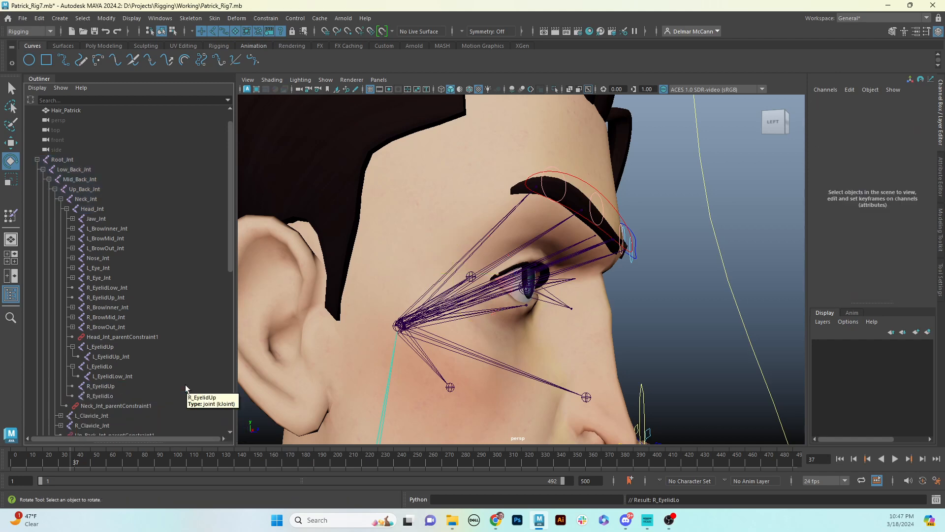
# Collapse the left eyelid joint hierarchies and parent R_EyelidLow_Int under R_EyelidLo
pyautogui.click(117, 384)
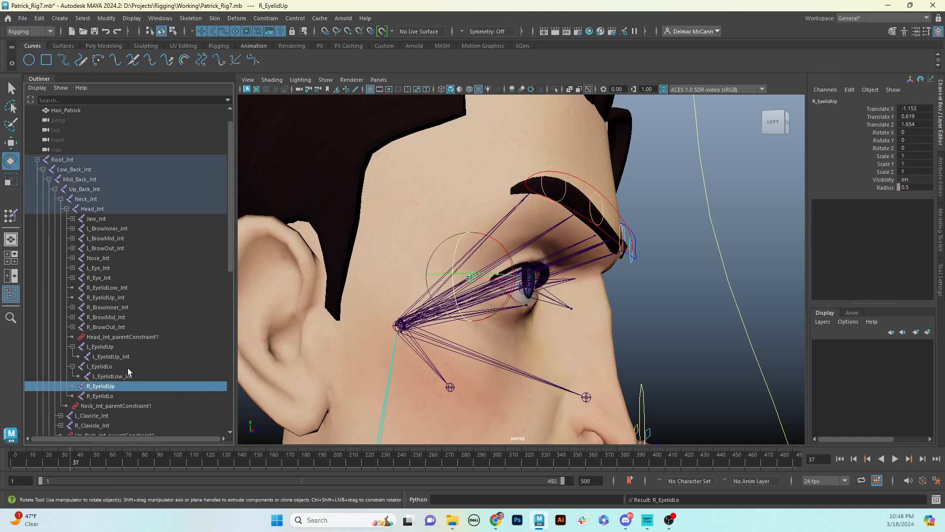
pyautogui.click(72, 366)
pyautogui.click(72, 347)
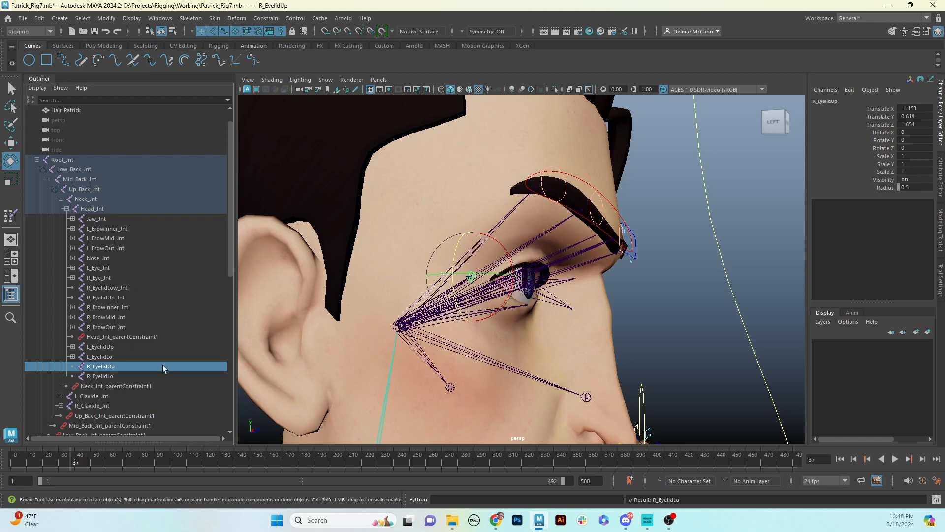
pyautogui.click(107, 287)
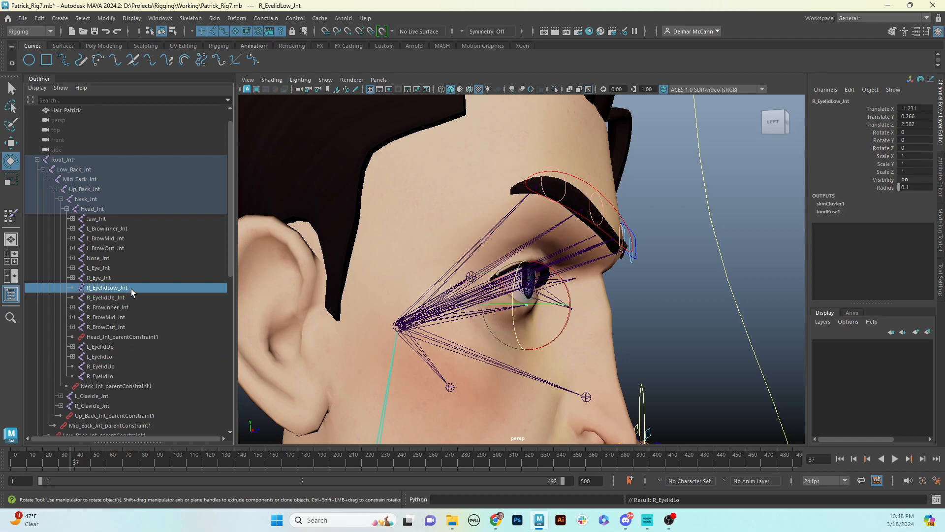
pyautogui.keyDown('ctrl'); pyautogui.click(107, 376); pyautogui.keyUp('ctrl')
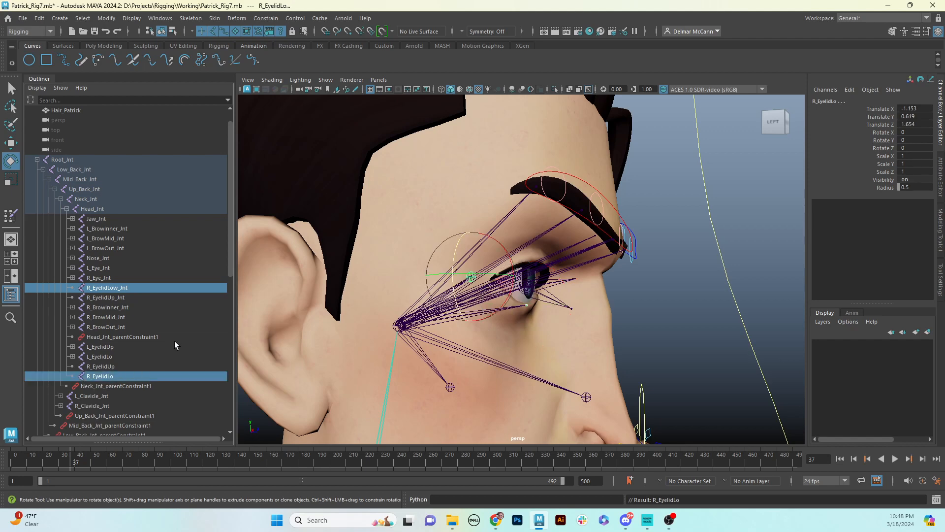
pyautogui.press('p')
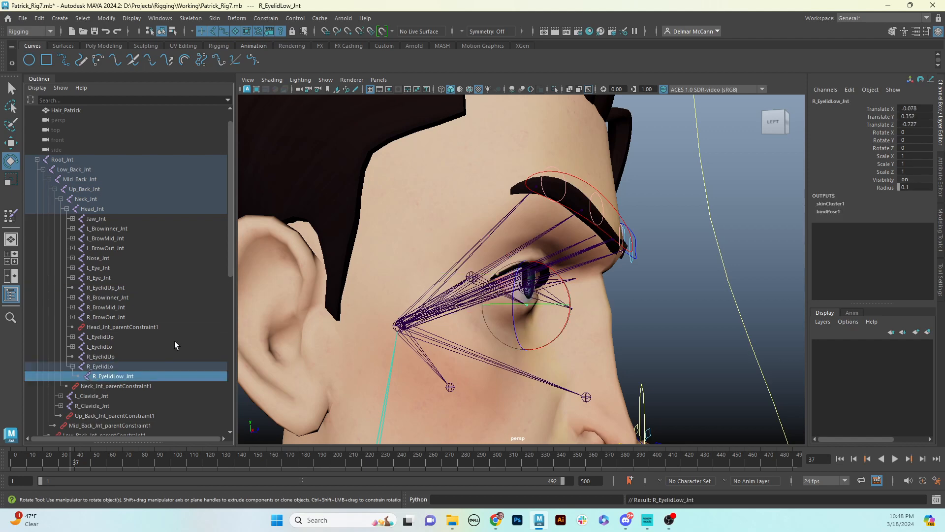
# Parent the R_EyelidUp_Int joint under R_EyelidUp
pyautogui.click(115, 289)
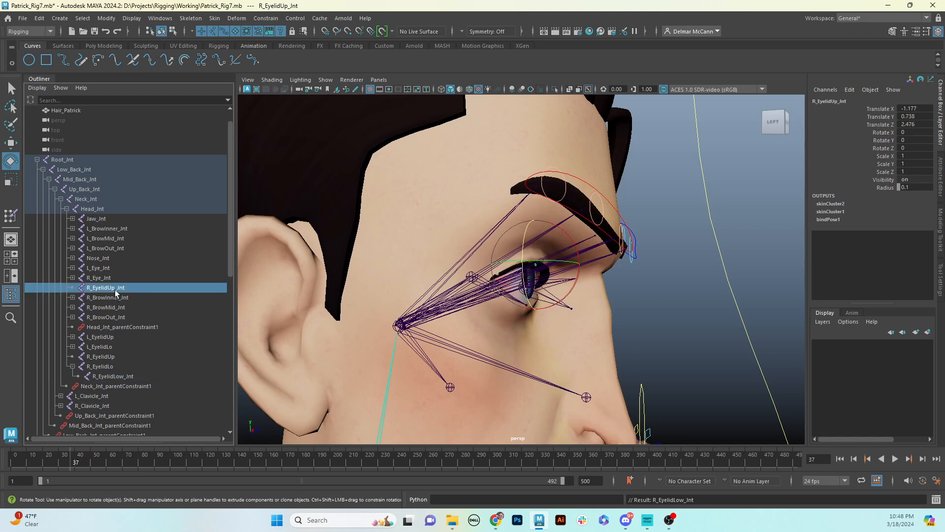
pyautogui.keyDown('ctrl'); pyautogui.click(102, 357); pyautogui.keyUp('ctrl')
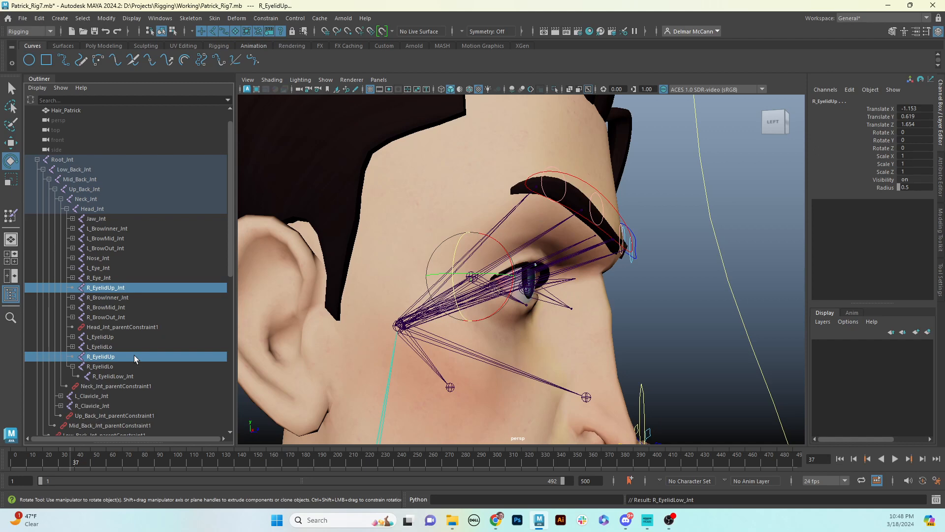
pyautogui.press('p')
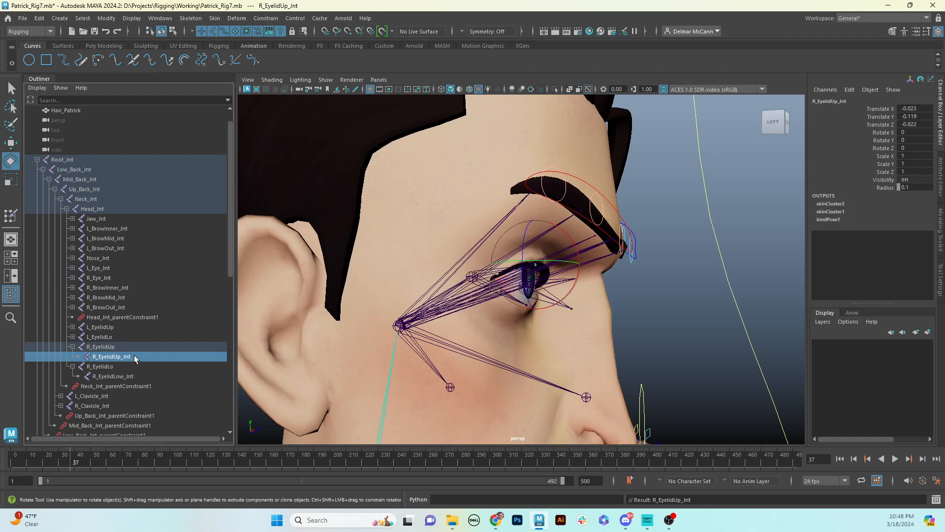
# Test the R_EyelidUp pivot joint with a slight X rotation and undo it
pyautogui.click(666, 301)
pyautogui.click(493, 276)
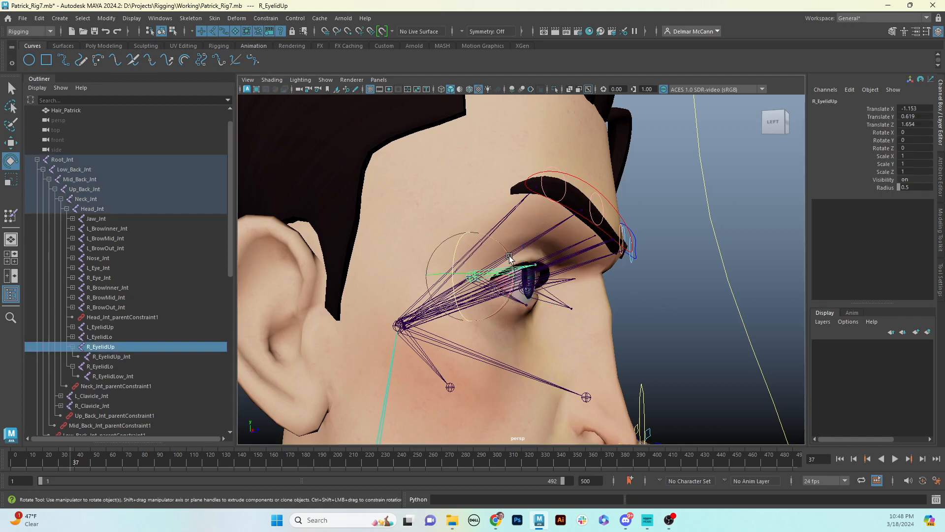
pyautogui.moveTo(513, 261); pyautogui.dragTo(518, 268)
pyautogui.hotkey('ctrl', 'z')
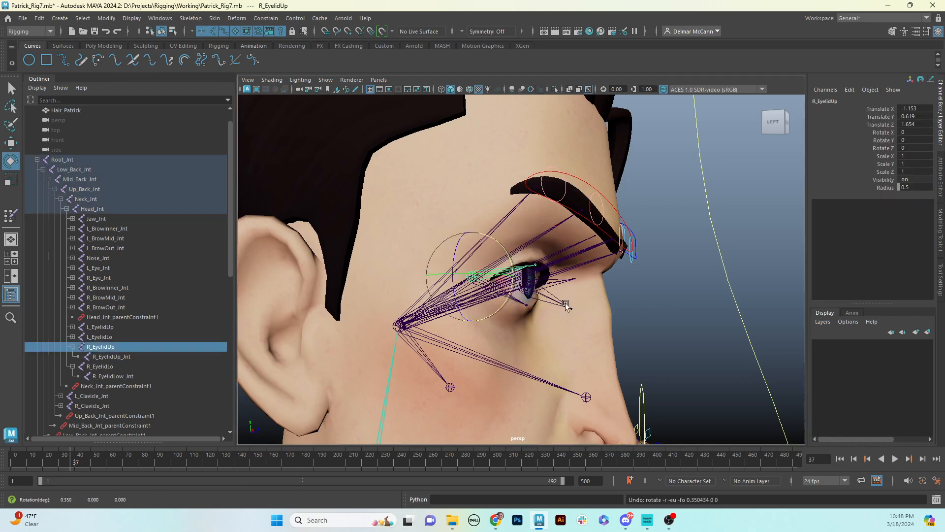
# Open Set Driven Key with R_EyelidUp and R_EyelidLo as the driven joints and Rotate X as the driven attribute
pyautogui.scroll(-5, 637, 276)
pyautogui.keyDown('alt'); pyautogui.moveTo(606, 309); pyautogui.dragTo(620, 289); pyautogui.keyUp('alt')
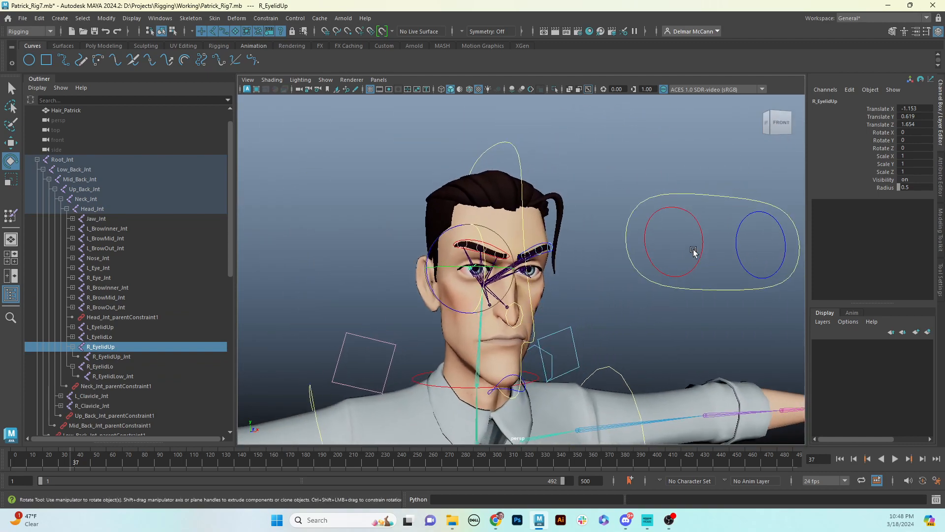
pyautogui.keyDown('alt'); pyautogui.moveTo(519, 294); pyautogui.dragTo(448, 325); pyautogui.keyUp('alt')
pyautogui.scroll(5, 447, 325)
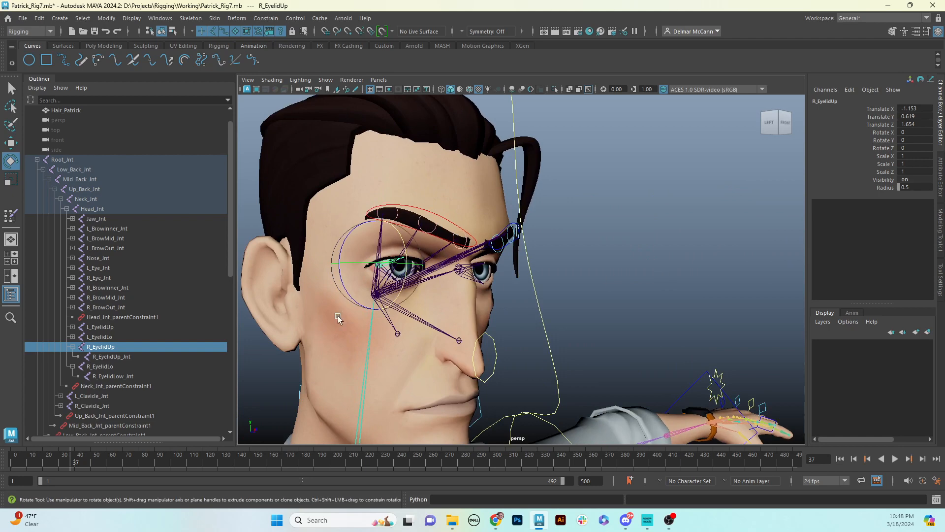
pyautogui.press('w')
pyautogui.press('q')
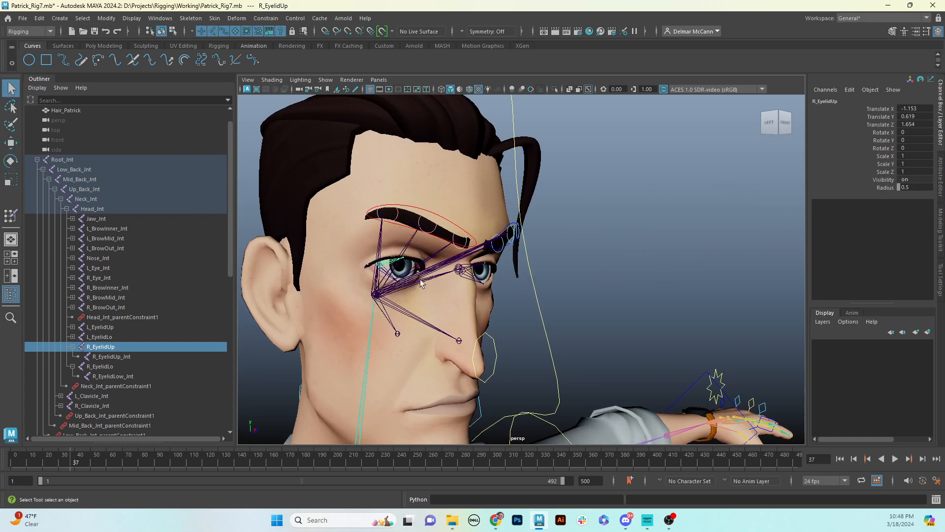
pyautogui.keyDown('shift'); pyautogui.click(386, 274); pyautogui.keyUp('shift')
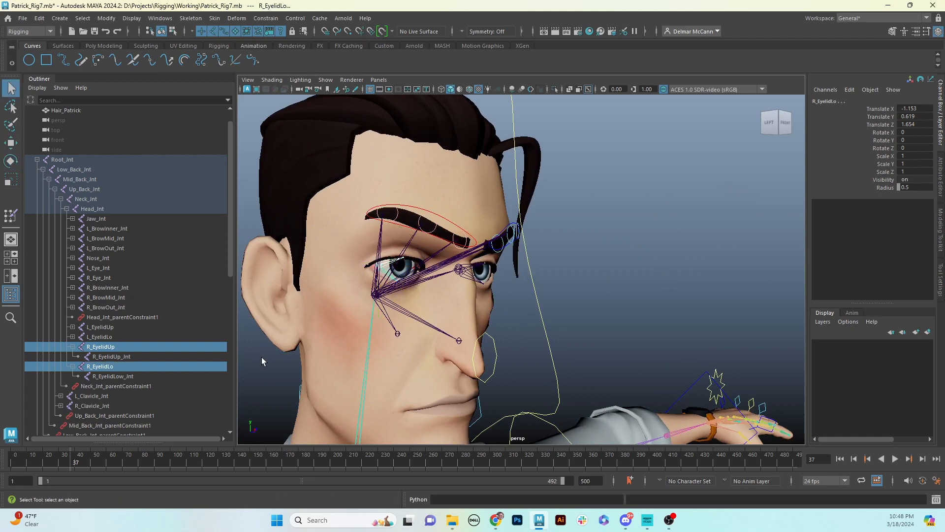
pyautogui.keyDown('alt'); pyautogui.moveTo(547, 307); pyautogui.dragTo(512, 281); pyautogui.keyUp('alt')
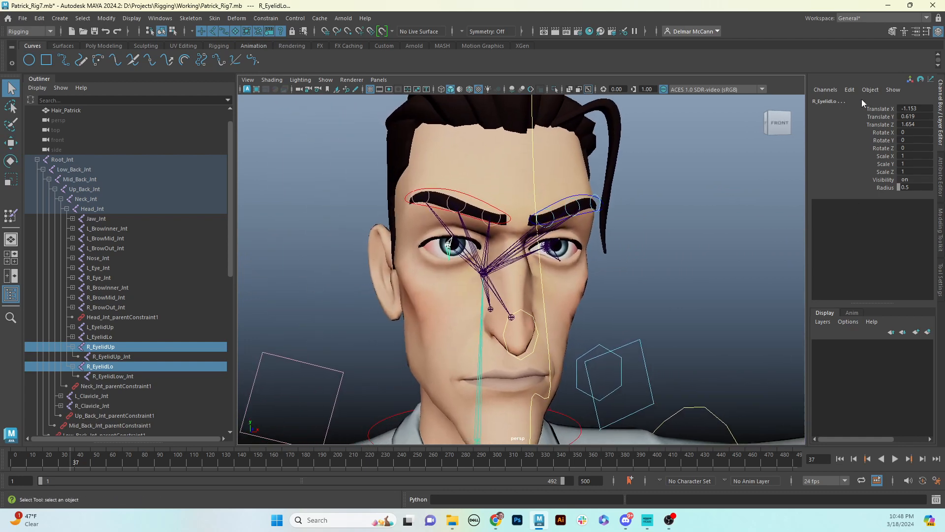
pyautogui.click(887, 132)
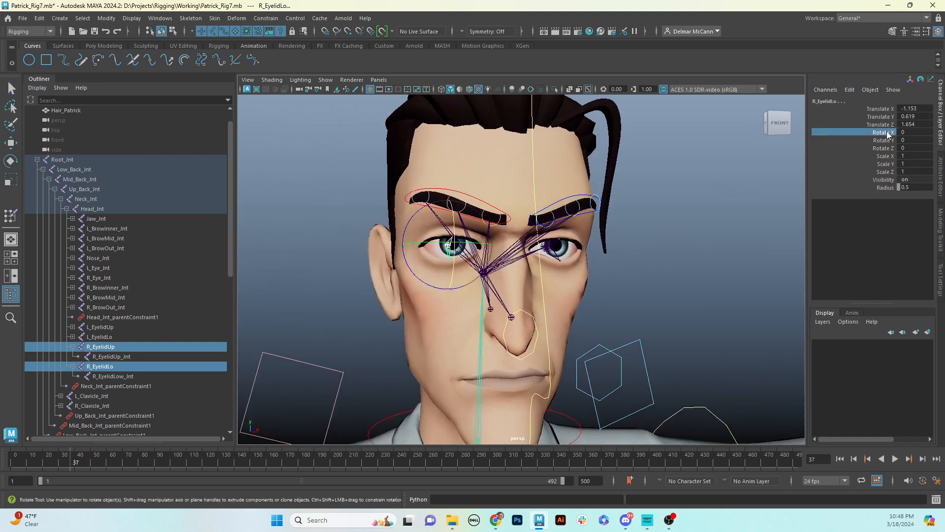
pyautogui.click(857, 89)
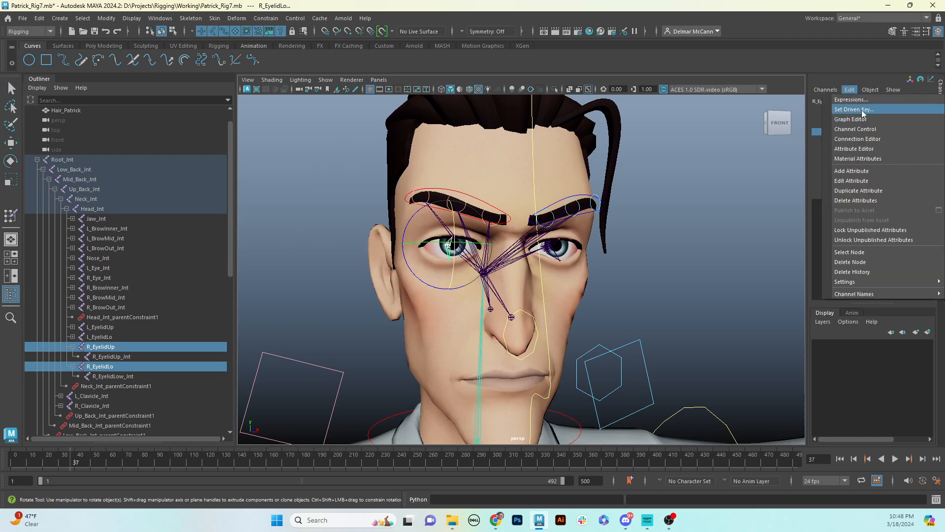
pyautogui.click(861, 113)
# Load R_Eye_C as the driver and key its Blink attribute at 0 against the right eyelids' neutral Rotate X
pyautogui.scroll(-5, 635, 301)
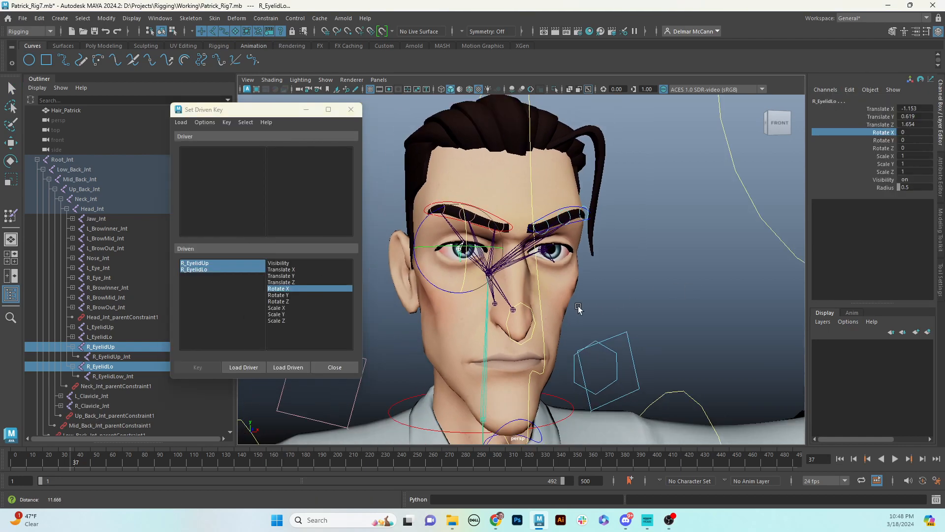
pyautogui.click(611, 254)
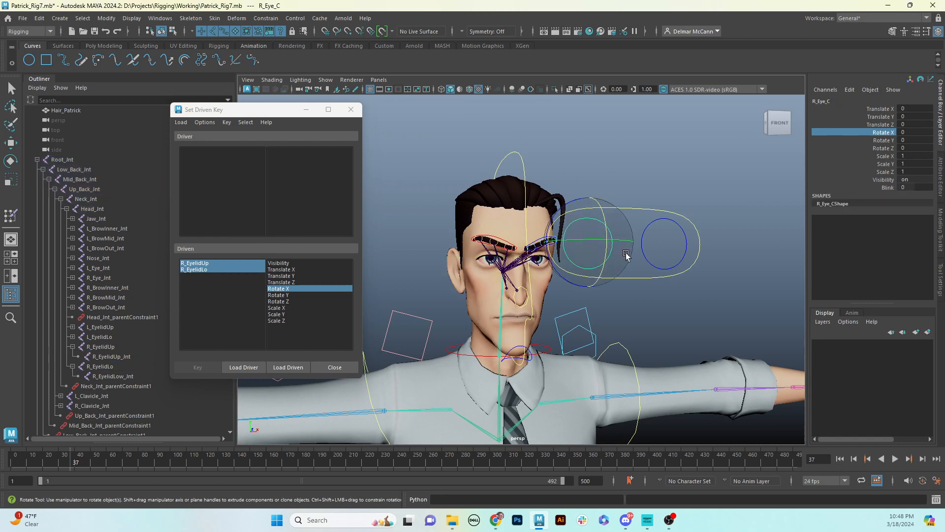
pyautogui.click(243, 368)
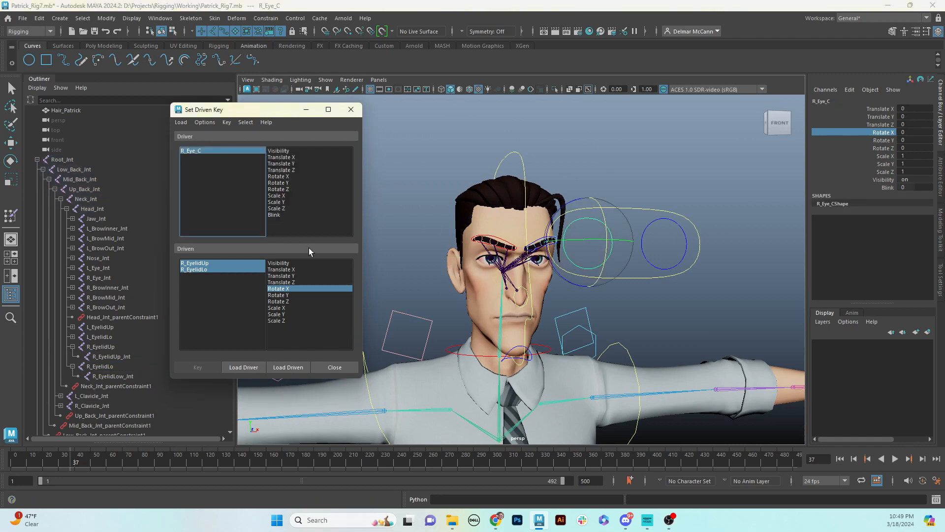
pyautogui.click(277, 215)
pyautogui.click(210, 366)
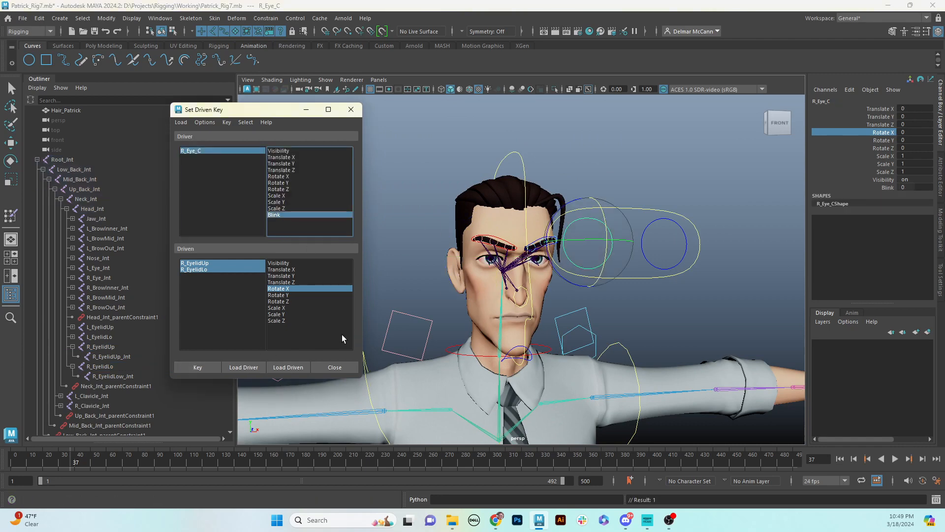
# Select both eye controls, R_Eye_C and L_Eye_C, and raise their Blink attribute to the closed-eye value
pyautogui.keyDown('alt'); pyautogui.moveTo(449, 312); pyautogui.dragTo(541, 294, button='right'); pyautogui.keyUp('alt')
pyautogui.click(683, 240)
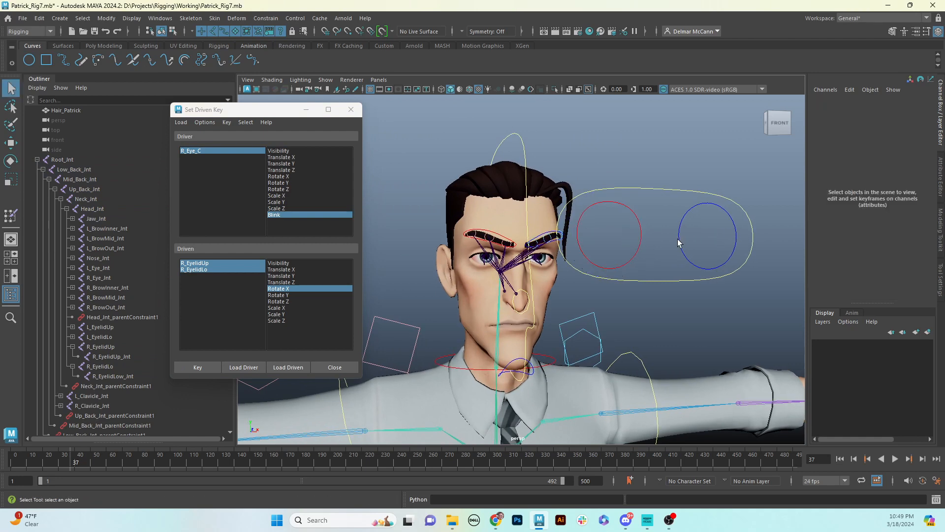
pyautogui.click(680, 232)
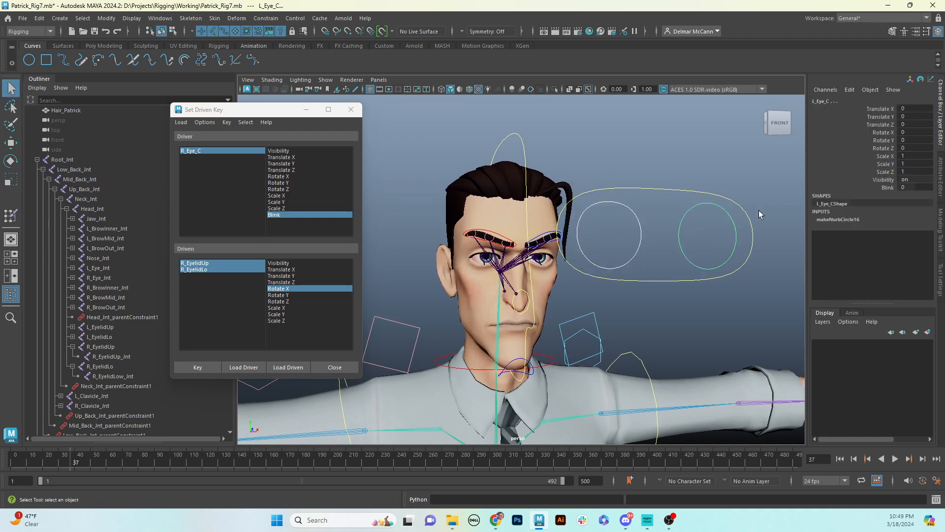
pyautogui.click(889, 187)
pyautogui.moveTo(652, 277); pyautogui.dragTo(663, 276, button='middle')
# Inspect the closed-pose Rotate X values of the L_EyelidLo and L_EyelidUp joints
pyautogui.keyDown('alt'); pyautogui.moveTo(664, 285); pyautogui.dragTo(611, 288, button='right'); pyautogui.keyUp('alt')
pyautogui.keyDown('alt'); pyautogui.moveTo(611, 288); pyautogui.dragTo(655, 246); pyautogui.keyUp('alt')
pyautogui.press('q')
pyautogui.click(719, 225)
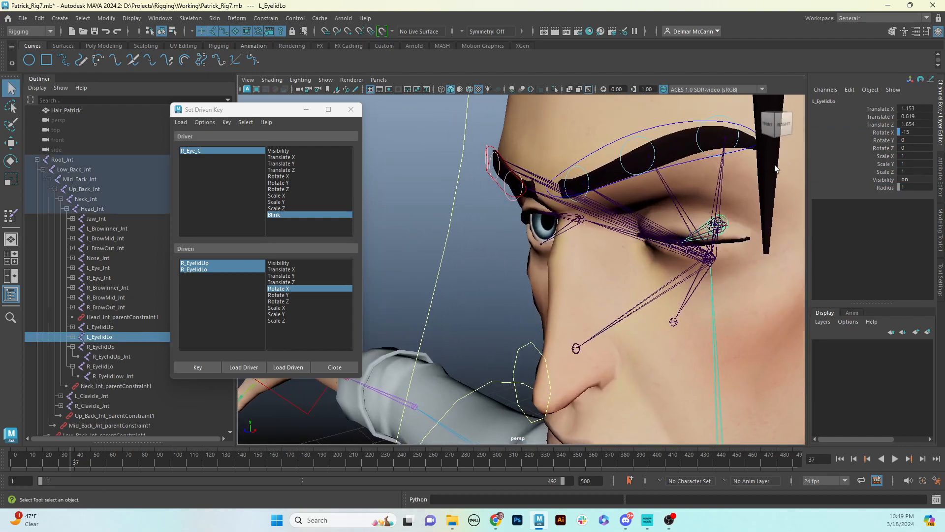
pyautogui.keyDown('alt'); pyautogui.moveTo(769, 255); pyautogui.dragTo(558, 318); pyautogui.keyUp('alt')
pyautogui.click(698, 235)
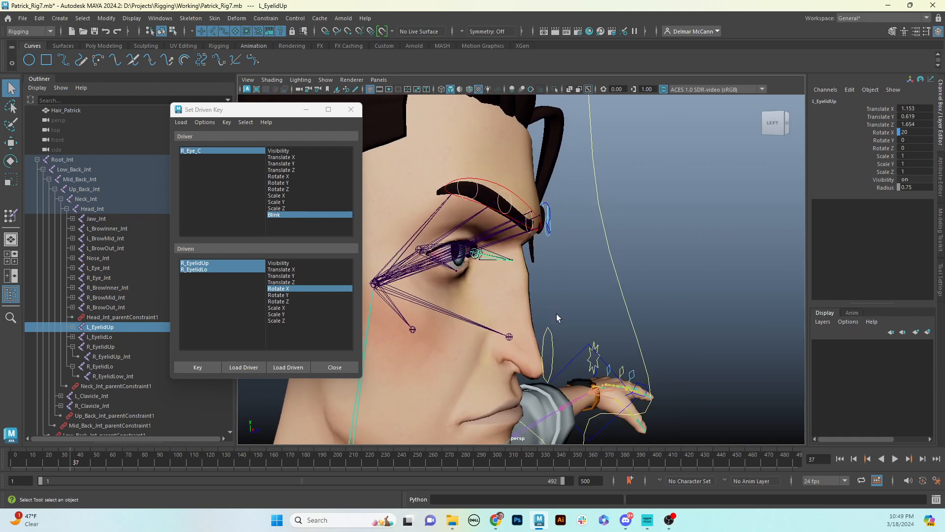
# Set the Rotate X of the R_EyelidUp joint to 20
pyautogui.click(435, 247)
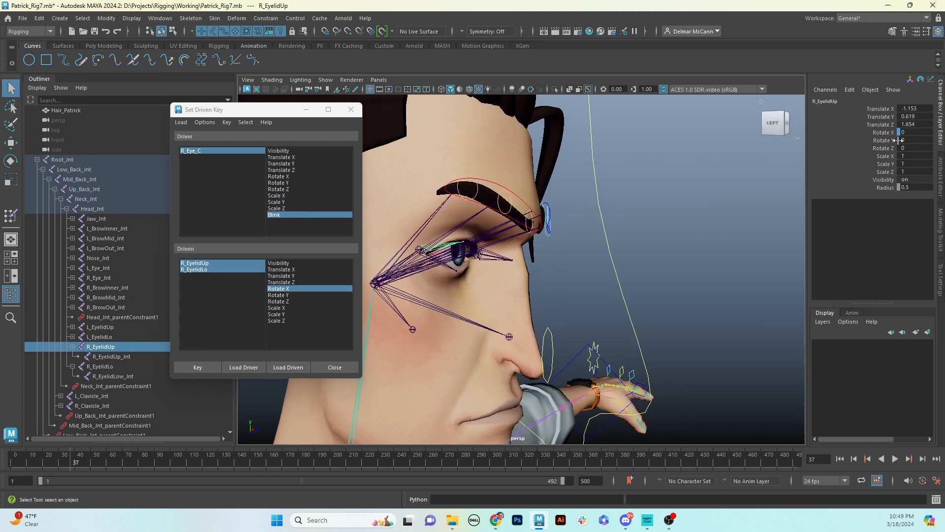
pyautogui.doubleClick(915, 132)
pyautogui.press('Return')
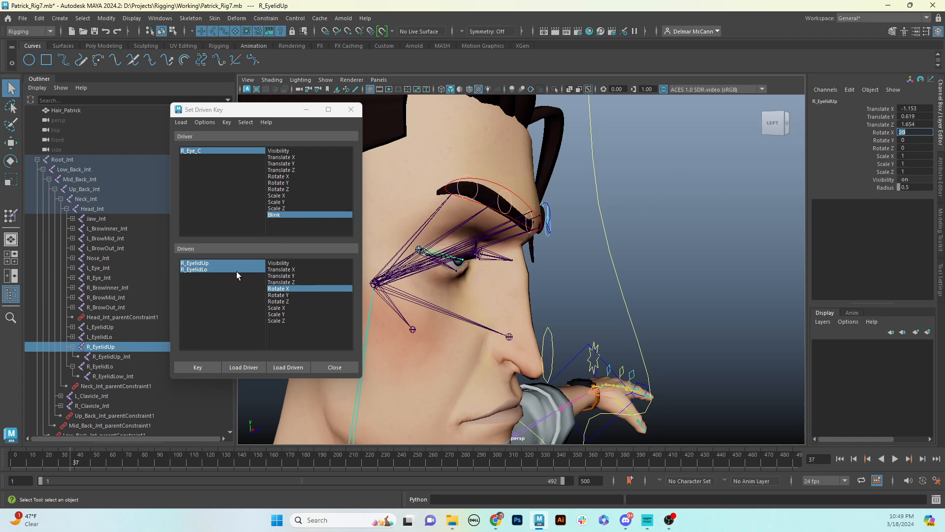
# Set the Rotate X of R_EyelidLo to -15 and key both right eyelids' closed pose against R_Eye_C's Blink
pyautogui.click(192, 270)
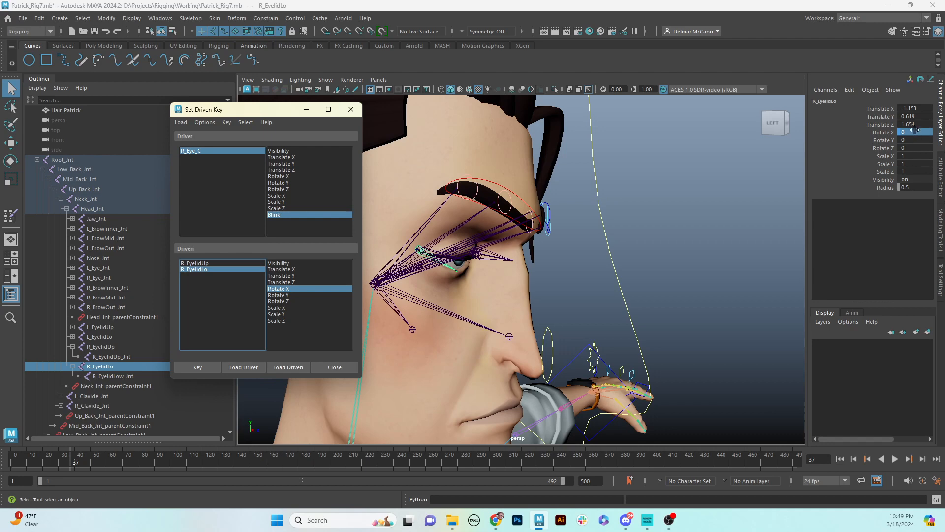
pyautogui.click(916, 132)
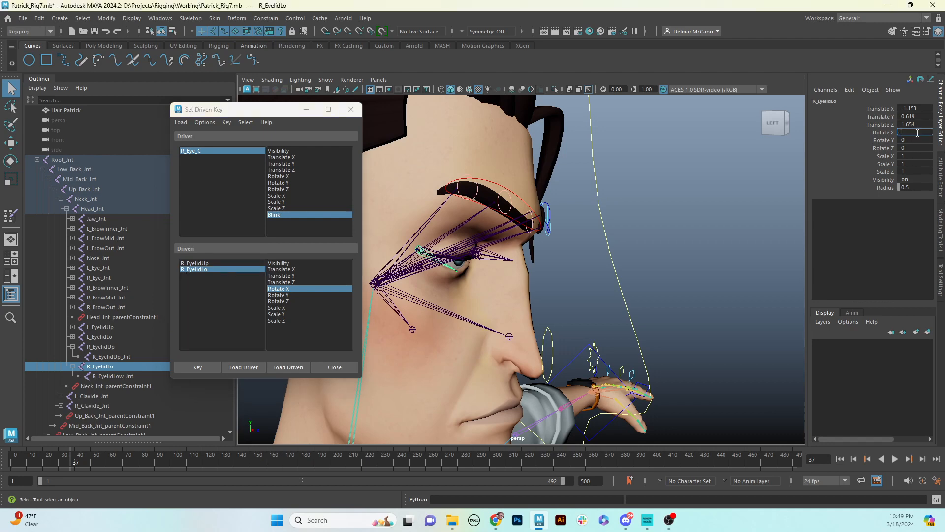
pyautogui.write('-15')
pyautogui.press('Return')
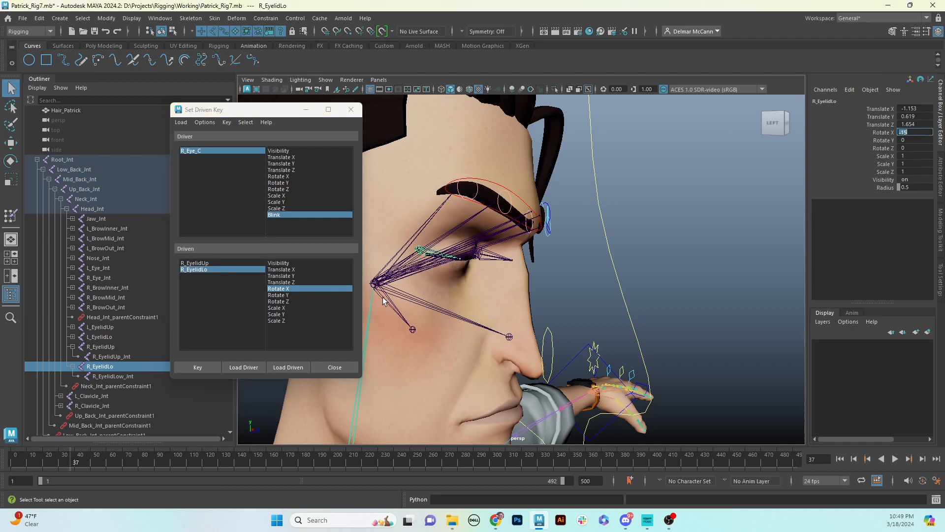
pyautogui.click(180, 266)
pyautogui.keyDown('shift'); pyautogui.click(217, 264); pyautogui.keyUp('shift')
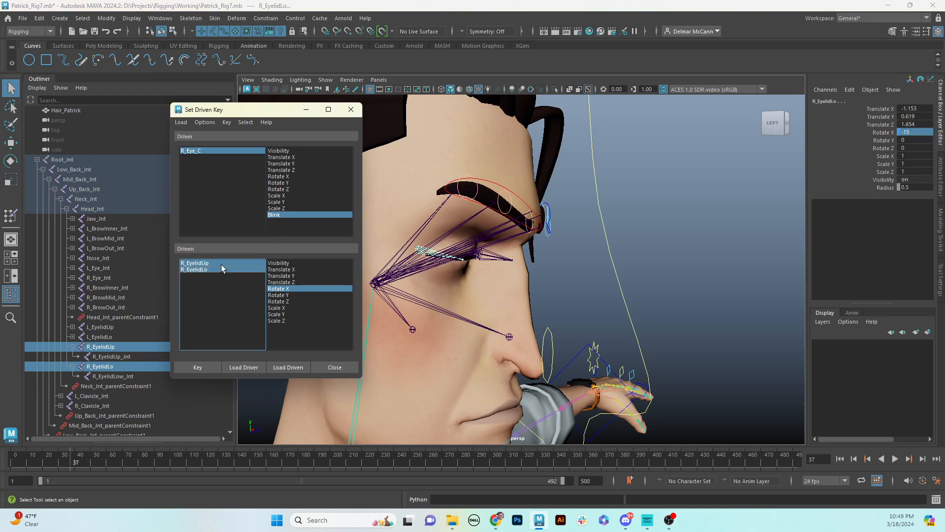
pyautogui.click(209, 369)
# Set the Blink attribute of the R_Eye_C driver to -10
pyautogui.keyDown('alt'); pyautogui.moveTo(632, 333); pyautogui.dragTo(585, 327); pyautogui.keyUp('alt')
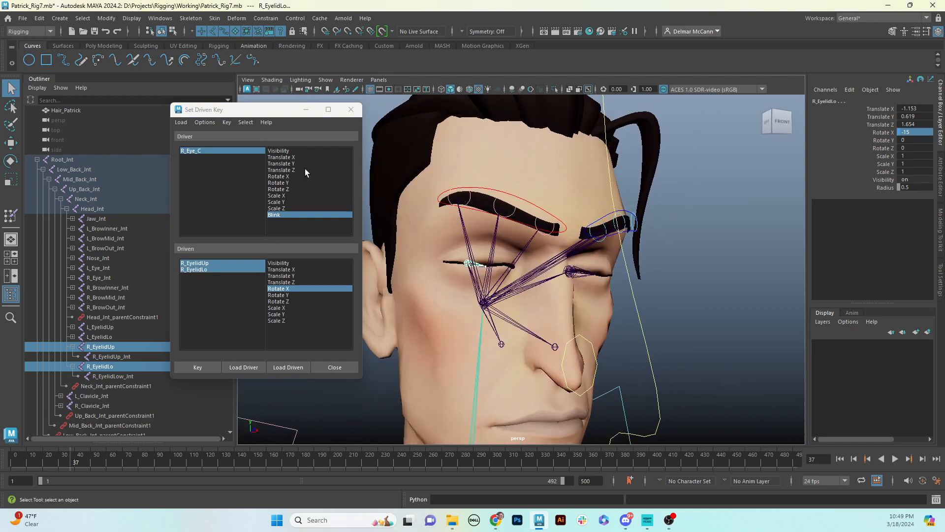
pyautogui.click(205, 151)
pyautogui.doubleClick(919, 187)
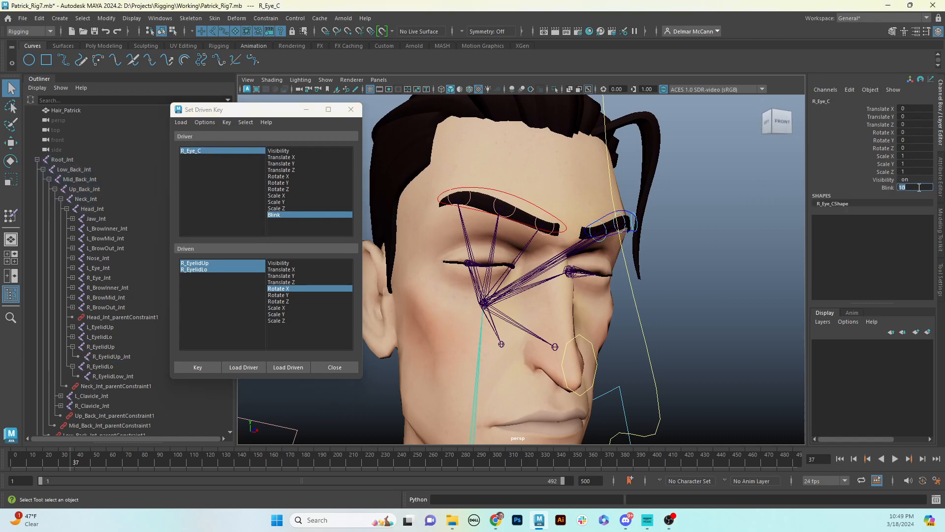
pyautogui.write('-10')
pyautogui.press('Return')
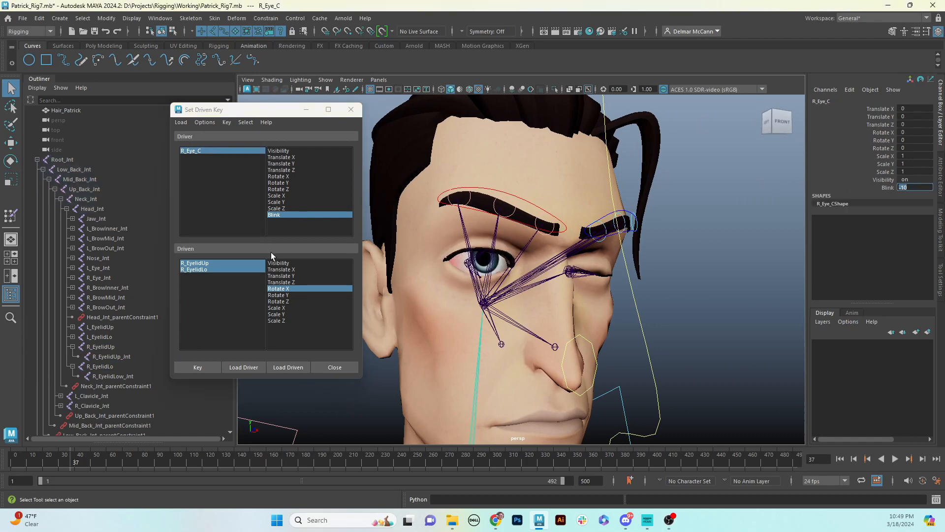
# Set the Rotate X of the R_EyelidUp joint to -20 for the wide-open pose
pyautogui.click(207, 264)
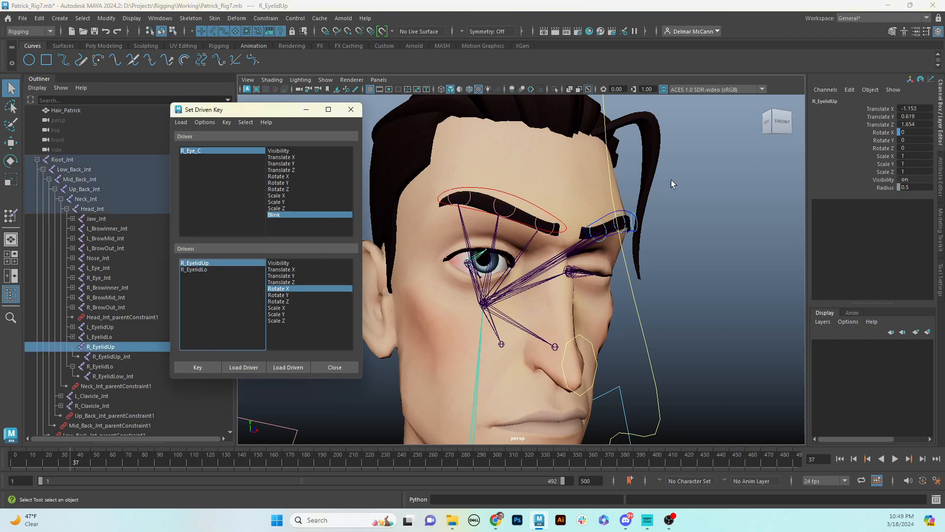
pyautogui.click(914, 132)
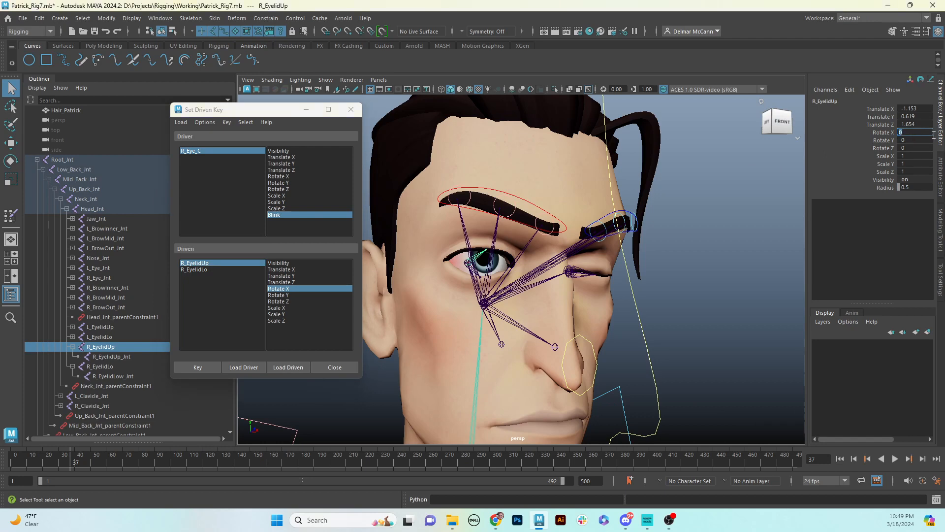
pyautogui.write('20')
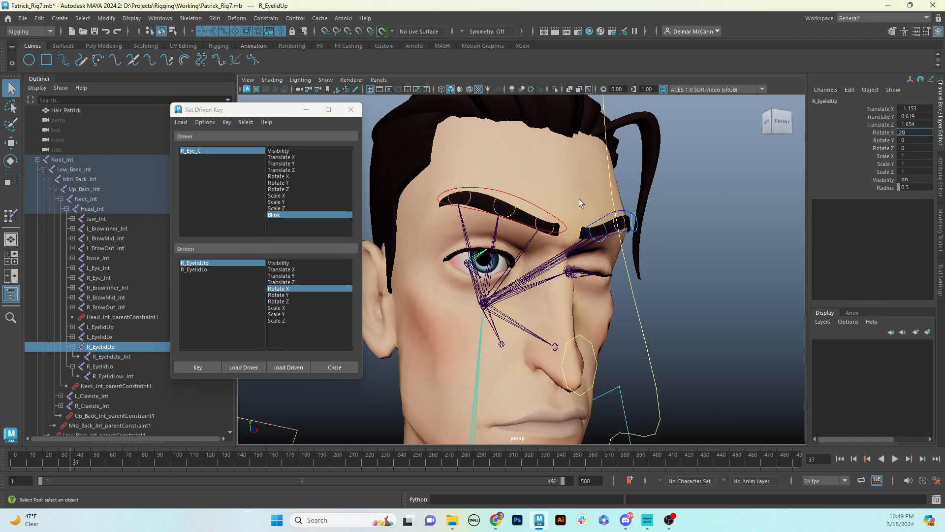
pyautogui.click(212, 264)
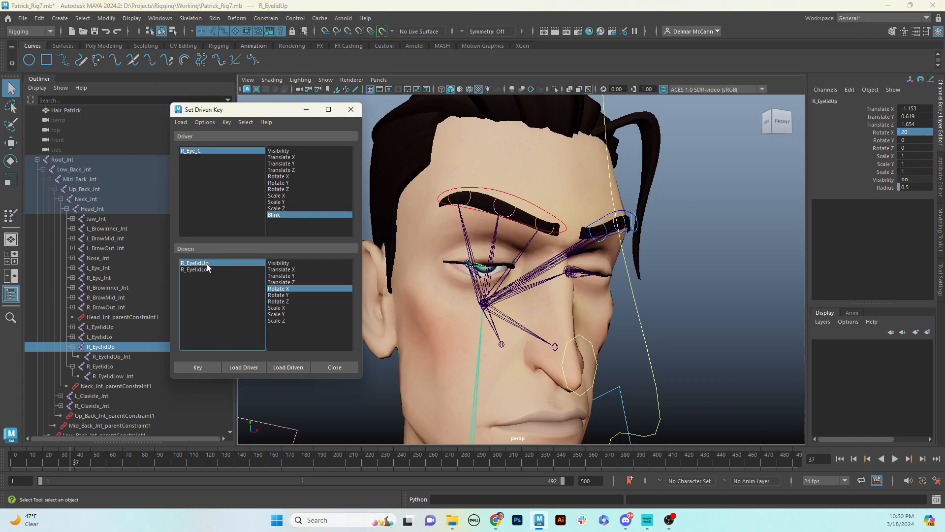
pyautogui.click(925, 130)
pyautogui.write('-20')
pyautogui.press('Return')
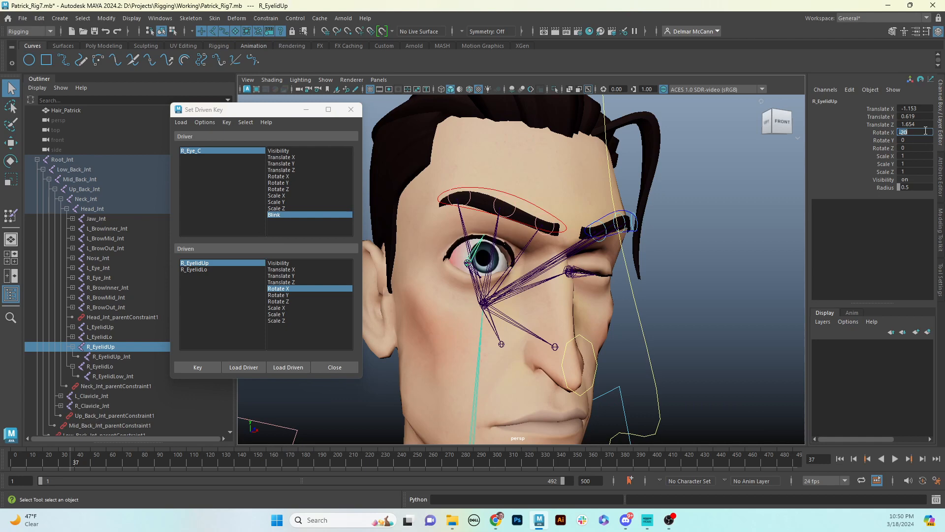
# Set the Rotate X of R_EyelidLo to 15 and key both right eyelids' wide-open pose against Blink
pyautogui.click(194, 270)
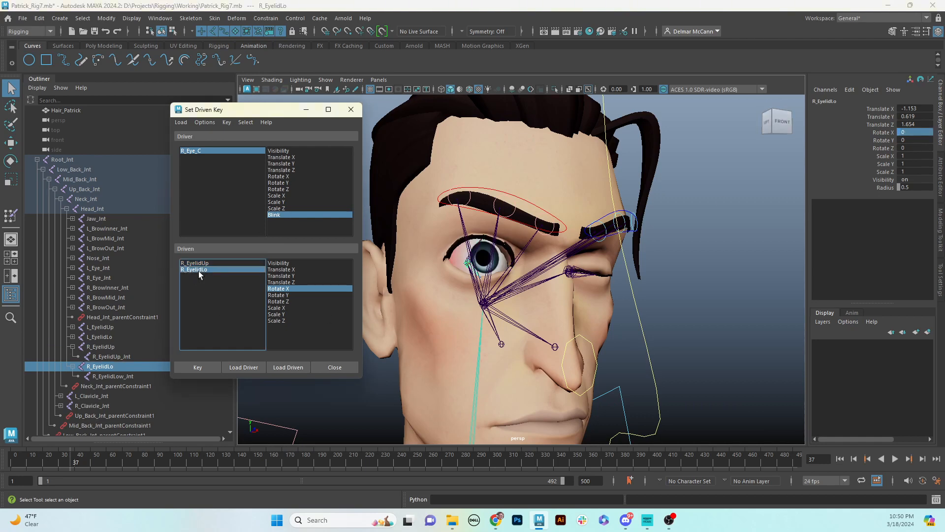
pyautogui.doubleClick(913, 133)
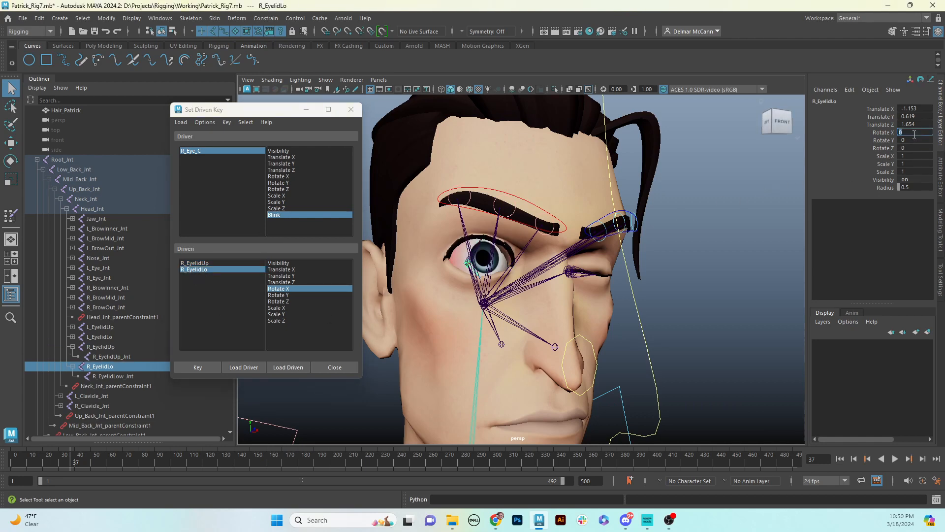
pyautogui.write('15')
pyautogui.press('Return')
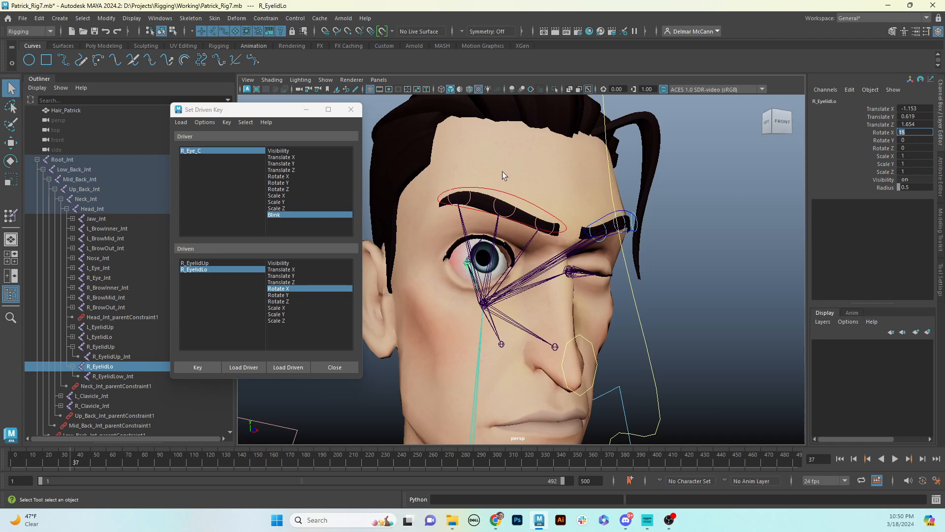
pyautogui.click(197, 262)
pyautogui.keyDown('shift'); pyautogui.click(205, 269); pyautogui.keyUp('shift')
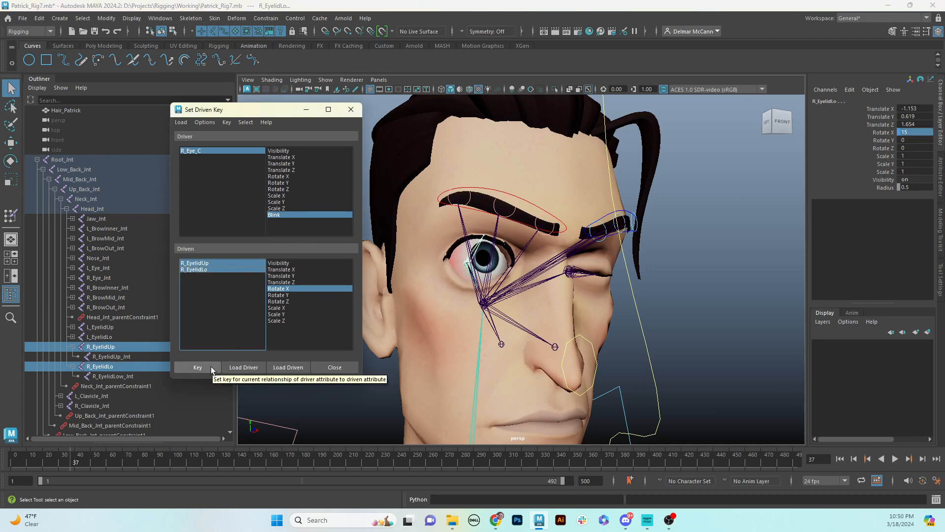
pyautogui.click(211, 366)
# Select both eye controls, scrub their Blink attribute to test the eyelids, and reset Blink to 0
pyautogui.click(209, 152)
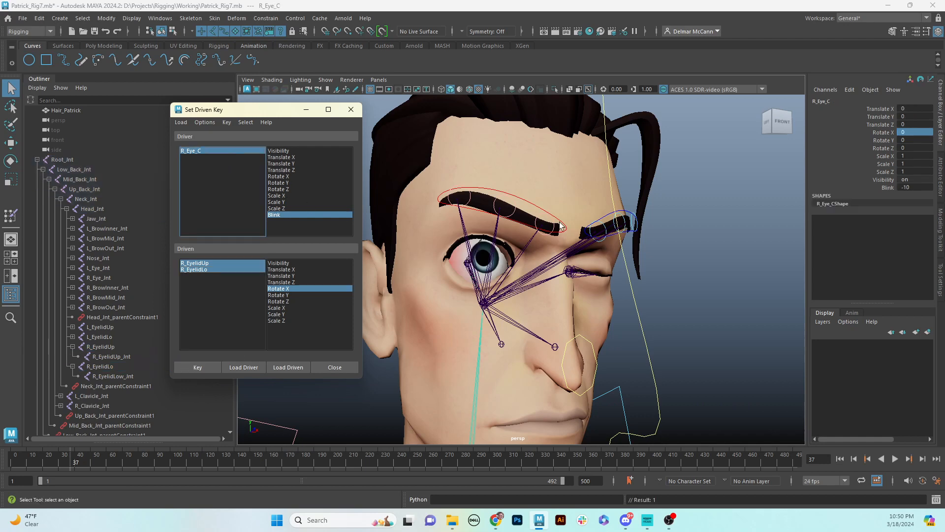
pyautogui.scroll(-6, 610, 264)
pyautogui.keyDown('alt'); pyautogui.moveTo(652, 269); pyautogui.dragTo(641, 271, button='middle'); pyautogui.keyUp('alt')
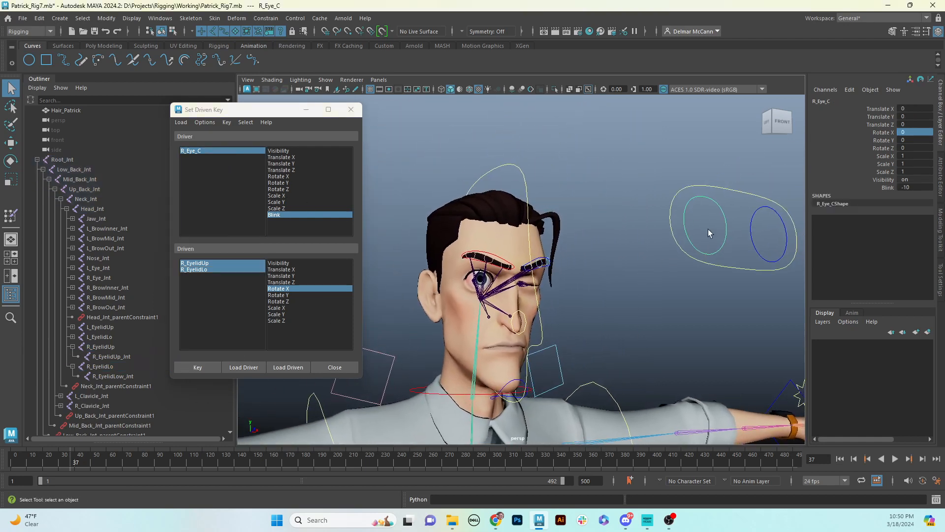
pyautogui.moveTo(762, 231); pyautogui.dragTo(764, 233)
pyautogui.click(888, 187)
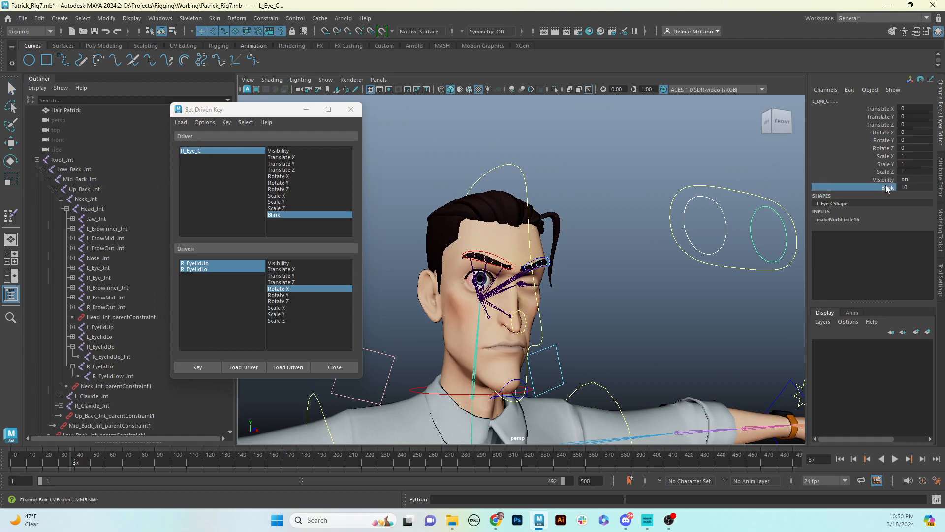
pyautogui.moveTo(733, 255); pyautogui.dragTo(830, 223, button='middle')
pyautogui.click(924, 188)
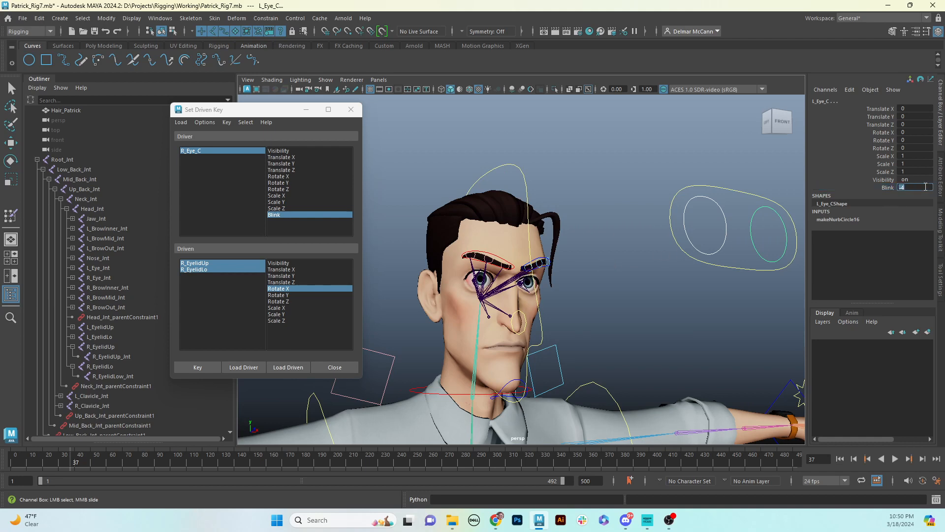
pyautogui.write('0')
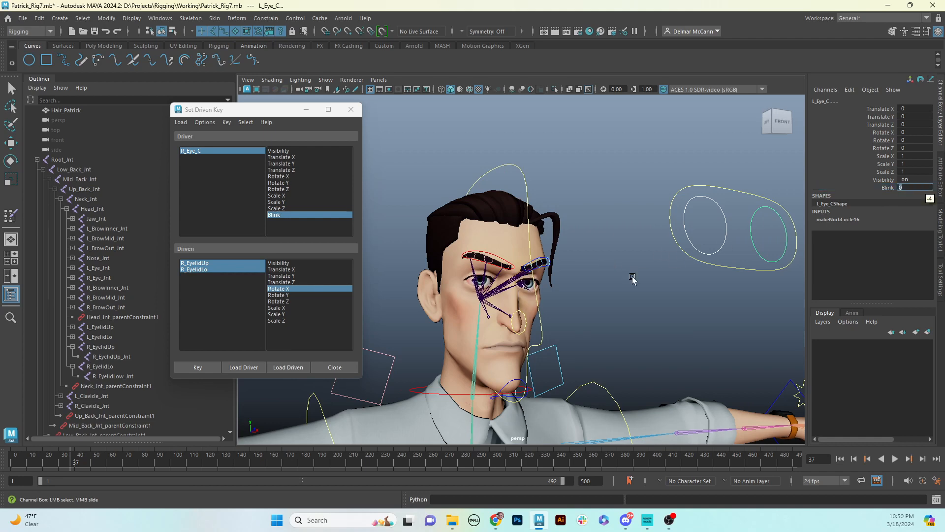
# Select the left eyelid joints L_EyelidLo and L_EyelidUp in the viewport
pyautogui.keyDown('alt'); pyautogui.moveTo(609, 285); pyautogui.dragTo(619, 270, button='middle'); pyautogui.keyUp('alt')
pyautogui.keyDown('alt'); pyautogui.moveTo(619, 271); pyautogui.dragTo(552, 270); pyautogui.keyUp('alt')
pyautogui.keyDown('alt'); pyautogui.moveTo(551, 270); pyautogui.dragTo(651, 260, button='right'); pyautogui.keyUp('alt')
pyautogui.keyDown('alt'); pyautogui.moveTo(599, 268); pyautogui.dragTo(593, 269, button='middle'); pyautogui.keyUp('alt')
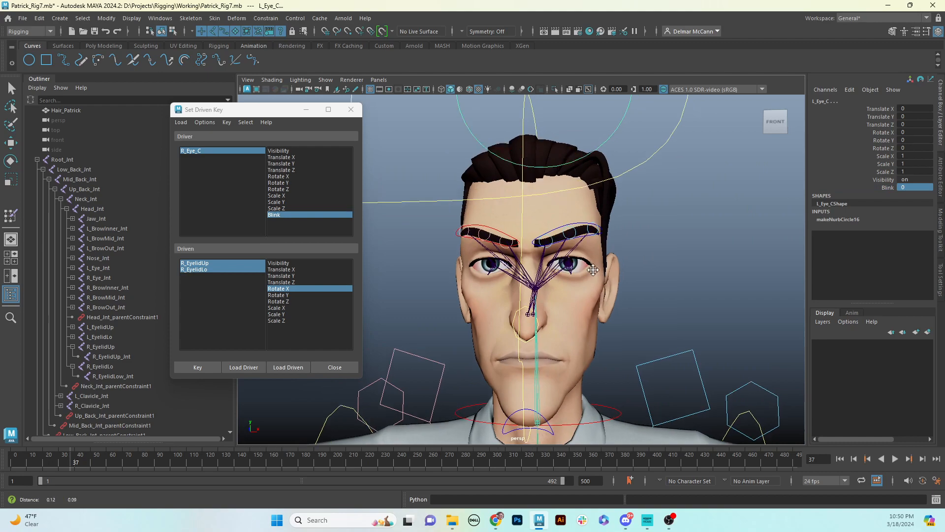
pyautogui.keyDown('alt'); pyautogui.moveTo(593, 269); pyautogui.dragTo(647, 244); pyautogui.keyUp('alt')
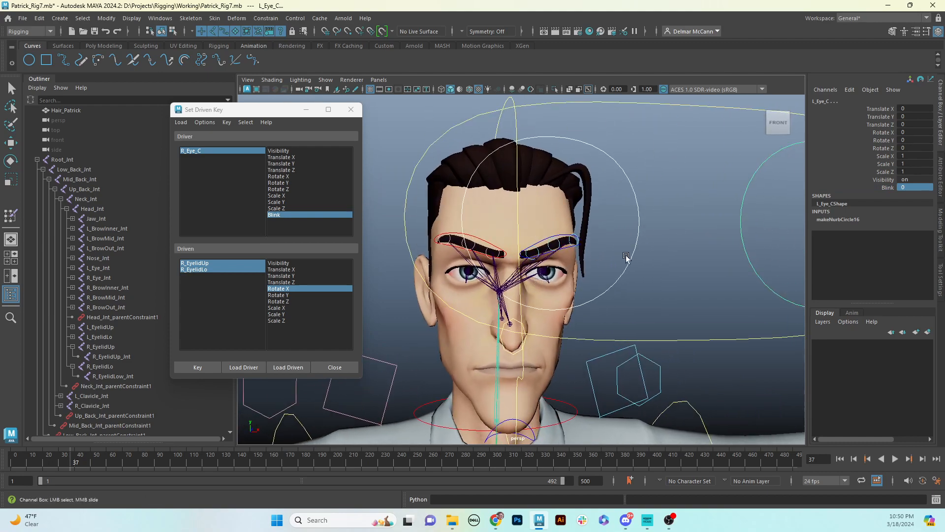
pyautogui.keyDown('alt'); pyautogui.moveTo(597, 241); pyautogui.dragTo(593, 284, button='right'); pyautogui.keyUp('alt')
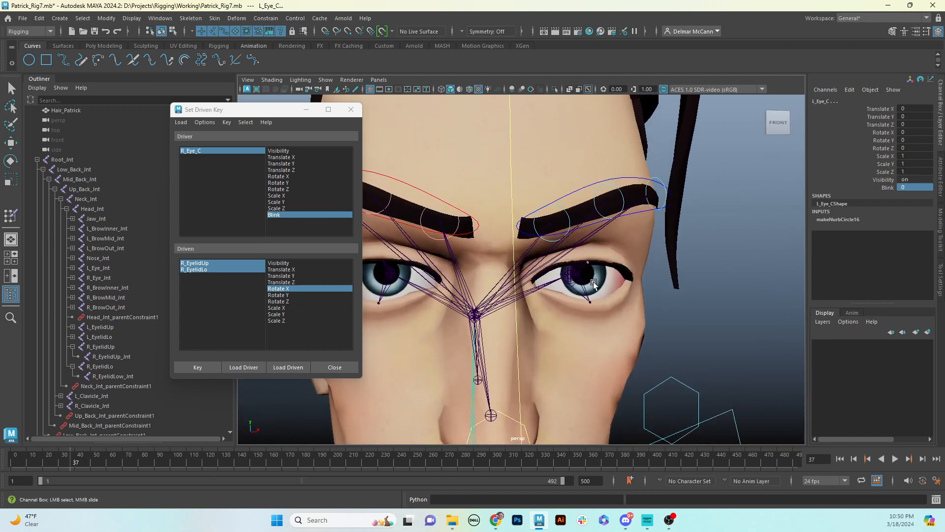
pyautogui.keyDown('alt'); pyautogui.moveTo(593, 284); pyautogui.dragTo(519, 295); pyautogui.keyUp('alt')
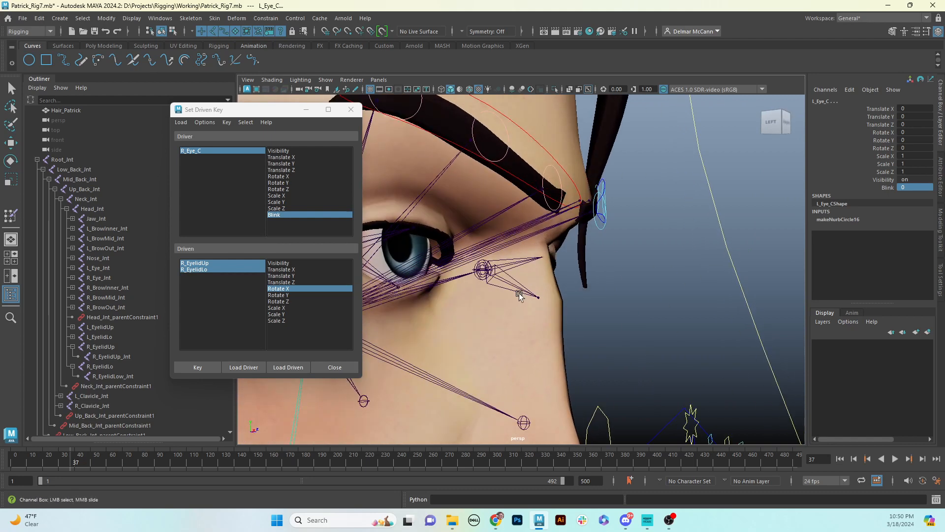
pyautogui.click(519, 295)
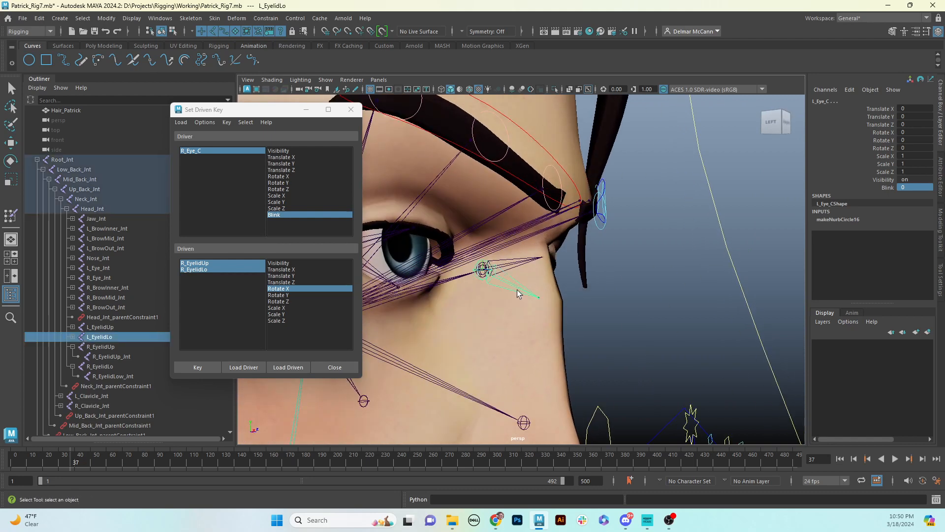
pyautogui.keyDown('shift'); pyautogui.click(521, 263); pyautogui.keyUp('shift')
pyautogui.keyDown('alt'); pyautogui.moveTo(521, 266); pyautogui.dragTo(566, 301); pyautogui.keyUp('alt')
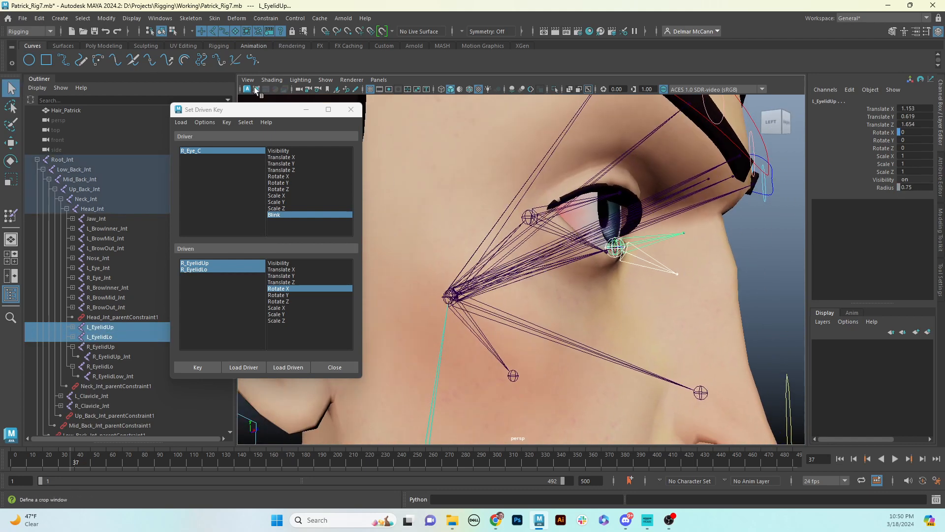
# Close the Set Driven Key window and add R_EyelidLo and R_EyelidUp to the left eyelid joint selection
pyautogui.click(351, 109)
pyautogui.keyDown('alt'); pyautogui.moveTo(537, 247); pyautogui.dragTo(571, 268); pyautogui.keyUp('alt')
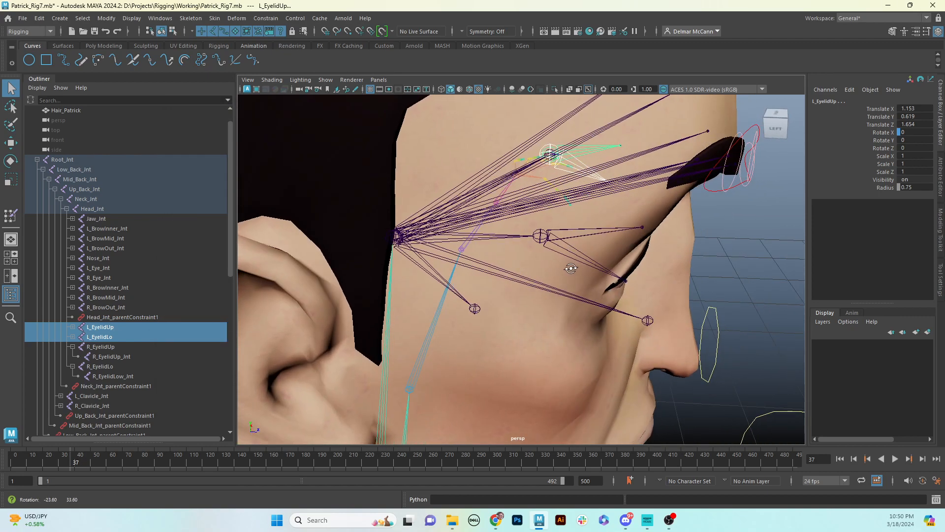
pyautogui.keyDown('shift'); pyautogui.click(575, 255); pyautogui.keyUp('shift')
pyautogui.keyDown('shift'); pyautogui.click(586, 230); pyautogui.keyUp('shift')
pyautogui.keyDown('alt'); pyautogui.moveTo(586, 231); pyautogui.dragTo(654, 188); pyautogui.keyUp('alt')
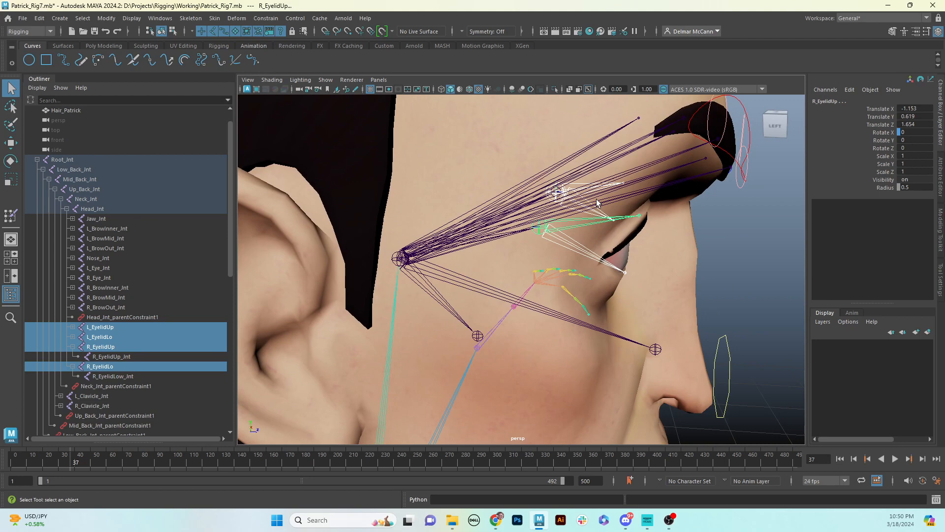
pyautogui.keyDown('alt'); pyautogui.moveTo(597, 202); pyautogui.dragTo(627, 245); pyautogui.keyUp('alt')
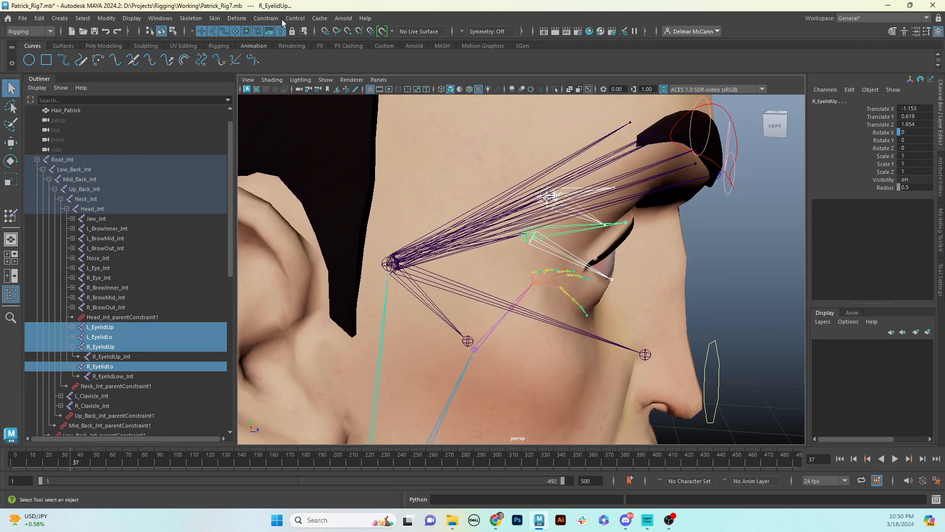
# Show the four eyelid joints' Rotate X curves in a widened Graph Editor and select all their keys
pyautogui.click(160, 18)
pyautogui.moveTo(178, 67)
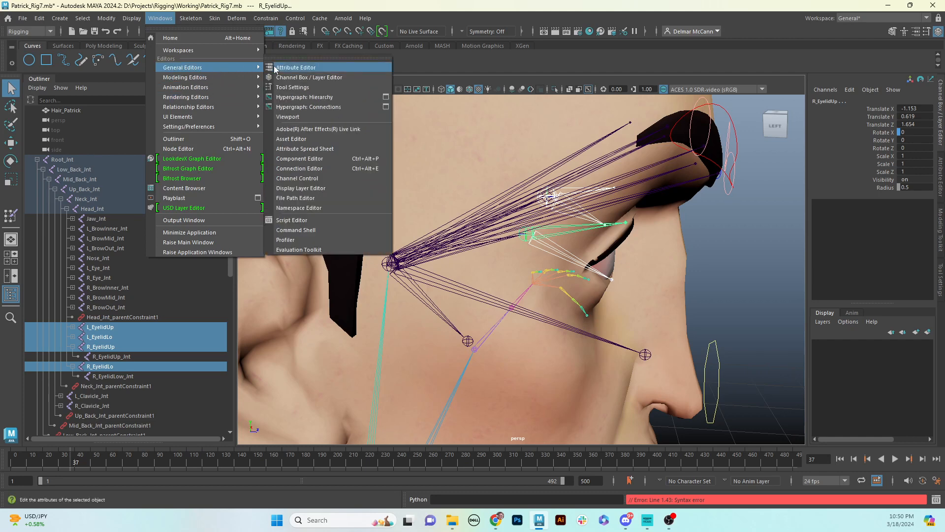
pyautogui.moveTo(246, 87)
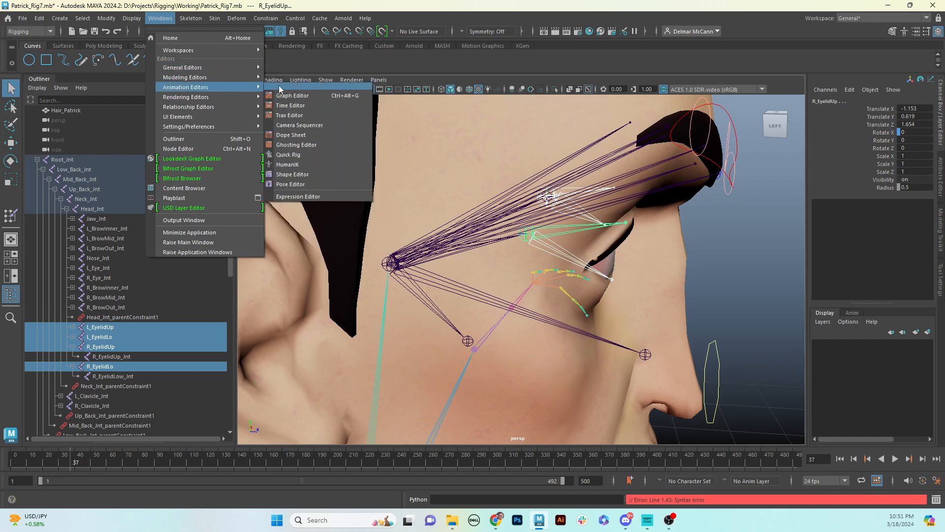
pyautogui.click(300, 98)
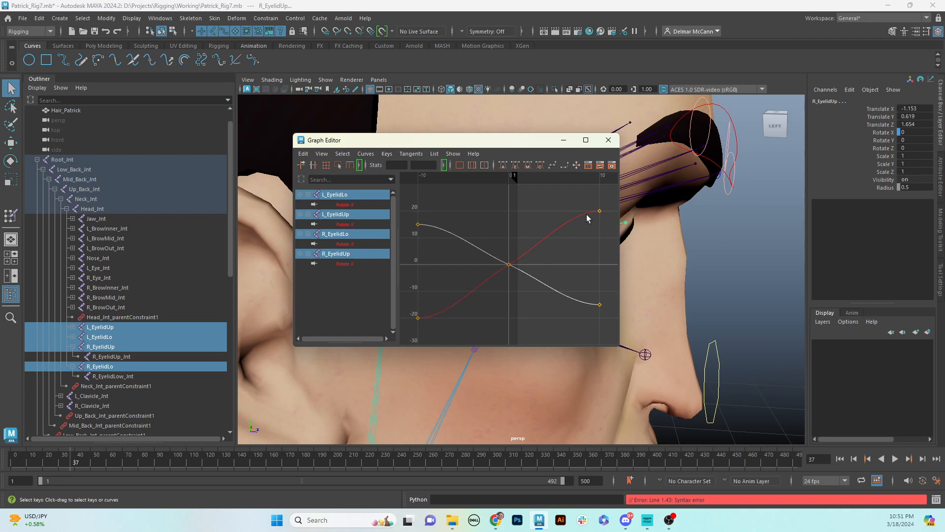
pyautogui.moveTo(533, 297); pyautogui.dragTo(534, 297)
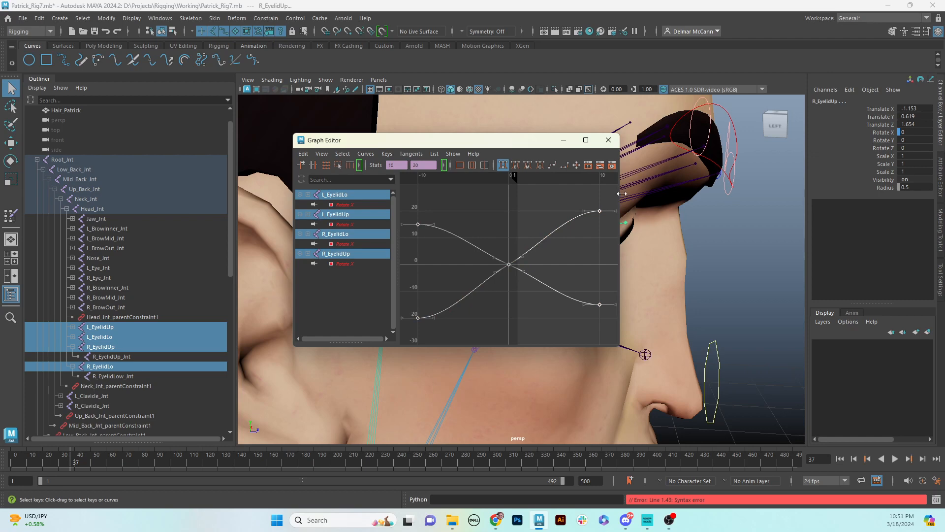
pyautogui.moveTo(623, 193); pyautogui.dragTo(784, 194)
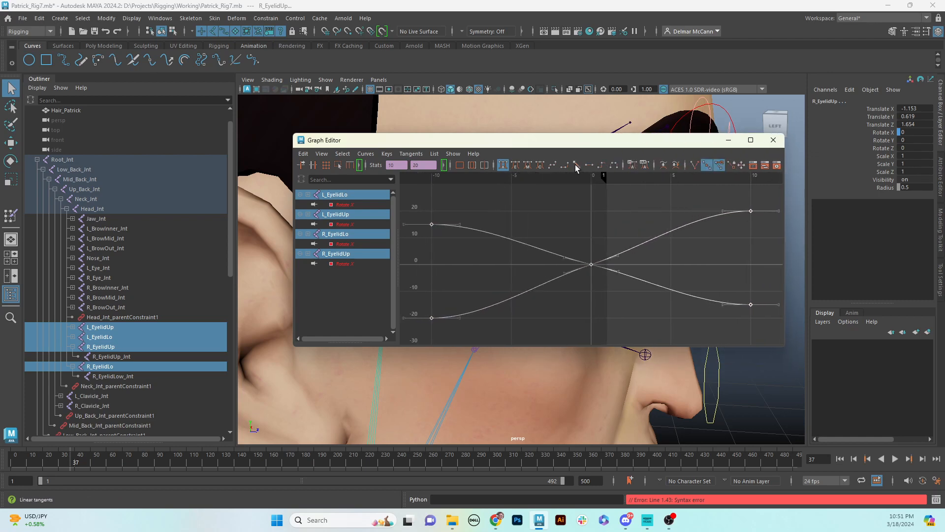
# Apply linear tangents to the selected Rotate X keys of all four eyelid joints and close the Graph Editor
pyautogui.click(576, 165)
pyautogui.moveTo(630, 146); pyautogui.dragTo(512, 115)
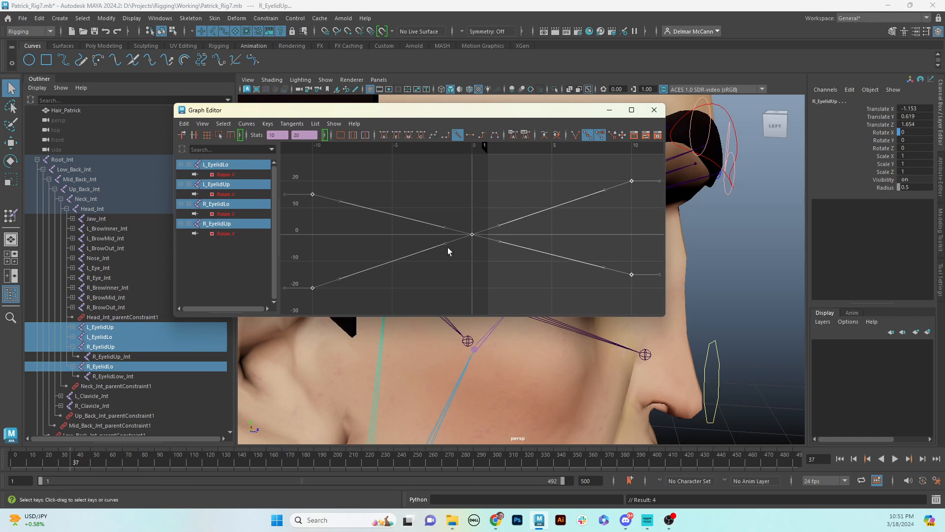
pyautogui.click(654, 110)
# Select both eye controls, scrub their Blink attribute to test the linear eyelid motion, and undo the change
pyautogui.keyDown('alt'); pyautogui.moveTo(719, 278); pyautogui.dragTo(677, 252); pyautogui.keyUp('alt')
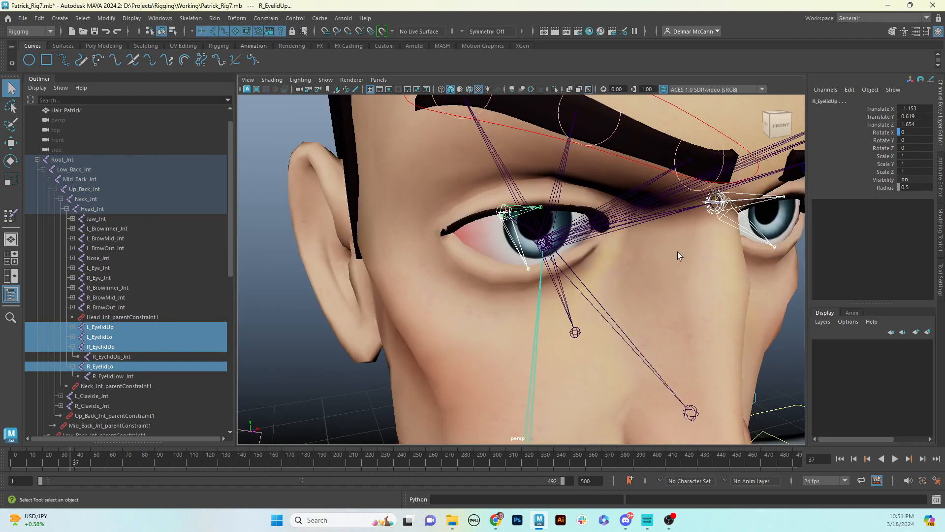
pyautogui.keyDown('alt'); pyautogui.moveTo(677, 252); pyautogui.dragTo(424, 291, button='right'); pyautogui.keyUp('alt')
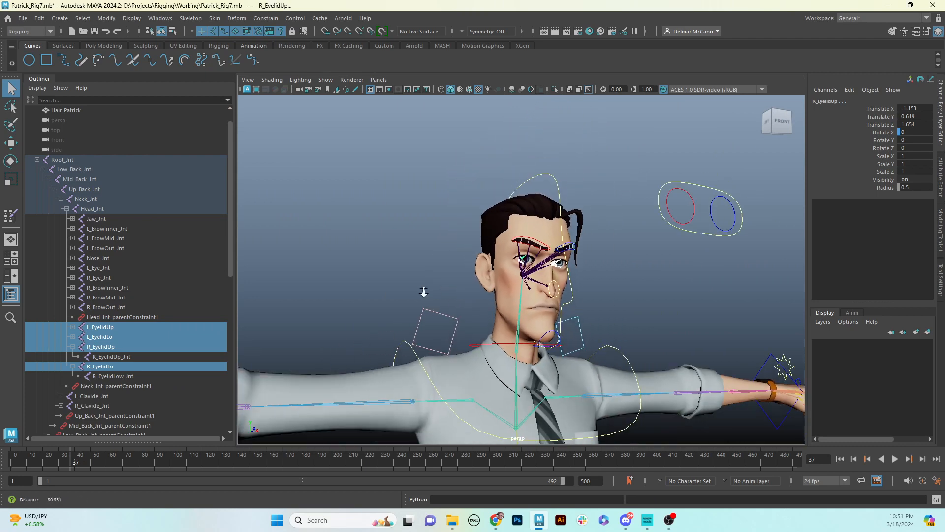
pyautogui.keyDown('alt'); pyautogui.moveTo(424, 291); pyautogui.dragTo(590, 271); pyautogui.keyUp('alt')
pyautogui.click(674, 188)
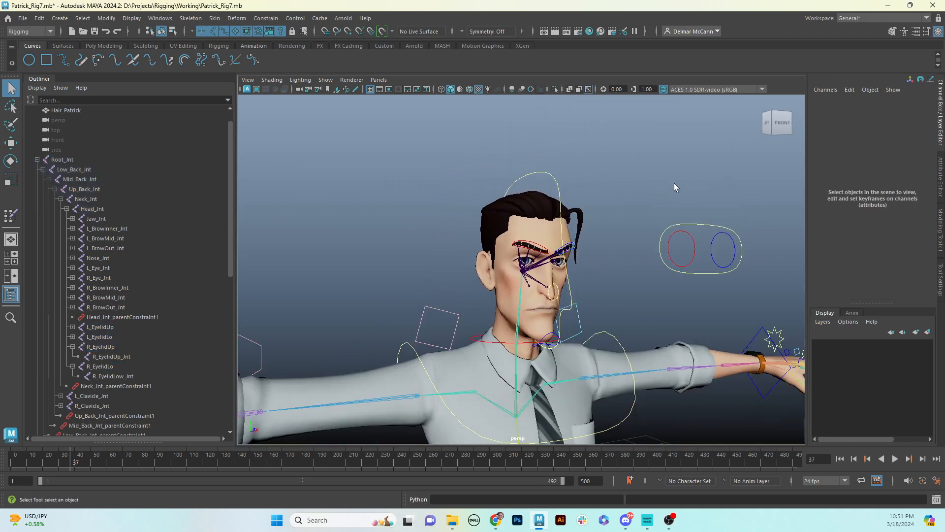
pyautogui.click(722, 249)
pyautogui.click(885, 188)
pyautogui.moveTo(628, 258)
pyautogui.mouseDown(button='middle')
pyautogui.moveTo(667, 263)
pyautogui.moveTo(615, 266)
pyautogui.mouseUp(button='middle')
pyautogui.hotkey('ctrl', 'z')
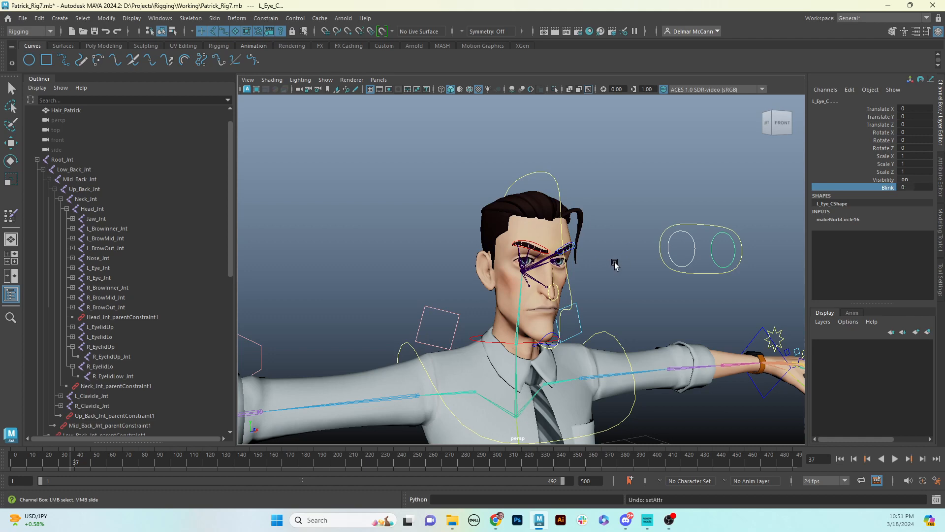
# Test-move the main eye control Eye_C, undo that move, and move L_Eye_C up and outward from it
pyautogui.press('w')
pyautogui.click(707, 225)
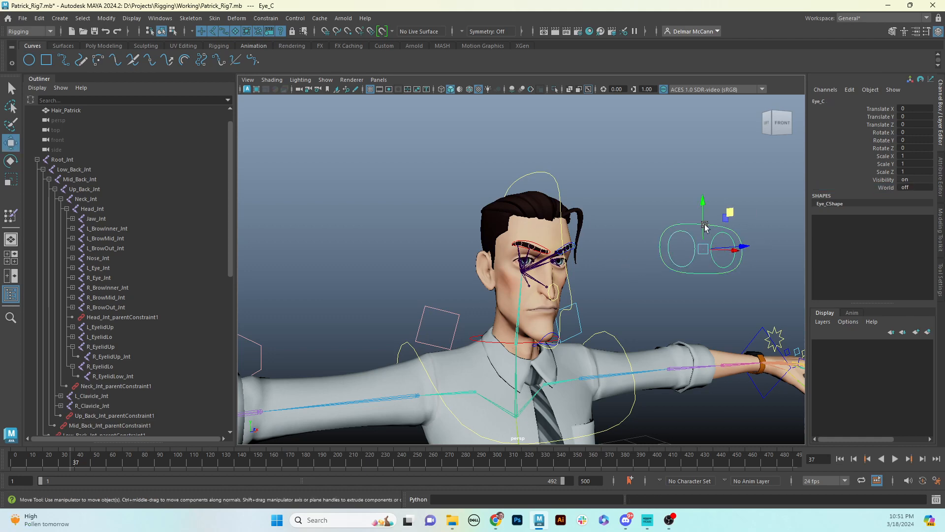
pyautogui.moveTo(709, 250); pyautogui.dragTo(750, 209)
pyautogui.hotkey('ctrl', 'z')
pyautogui.click(748, 211)
pyautogui.click(735, 250)
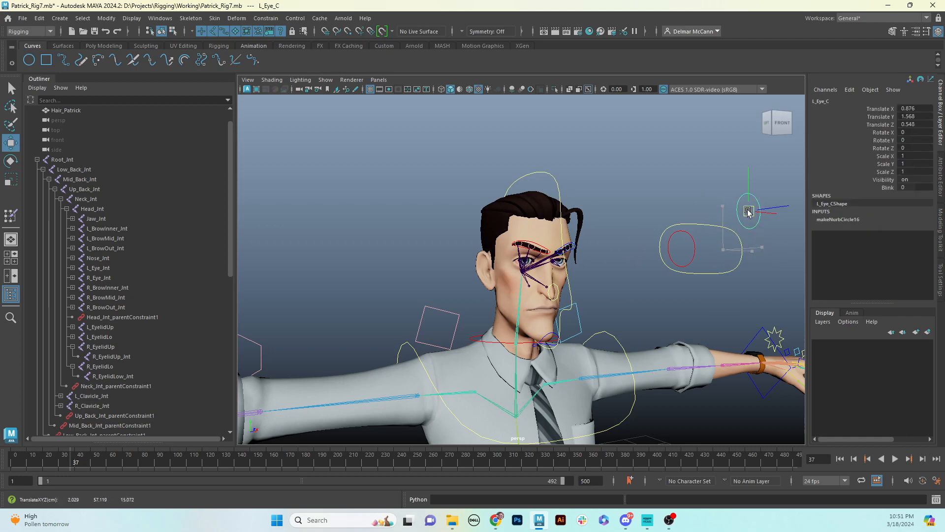
# Test-move Eye_C again, undo it, and move R_Eye_C down about 1.54 units in Translate Y
pyautogui.click(699, 225)
pyautogui.moveTo(703, 248); pyautogui.dragTo(682, 290)
pyautogui.hotkey('ctrl', 'z')
pyautogui.click(689, 253)
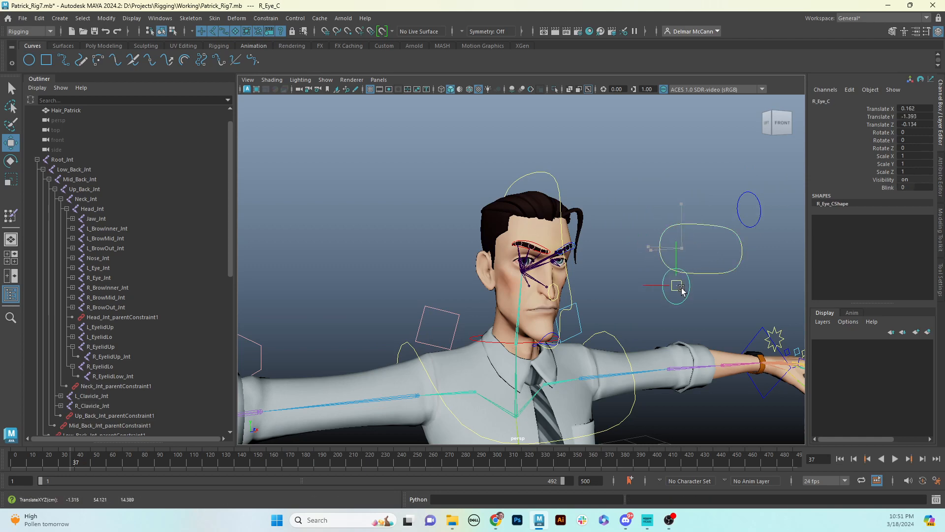
# Try rotating Eye_C with both eye controls offset, undo the rotation and the individual control moves, and clear the selection
pyautogui.click(706, 227)
pyautogui.press('e')
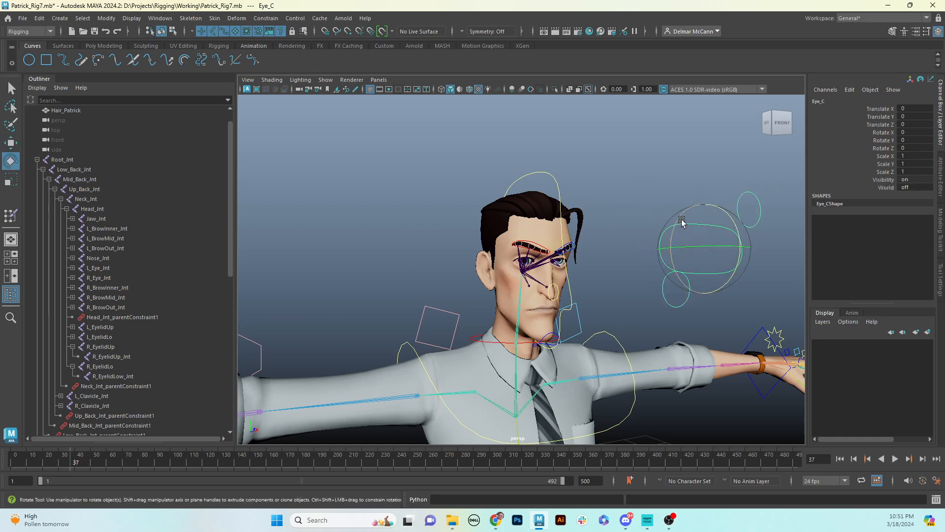
pyautogui.moveTo(681, 217); pyautogui.dragTo(805, 202)
pyautogui.hotkey('ctrl', 'z')
pyautogui.hotkey('ctrl', 'z')
pyautogui.hotkey('ctrl', 'z')
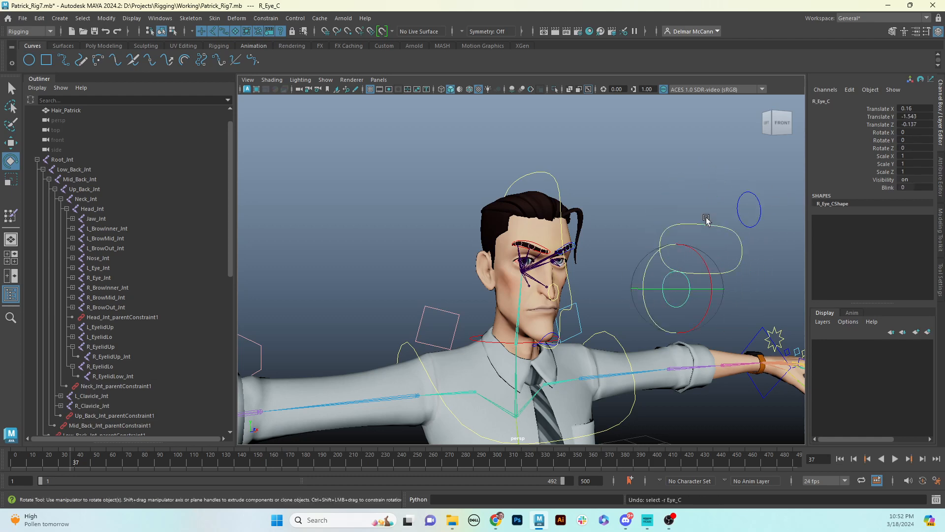
pyautogui.click(662, 175)
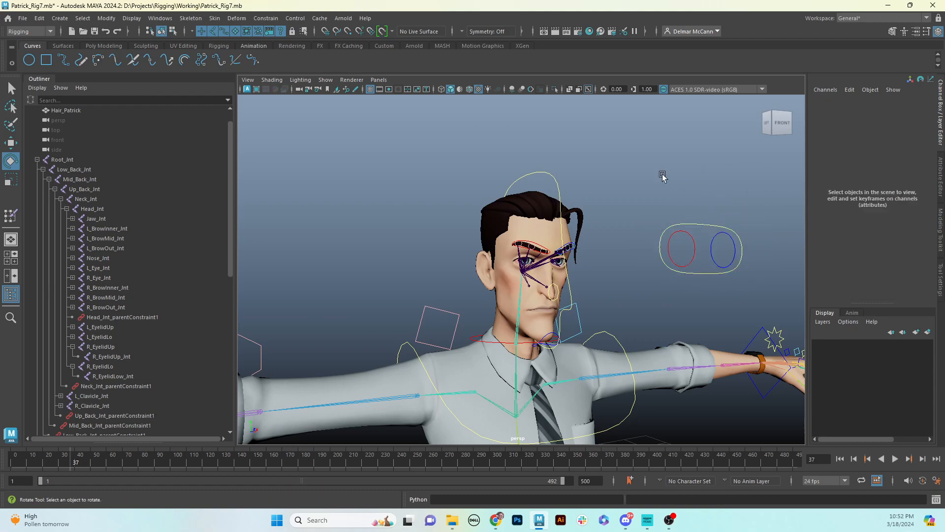
pyautogui.keyDown('alt'); pyautogui.moveTo(662, 175); pyautogui.dragTo(507, 307); pyautogui.keyUp('alt')
pyautogui.keyDown('alt'); pyautogui.moveTo(508, 306); pyautogui.dragTo(669, 291, button='right'); pyautogui.keyUp('alt')
pyautogui.keyDown('alt'); pyautogui.moveTo(669, 291); pyautogui.dragTo(473, 300); pyautogui.keyUp('alt')
pyautogui.keyDown('alt'); pyautogui.moveTo(580, 288); pyautogui.dragTo(571, 308); pyautogui.keyUp('alt')
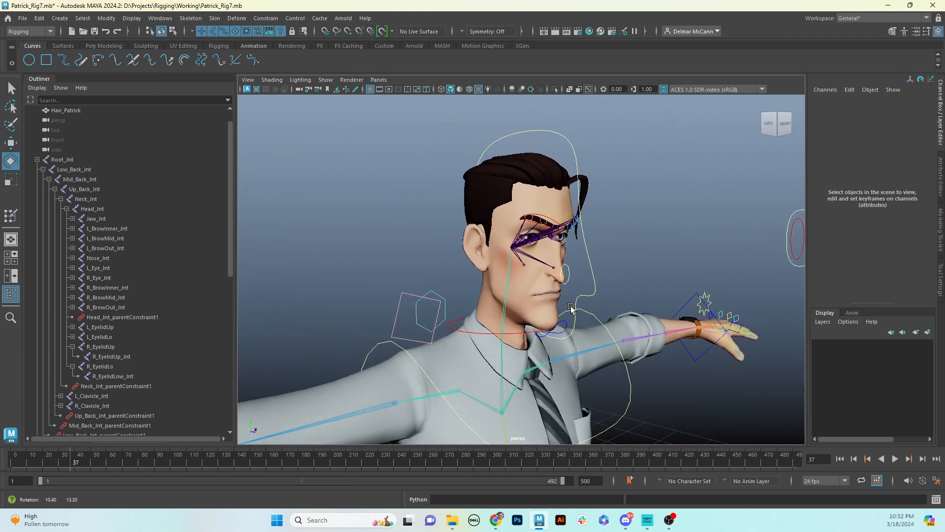